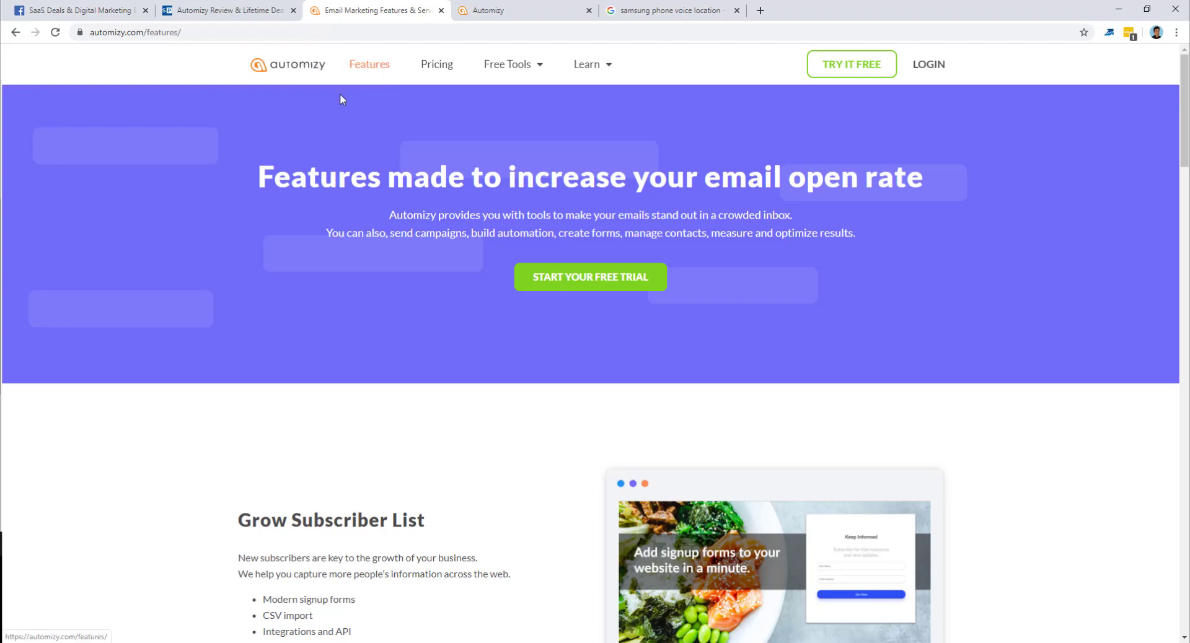
Review the Automizy features page, from the subscriber list section down to the full feature list above the footer
scroll(340, 96, down, 5)
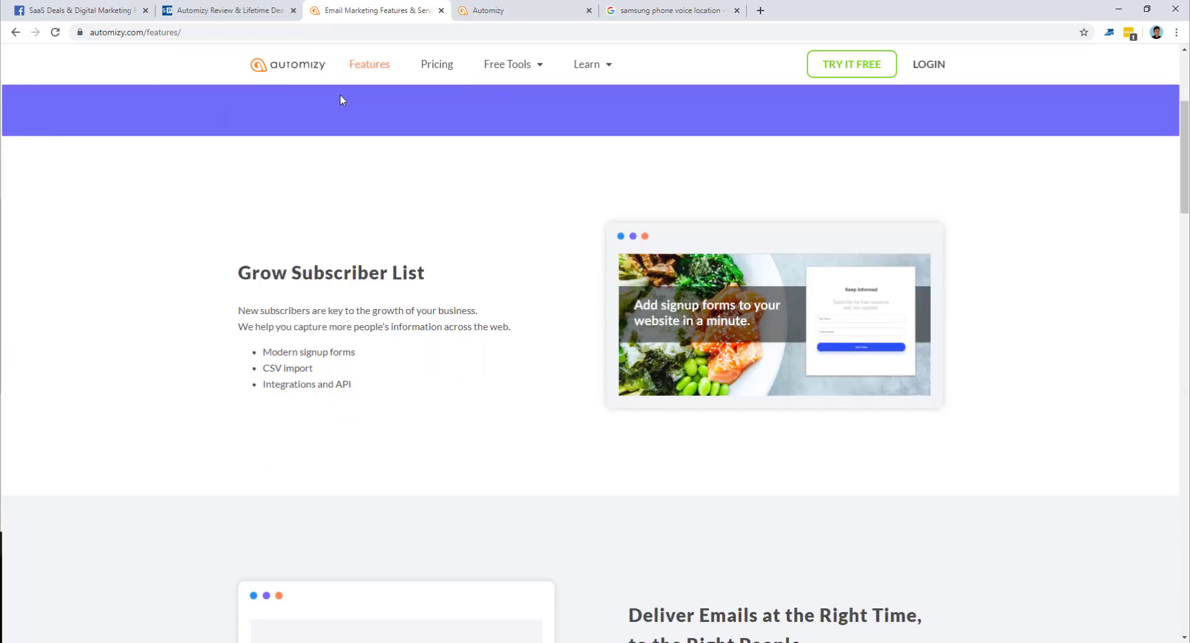
scroll(343, 100, down, 1)
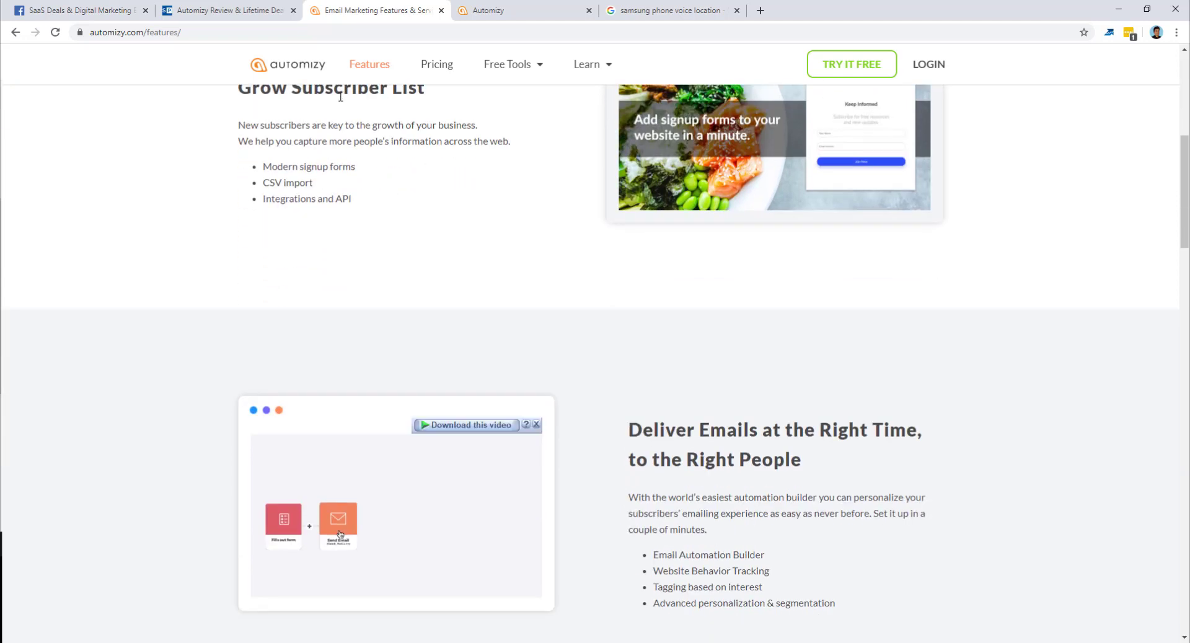
scroll(339, 211, up, 1)
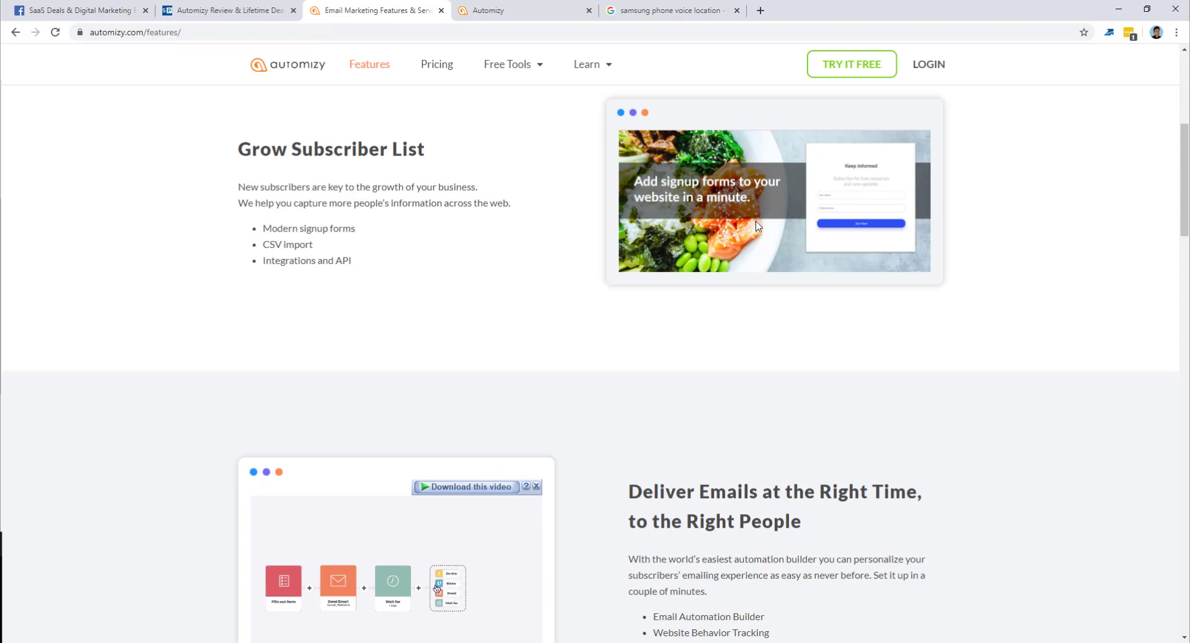
scroll(755, 226, down, 4)
scroll(712, 235, down, 2)
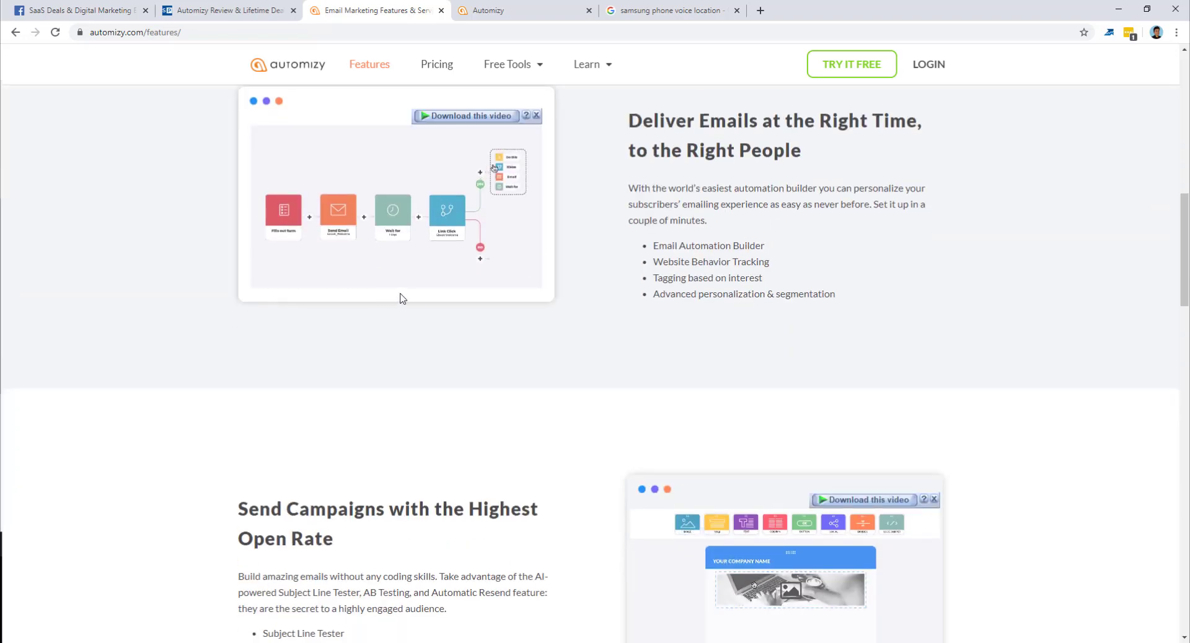
scroll(435, 303, down, 6)
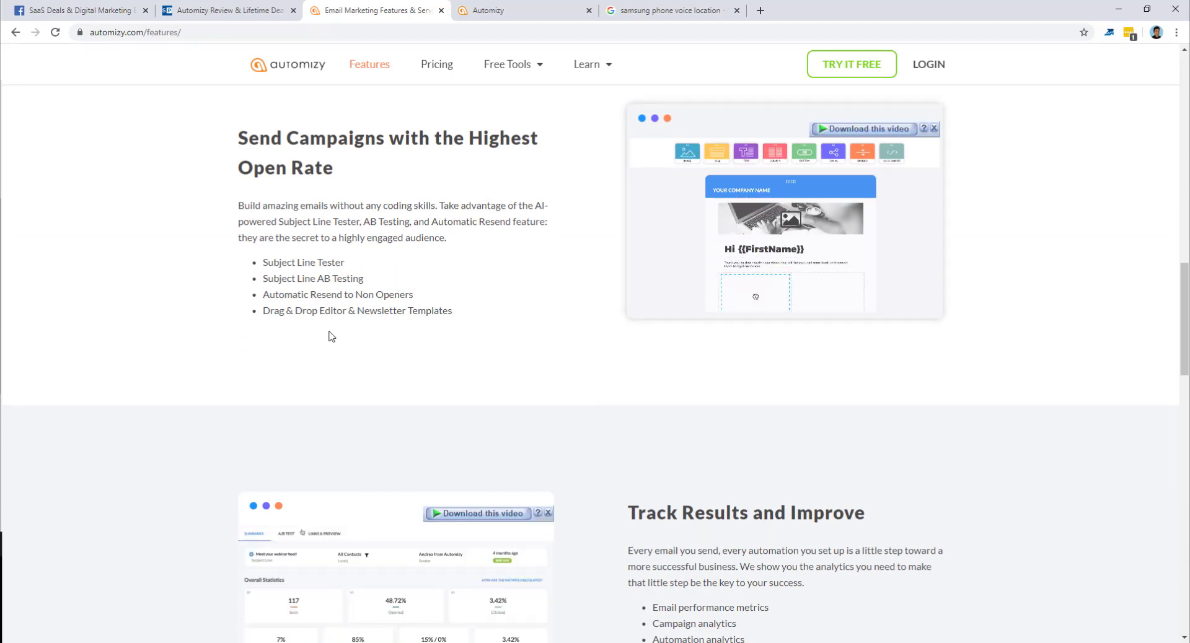
scroll(337, 305, down, 1)
scroll(337, 304, down, 4)
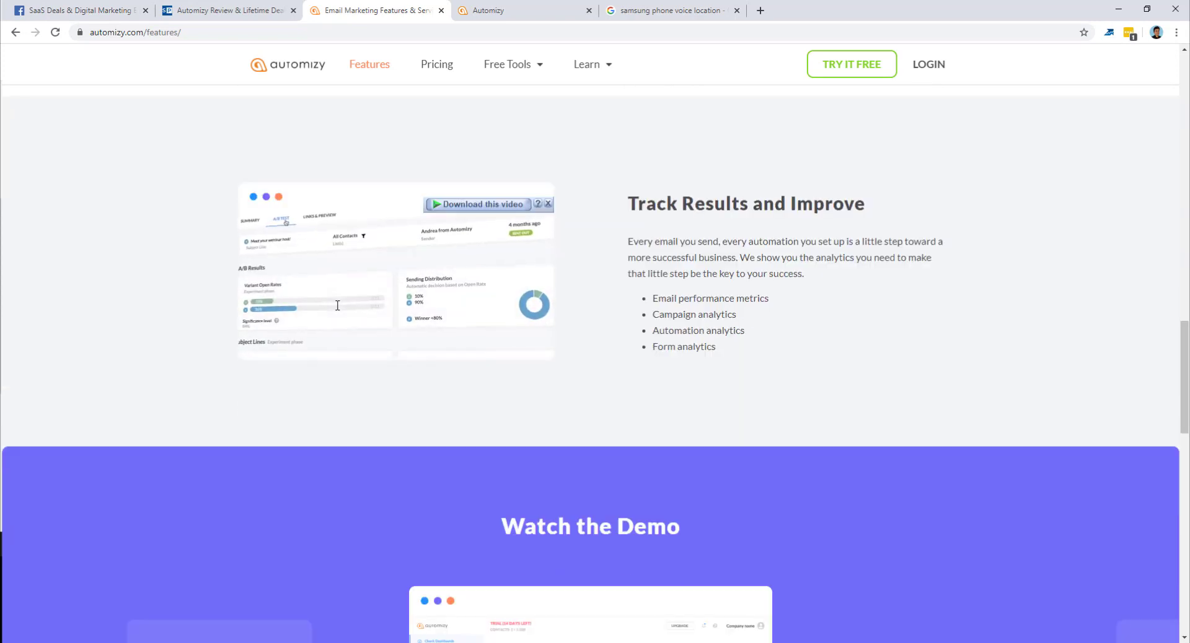
scroll(337, 307, down, 2)
scroll(338, 309, up, 1)
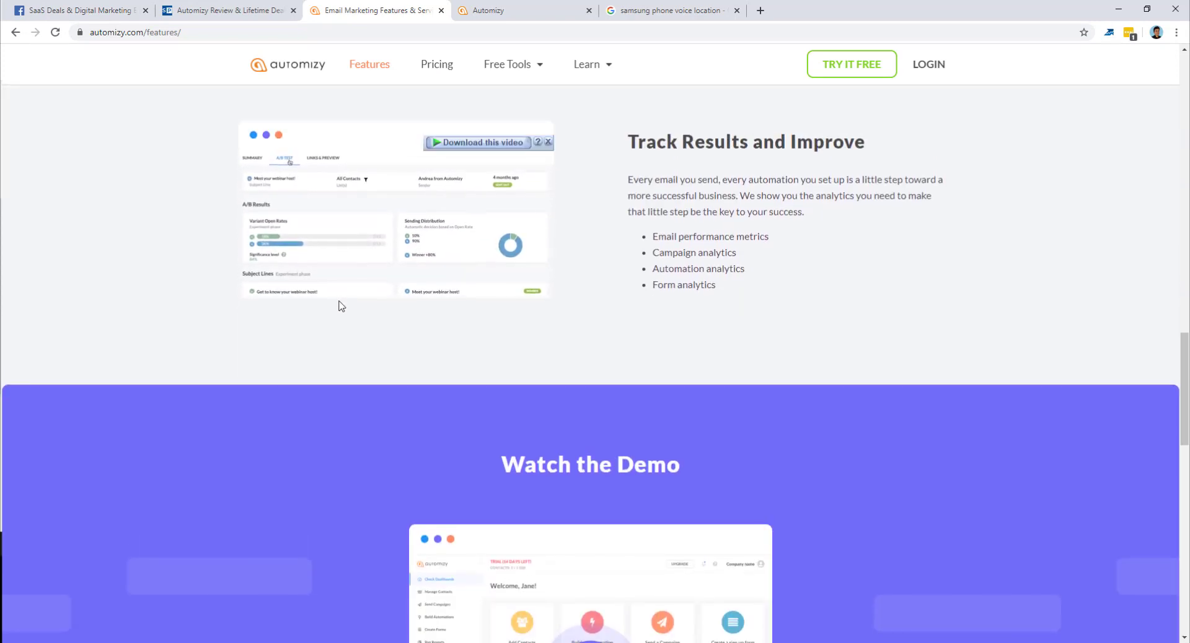
scroll(762, 248, down, 12)
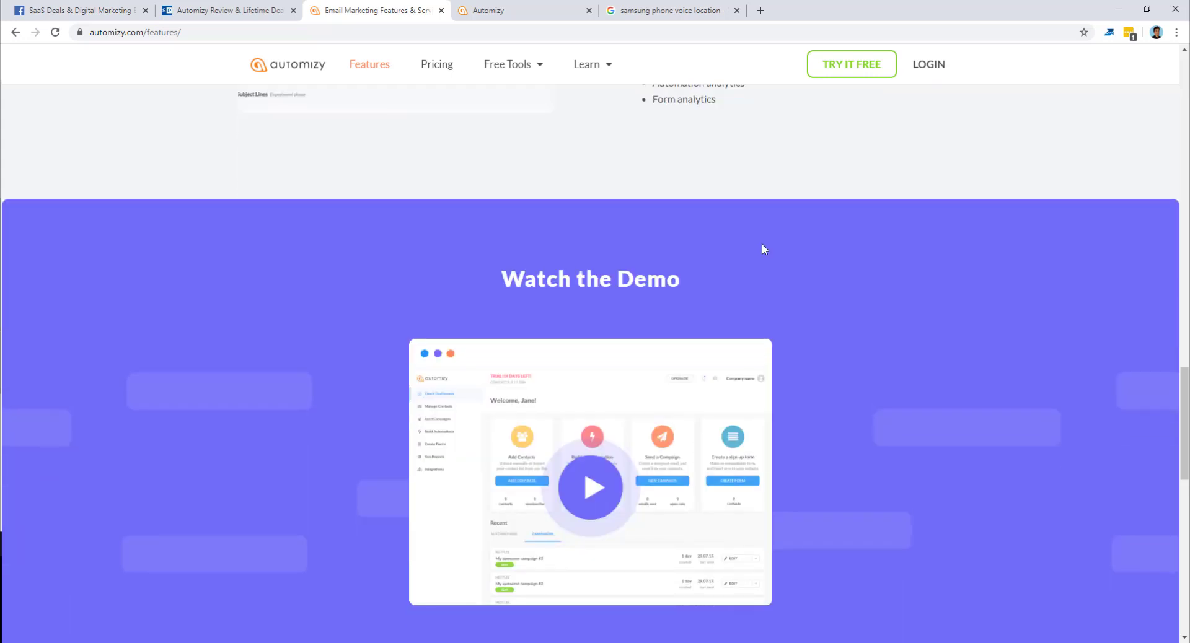
scroll(774, 251, down, 2)
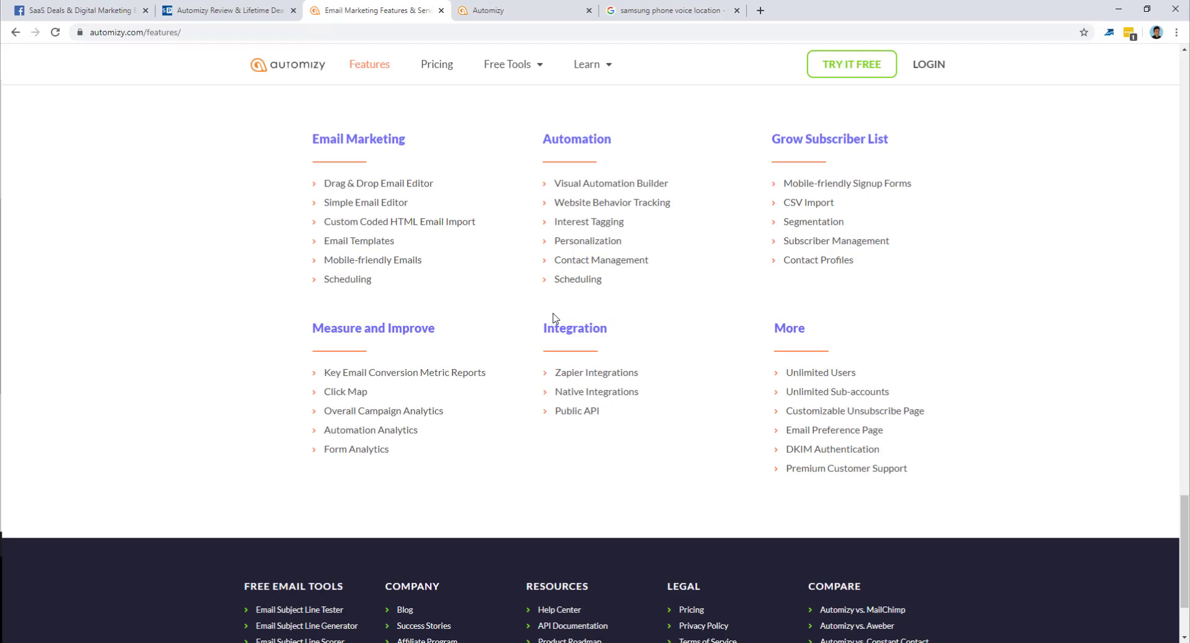
Switch to the Automizy web app and look over the dashboard's recent campaigns and the contact lists
click(494, 11)
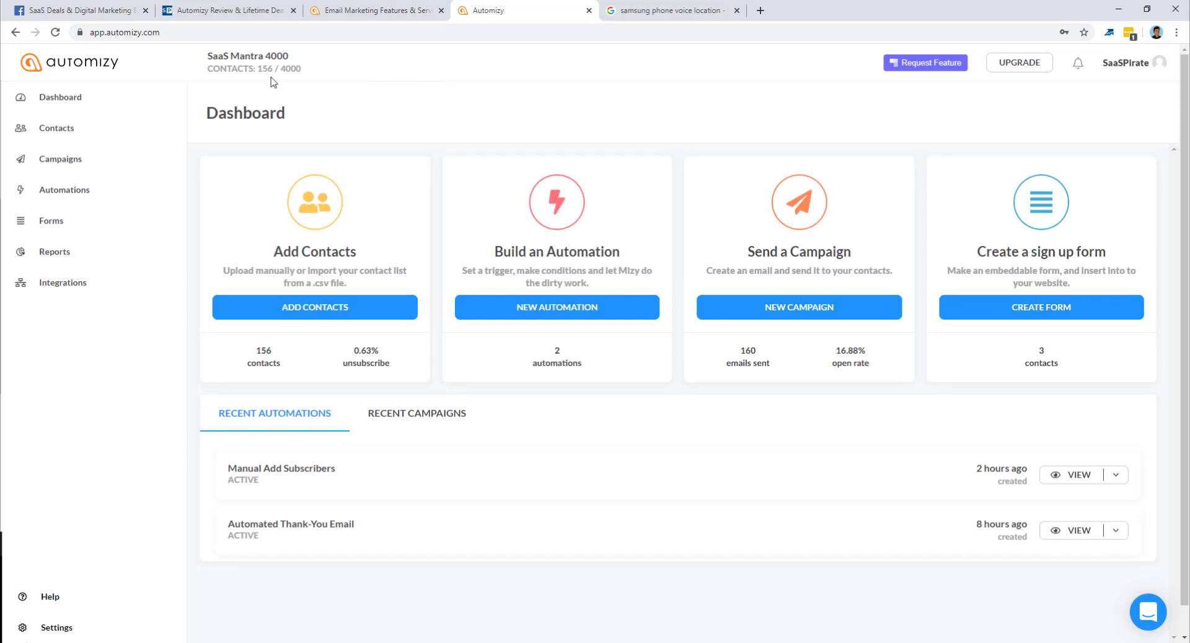
mouse_move(266, 76)
click(434, 426)
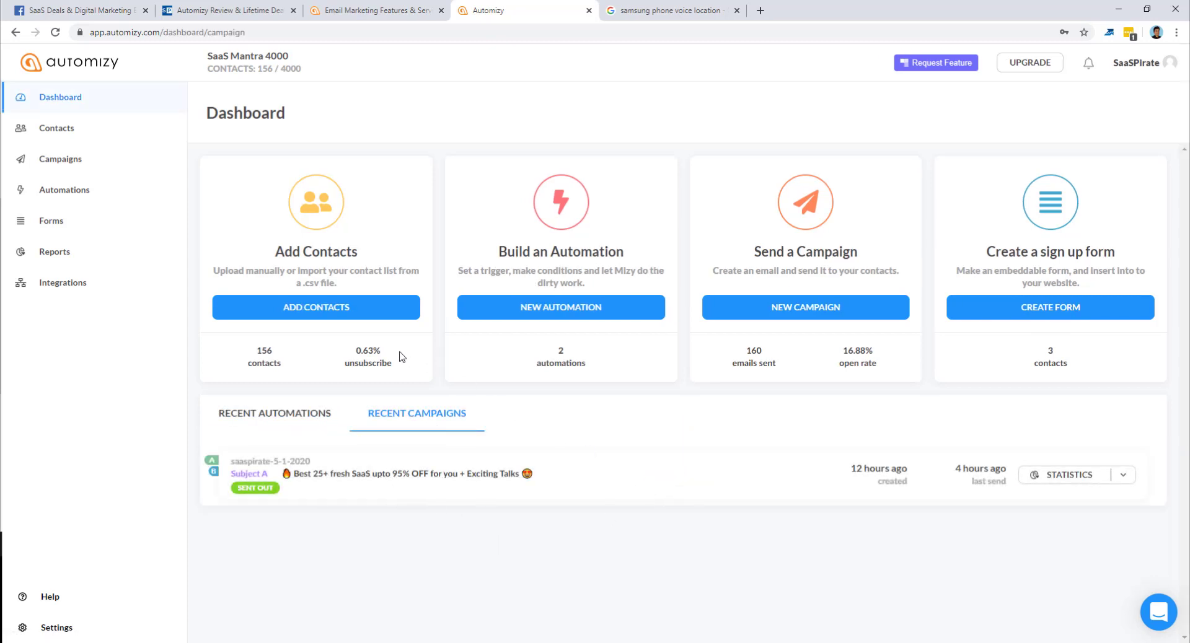
click(73, 141)
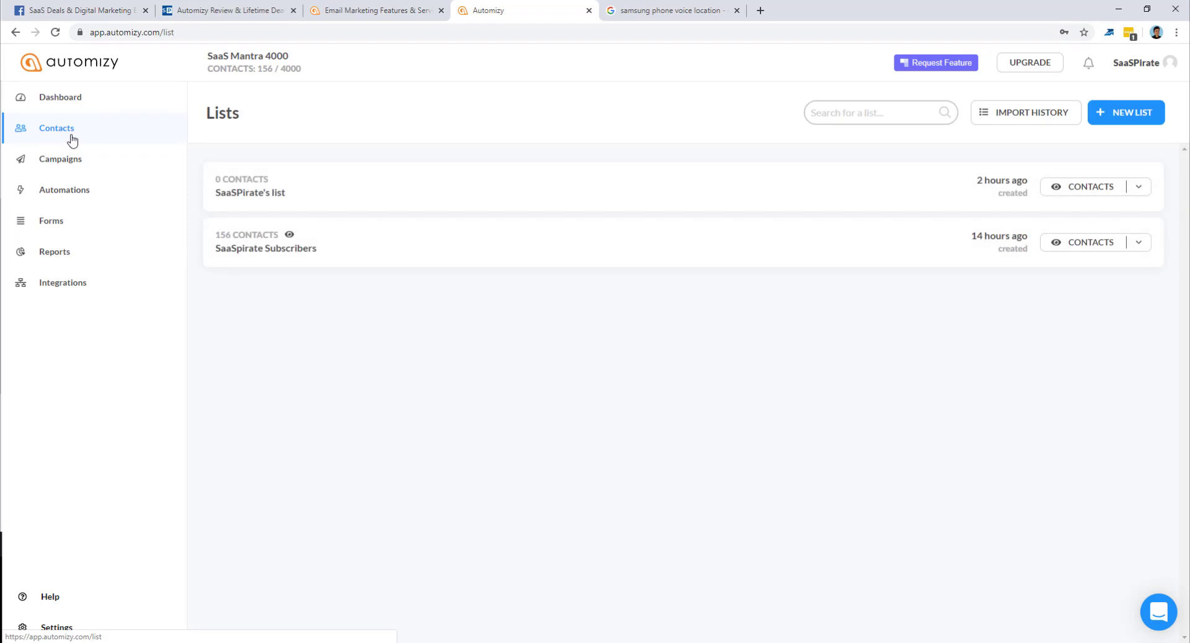
click(75, 107)
Preview several form templates and start a new form from the Travel Newsletter template
click(59, 226)
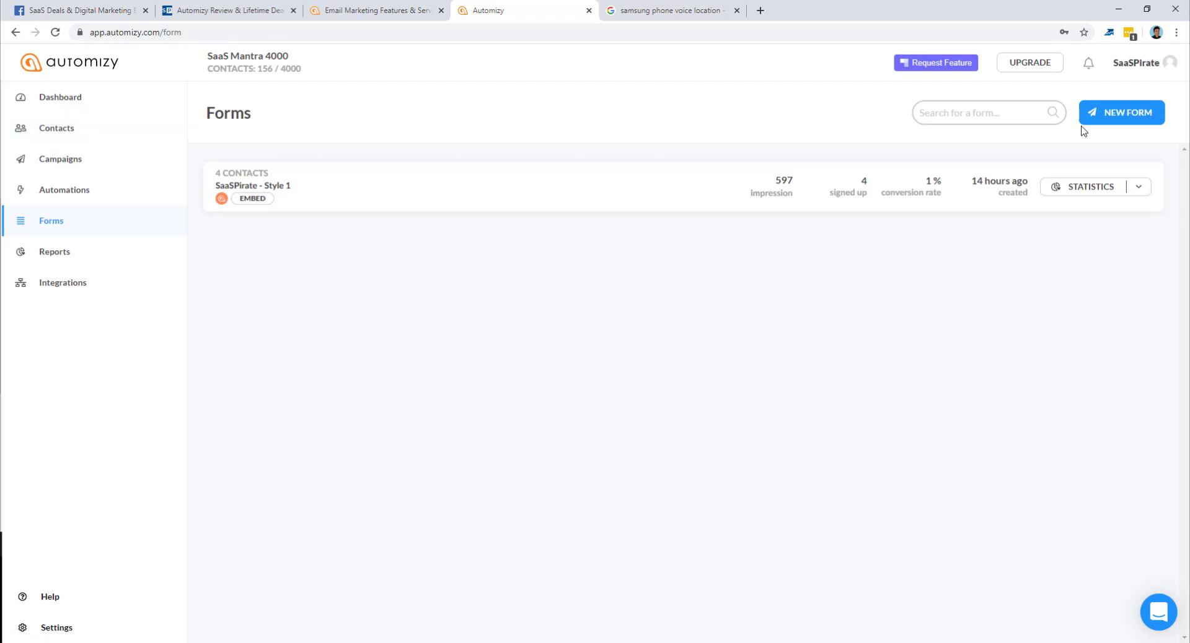
click(1123, 122)
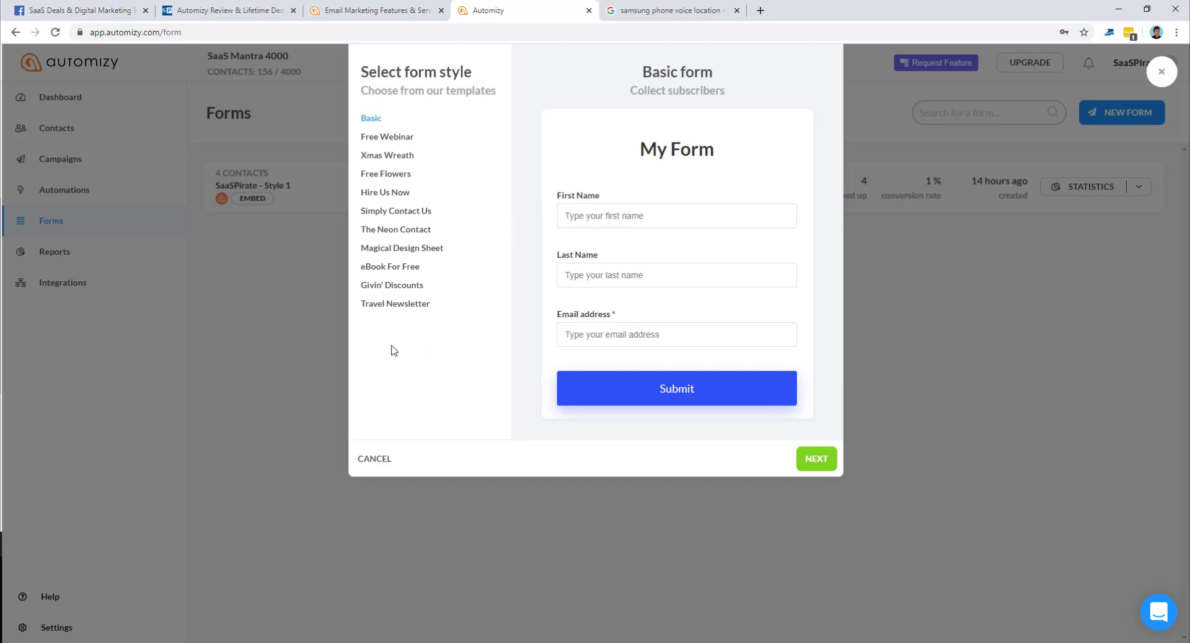
click(413, 305)
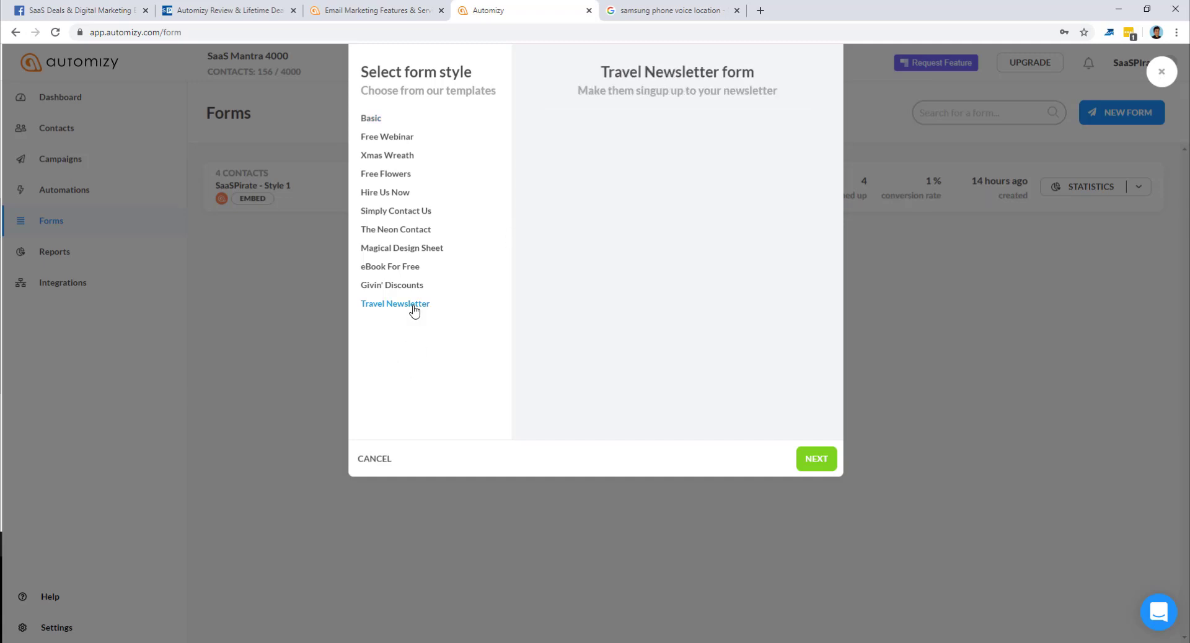
click(411, 288)
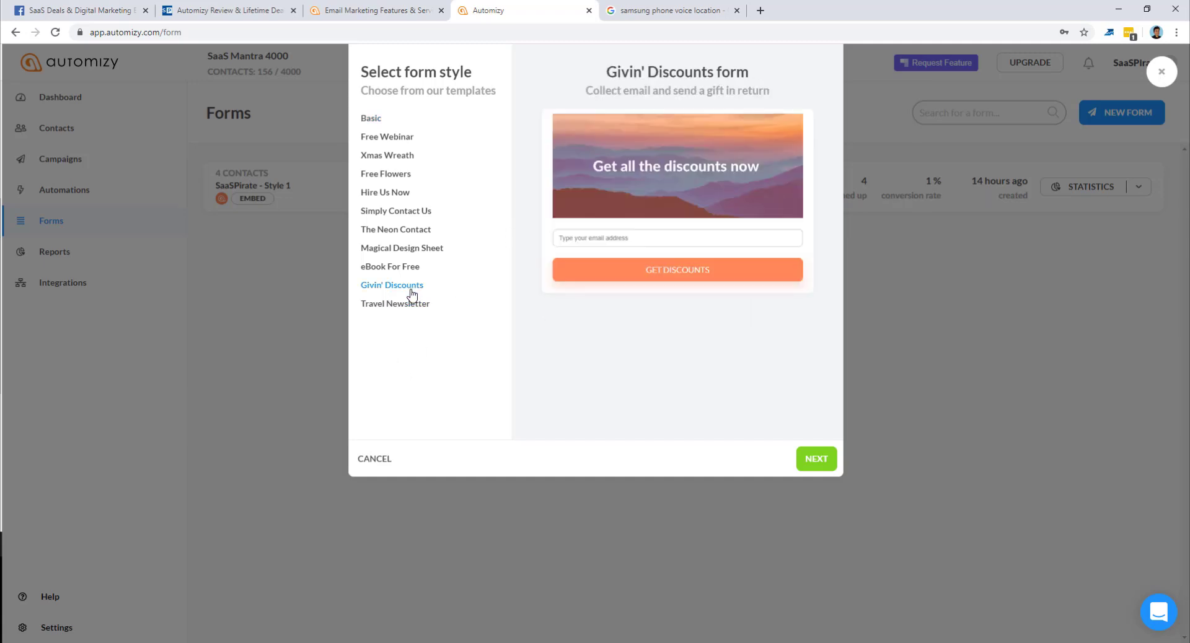
click(407, 265)
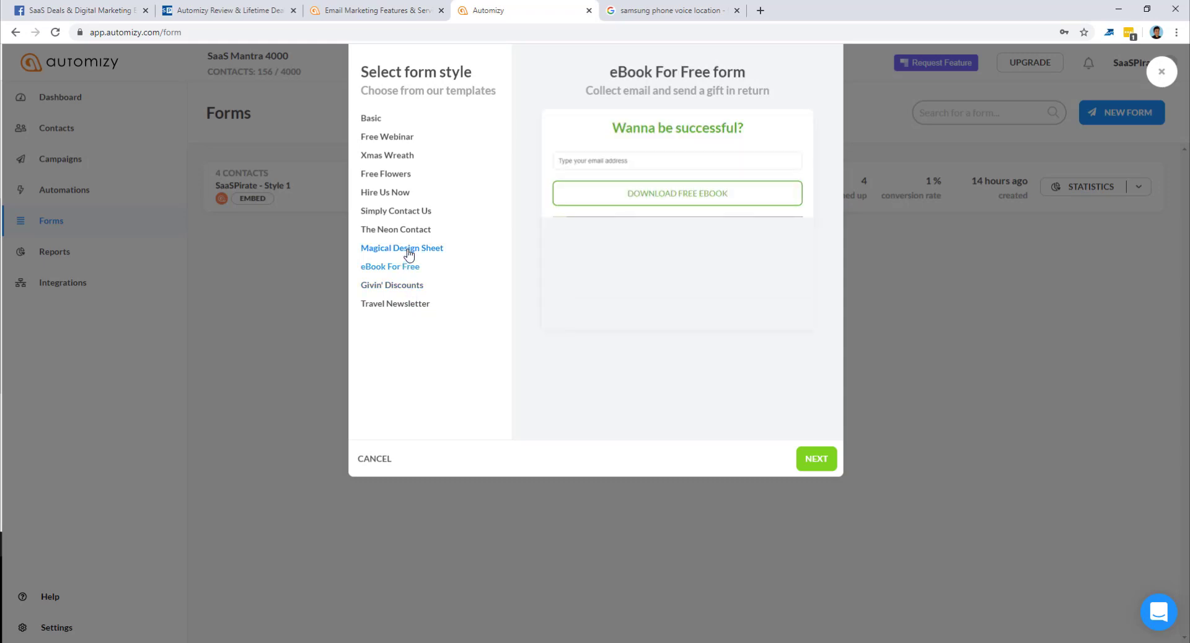
click(405, 249)
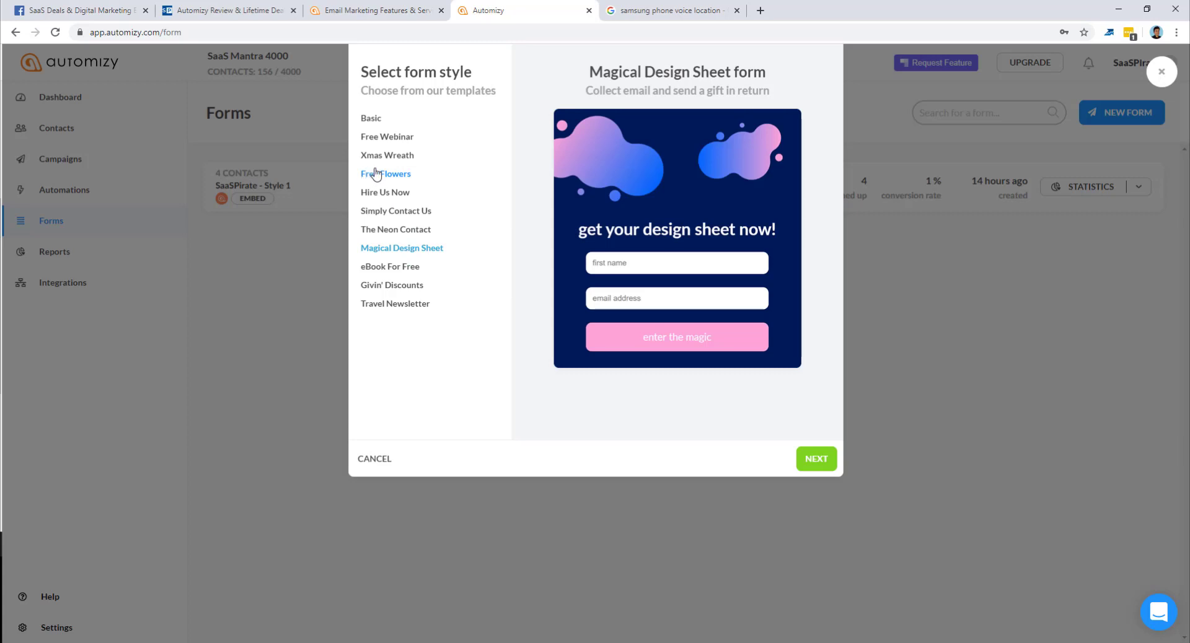
click(390, 316)
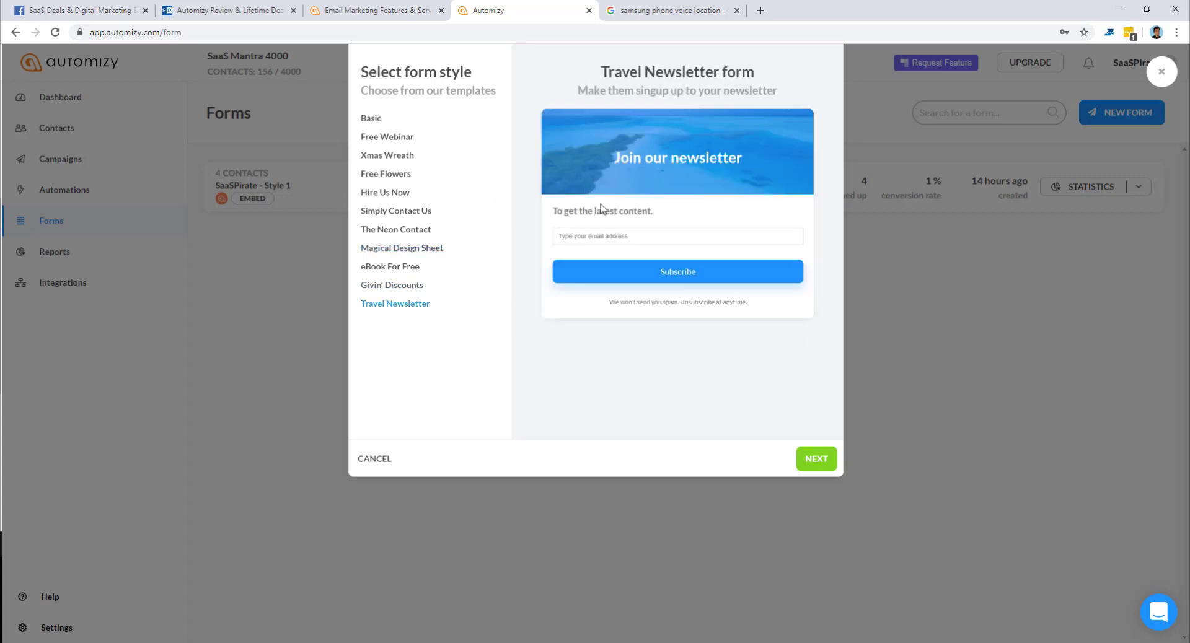
click(820, 470)
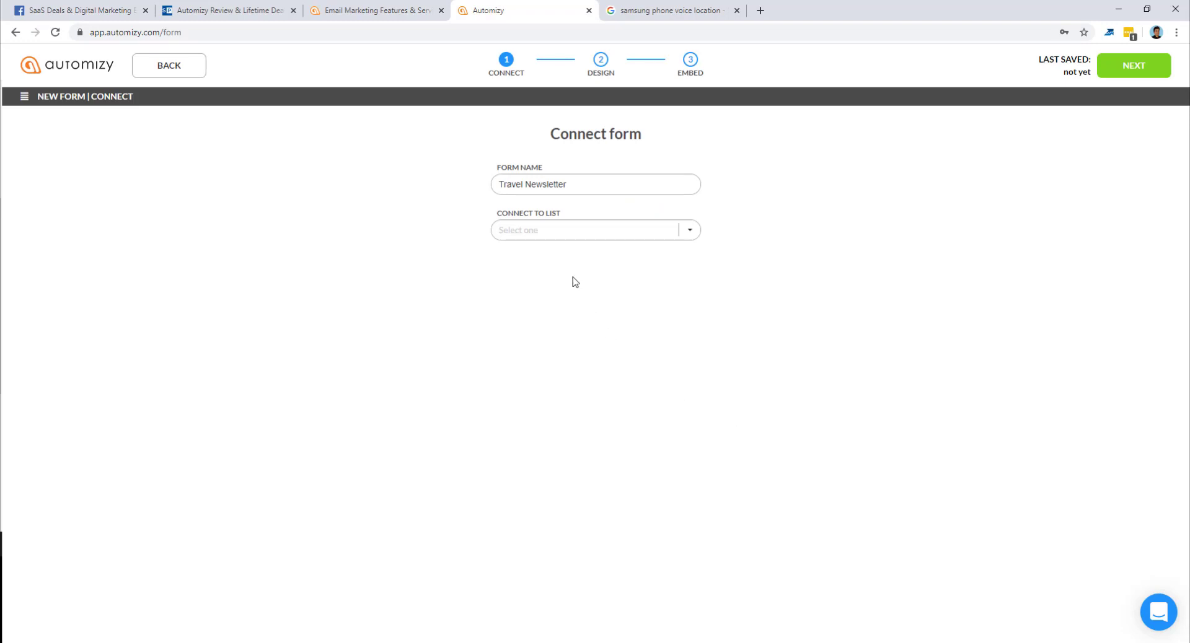
Connect the form to a newly created contact list named "demo" and continue to the design stage
drag(500, 184, 591, 179)
click(692, 231)
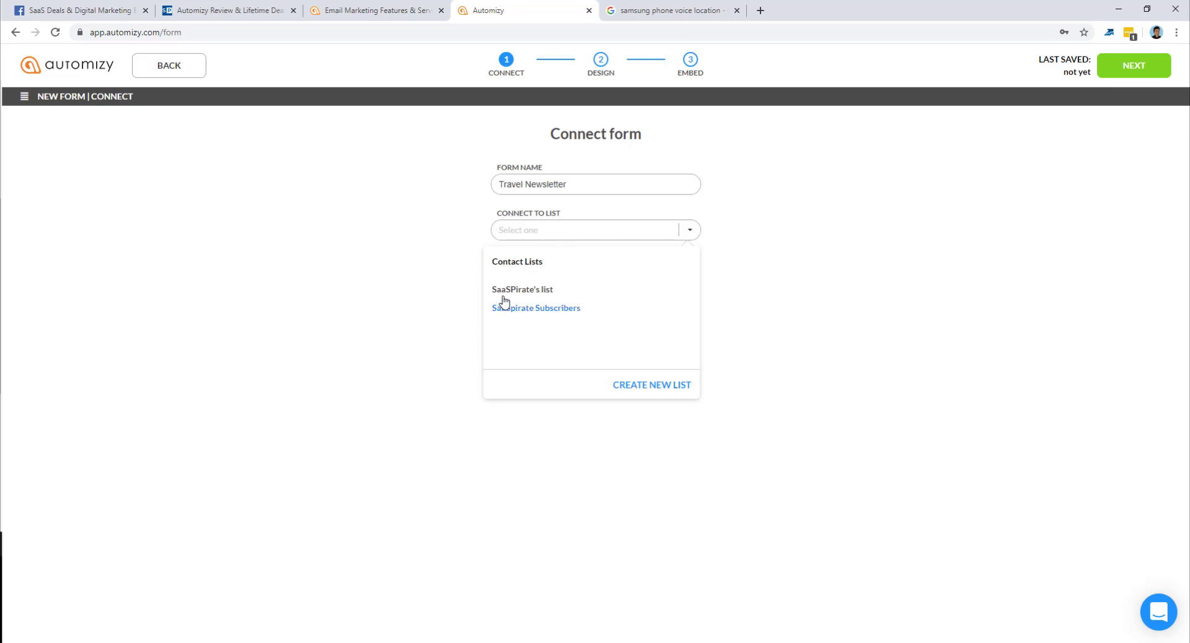
click(659, 386)
click(530, 349)
click(624, 383)
text(demo)
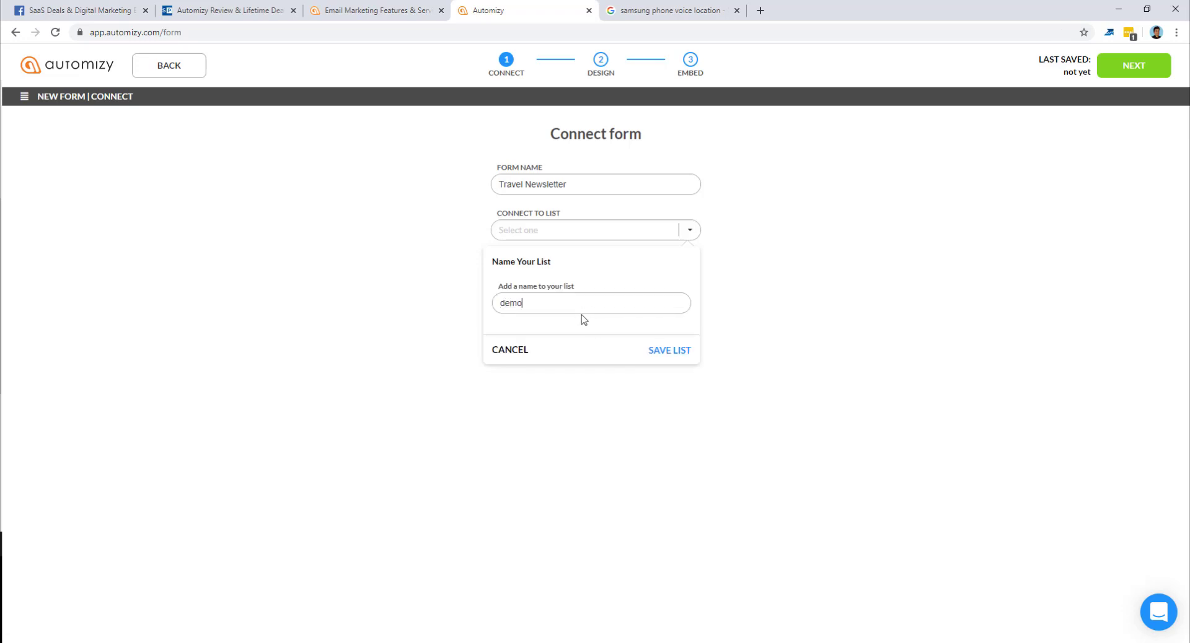
click(659, 354)
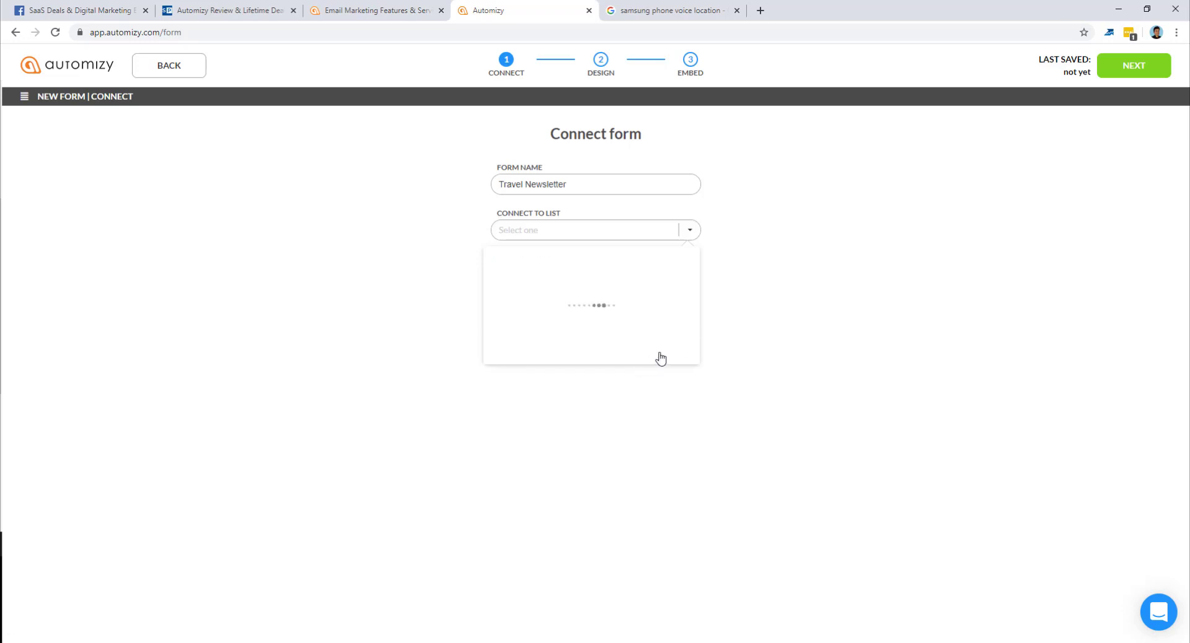
click(752, 317)
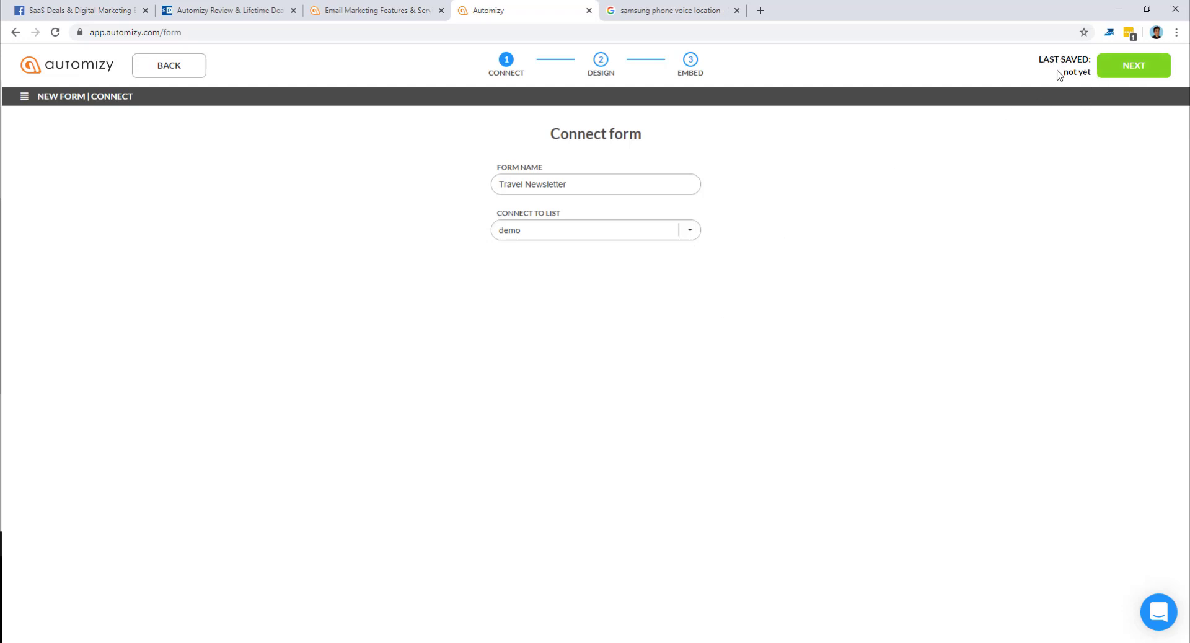
click(1126, 75)
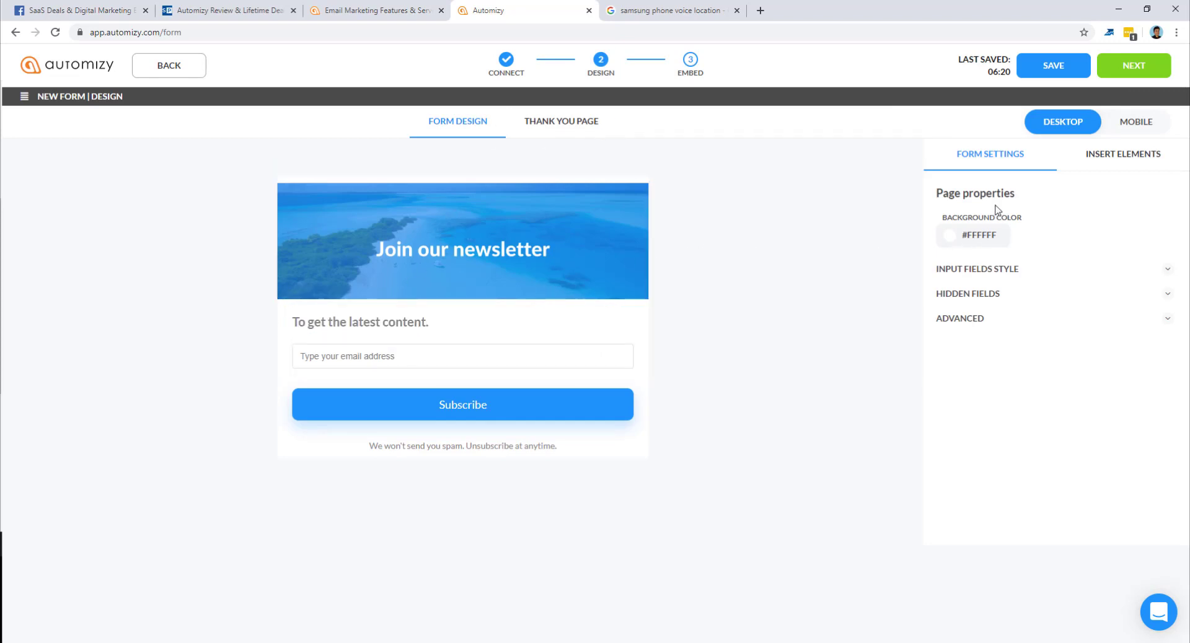
Replace the form's header image with the "saaspirate header" picture from the gallery and return to the page properties
click(514, 268)
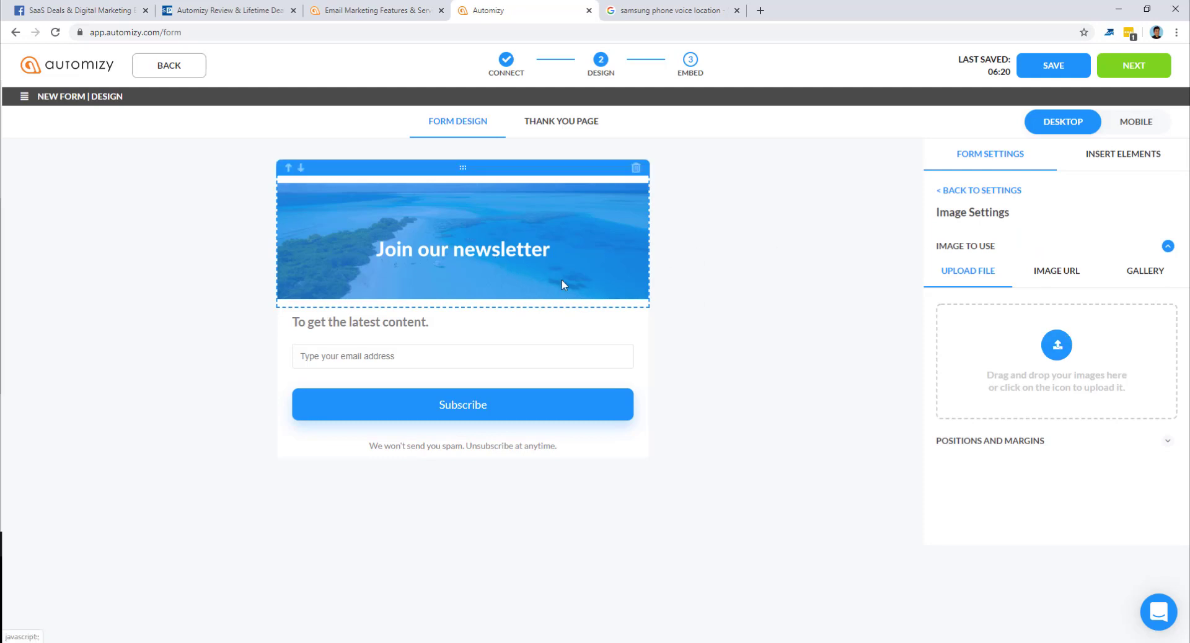
click(1126, 272)
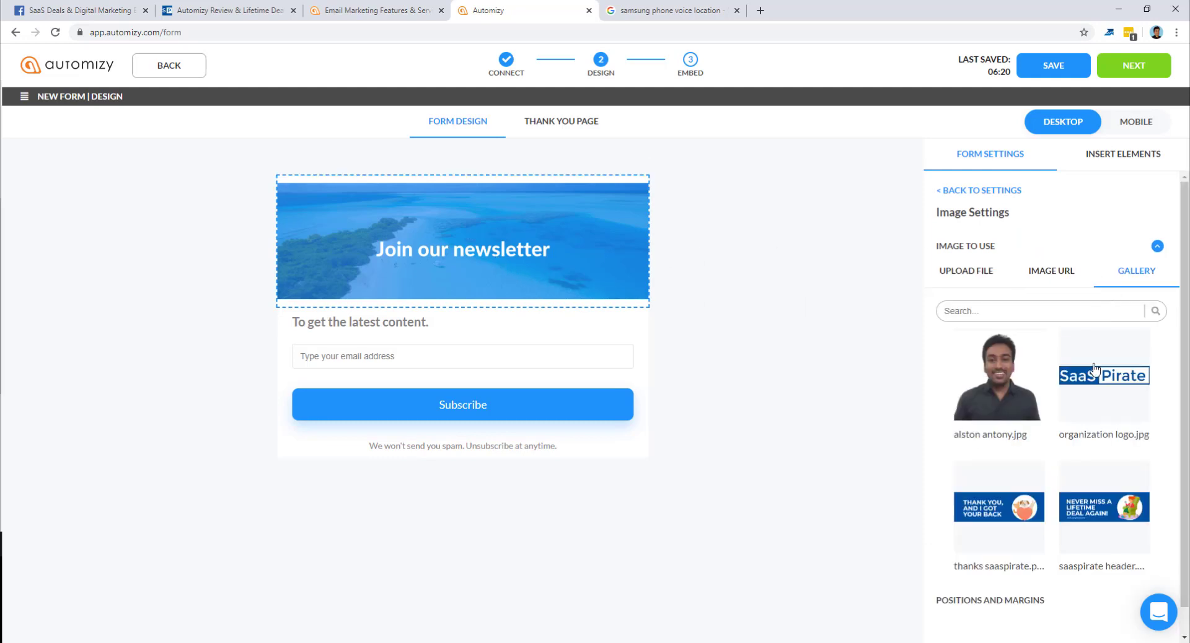
scroll(1094, 372, down, 1)
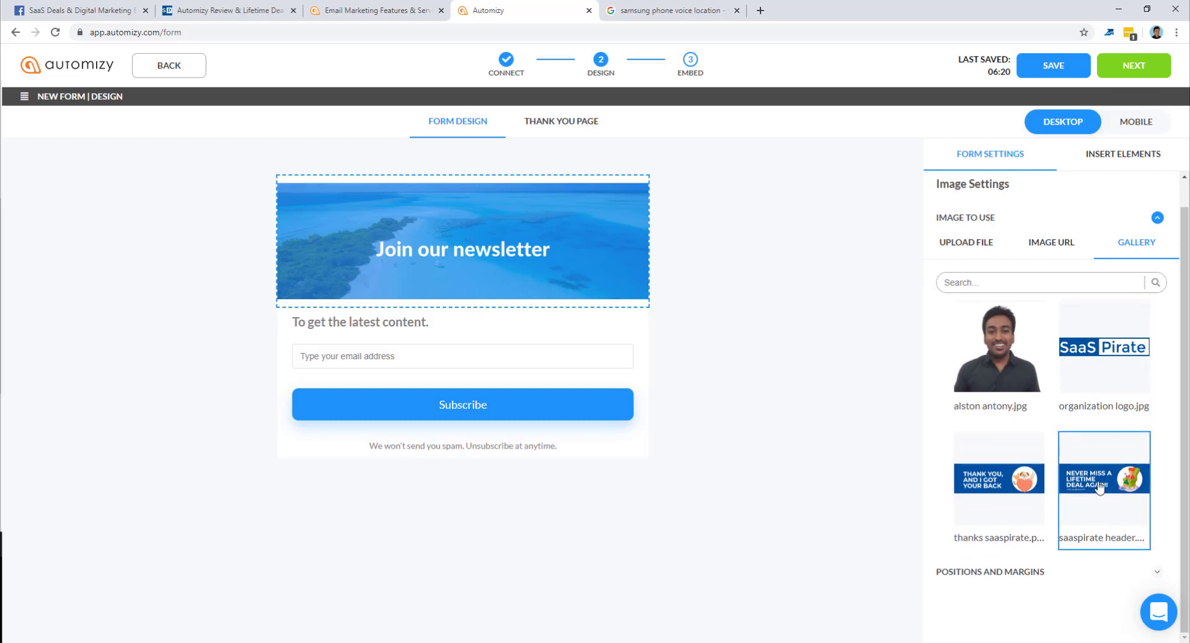
drag(1098, 487, 704, 357)
click(1098, 487)
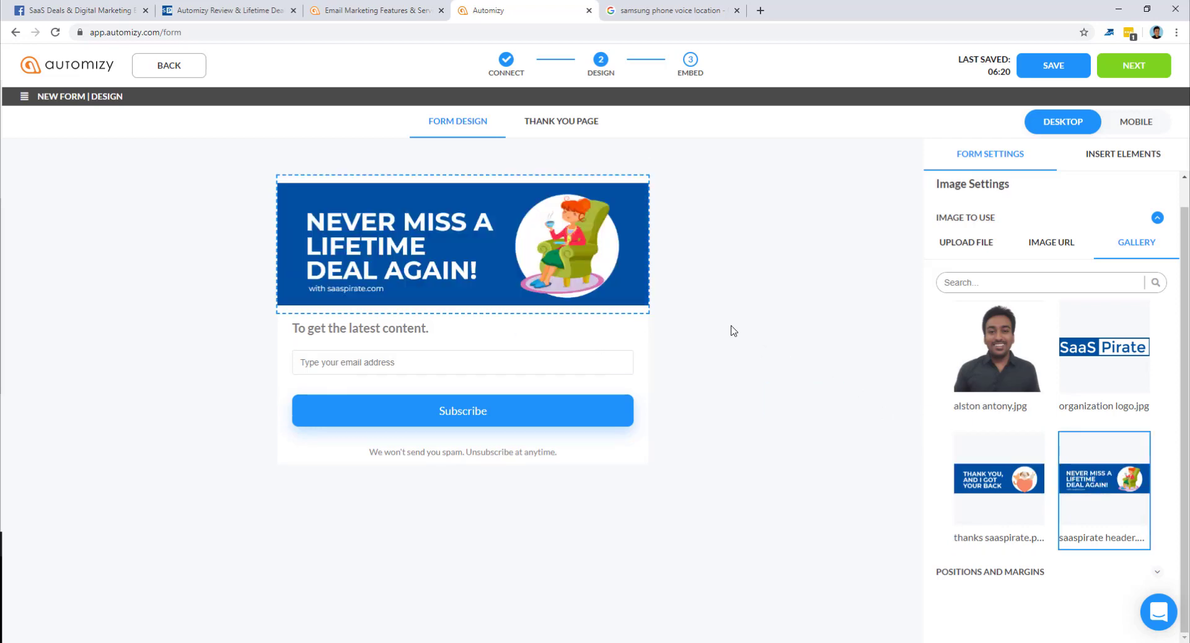
click(719, 302)
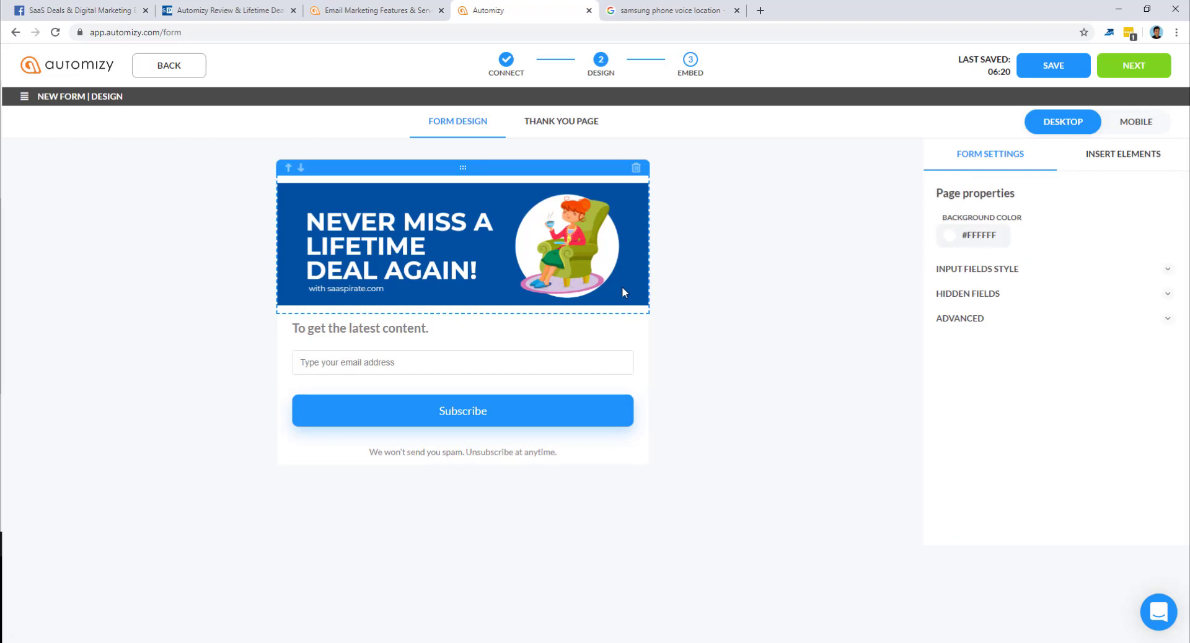
click(623, 274)
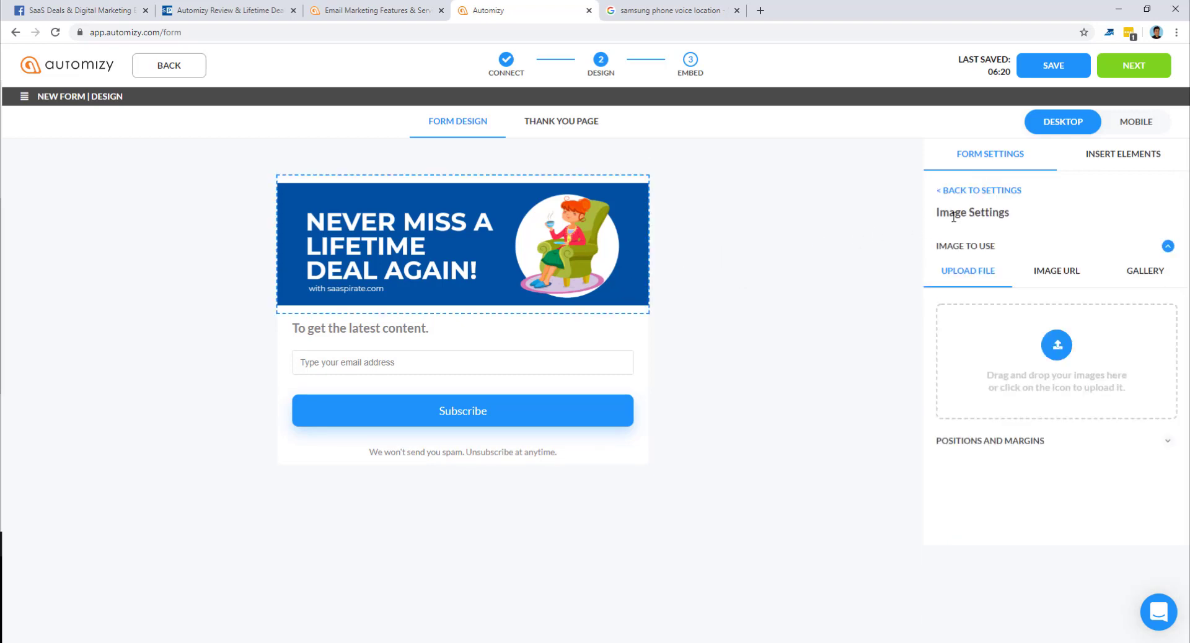
click(1000, 192)
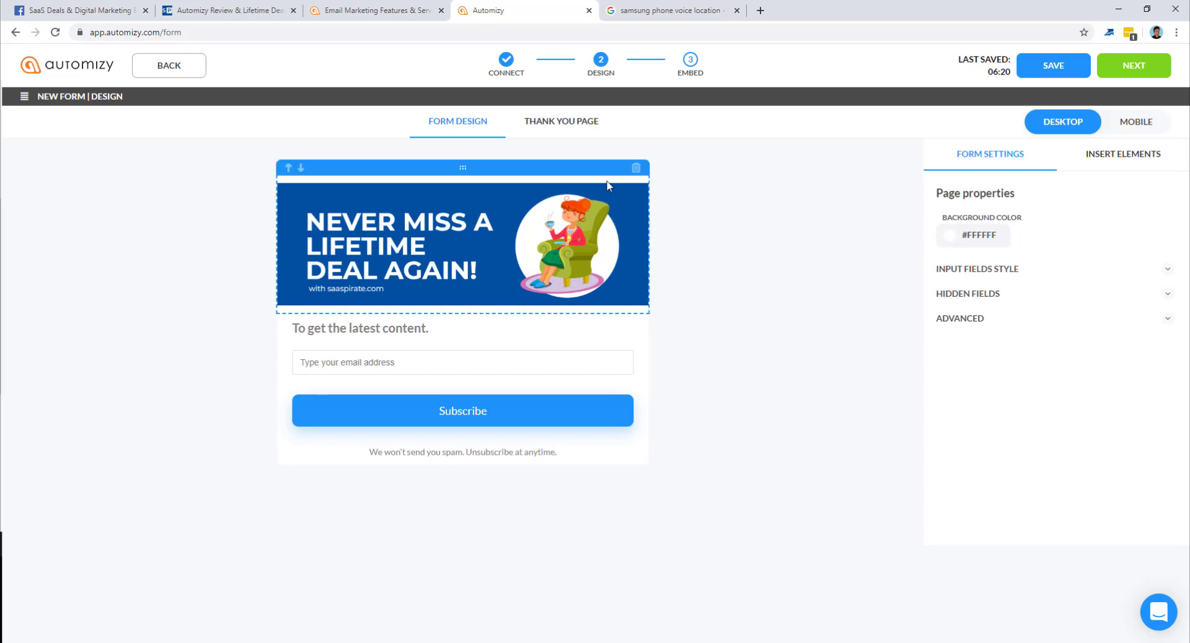
Set the horizontal padding of the form's input fields to 20 px
click(965, 271)
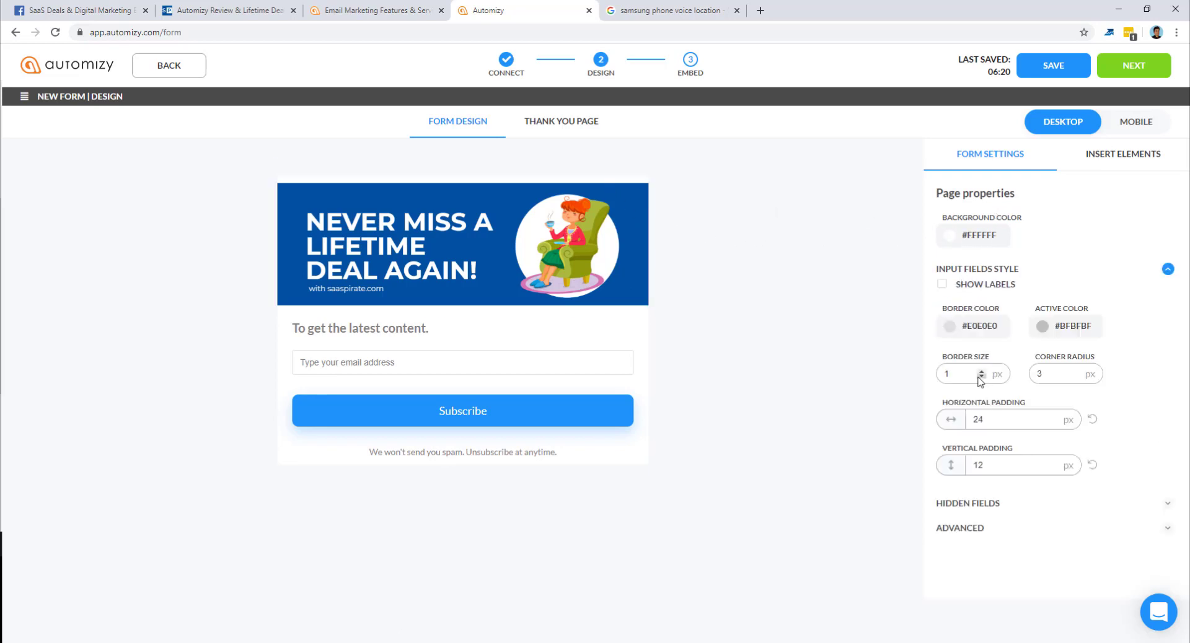
click(991, 422)
key(BackSpace)
text(1)
key(BackSpace)
text(0)
Examine the form's hidden UTM fields and its advanced settings
click(960, 505)
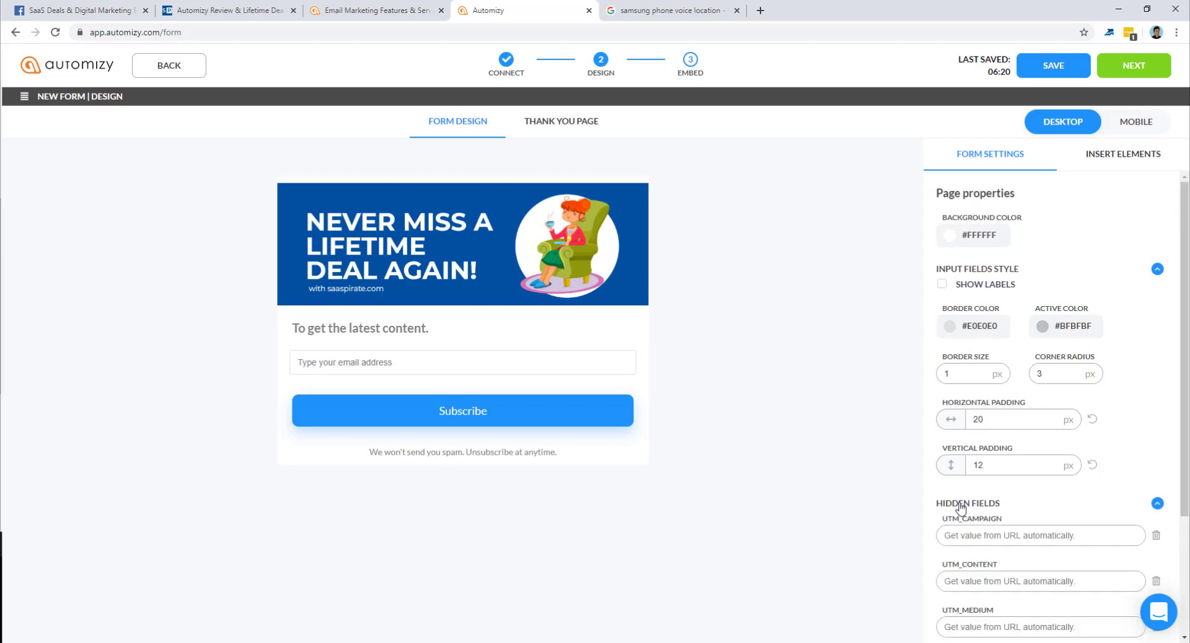
scroll(976, 454, down, 3)
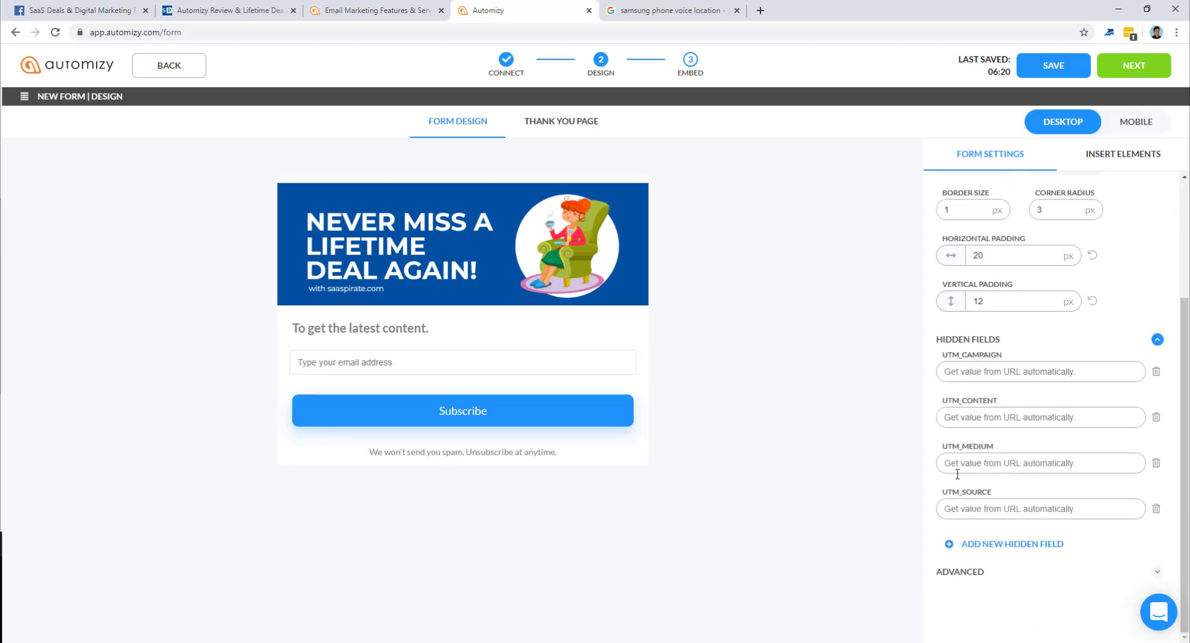
click(959, 572)
scroll(1028, 371, down, 2)
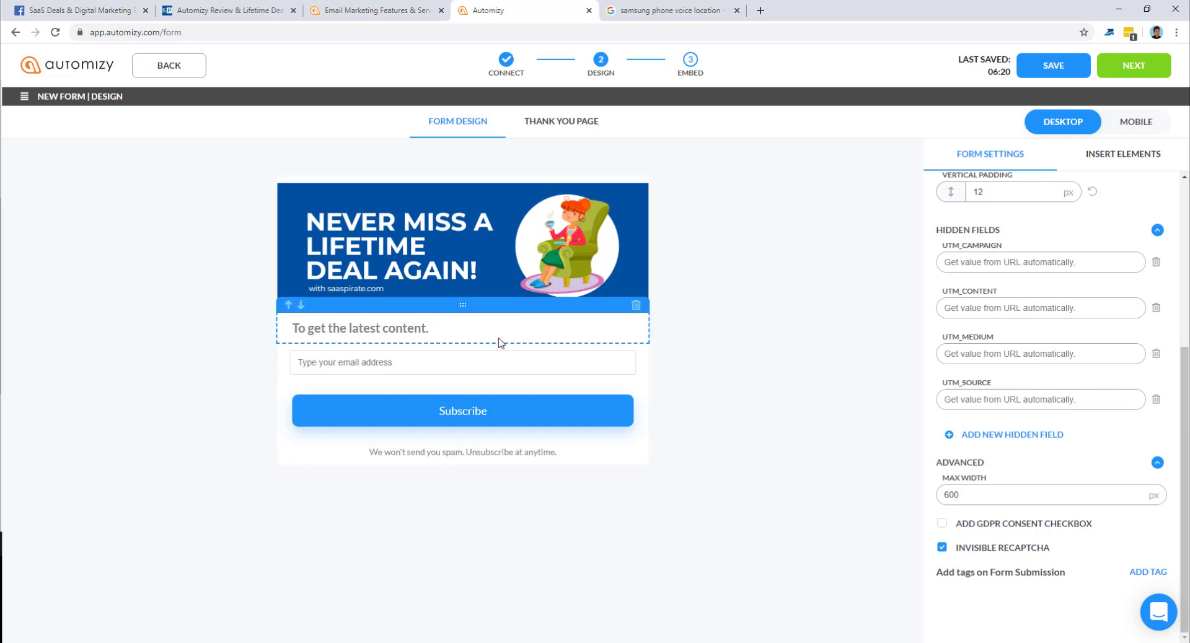
Center the "To get the latest content." header on the form
click(539, 329)
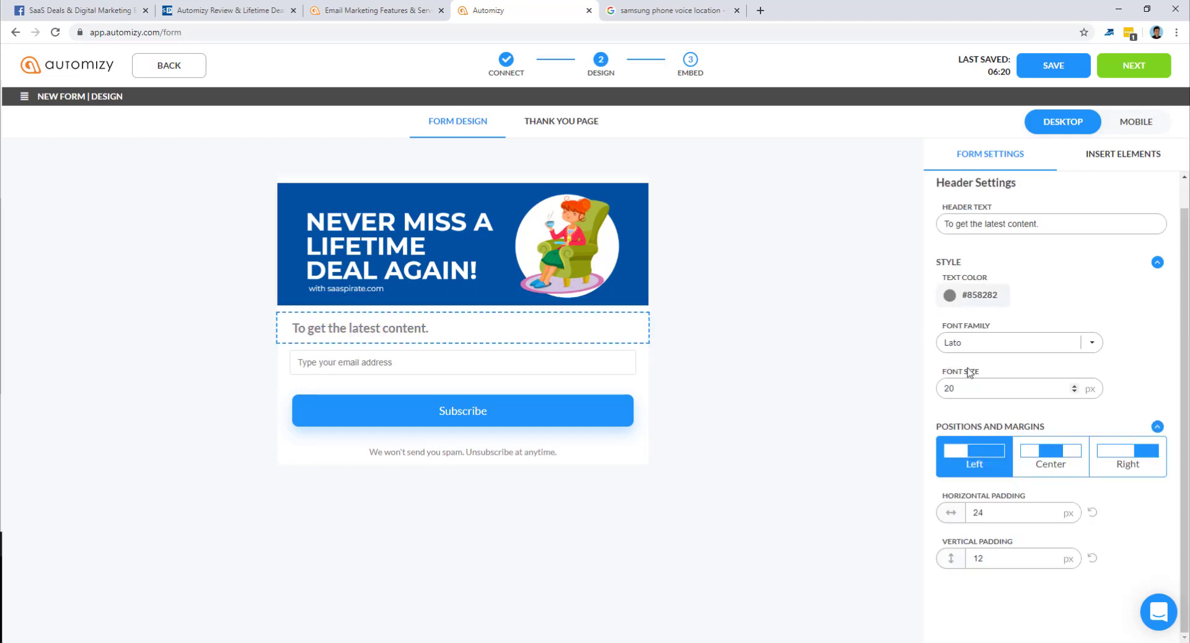
click(1050, 461)
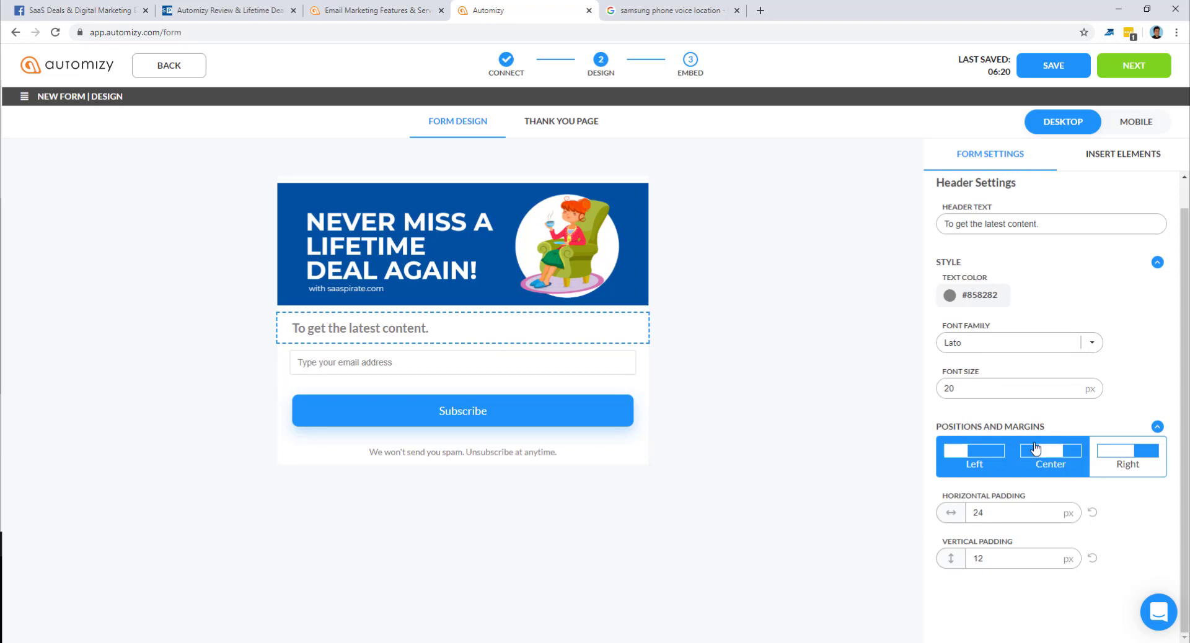
click(1147, 465)
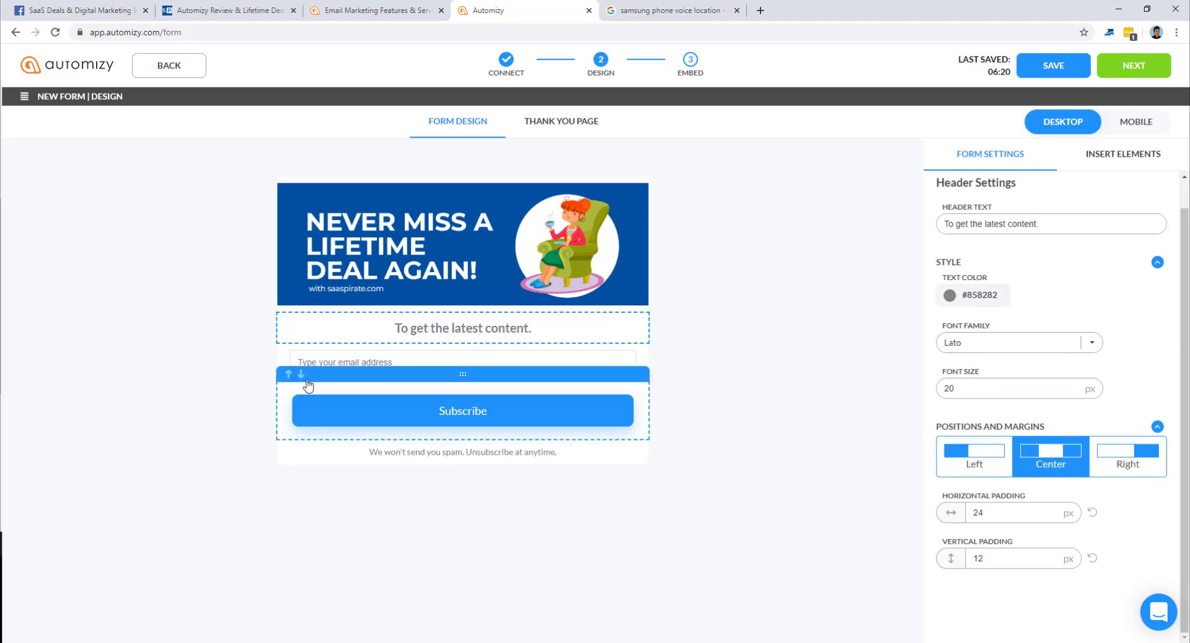
Inspect the email input field's settings and the elements and fields available for insertion
click(404, 356)
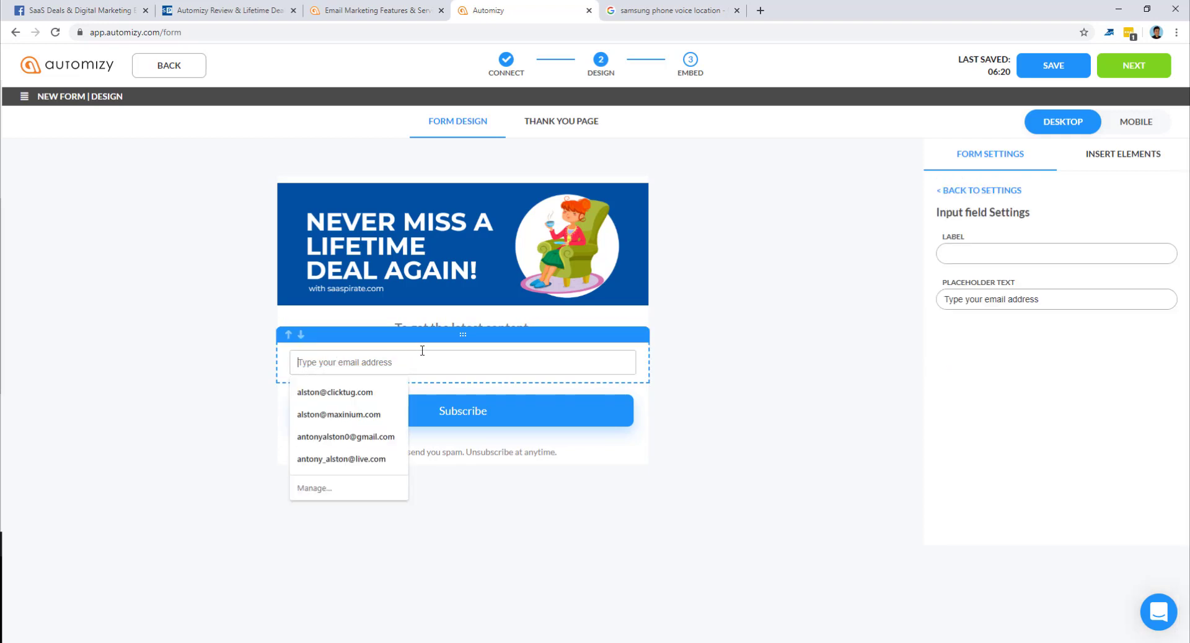
click(417, 348)
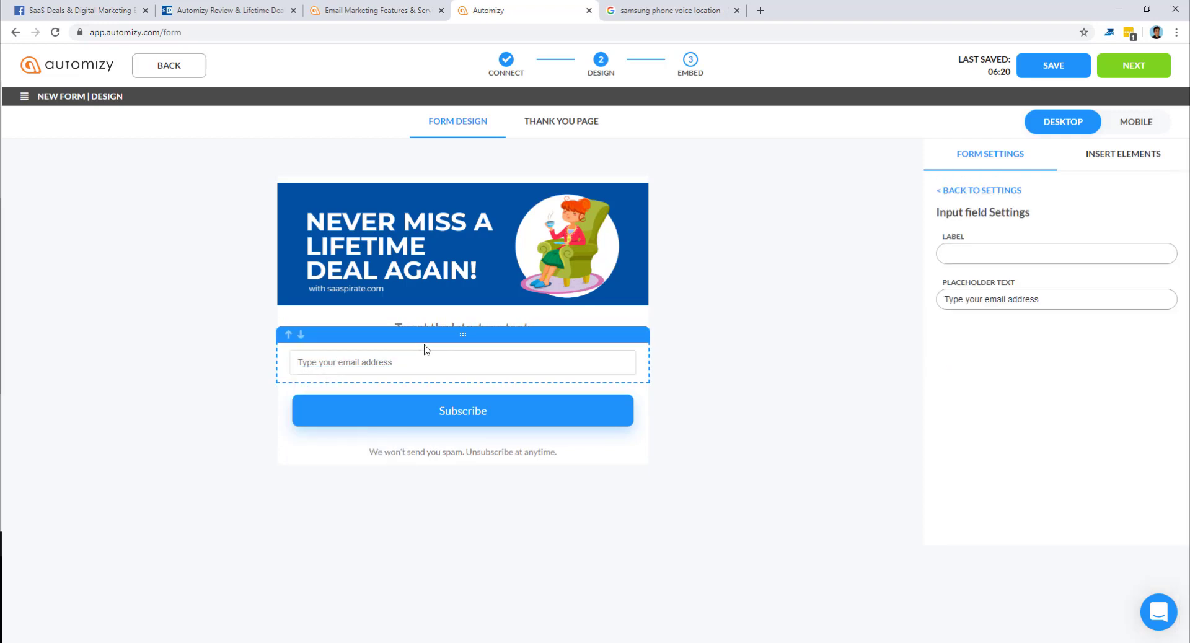
click(1116, 160)
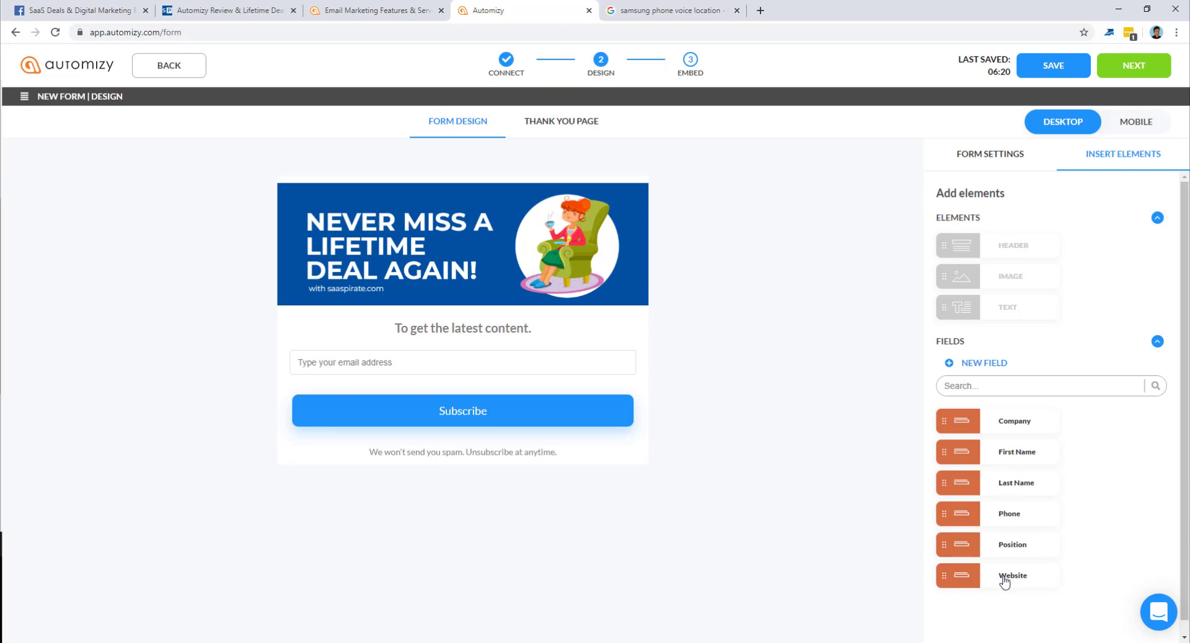
scroll(1016, 427, down, 1)
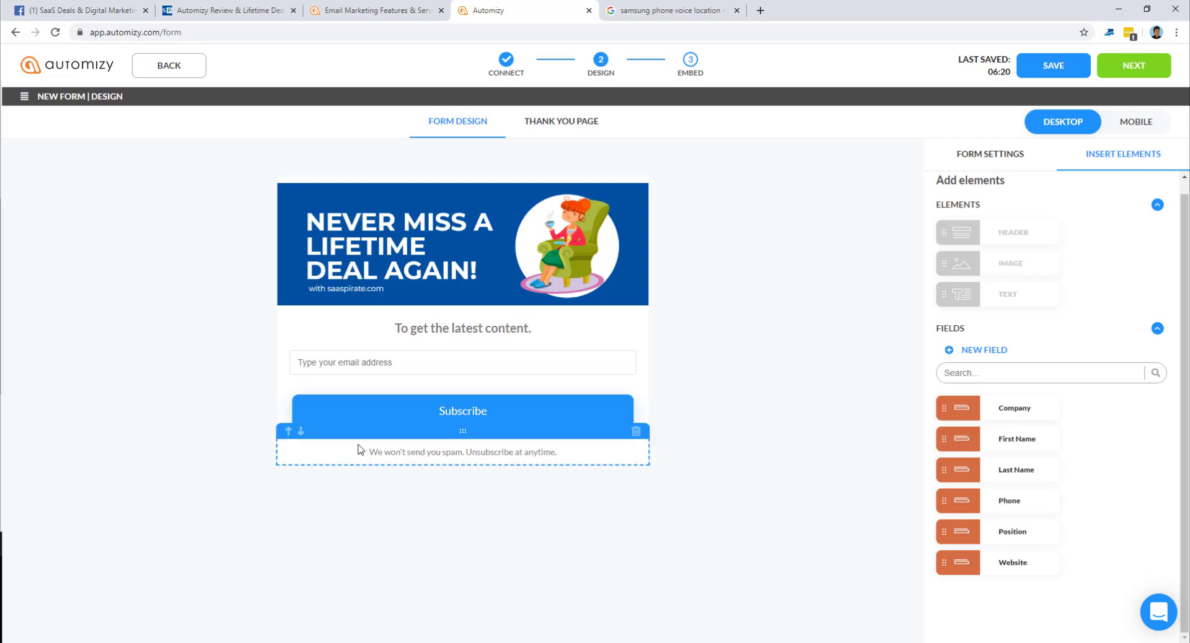
Review the settings of the Subscribe button and of the no-spam text beneath it
click(286, 419)
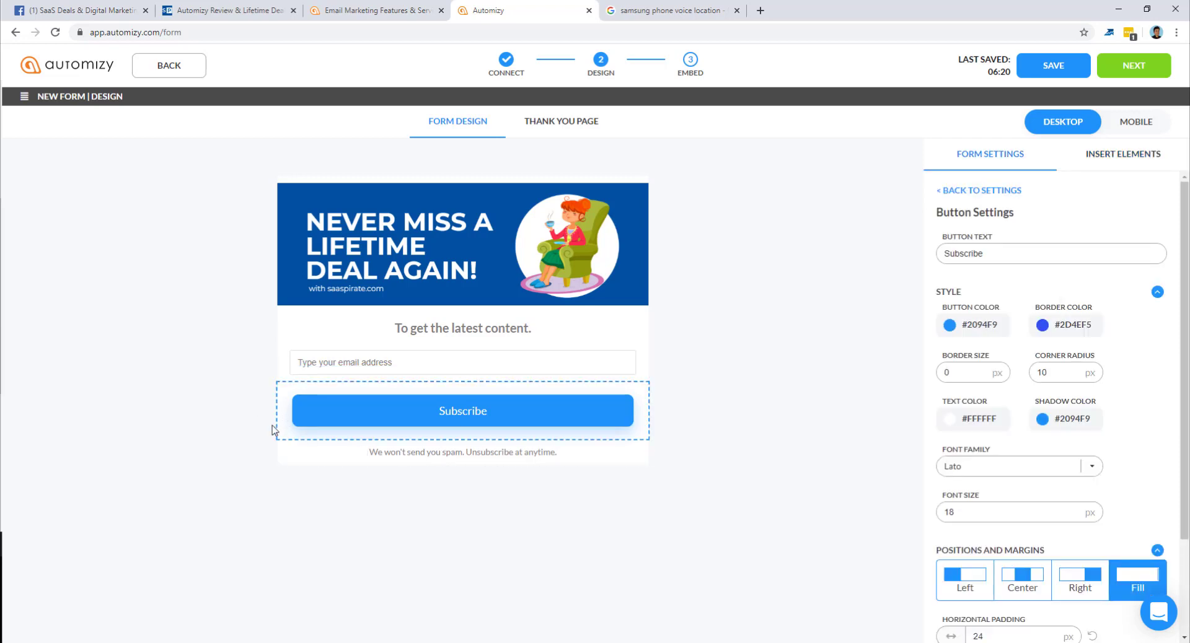
scroll(1095, 375, down, 2)
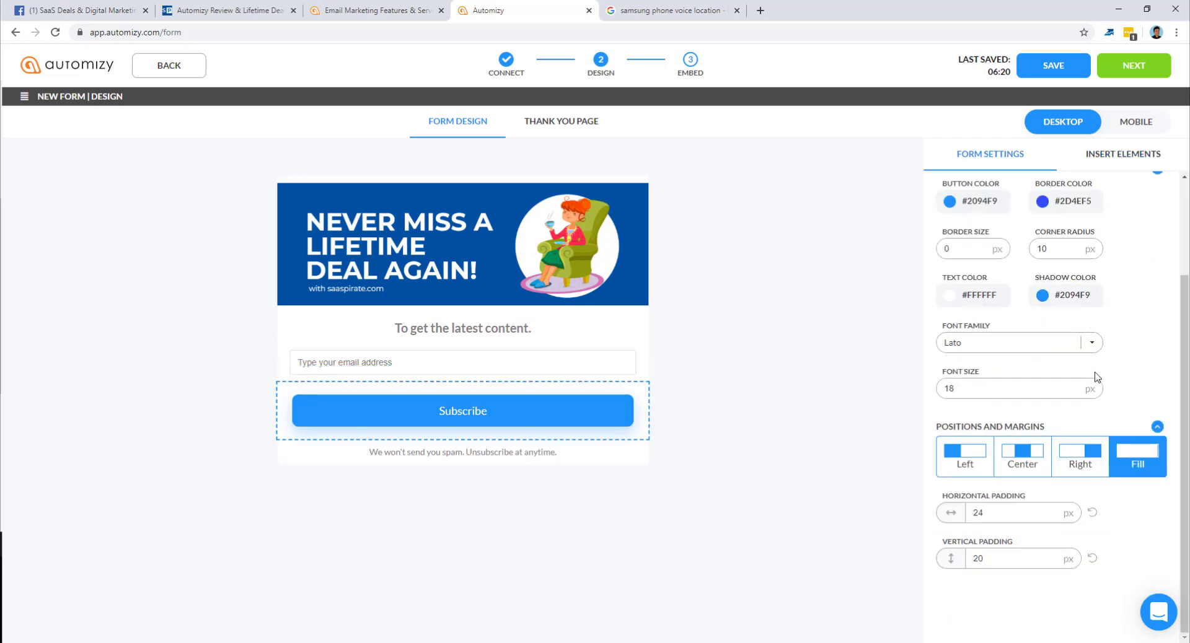
scroll(1094, 377, up, 2)
click(305, 463)
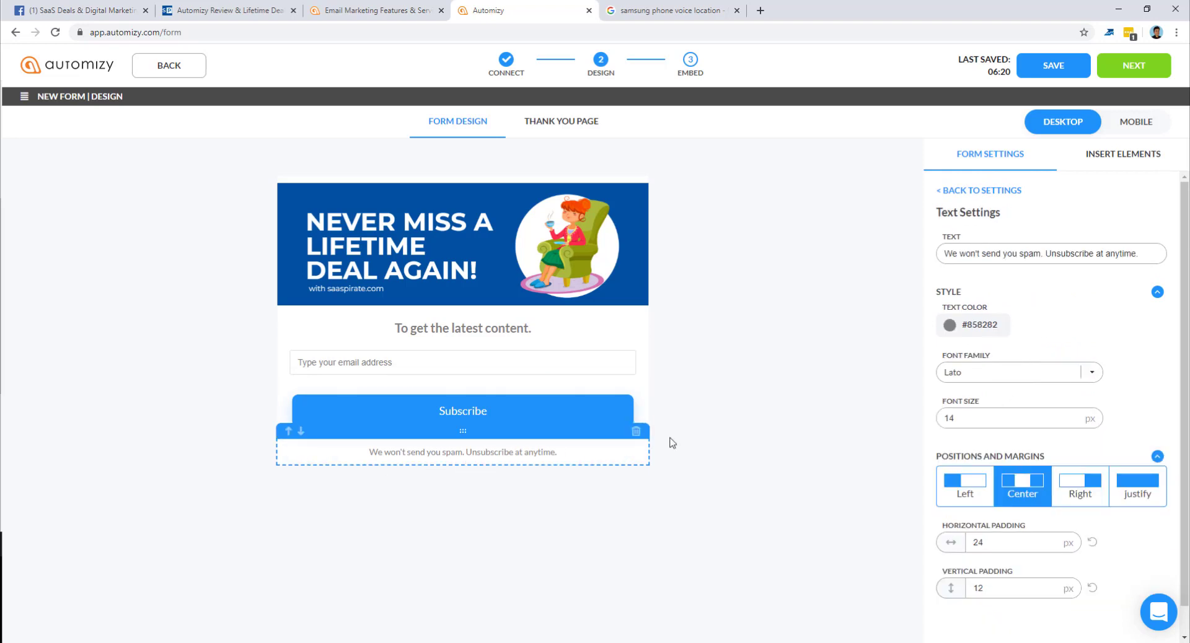
click(717, 448)
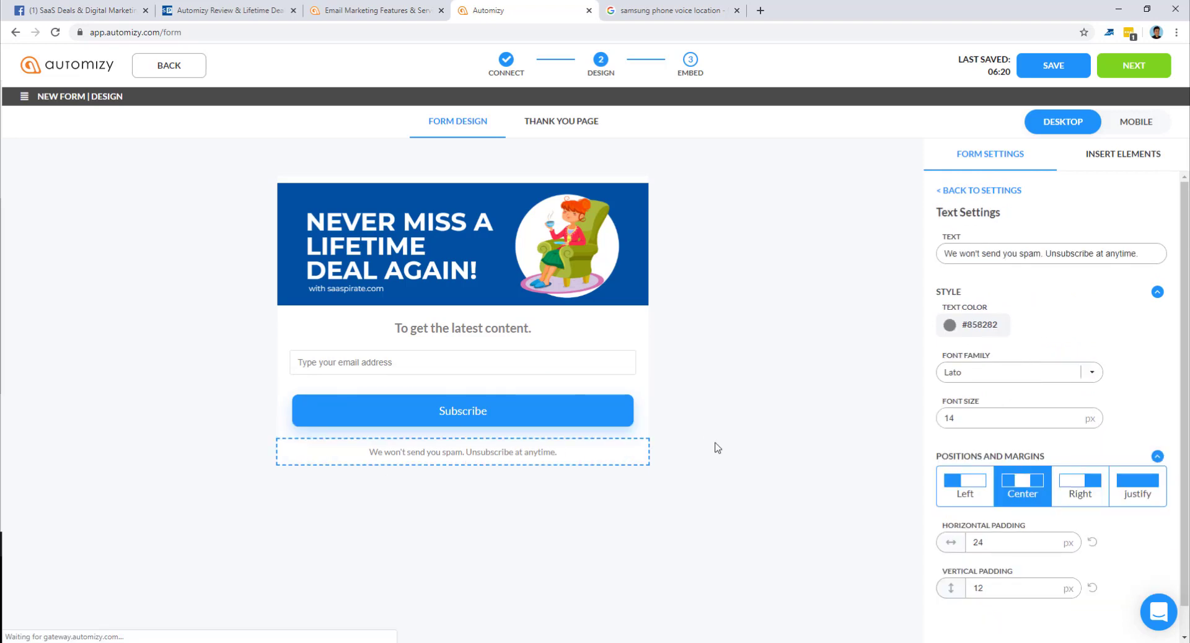
Preview the form in the mobile layout and return to the desktop layout
click(1114, 130)
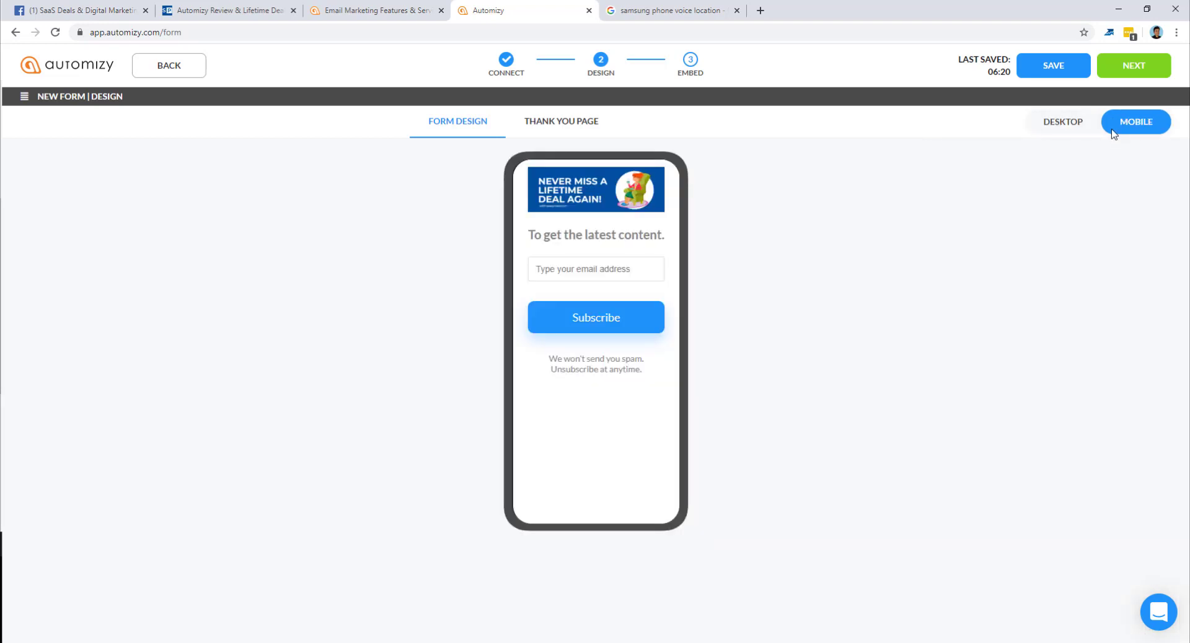
click(1060, 124)
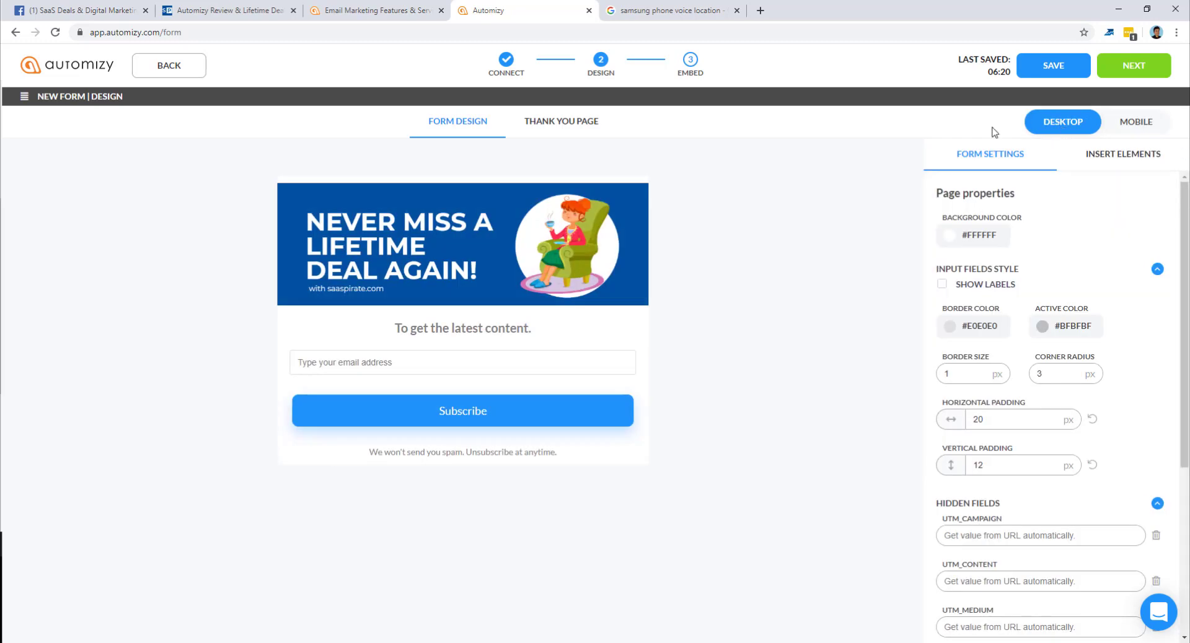
Review the thank you page's insertable elements and settings, trying out the option to redirect to a specific URL
click(583, 125)
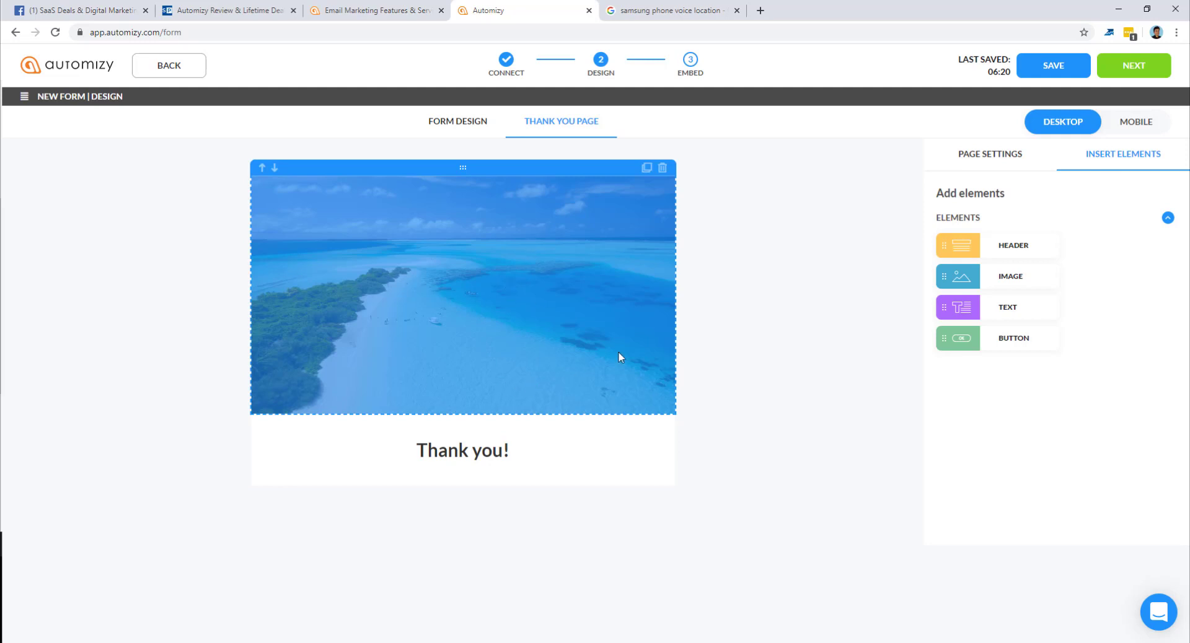
click(977, 156)
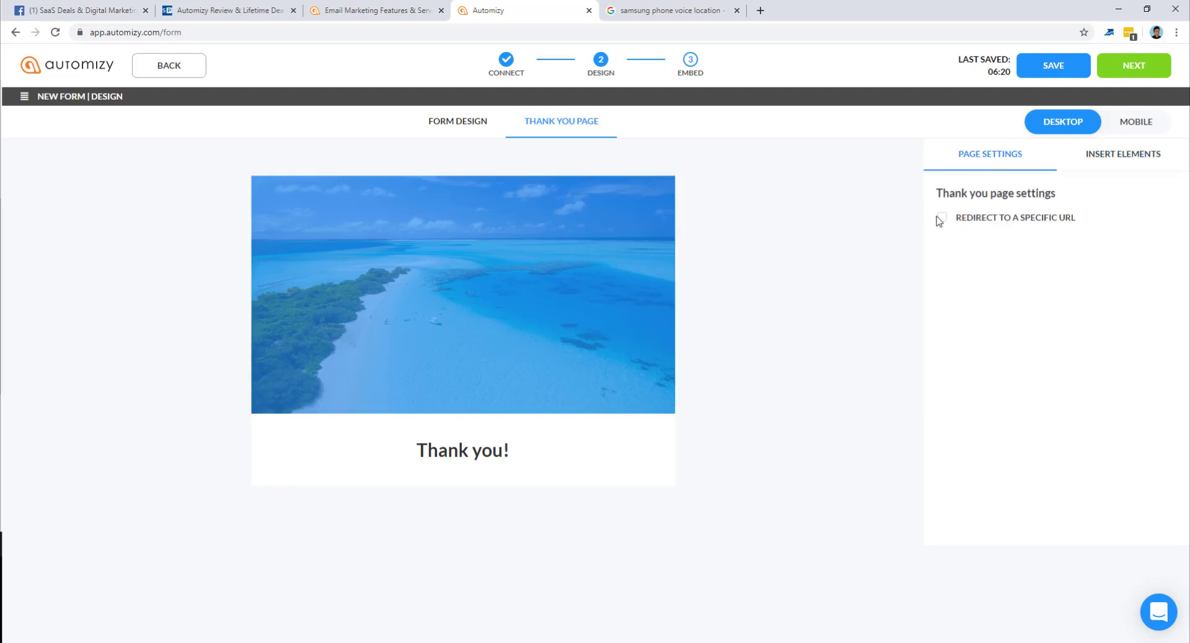
click(1097, 155)
click(1006, 163)
click(941, 217)
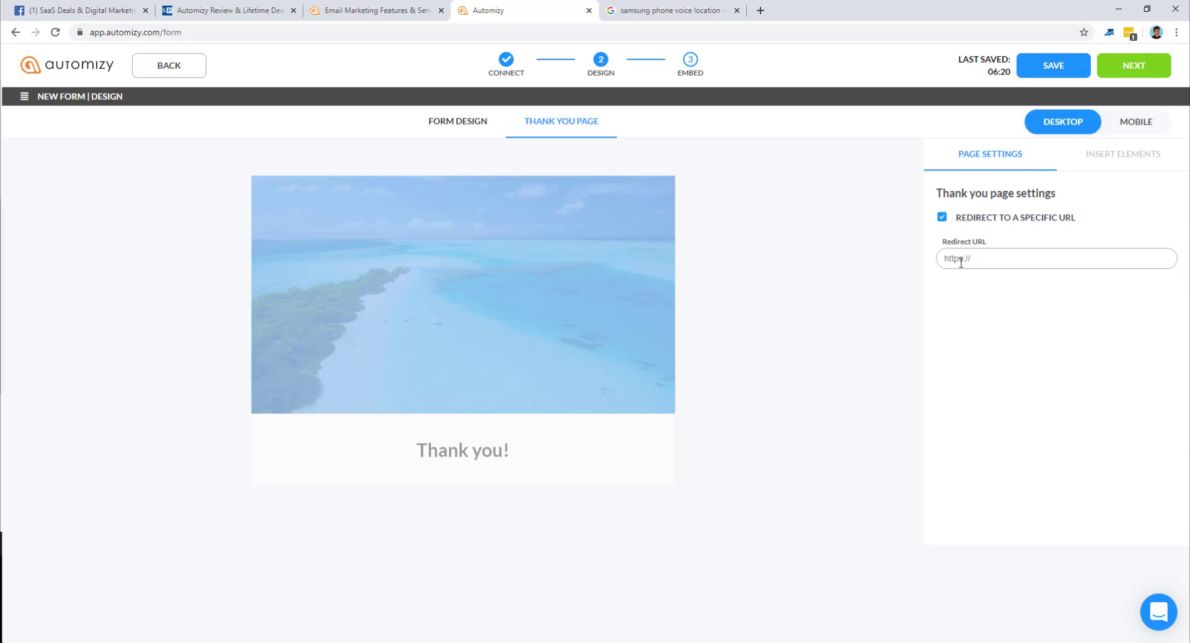
click(948, 219)
click(1103, 169)
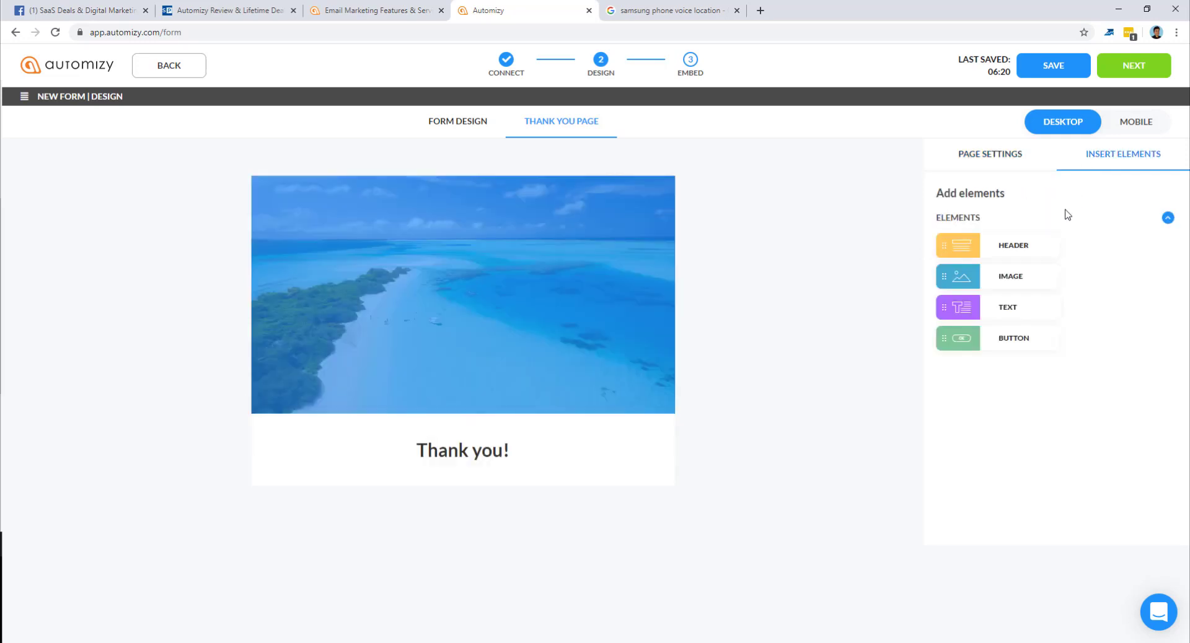
Continue to the form's embed stage and view its script, HTML and URL options
click(1131, 76)
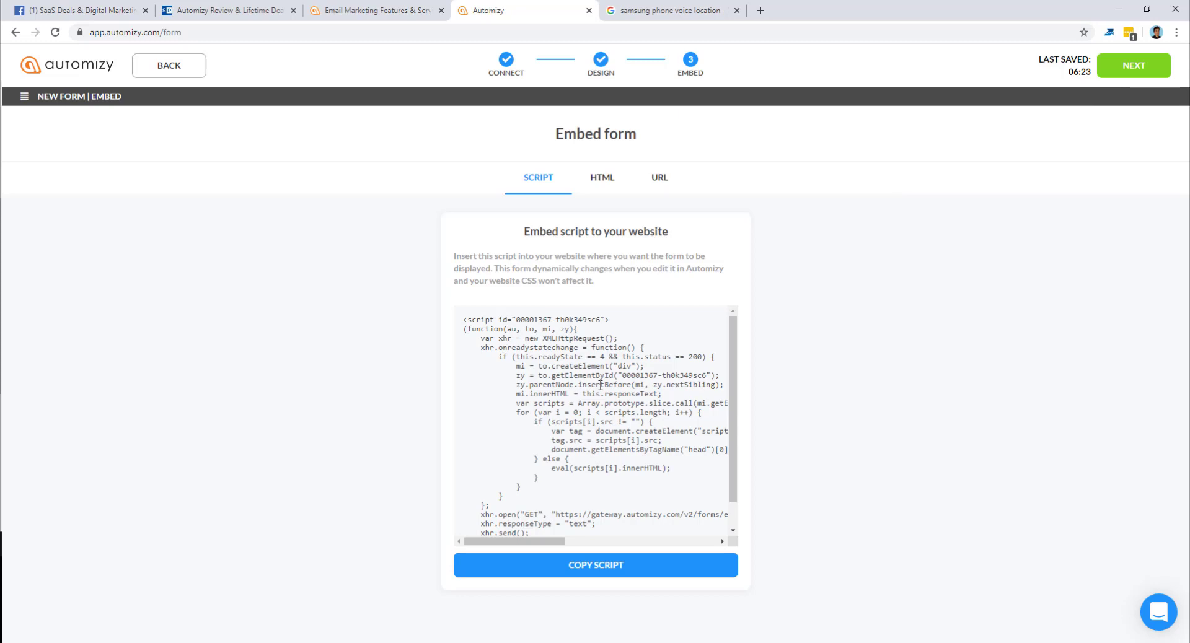
click(593, 192)
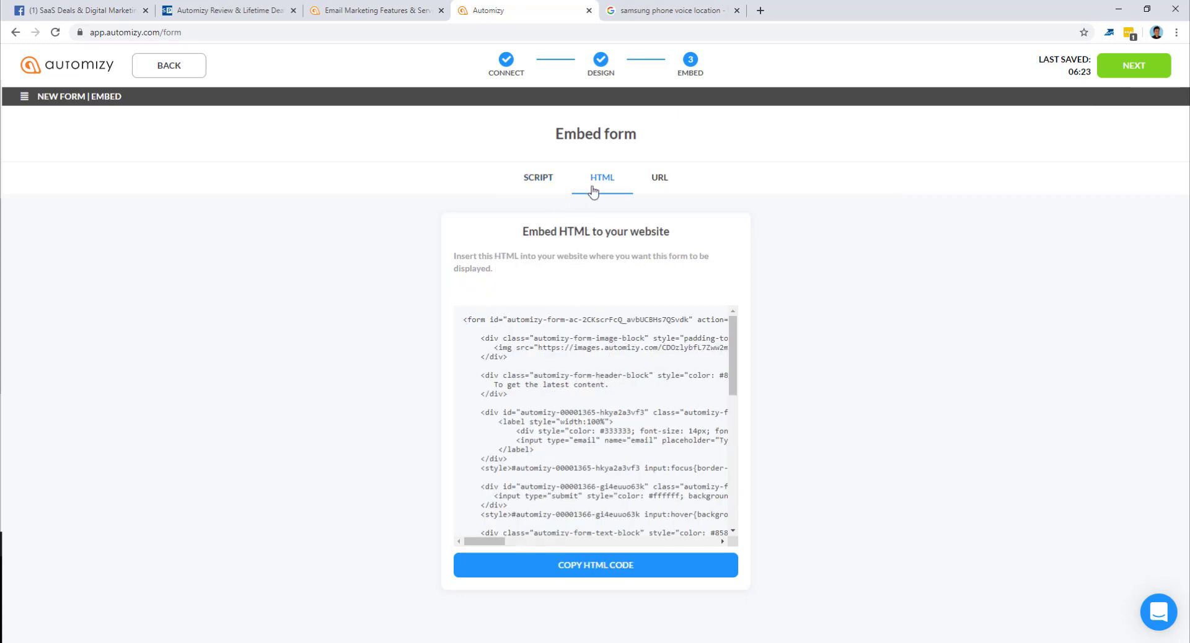
click(659, 191)
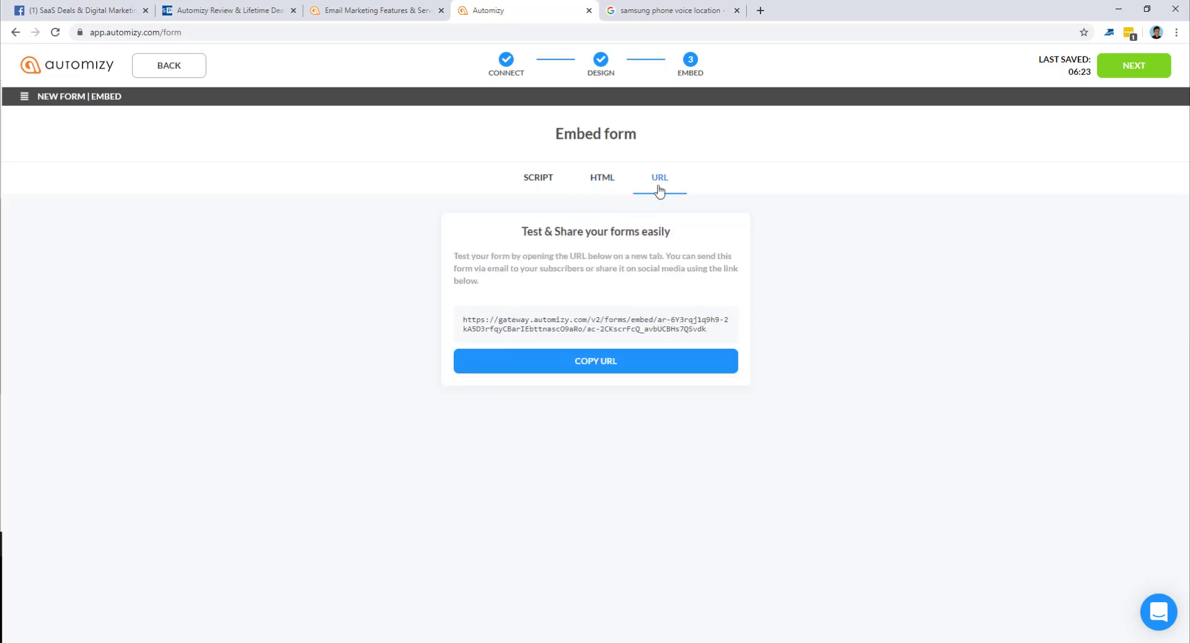
Compare the embed script with the HTML embed code for placing the form on a website
click(550, 183)
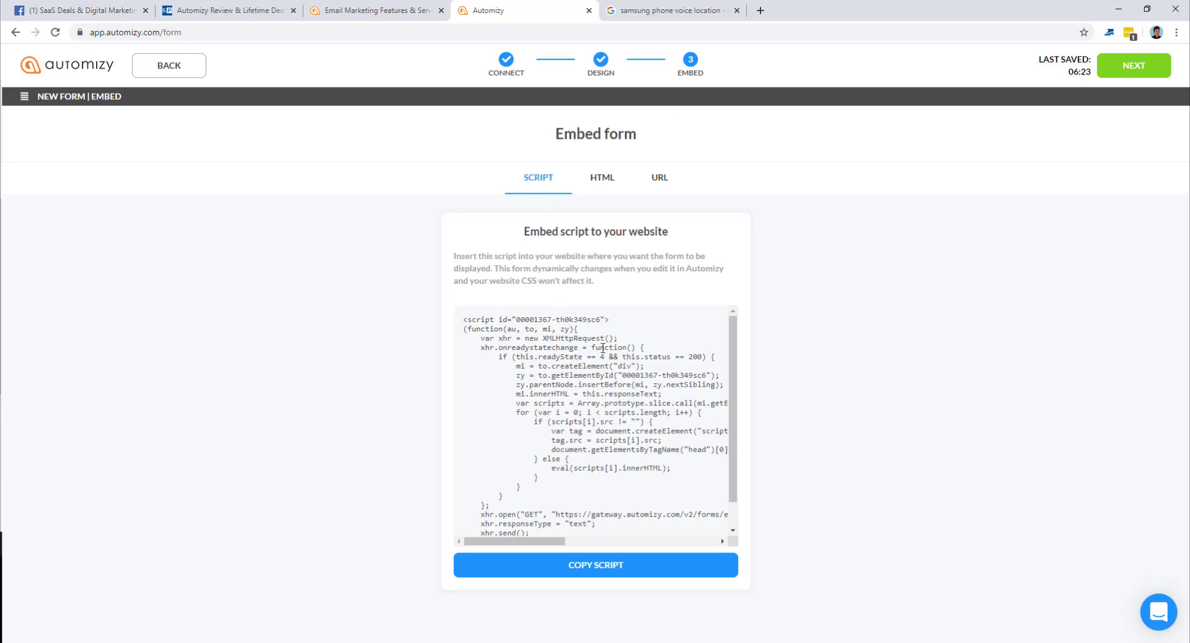
click(570, 351)
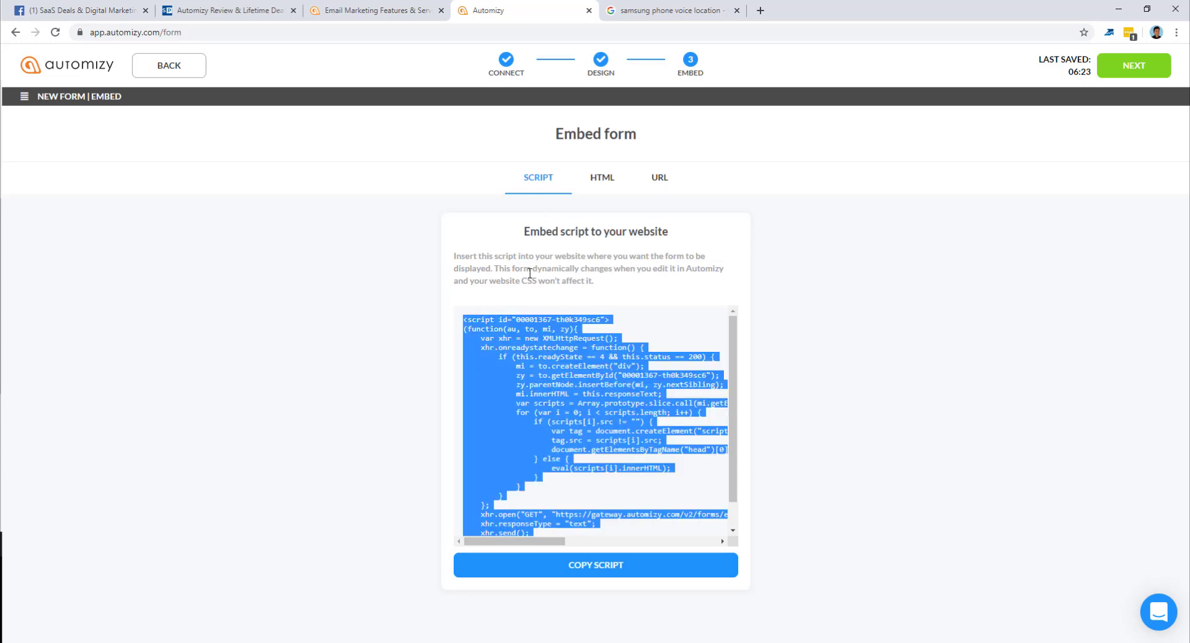
click(597, 191)
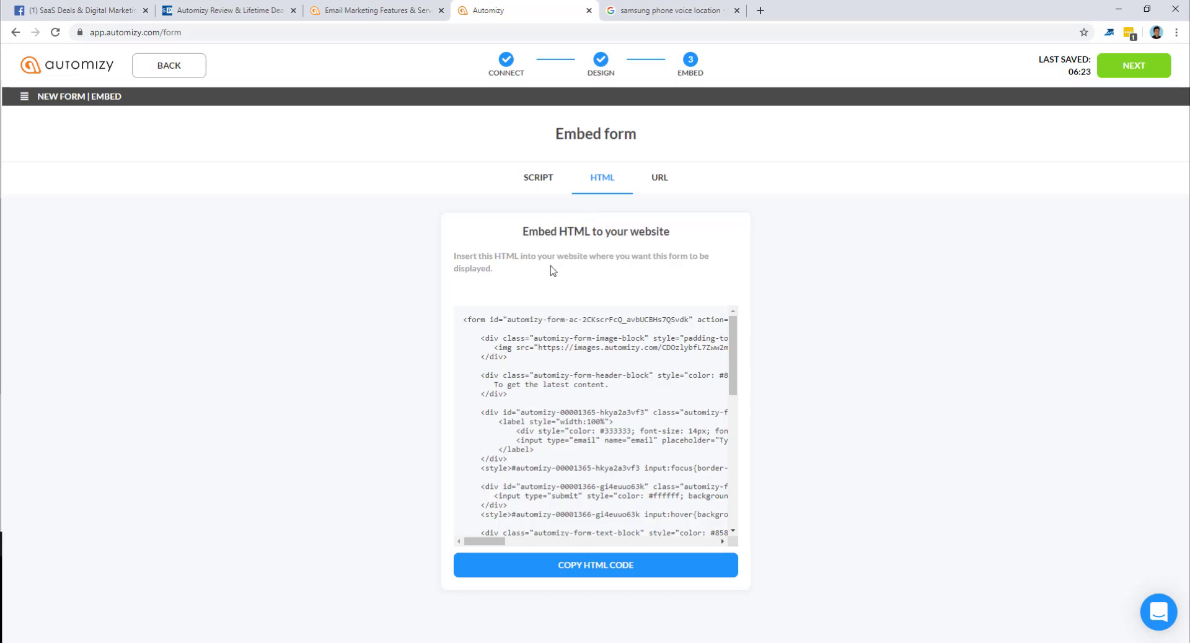
click(544, 187)
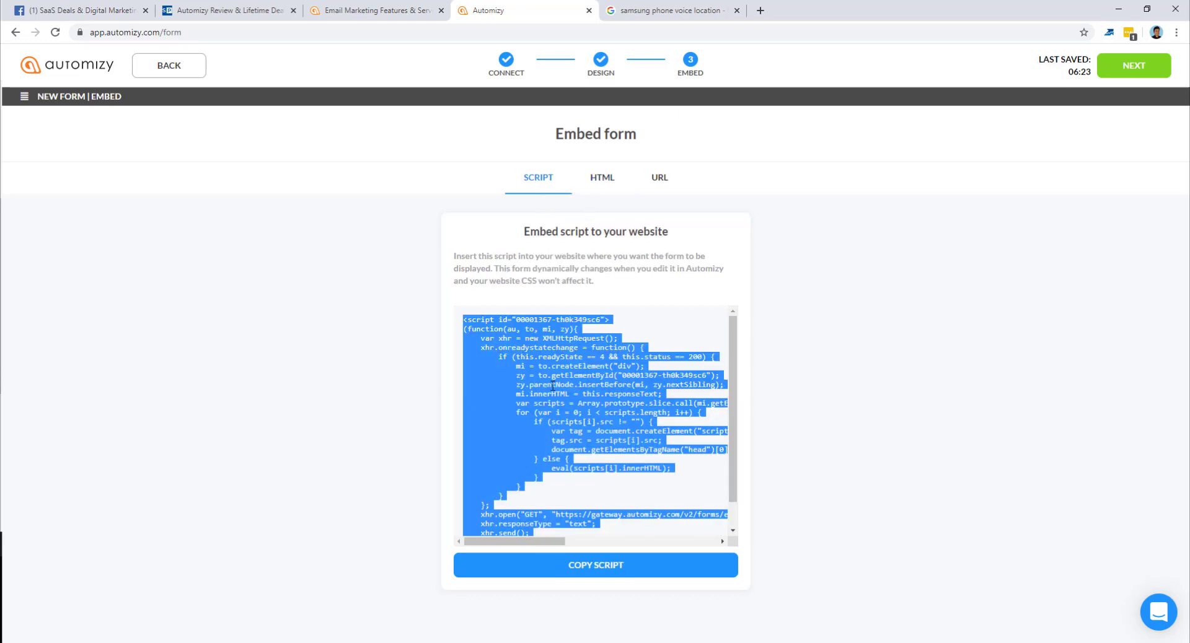
click(600, 182)
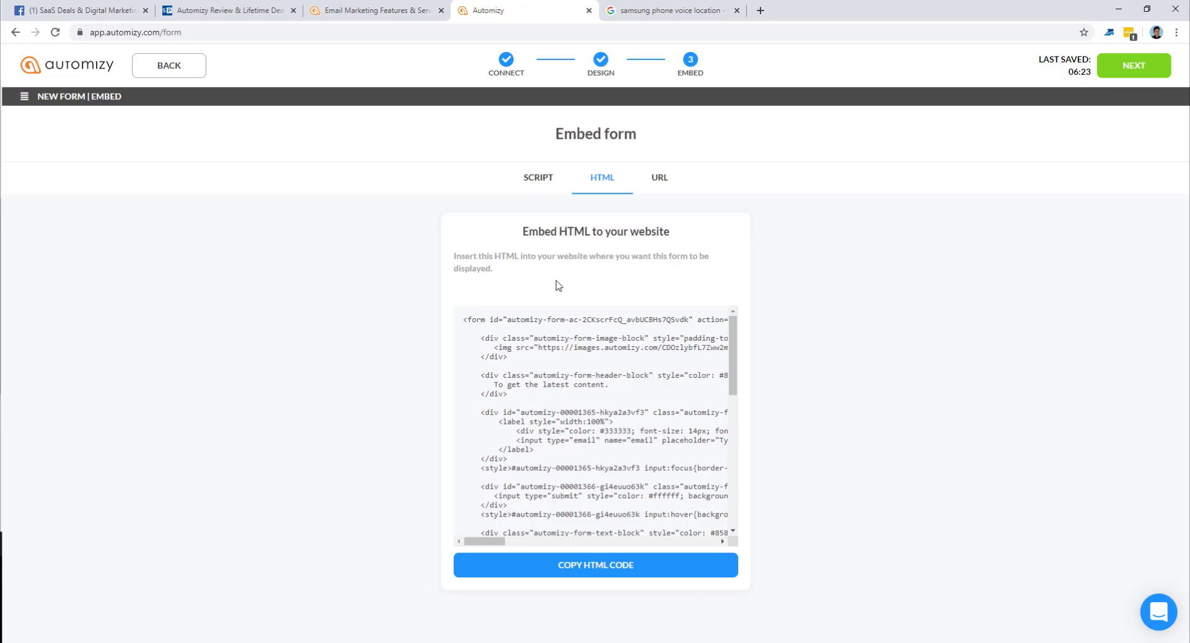
click(546, 178)
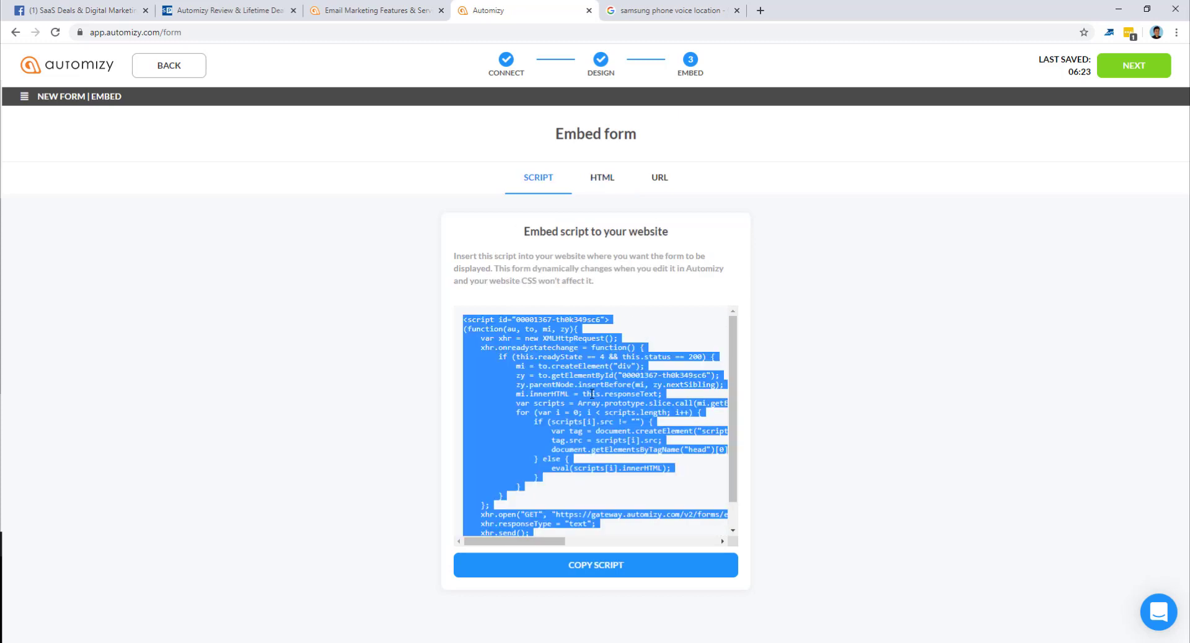
Copy the form's full share URL from the embed options
click(662, 180)
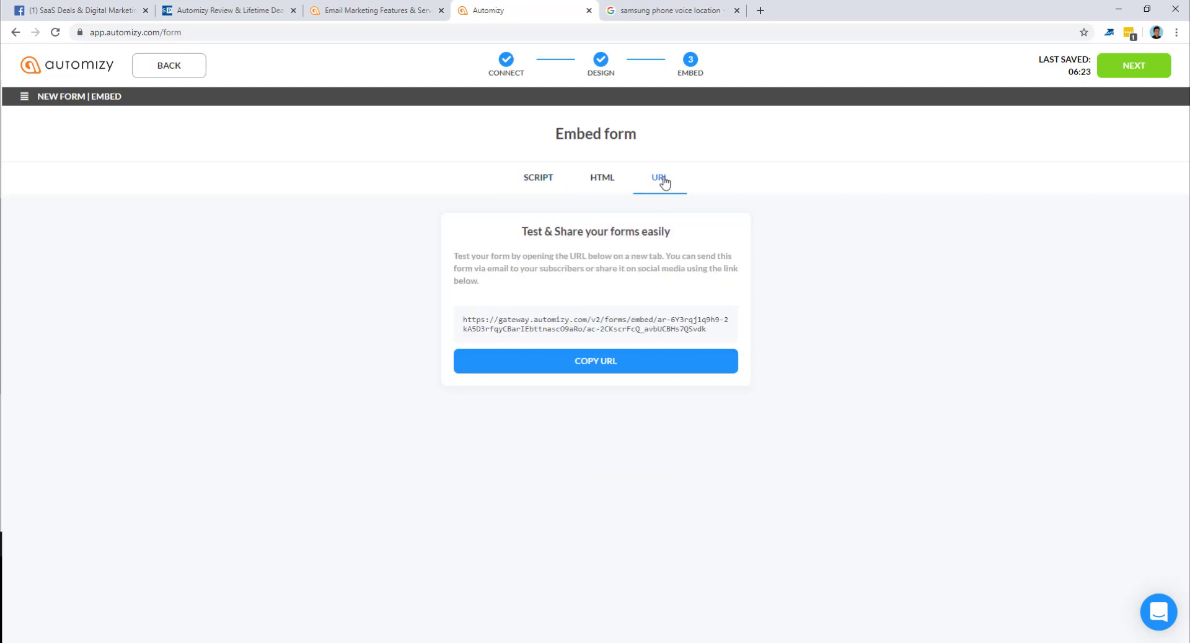
click(507, 320)
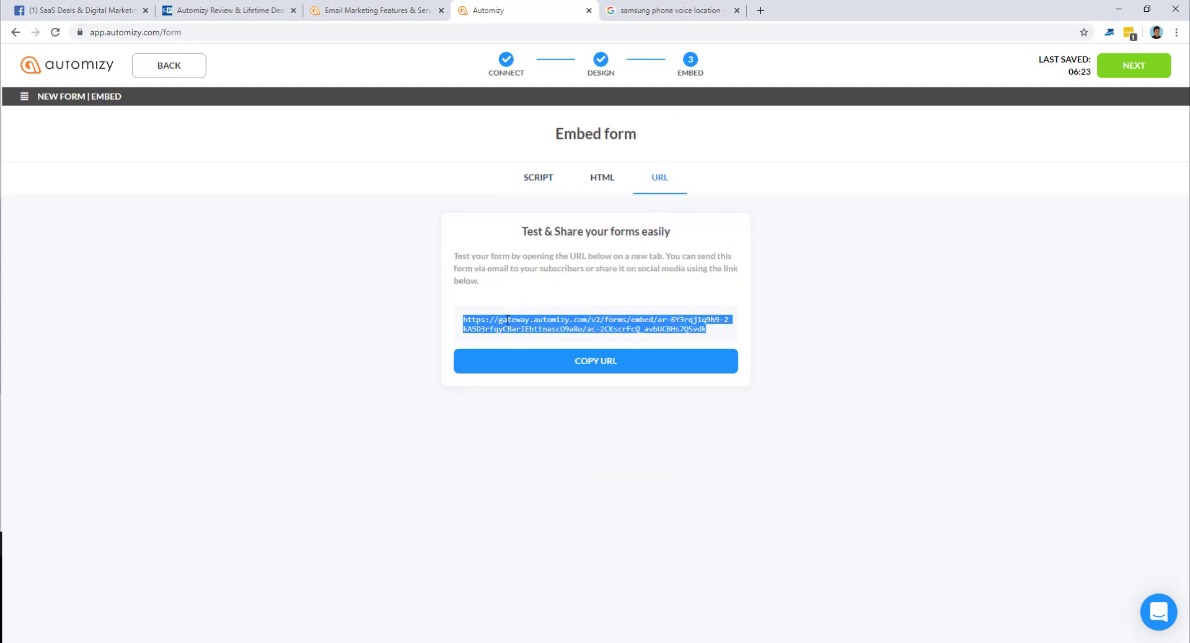
right_click(507, 320)
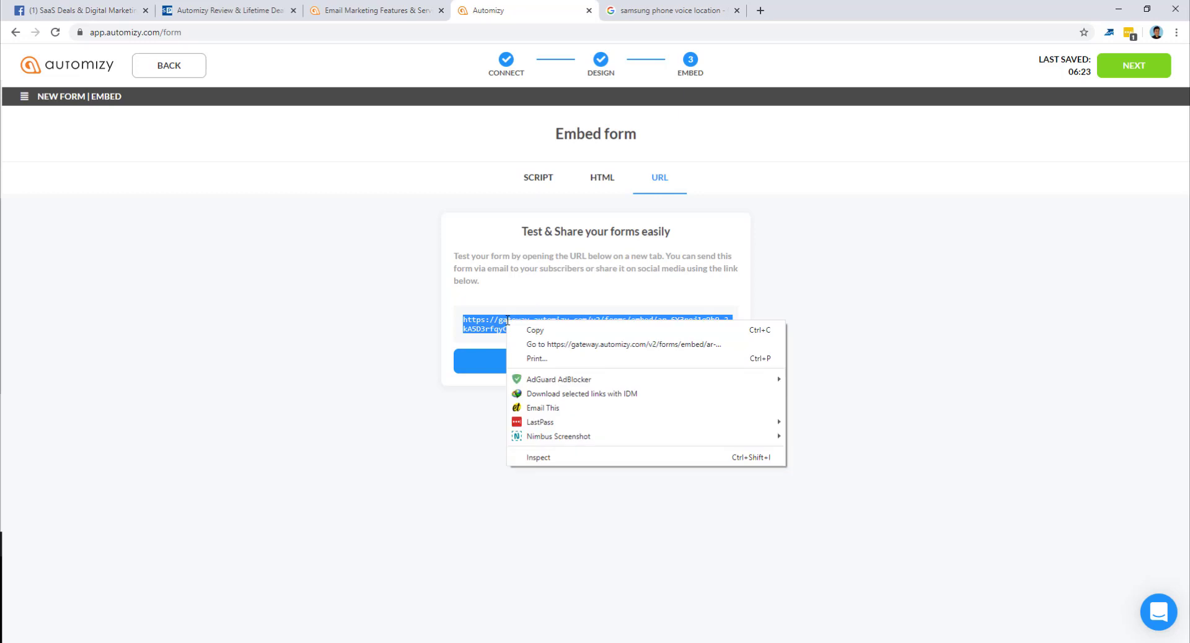
click(549, 331)
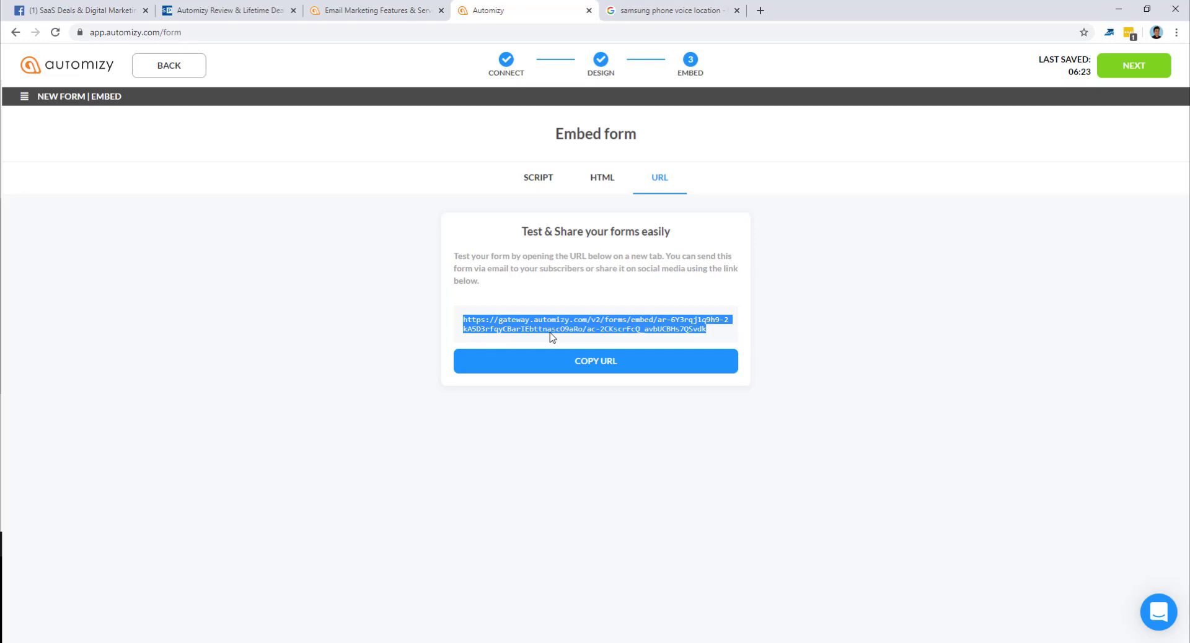
Open the form's share URL in a new tab to check the live form, and close that tab
right_click(552, 337)
click(582, 354)
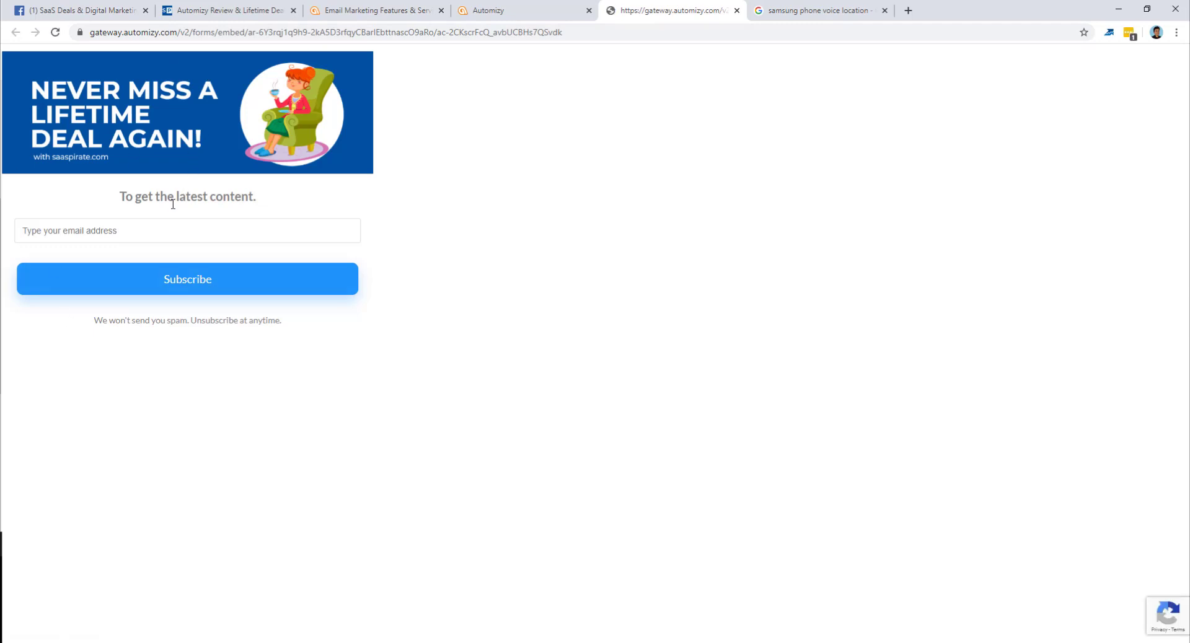
click(736, 10)
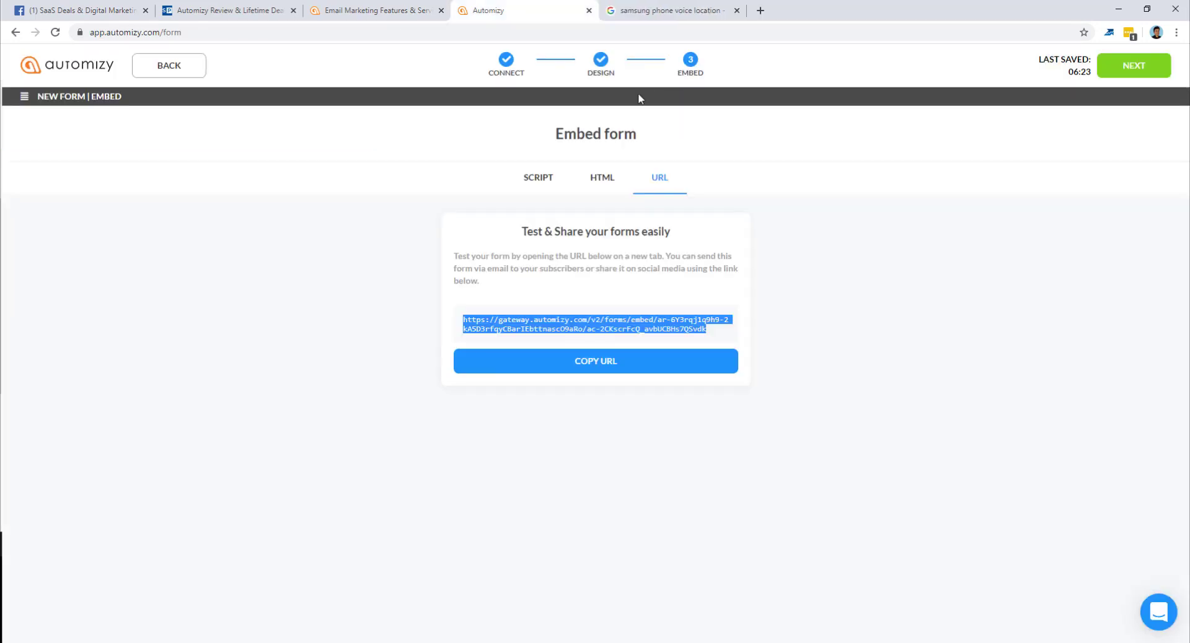
Finish the form setup, review the signup statistics and date-range options of the "SaaSPirate - Style 1" form, and return to the forms list
click(1109, 75)
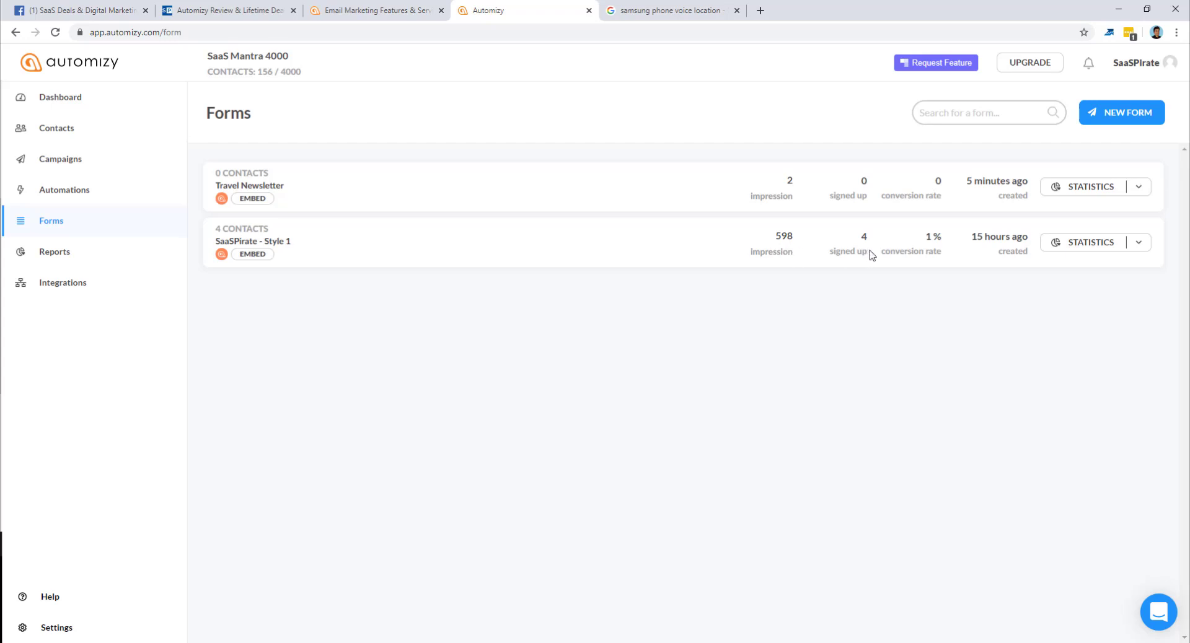
click(1081, 248)
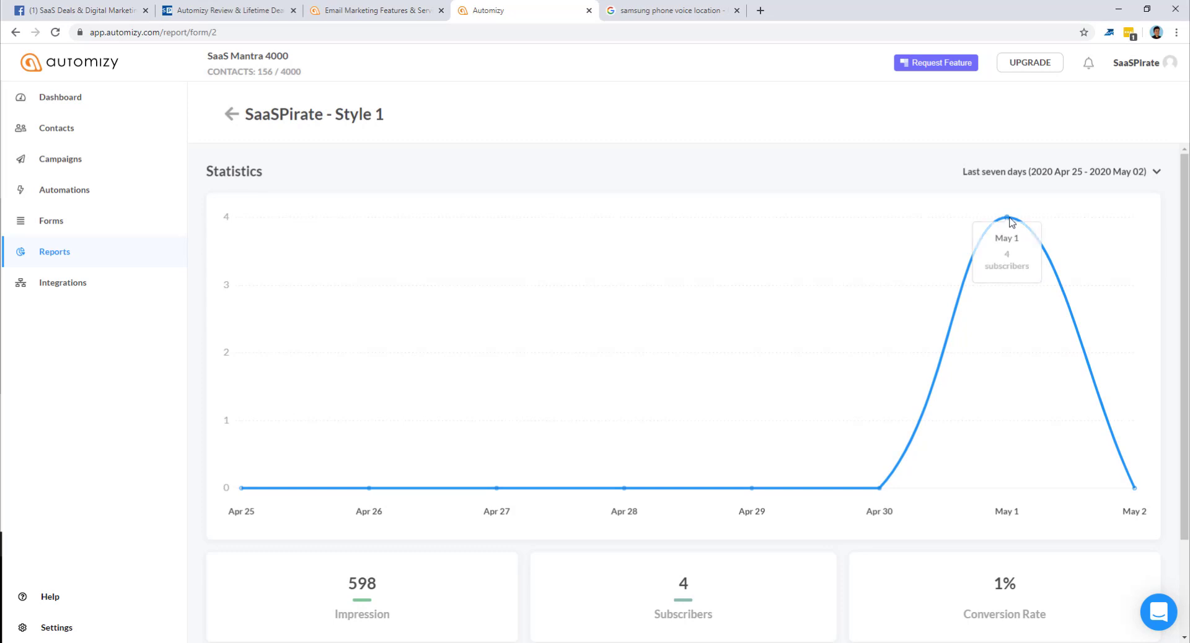
click(1079, 175)
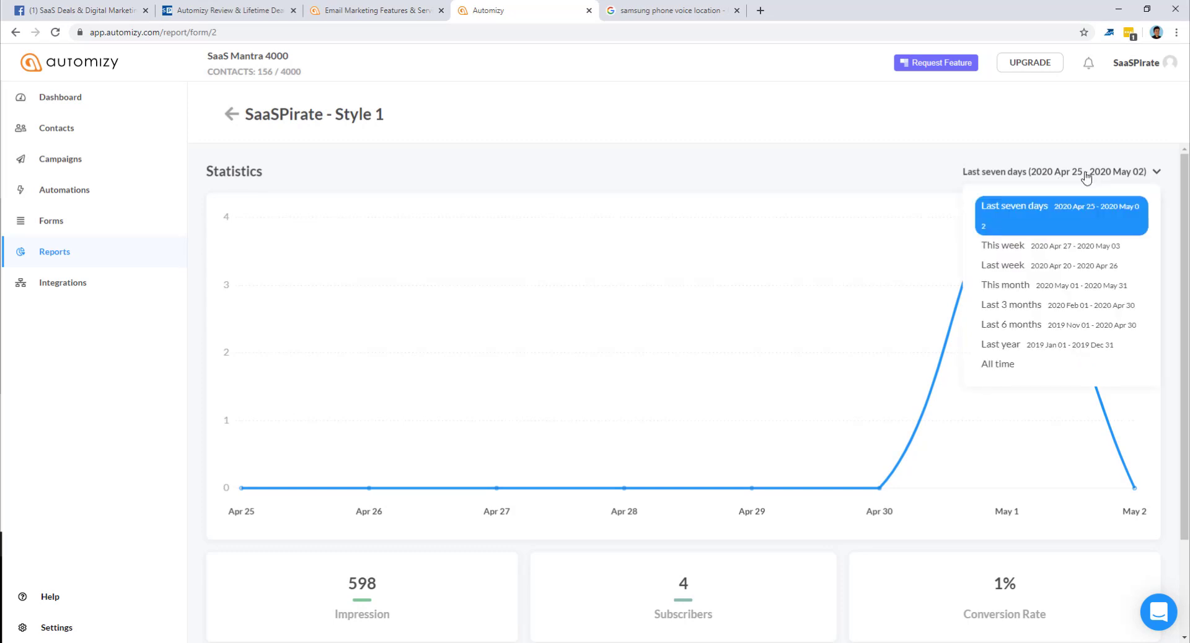
scroll(768, 226, down, 2)
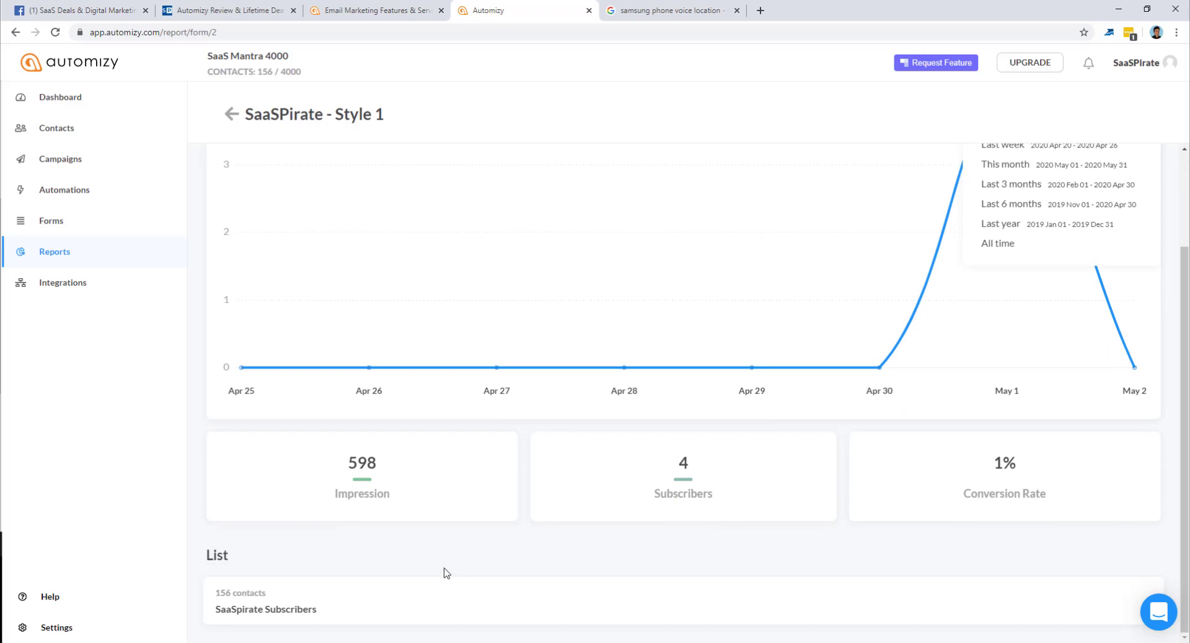
scroll(626, 364, up, 2)
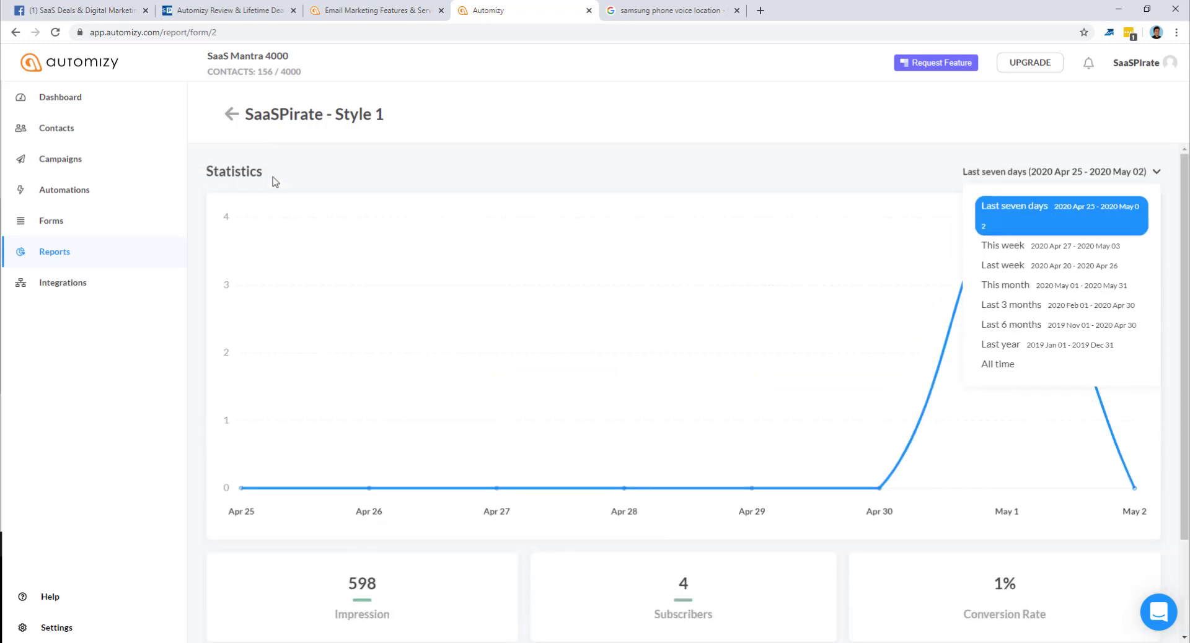
click(235, 118)
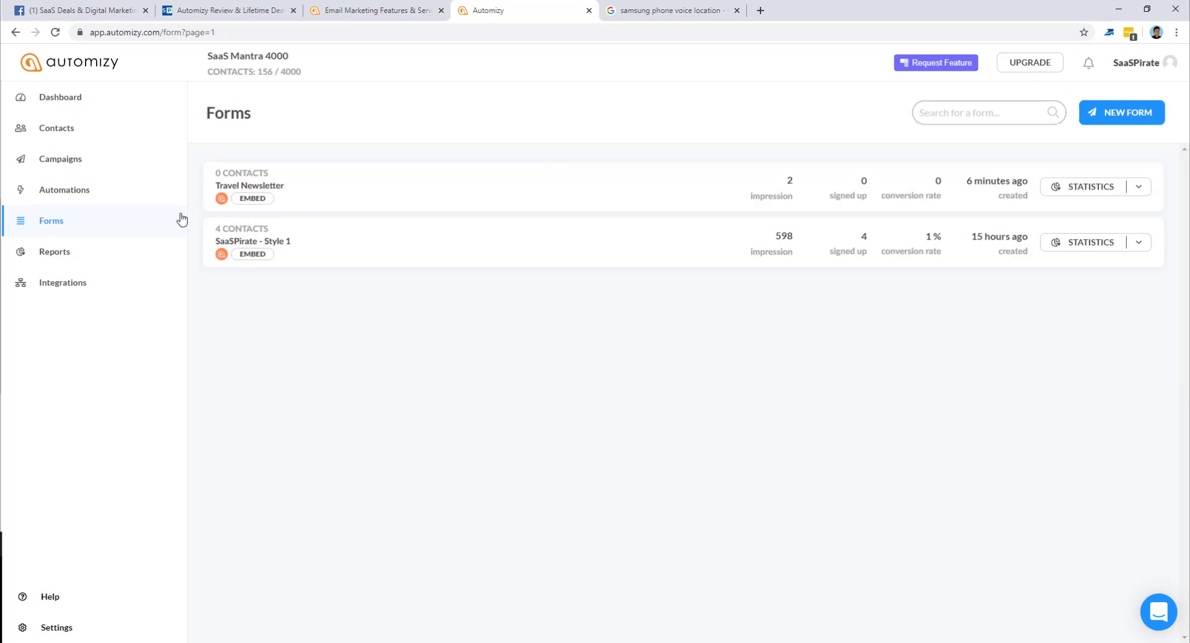
Manually add a new contact to the "demo" list by entering the contact's email address
click(99, 140)
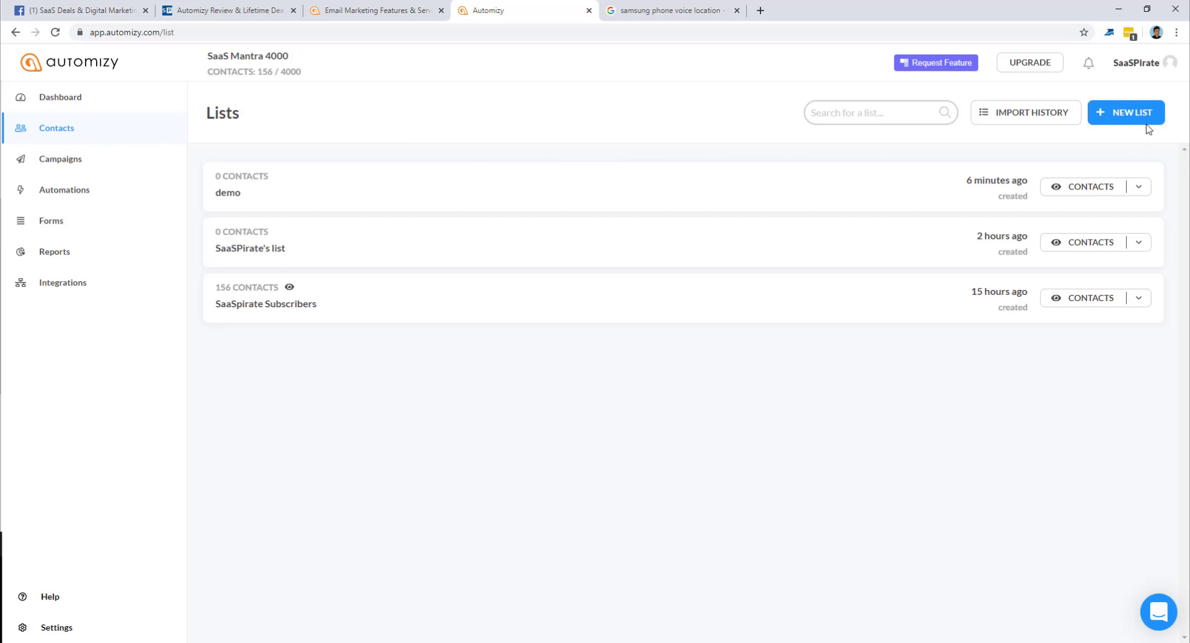
click(1111, 195)
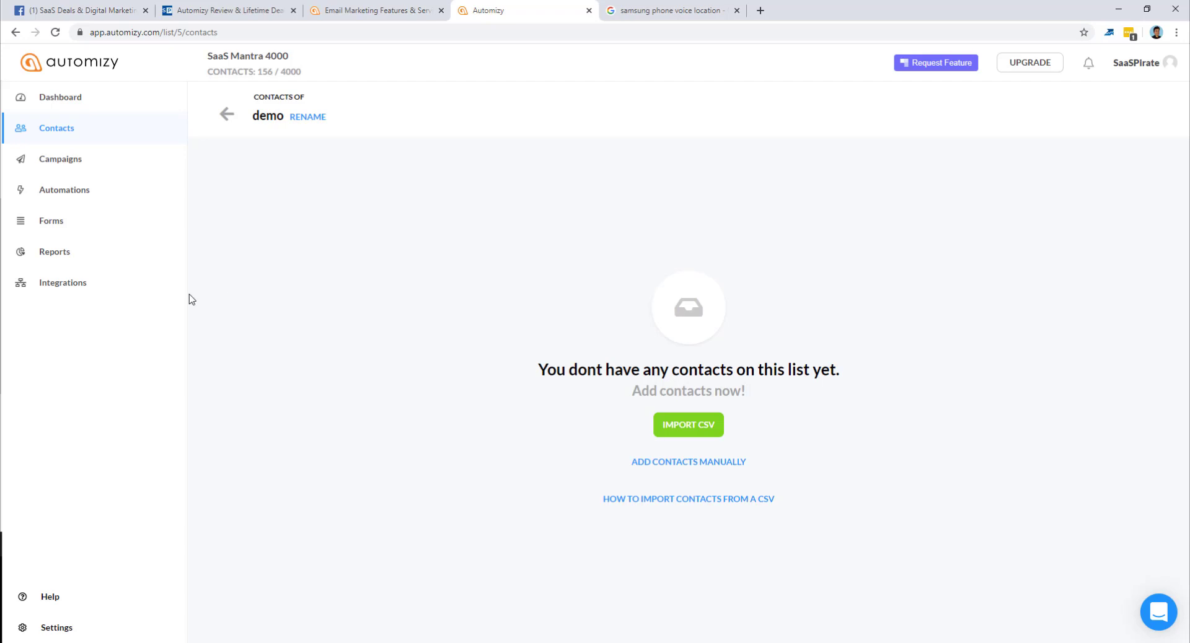
click(666, 470)
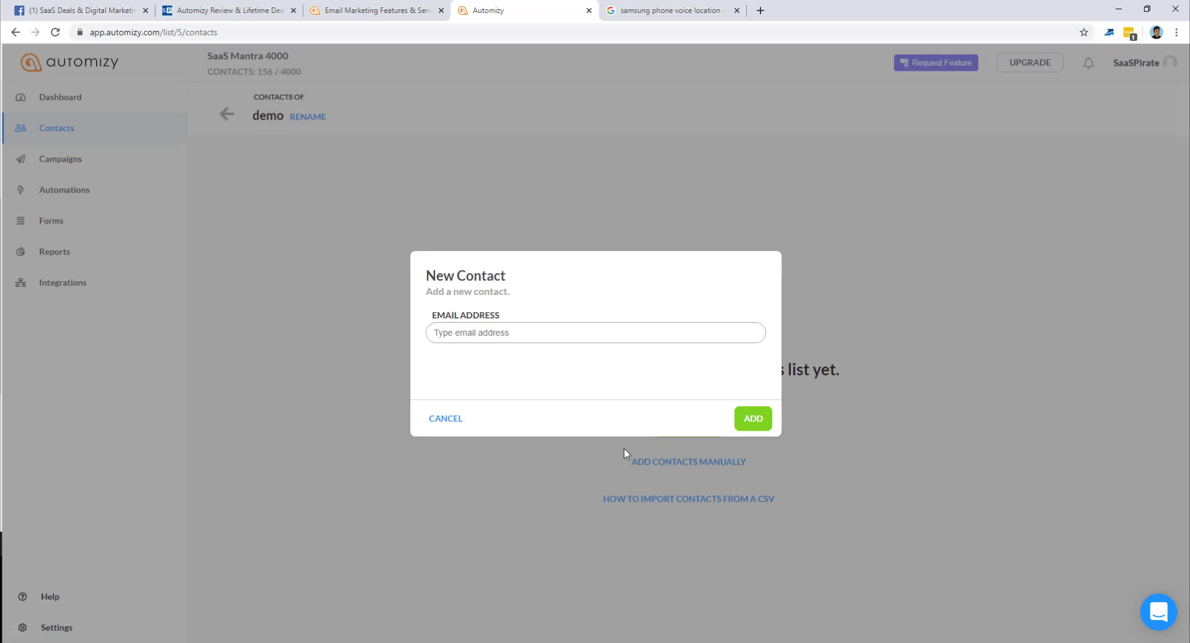
text(test.com)
key(ctrl+a)
text(a)
key(BackSpace)
text(testmail@email.com)
click(753, 418)
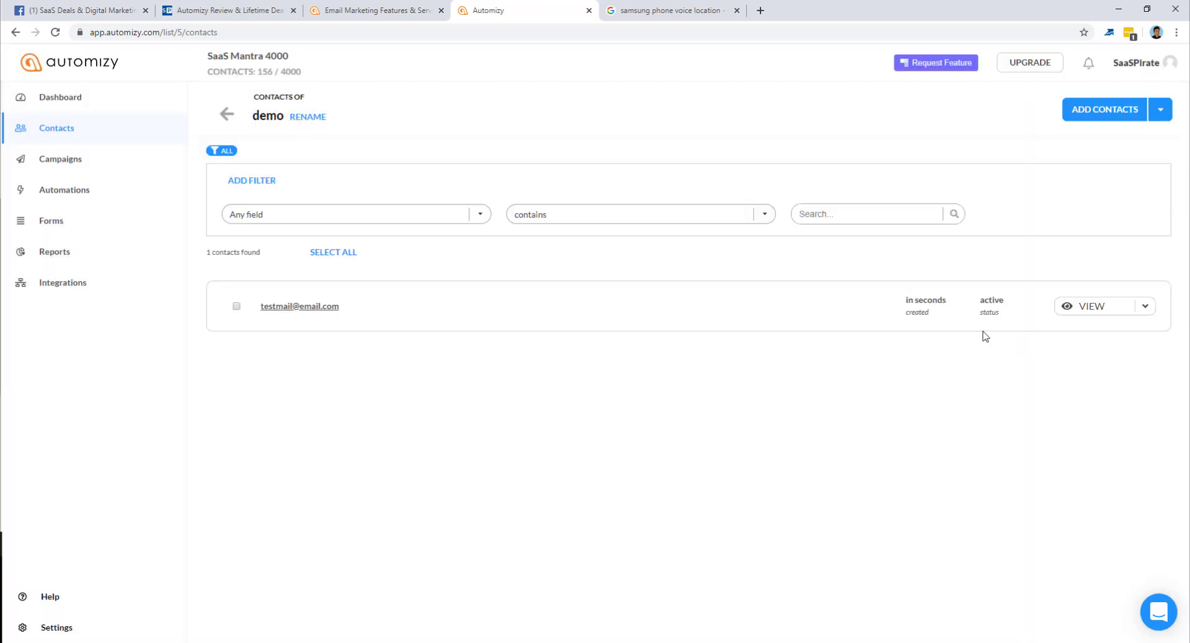
View the new contact's profile details and return to the "demo" list's contacts
click(1151, 313)
click(1102, 309)
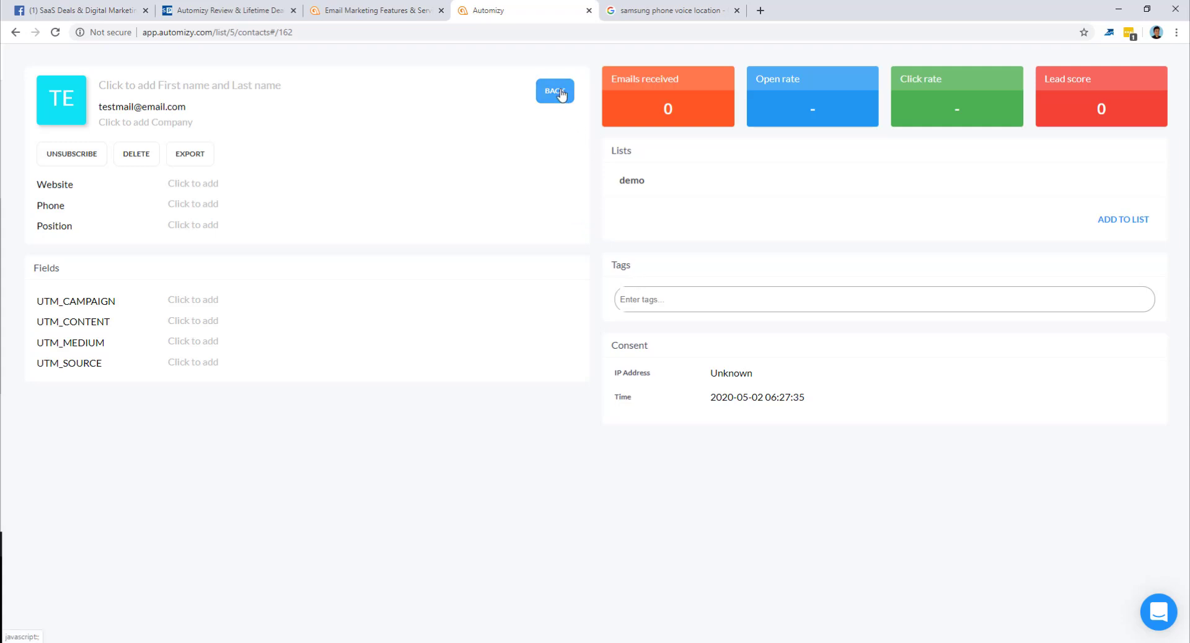
click(12, 34)
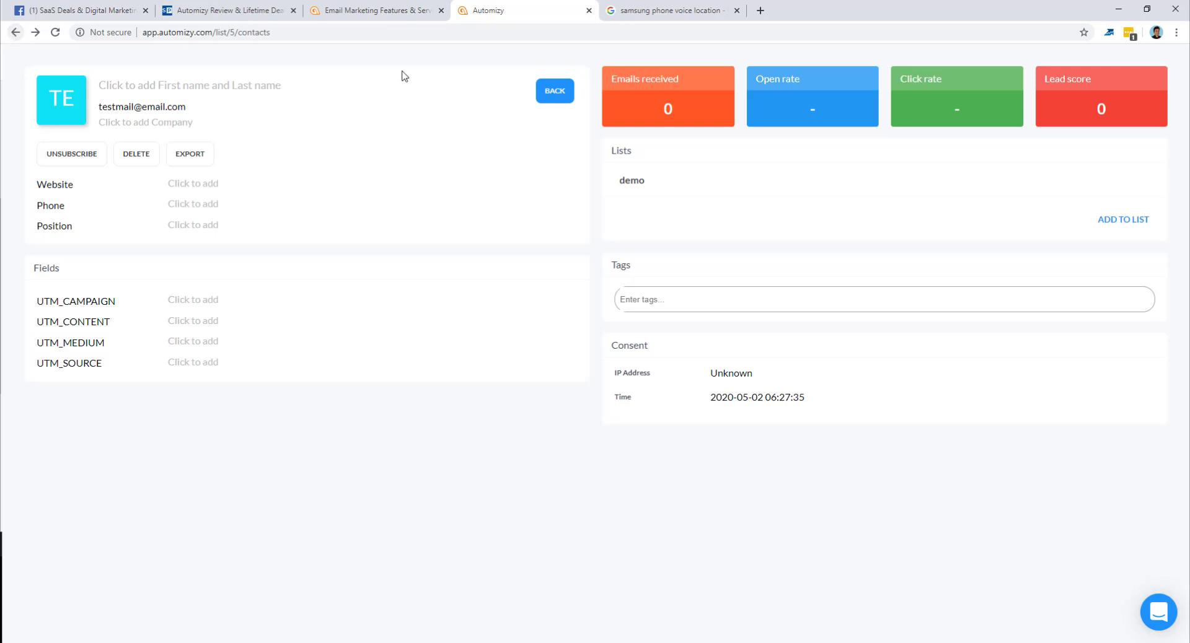
click(554, 92)
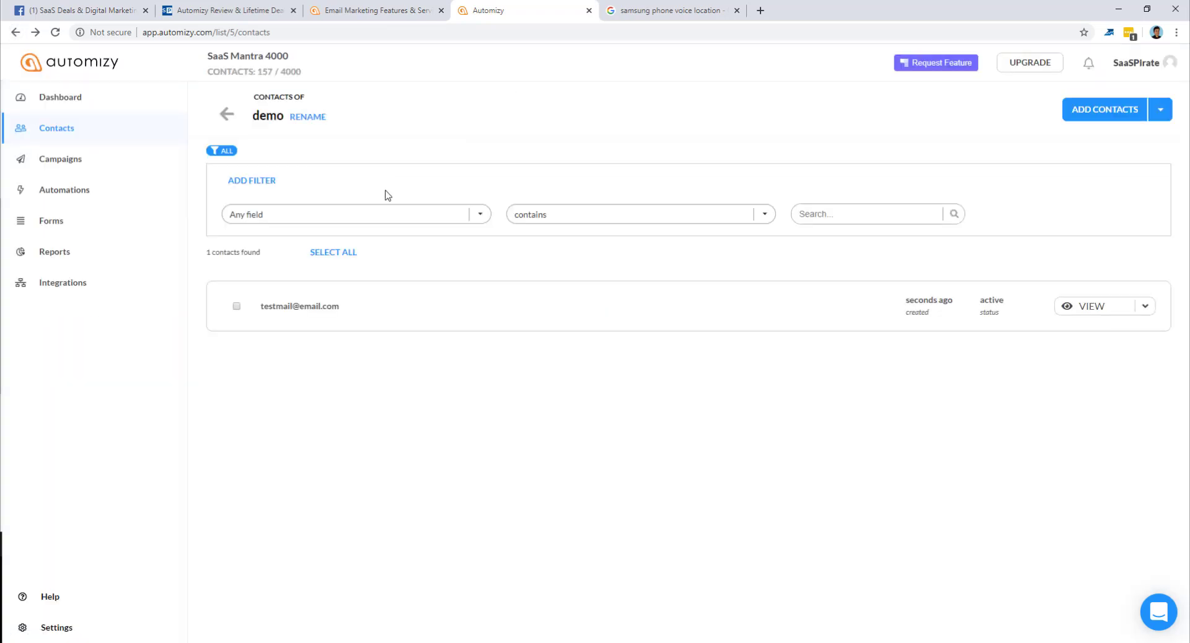
Reopen the "demo" list from the contact lists, view the CSV import's upload step, and exit the import
click(95, 131)
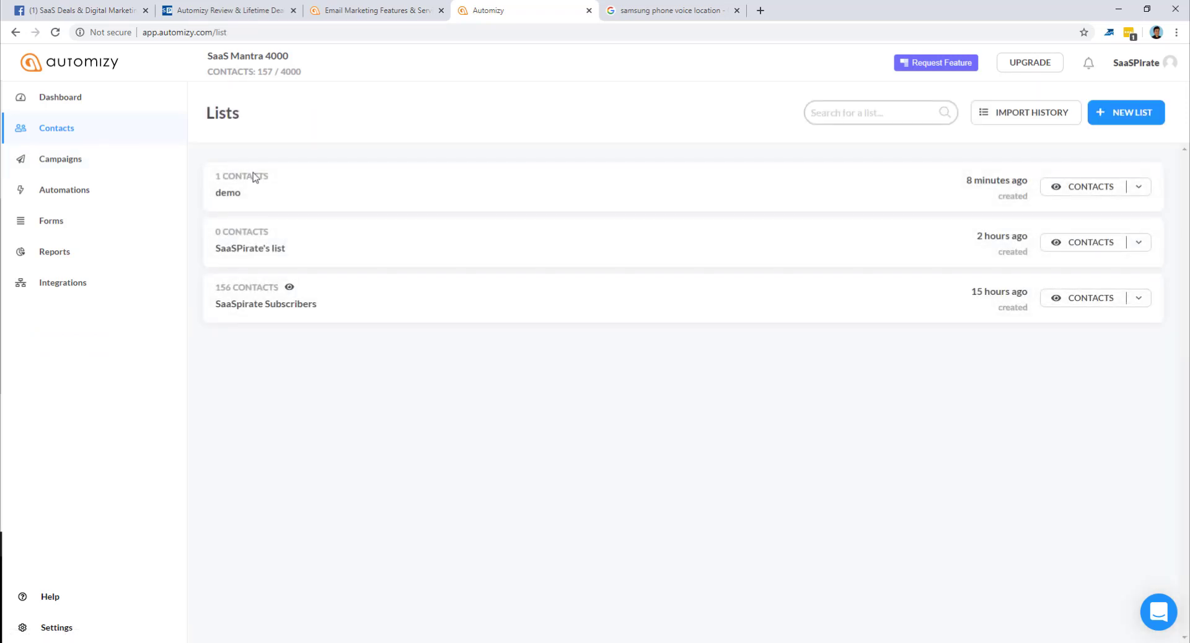
click(1090, 187)
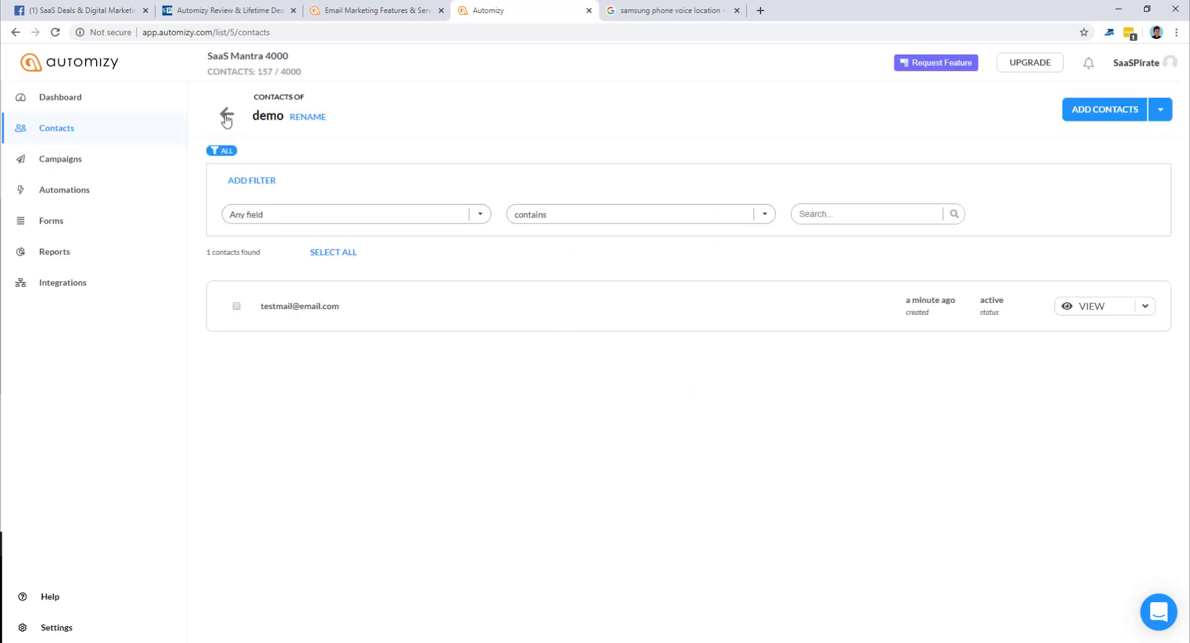
click(1160, 111)
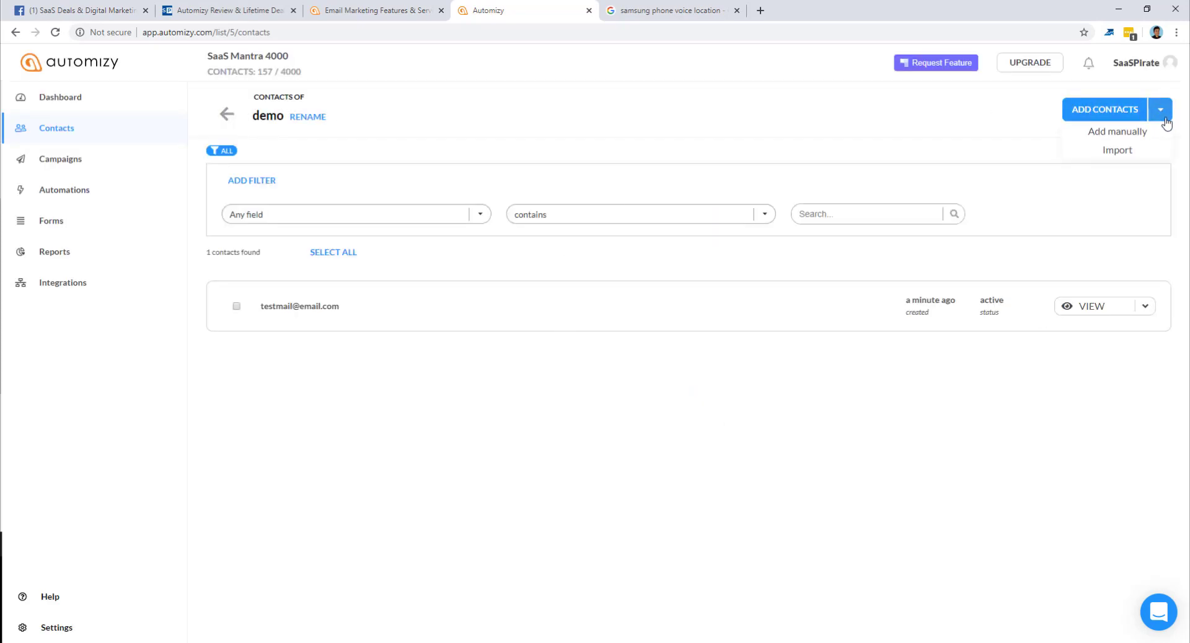
click(1104, 154)
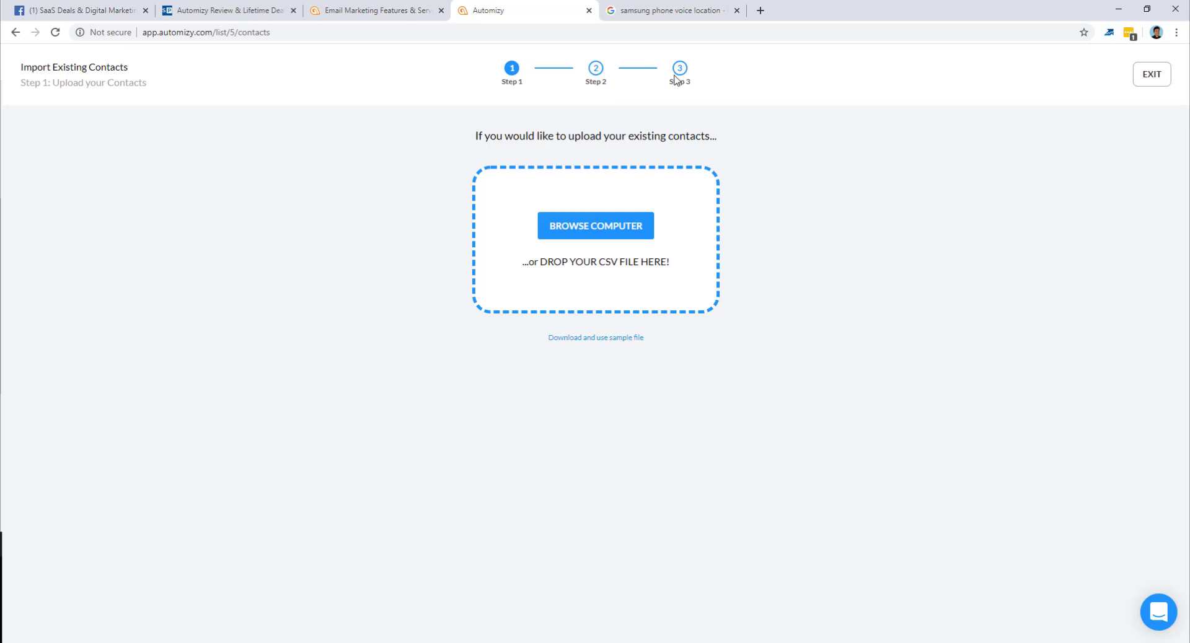
click(1154, 79)
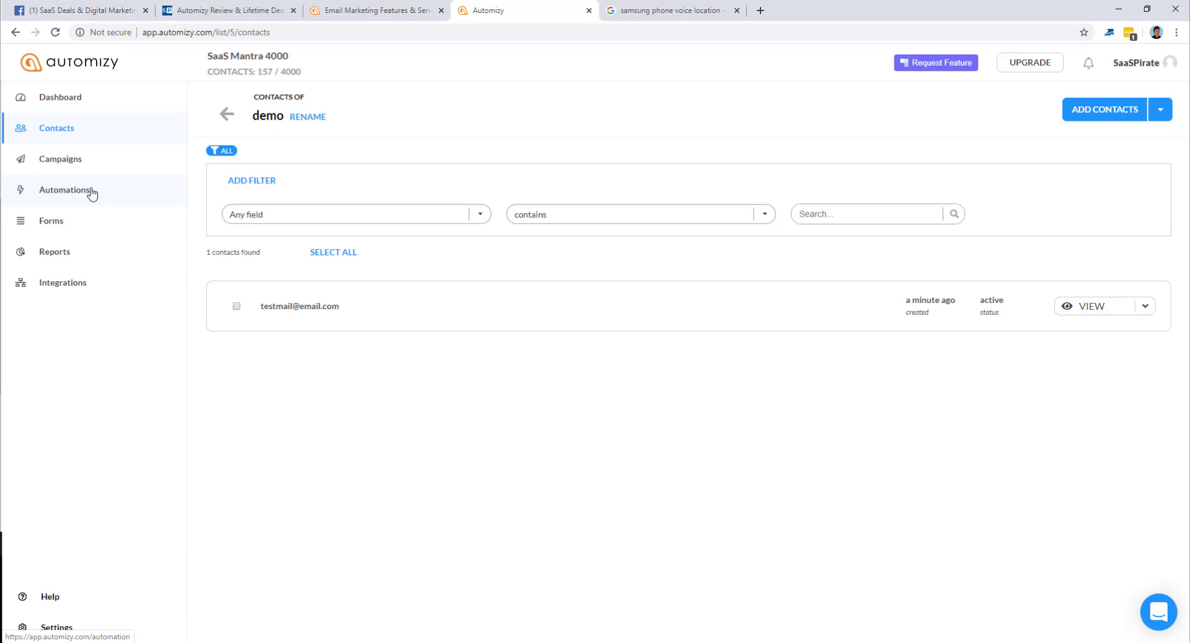
Find the Mailchimp integration, view its Zapier blueprint, and close it without connecting
click(70, 287)
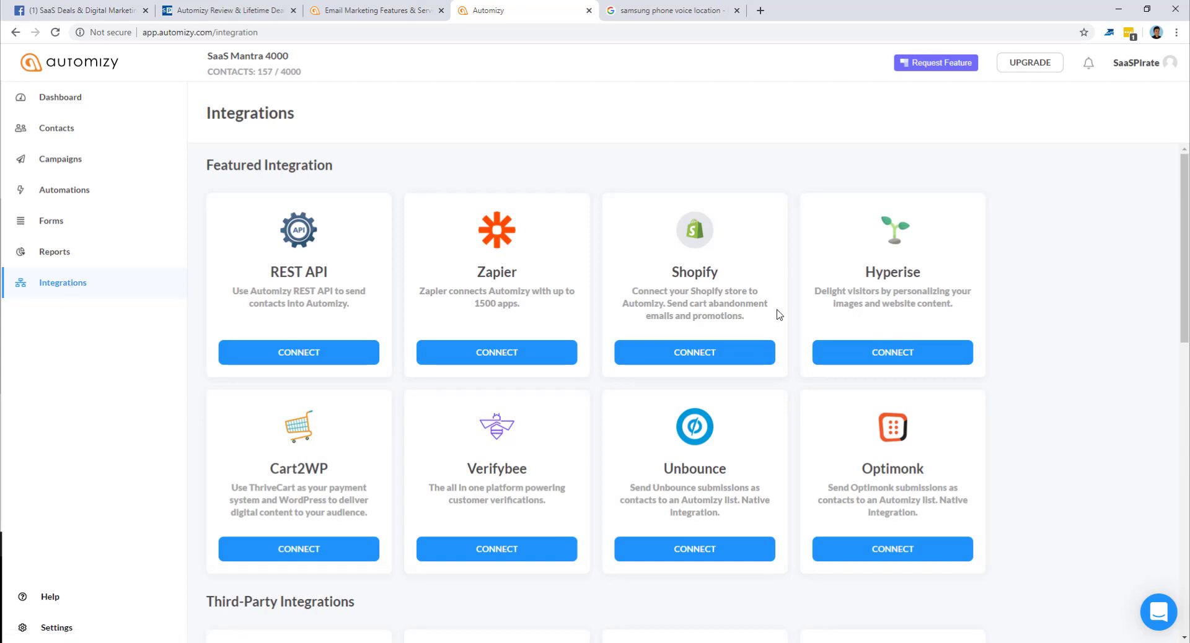
scroll(920, 486, down, 3)
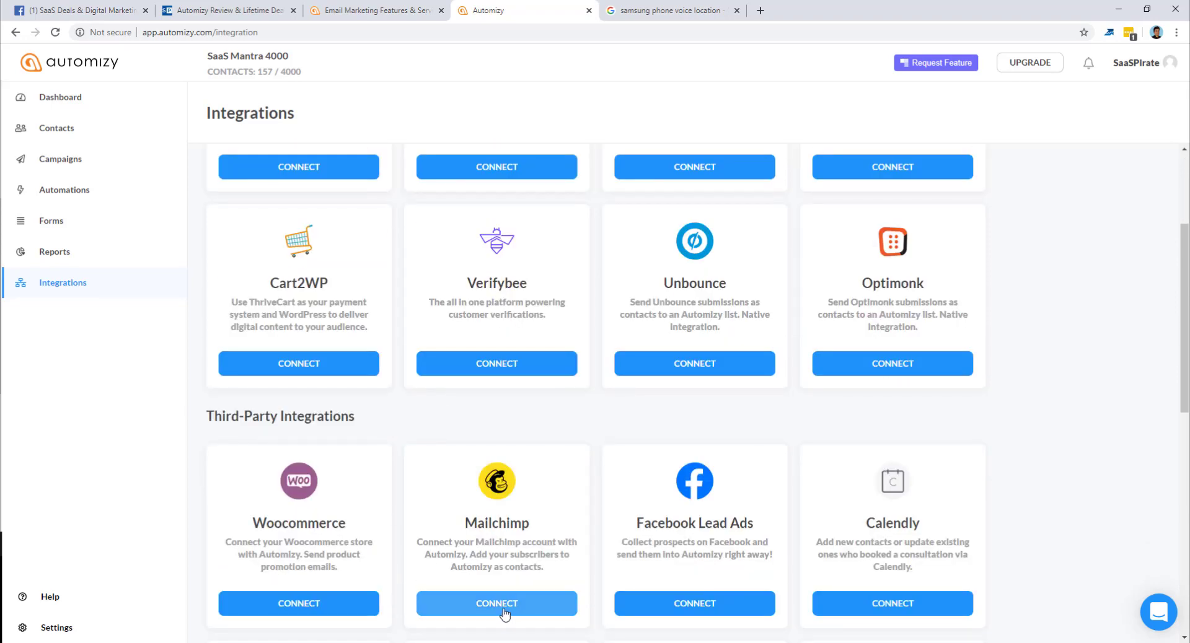
click(503, 610)
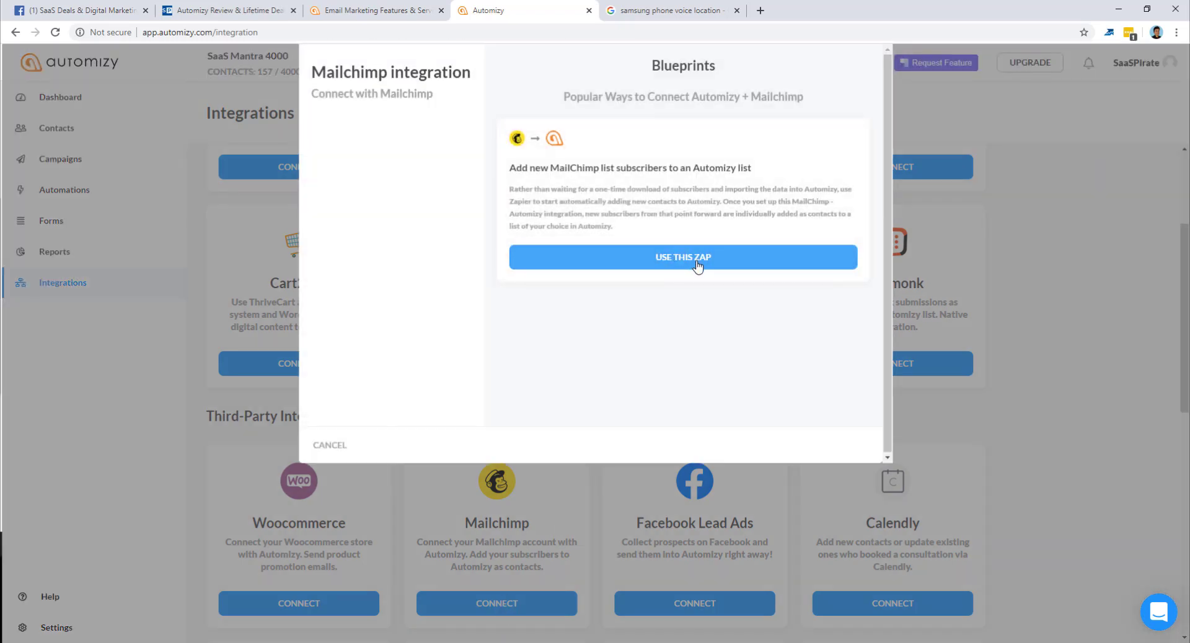
click(1072, 375)
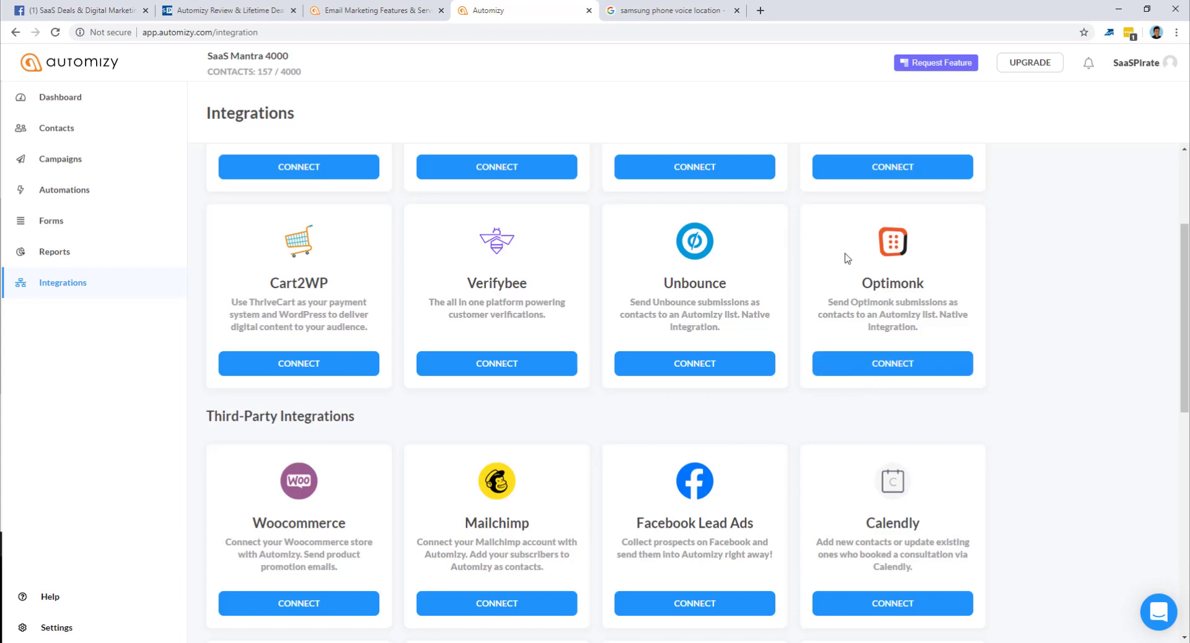
Examine the full catalogue of featured and third-party integrations
scroll(782, 262, up, 1)
scroll(782, 261, up, 2)
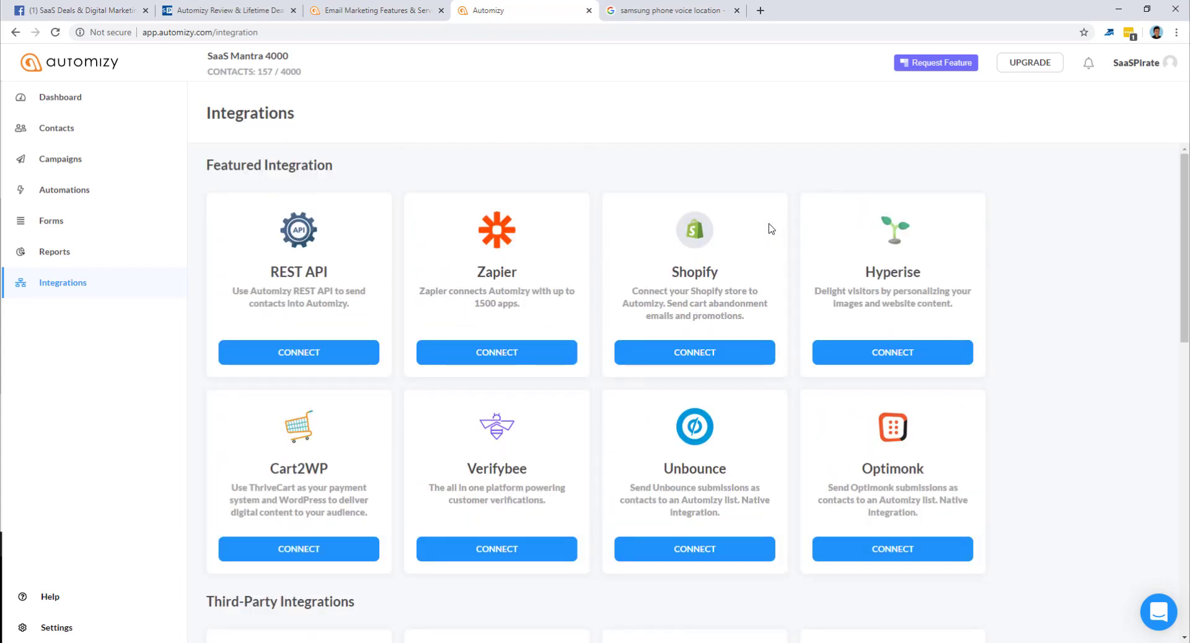
scroll(770, 229, down, 3)
scroll(530, 266, down, 10)
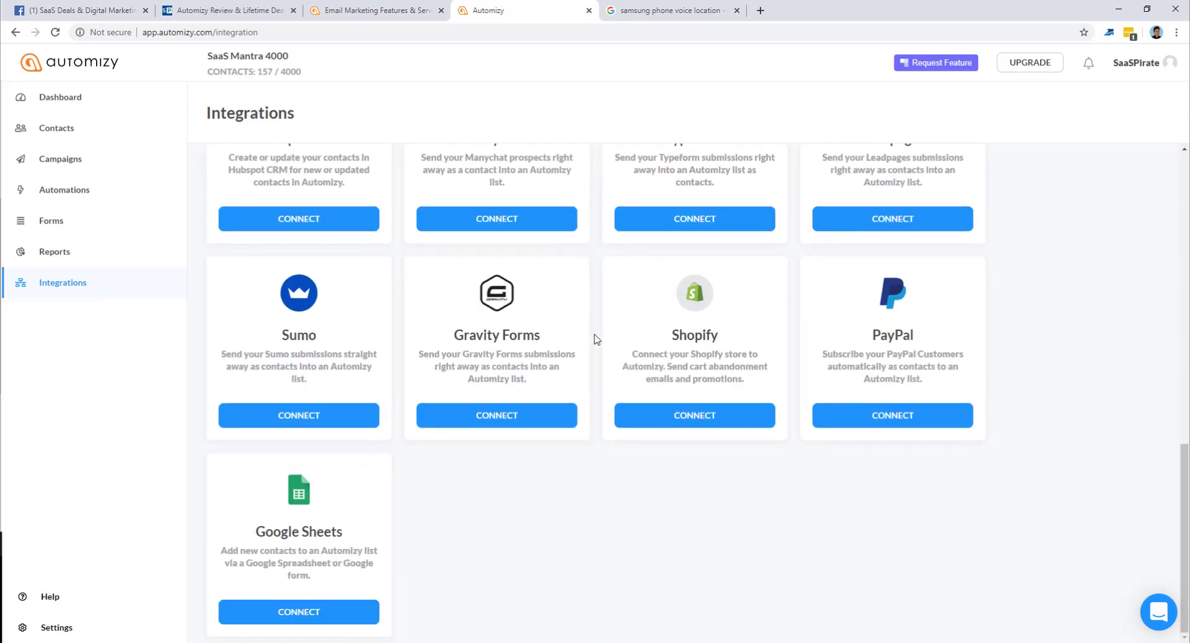
scroll(598, 363, up, 5)
scroll(598, 364, up, 7)
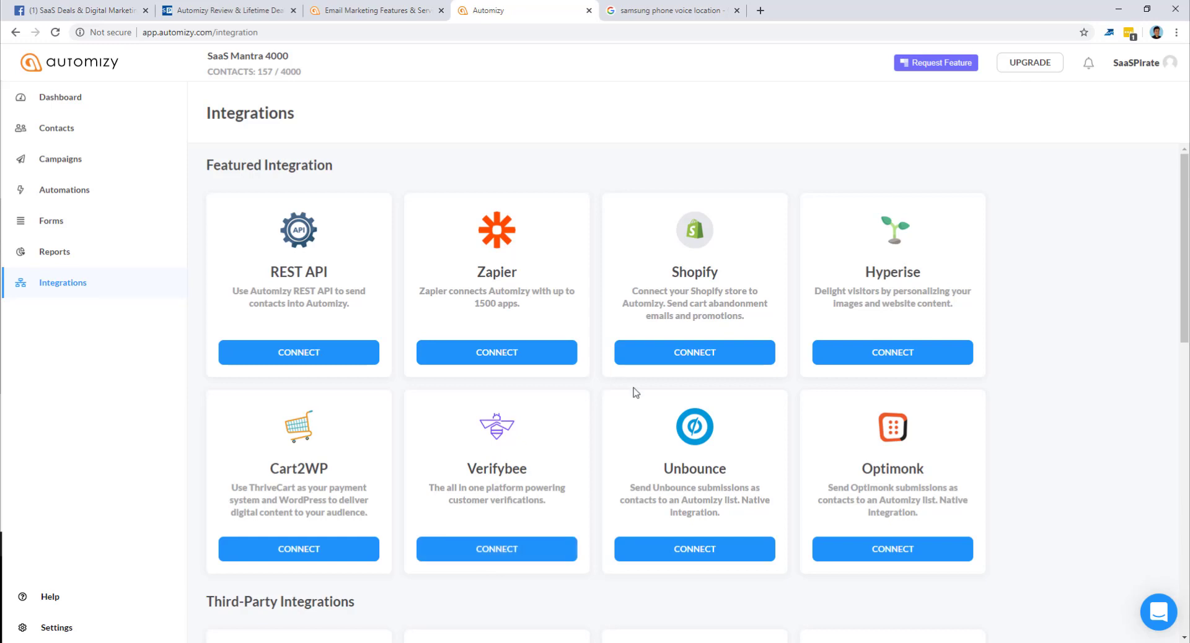
scroll(625, 379, down, 10)
scroll(624, 379, down, 2)
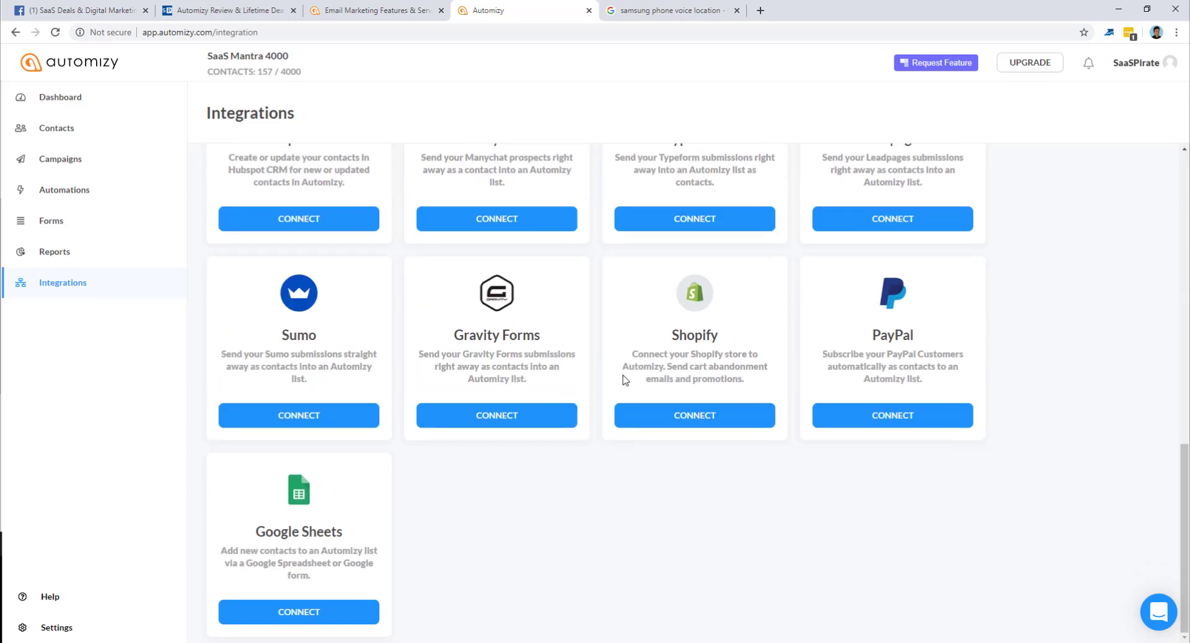
scroll(625, 379, up, 12)
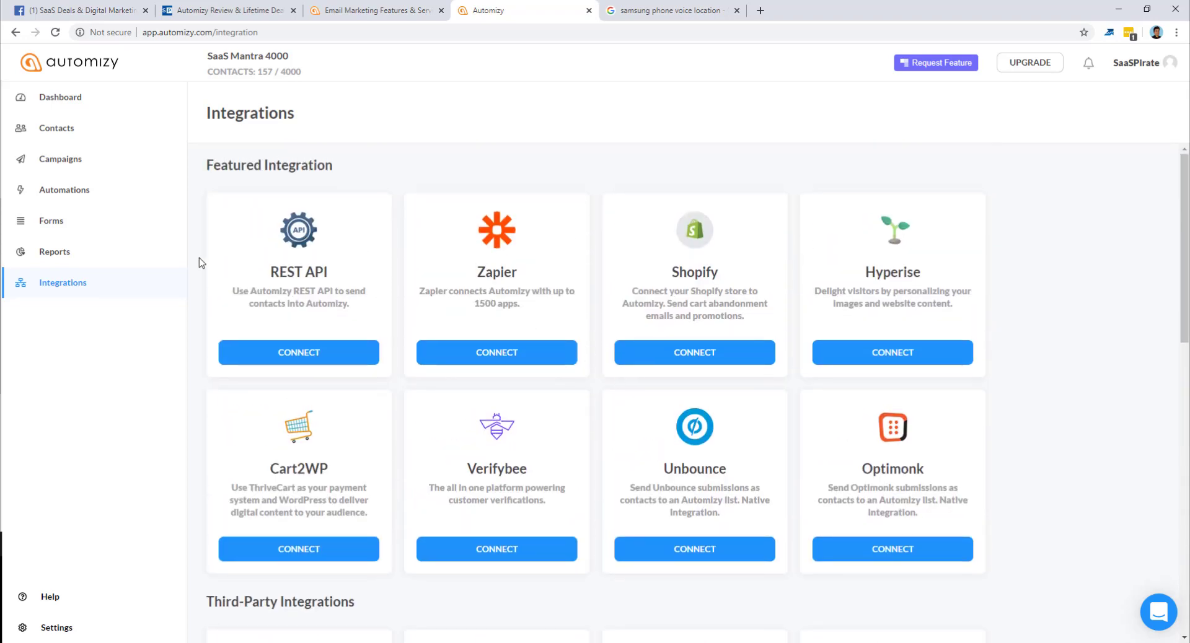
Start a new email campaign and preview the Simple Email and Drag and Drop Email layouts
click(81, 172)
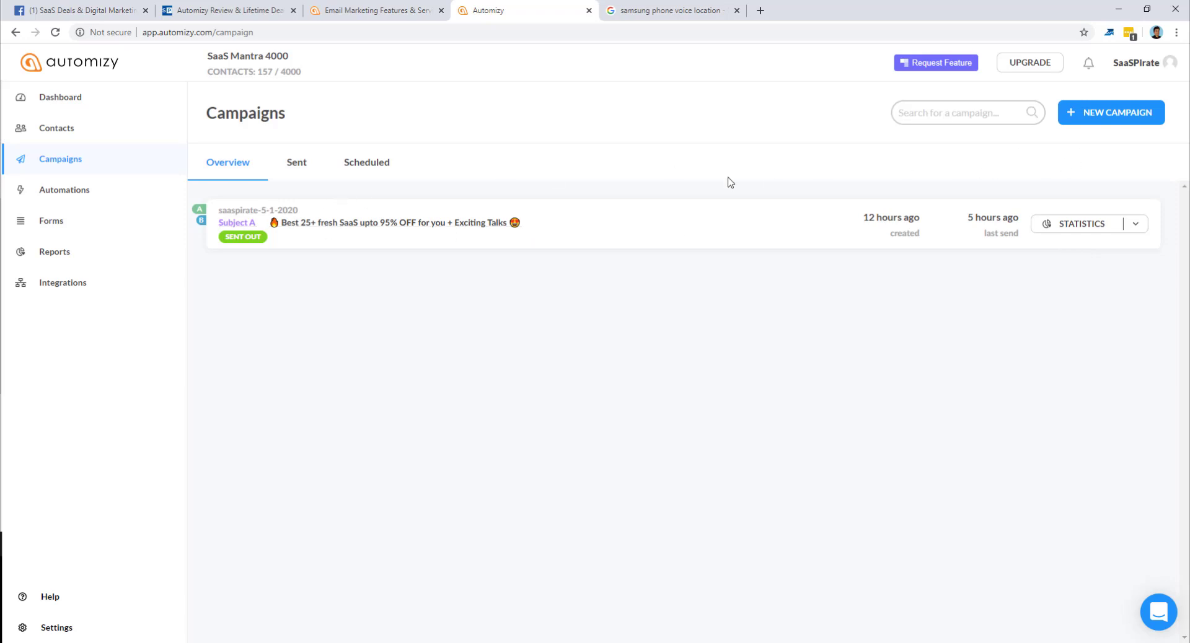
click(1090, 118)
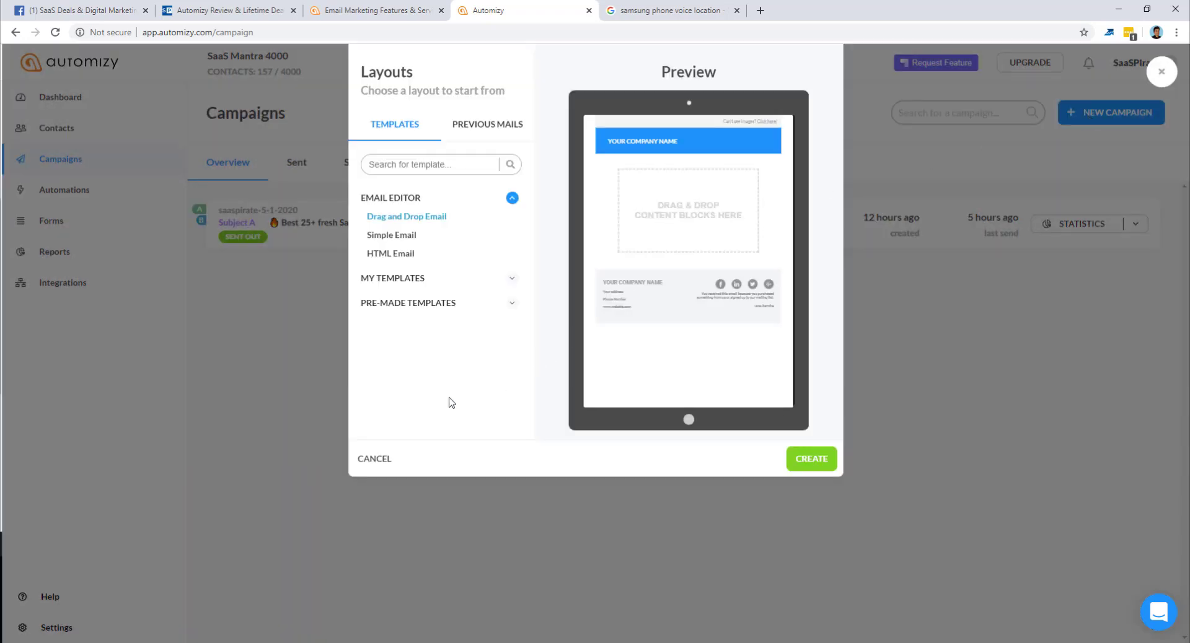
click(403, 239)
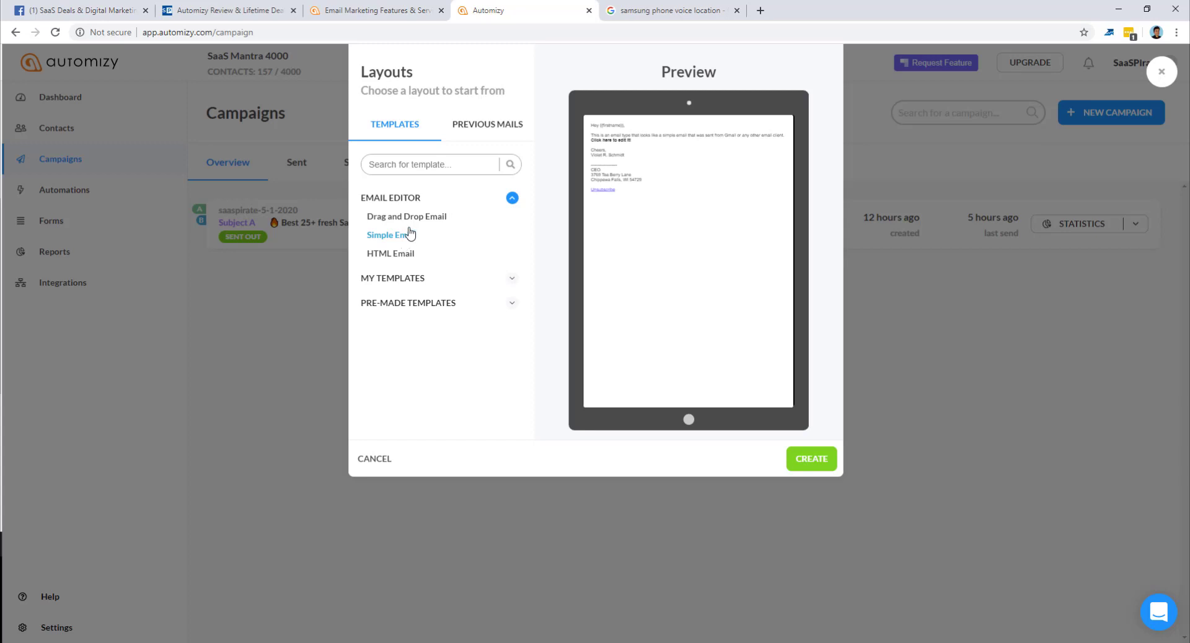
click(414, 223)
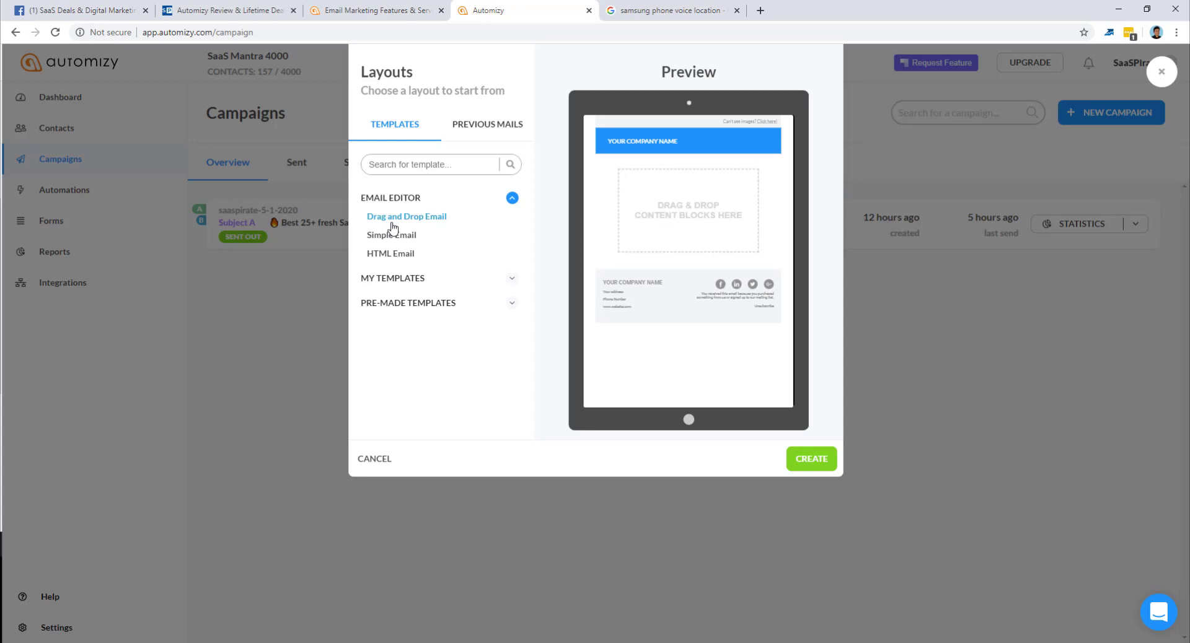
Check the saved templates and browse all the pre-made email templates for the new campaign
click(397, 280)
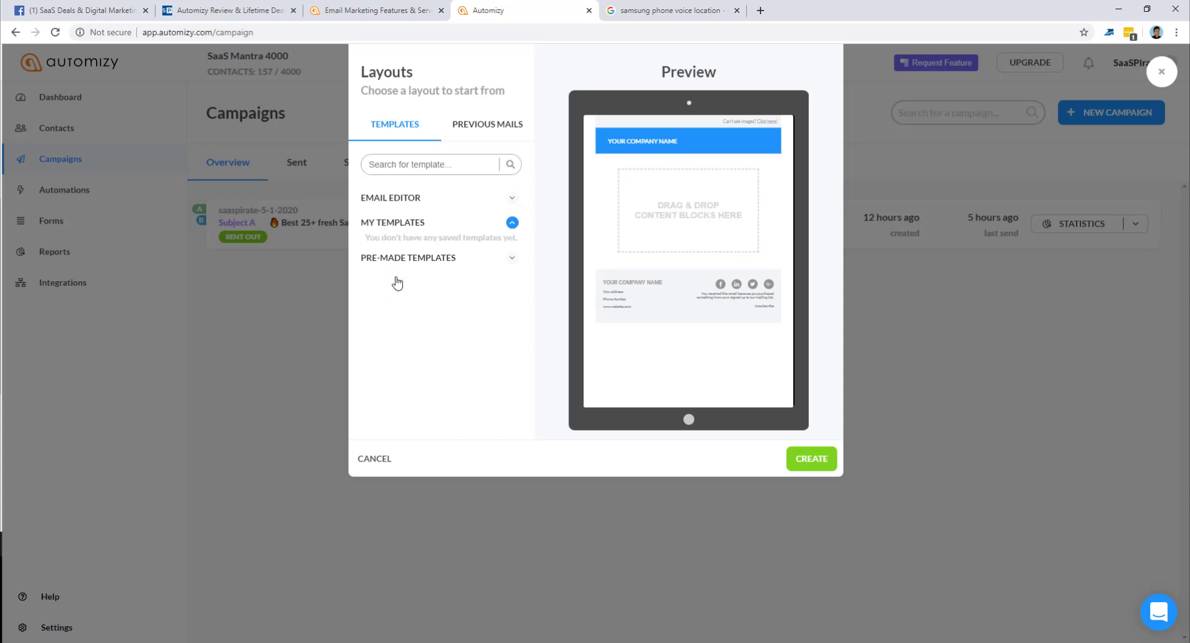
click(419, 262)
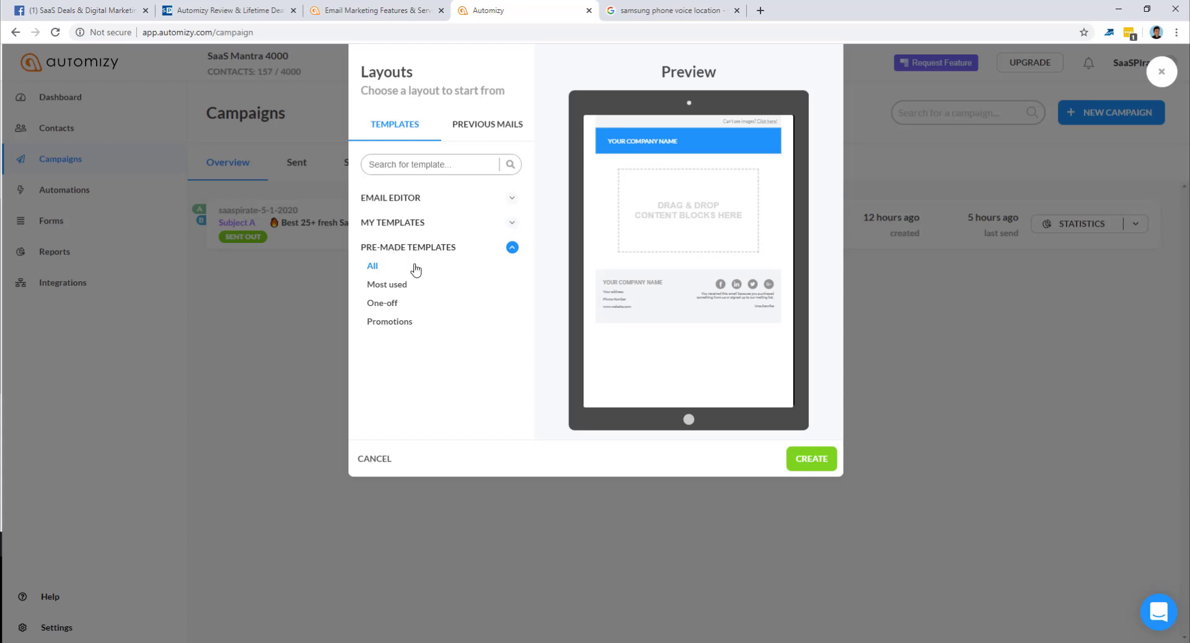
click(379, 267)
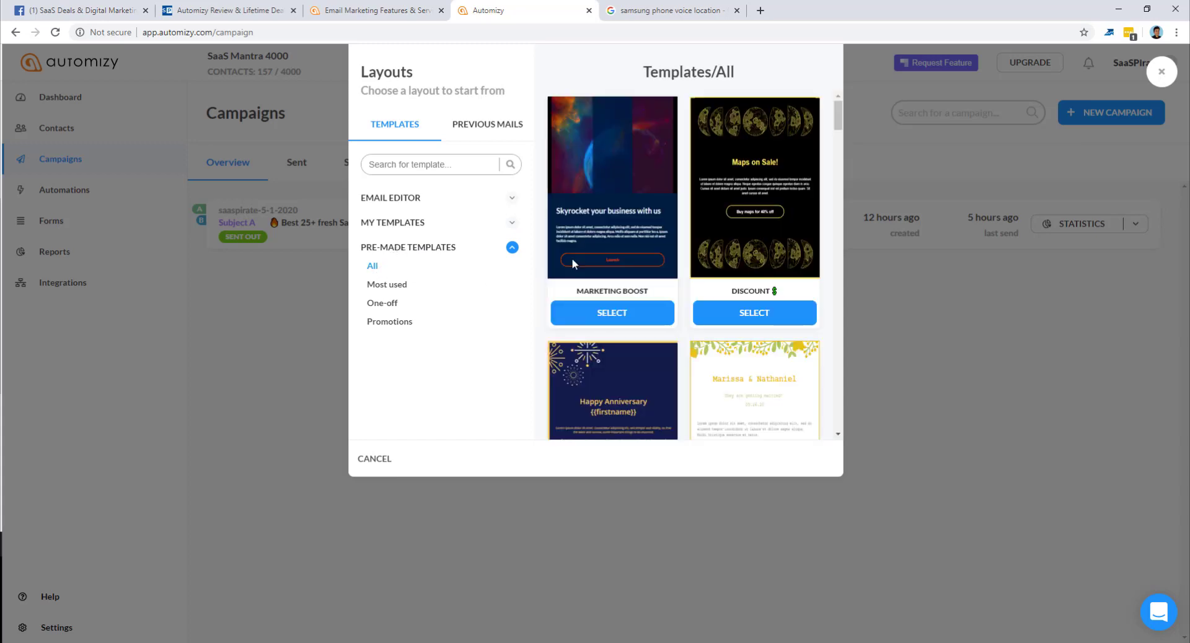
drag(837, 129, 846, 372)
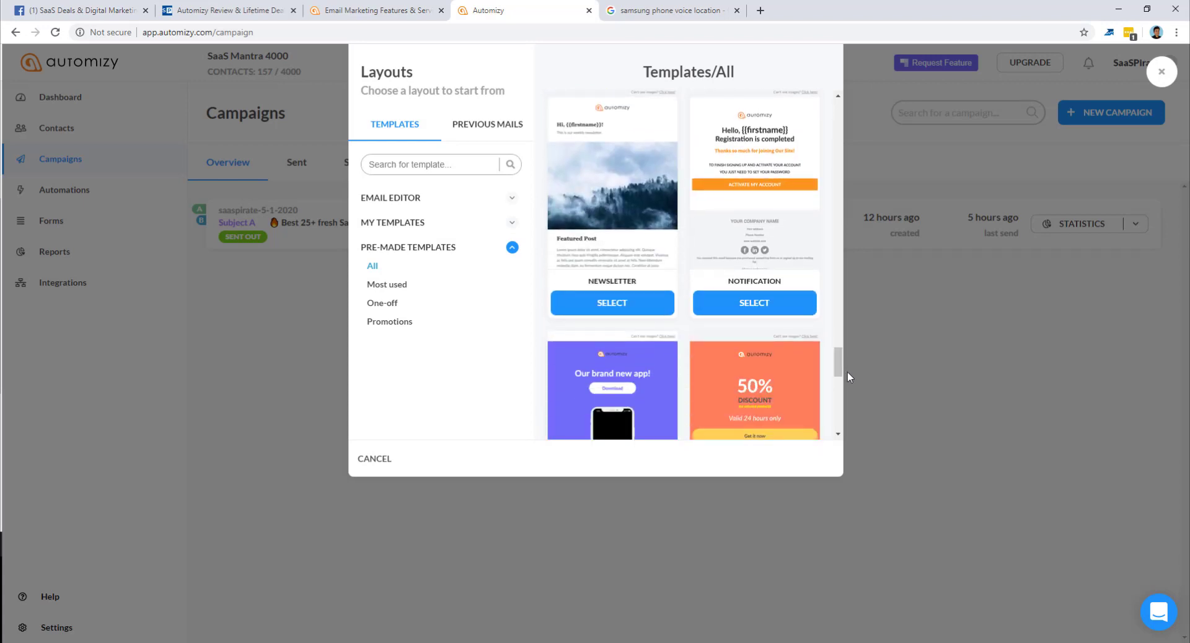
Check the previous mails available as layouts and create the campaign from the Drag and Drop Email layout
scroll(801, 366, down, 2)
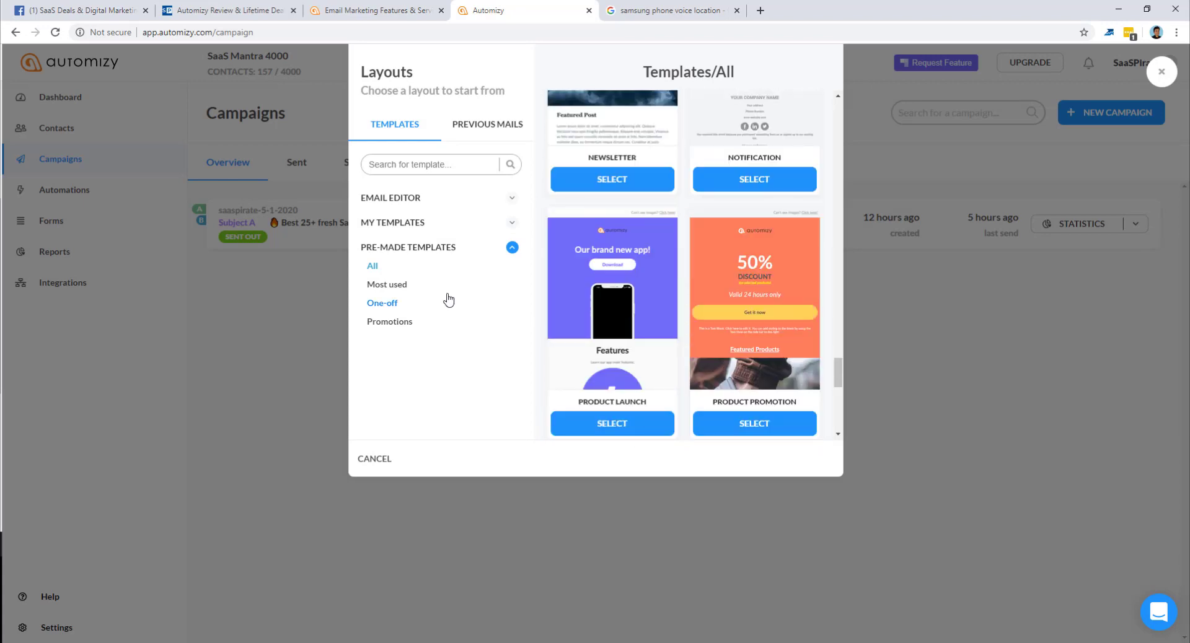
click(403, 229)
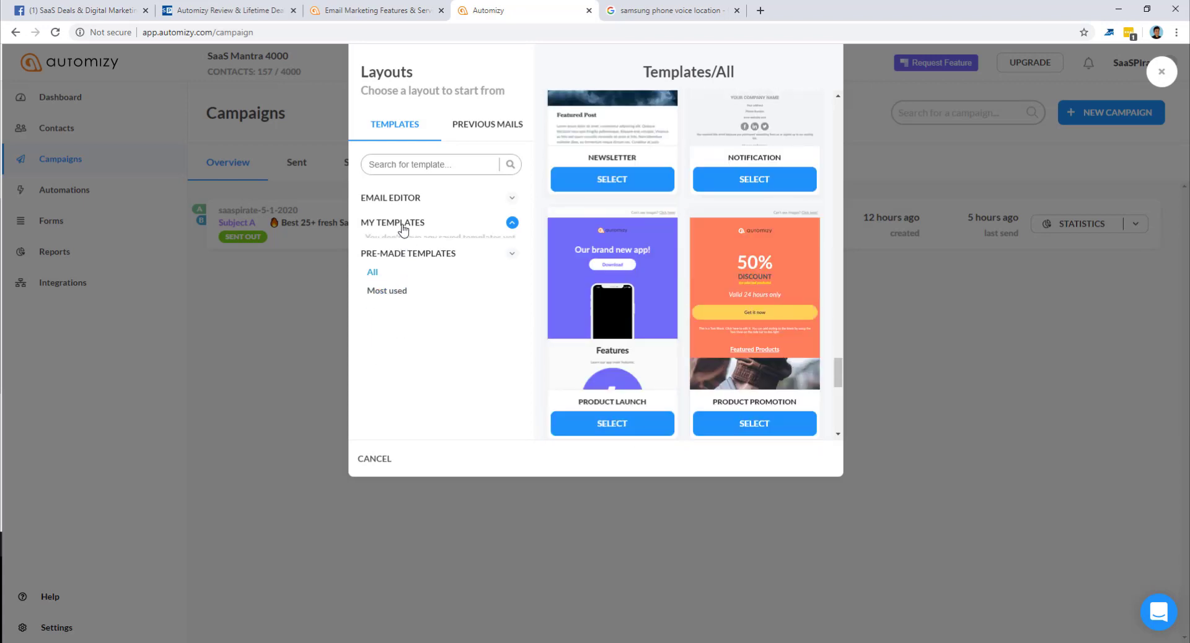
click(409, 197)
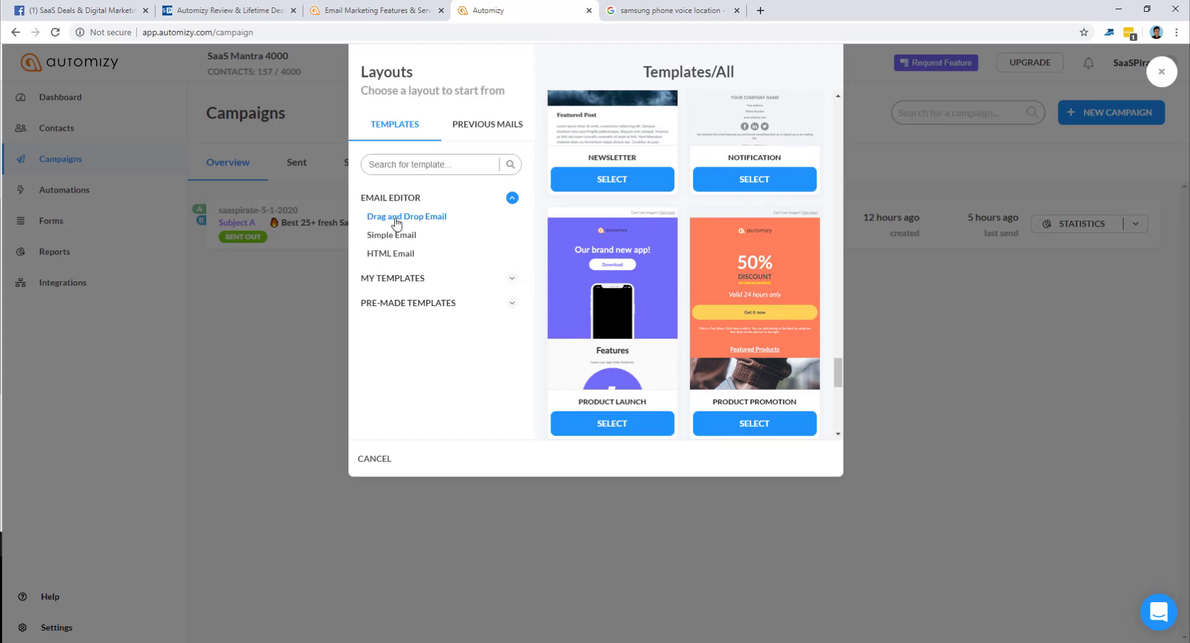
click(397, 218)
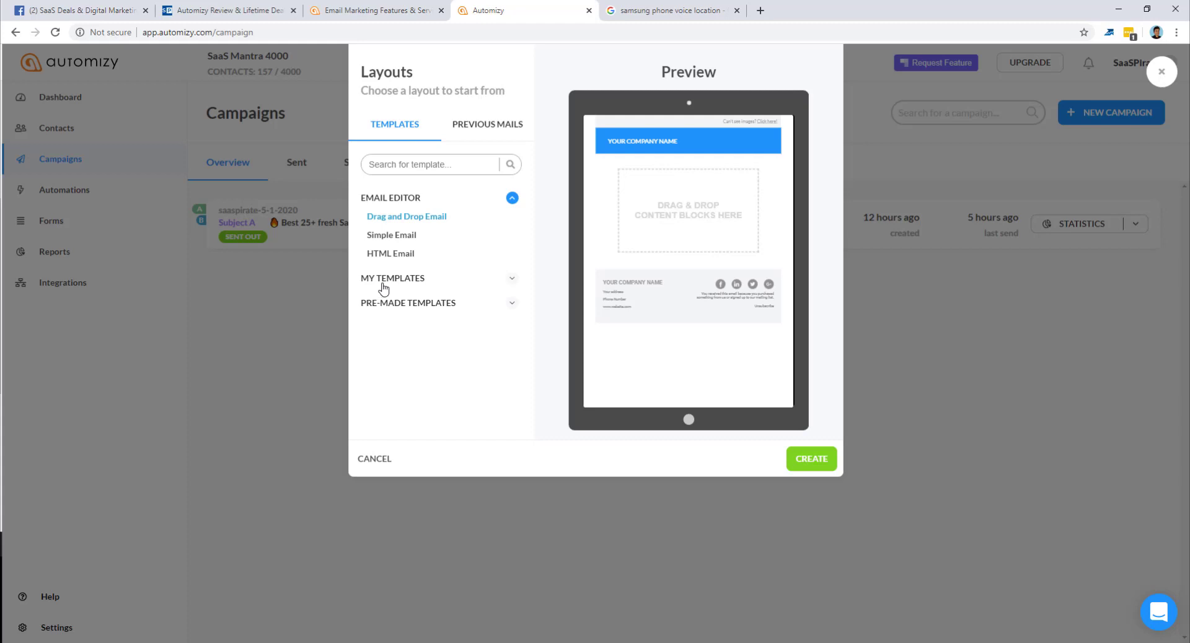
click(478, 127)
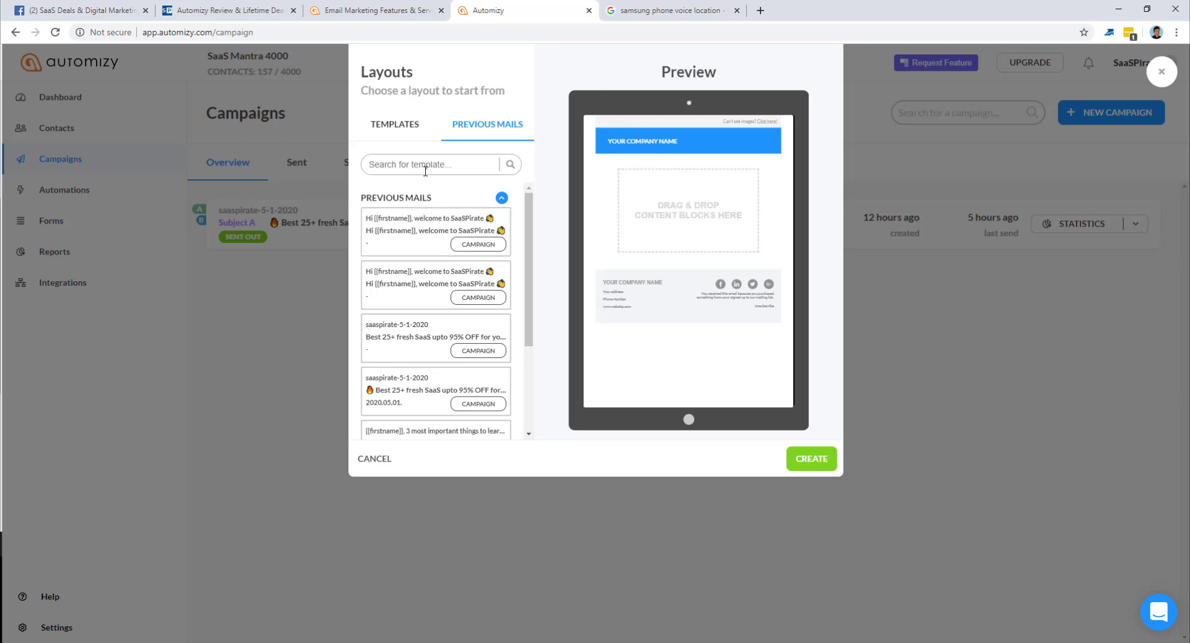
click(420, 130)
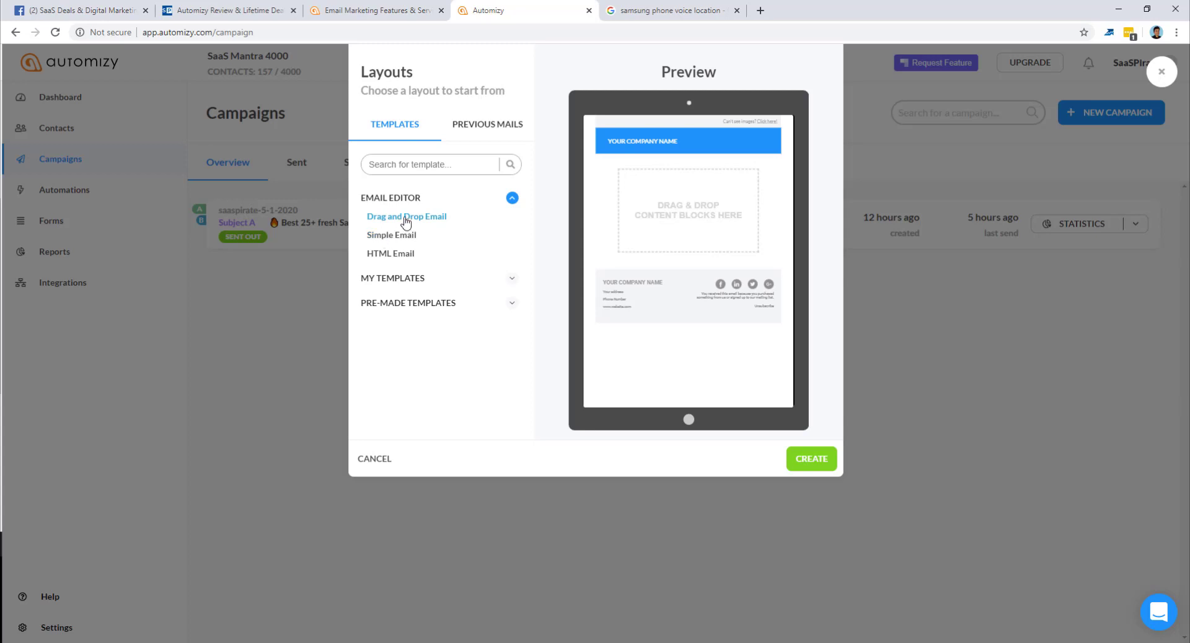
click(805, 466)
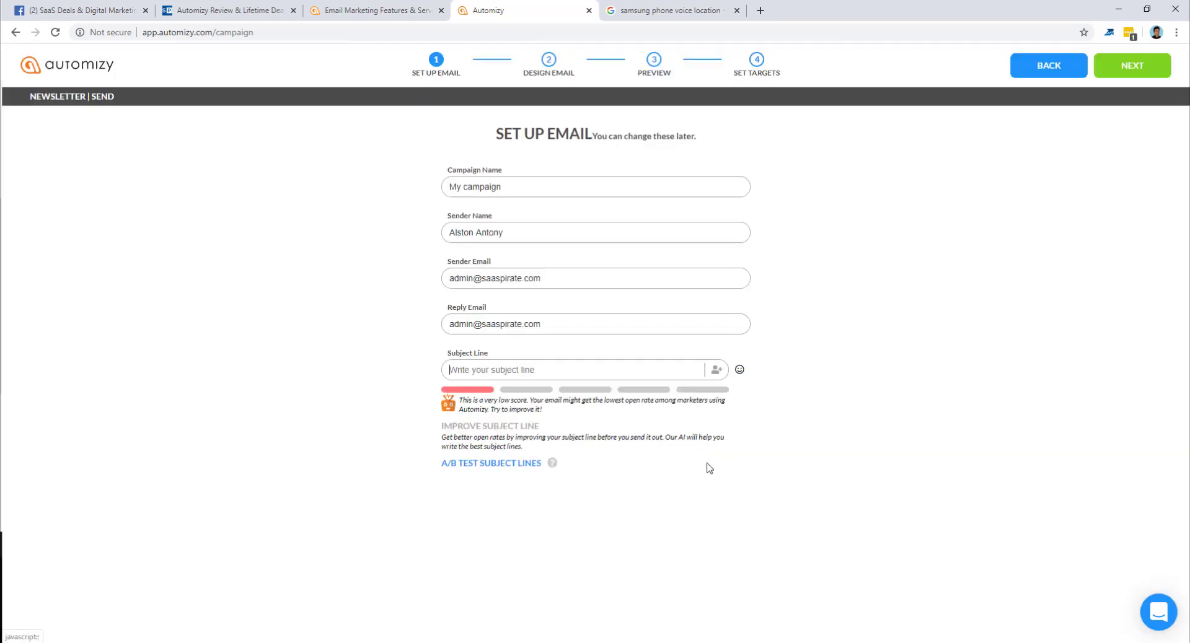
Name the campaign "My campaign Demo"
triple_click(512, 181)
double_click(520, 186)
click(520, 187)
text(Demo)
click(490, 278)
Write the subject line "{{firstname}}, Welcome to email list" using the First Name field, and add a grinning smiley emoji at the end
click(538, 365)
click(716, 372)
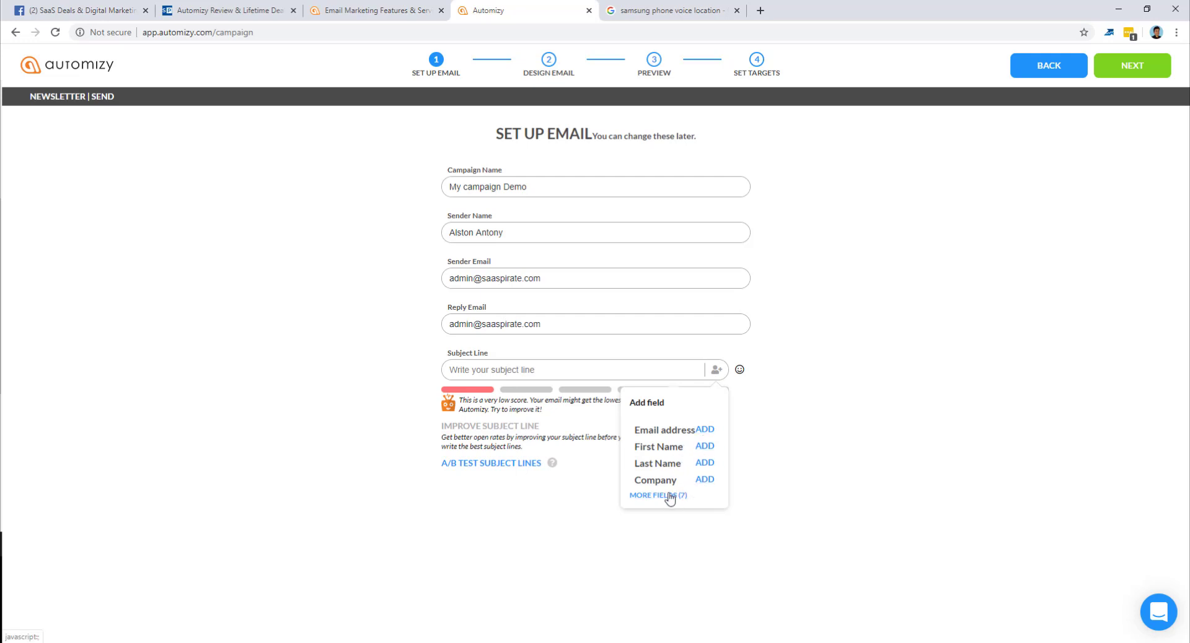
click(705, 446)
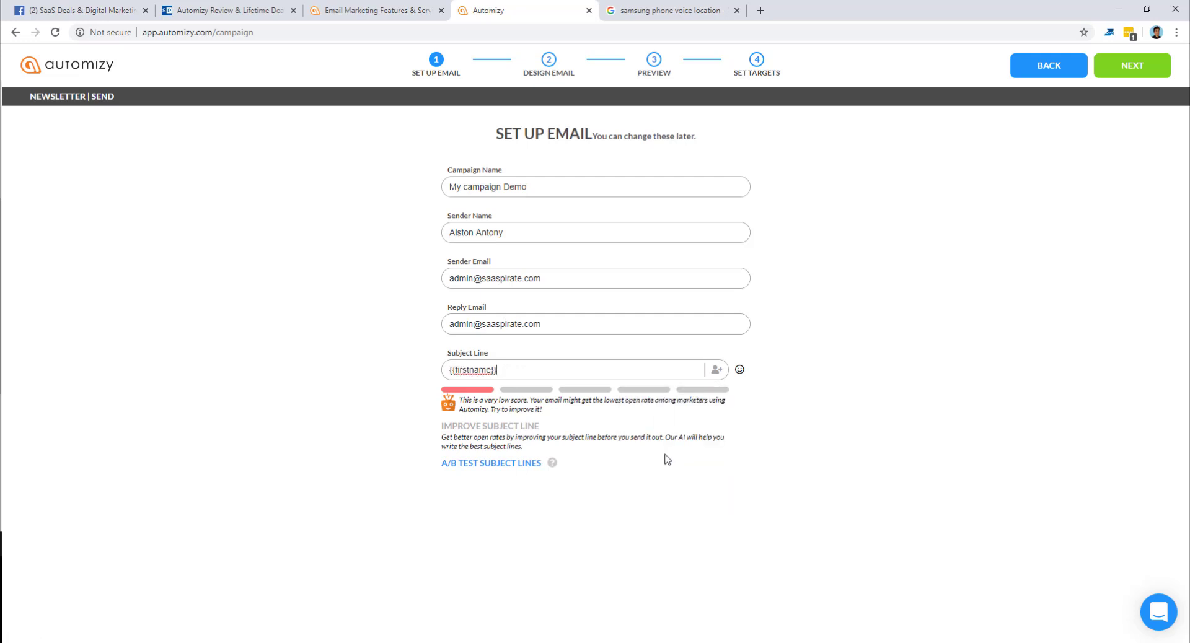
text(, Welcome)
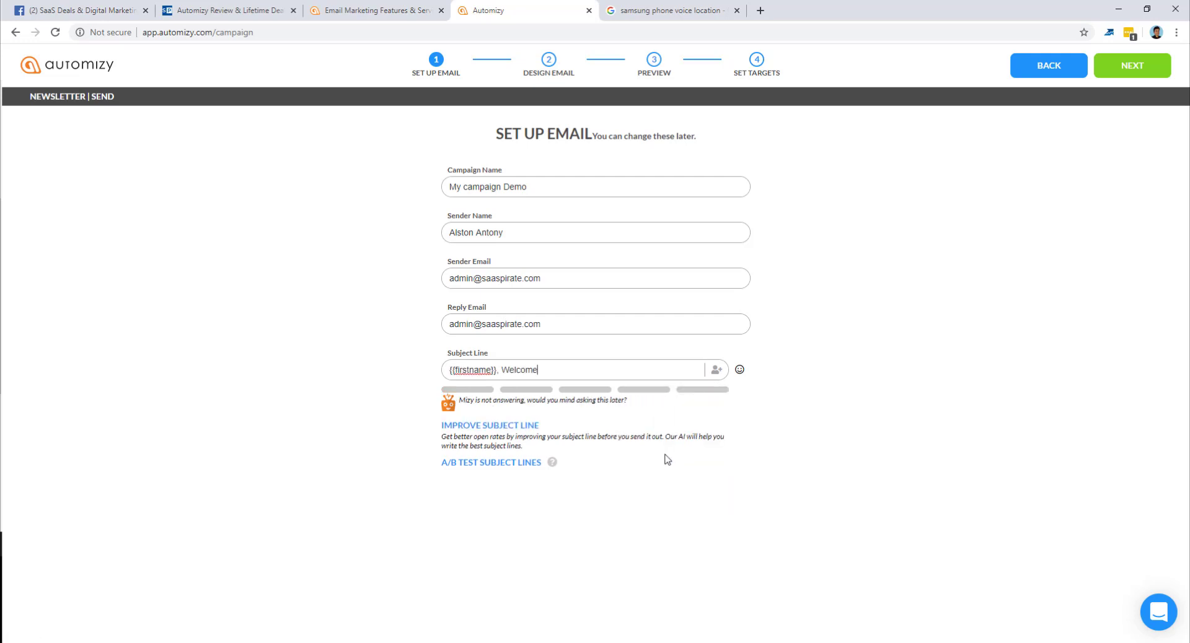
text( to email list)
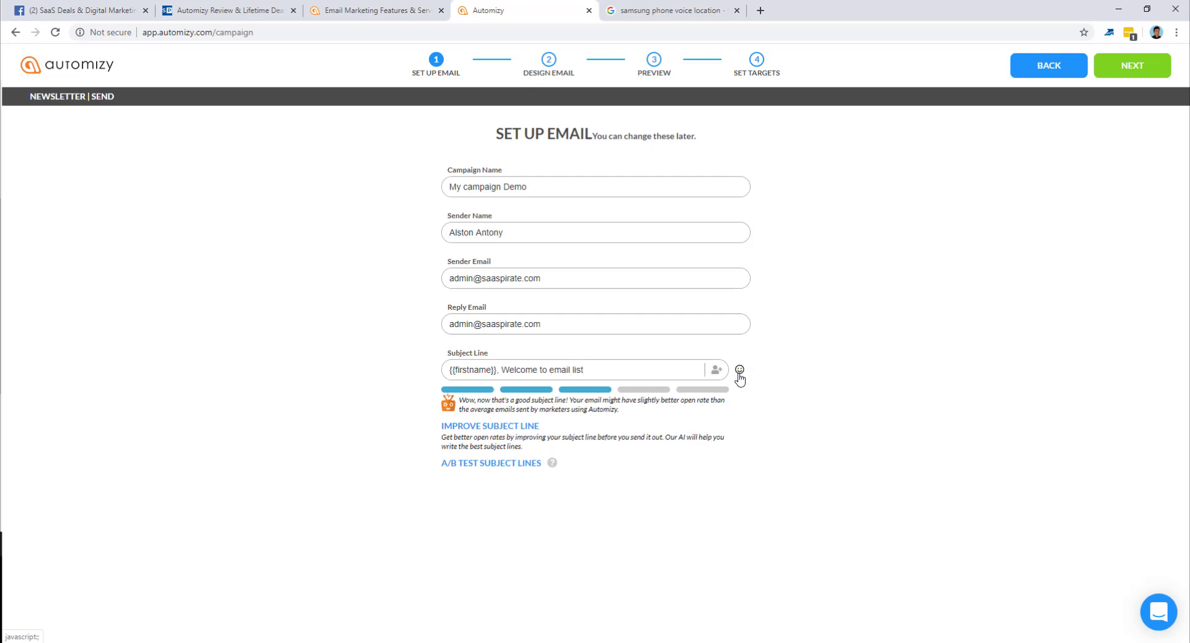
click(739, 371)
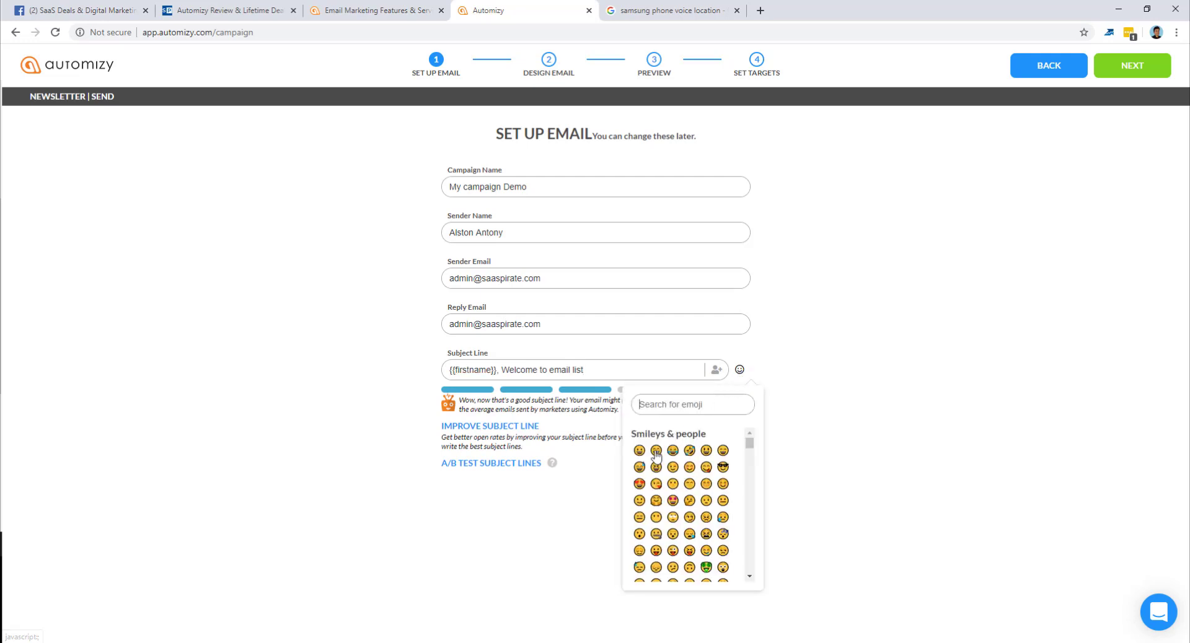
mouse_move(750, 443)
mouse_down()
mouse_move(749, 567)
mouse_move(749, 432)
mouse_up()
click(639, 452)
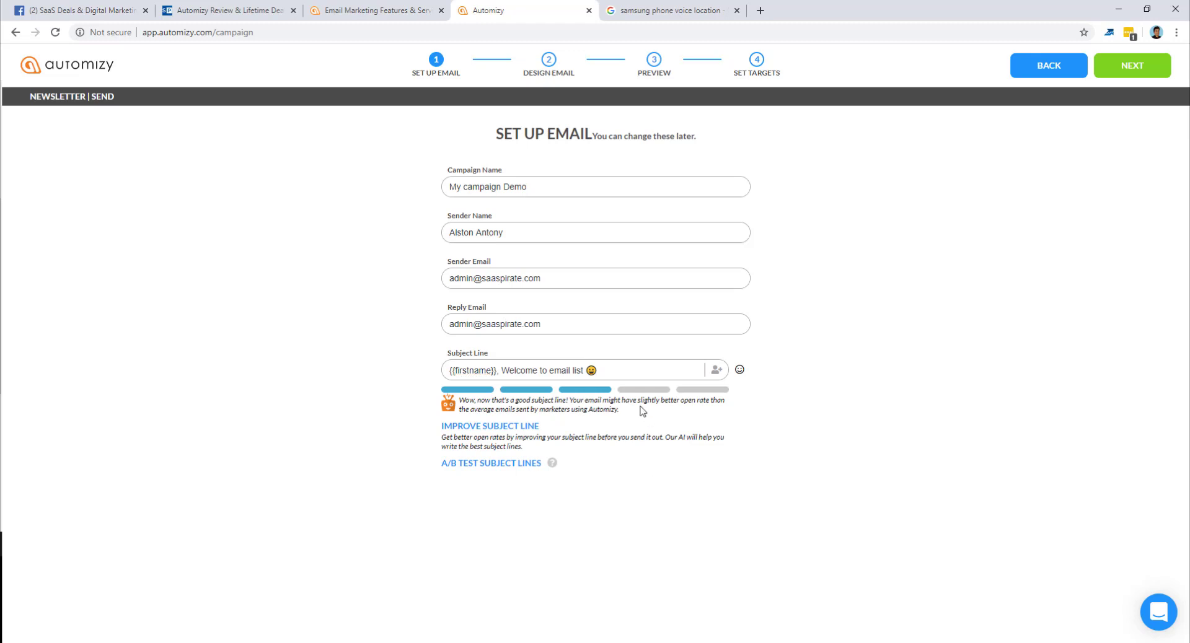
Check the subject line's overall score in the improvement tool, and briefly open the help page on how the analyzer works
click(494, 428)
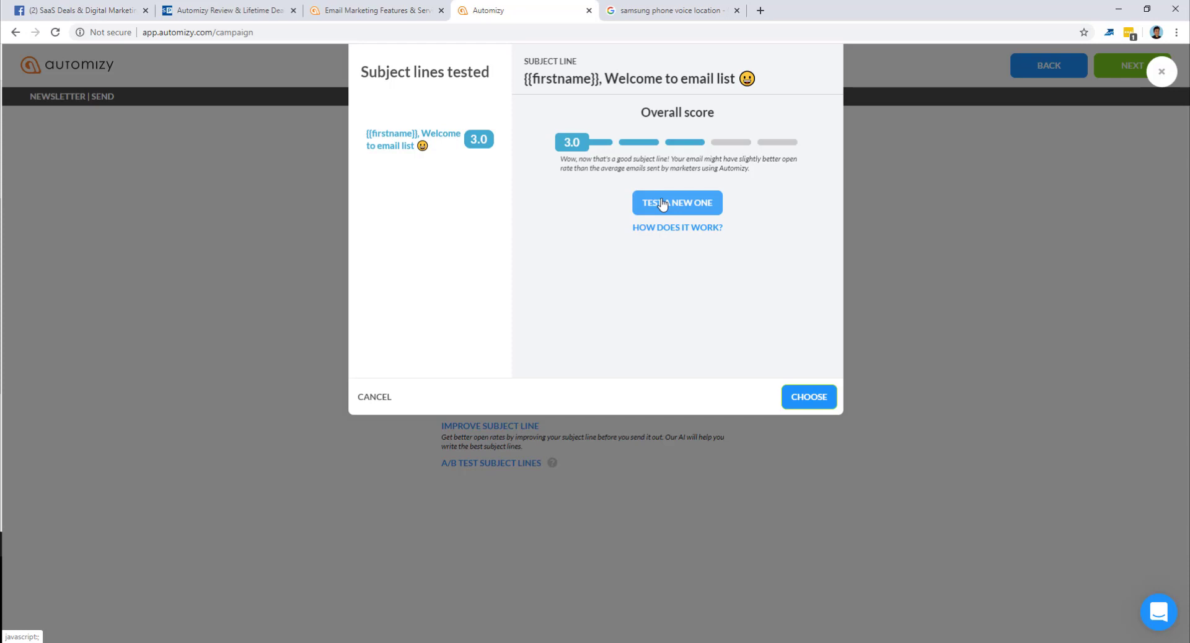
click(662, 204)
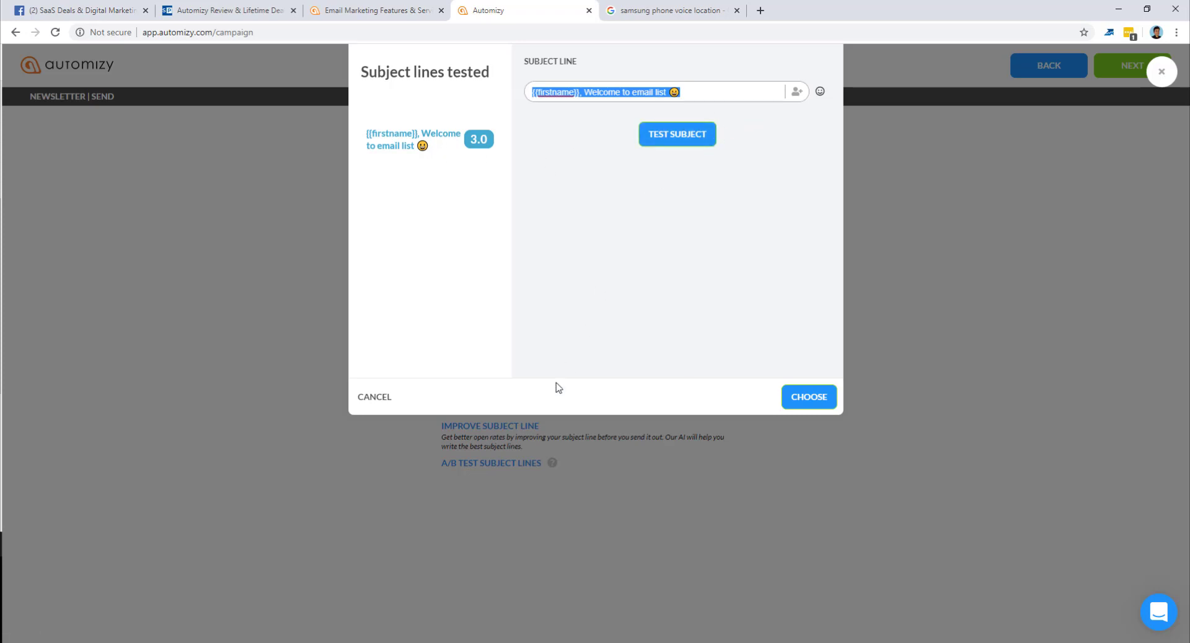
click(371, 396)
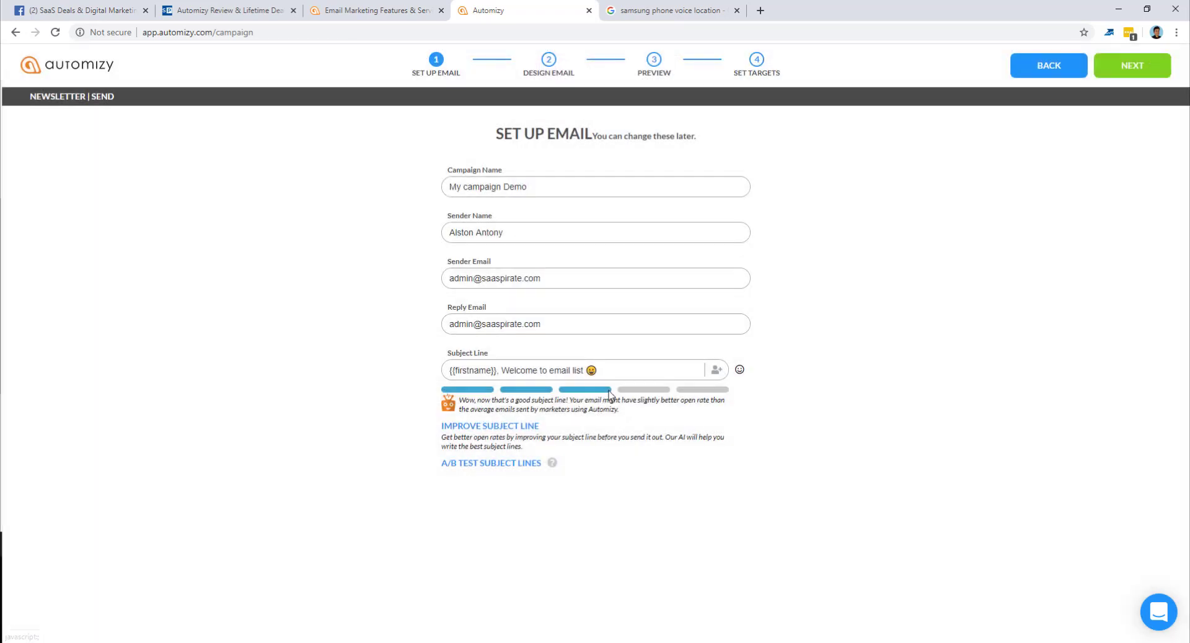
click(513, 432)
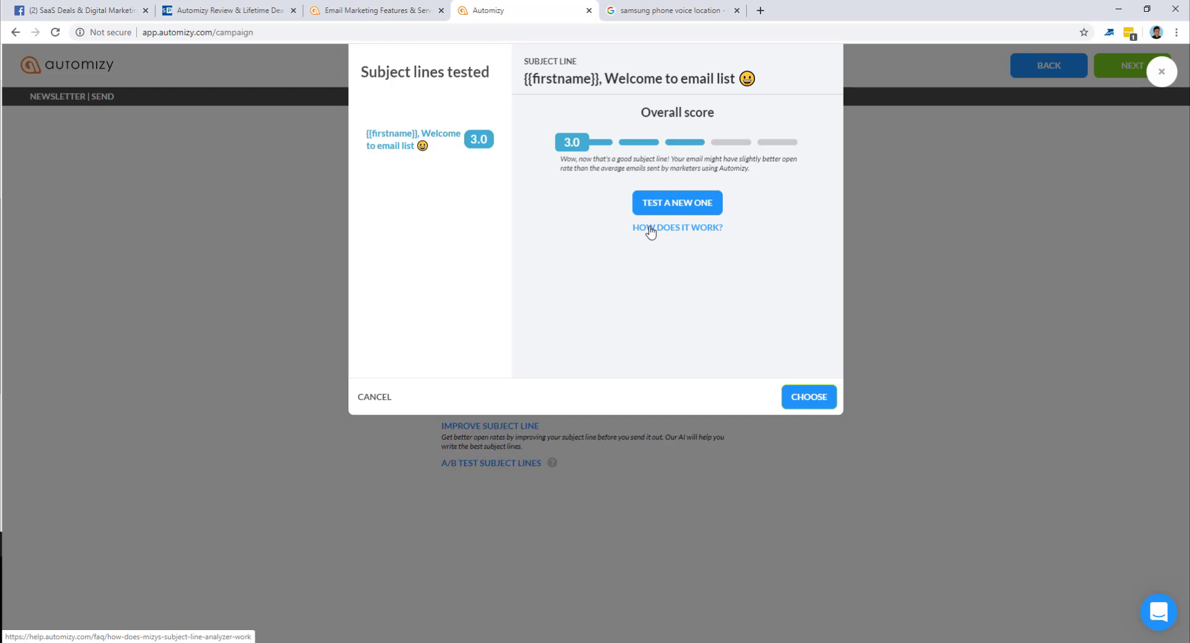
right_click(650, 232)
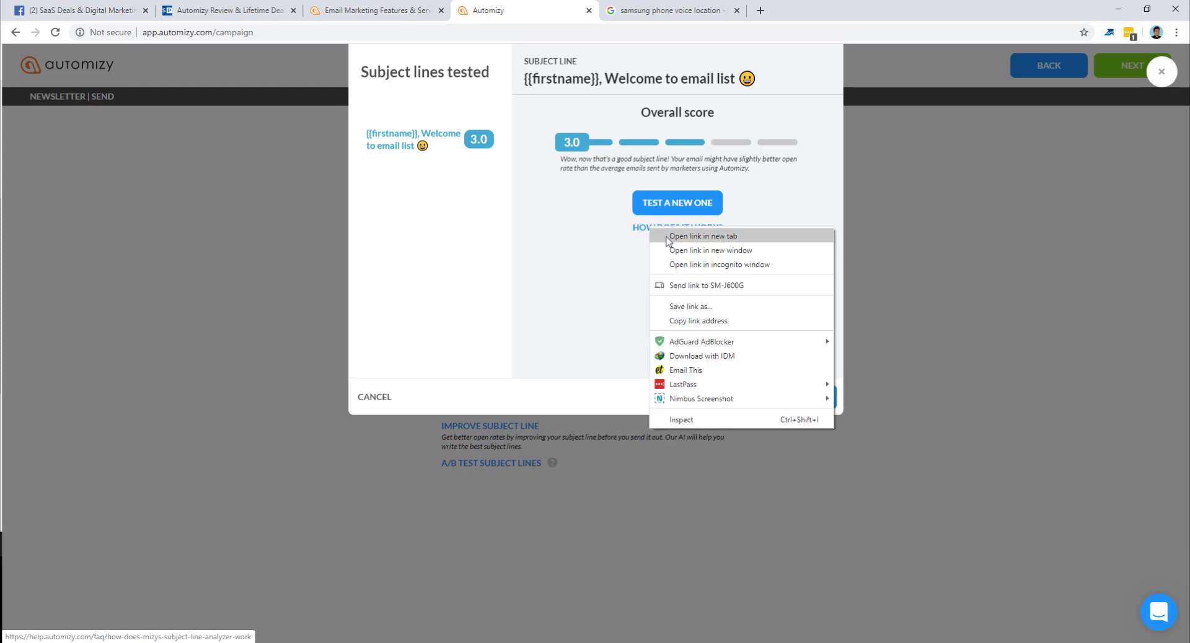
click(664, 236)
click(653, 18)
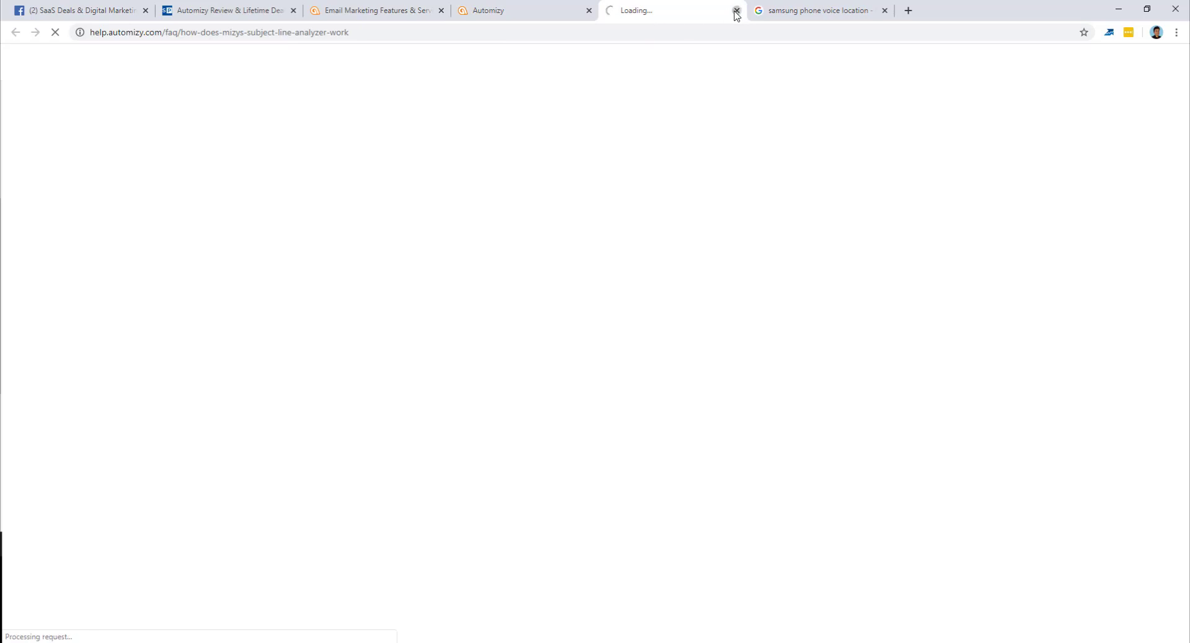
click(737, 11)
Test the variation "{{firstname}}, Hey Welcome to email list" with four smiley emojis and close the analyzer without choosing it
click(677, 203)
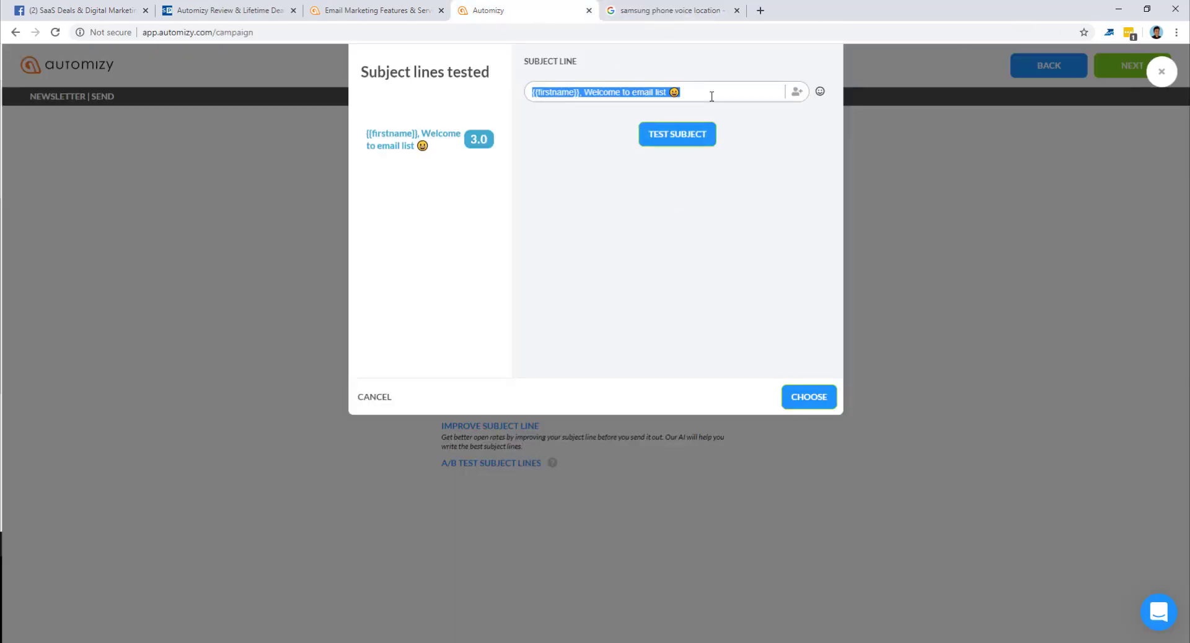
click(711, 95)
drag(670, 94, 699, 94)
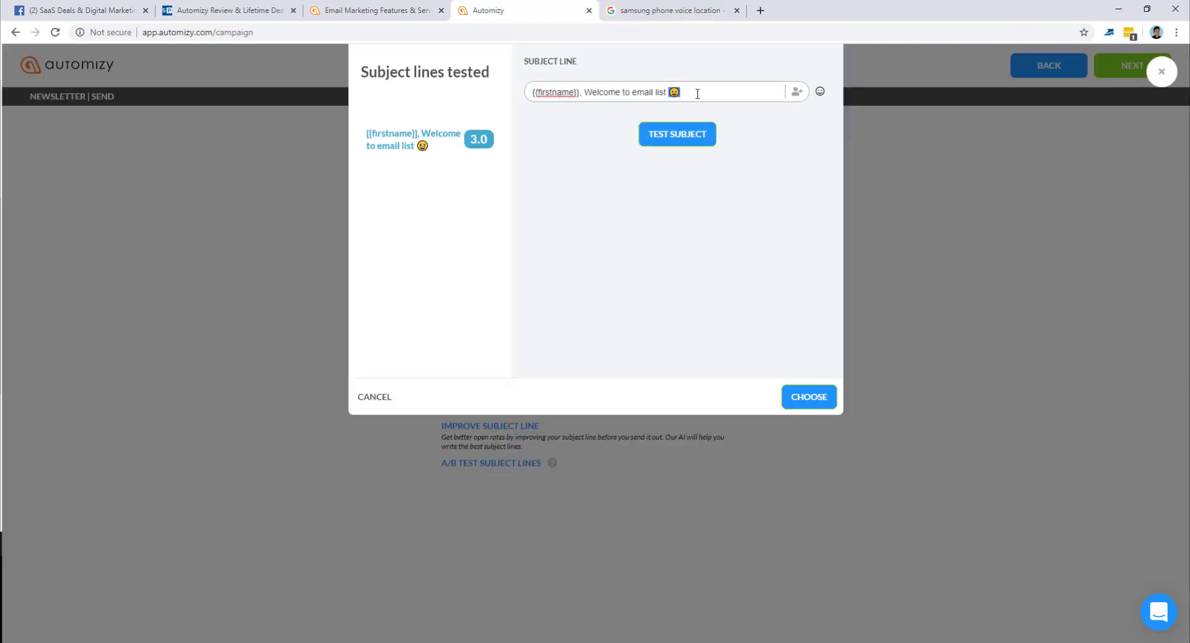
key(ctrl+c)
key(ctrl+v)
key(ctrl+v)
key(ctrl+v)
key(ctrl+v)
click(580, 93)
text(, )
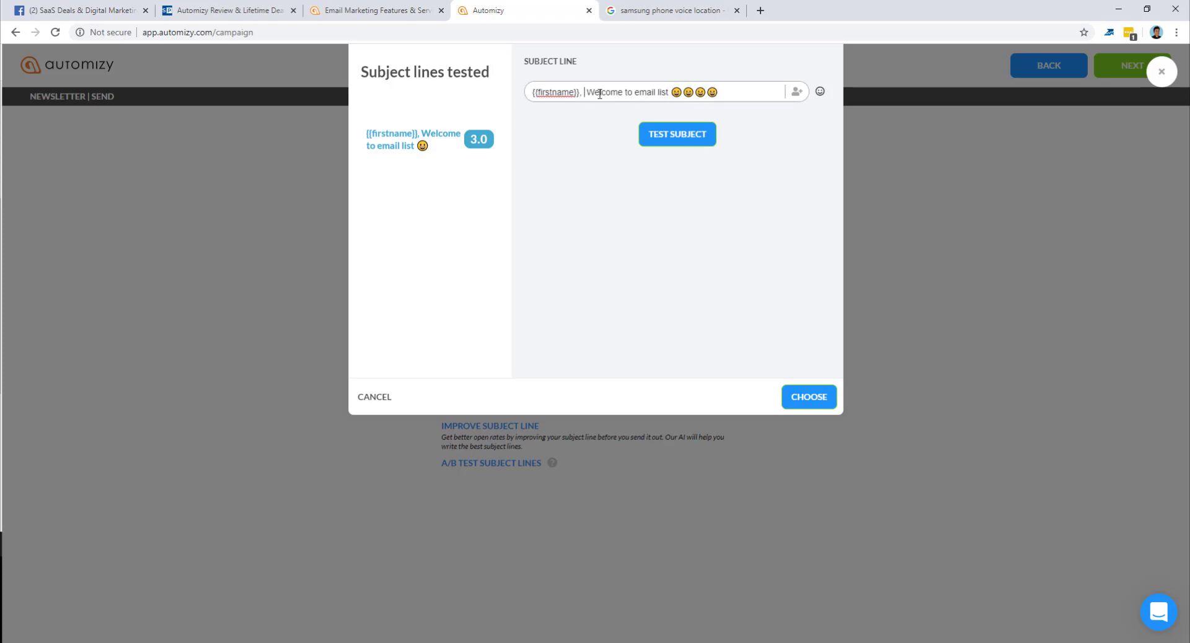
text(Hey)
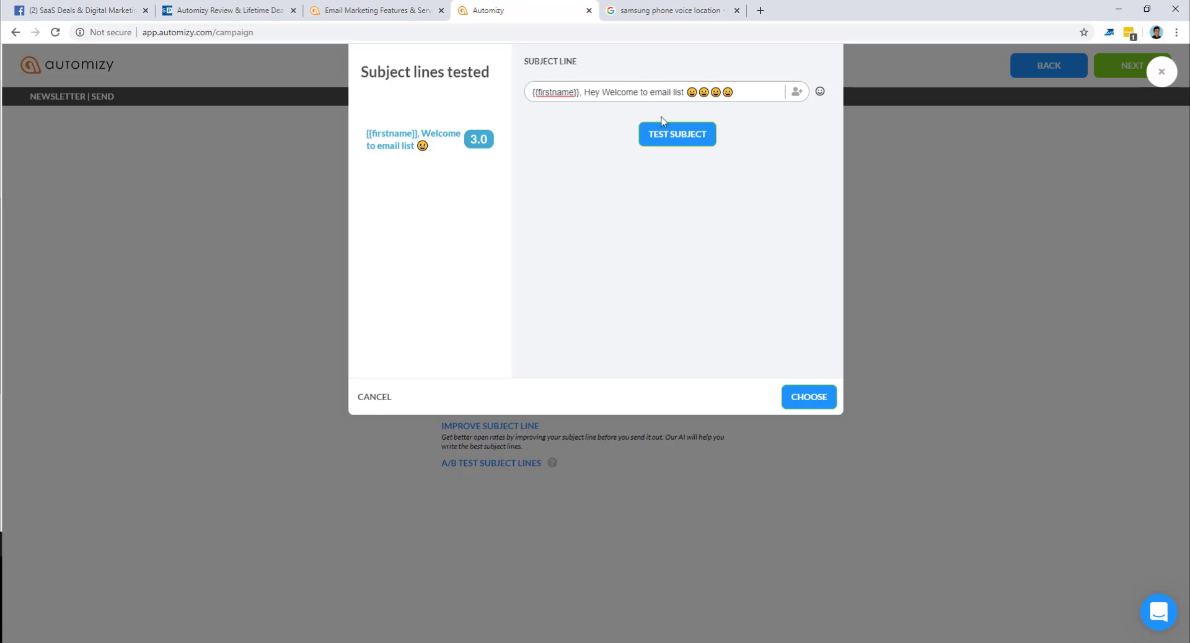
click(685, 132)
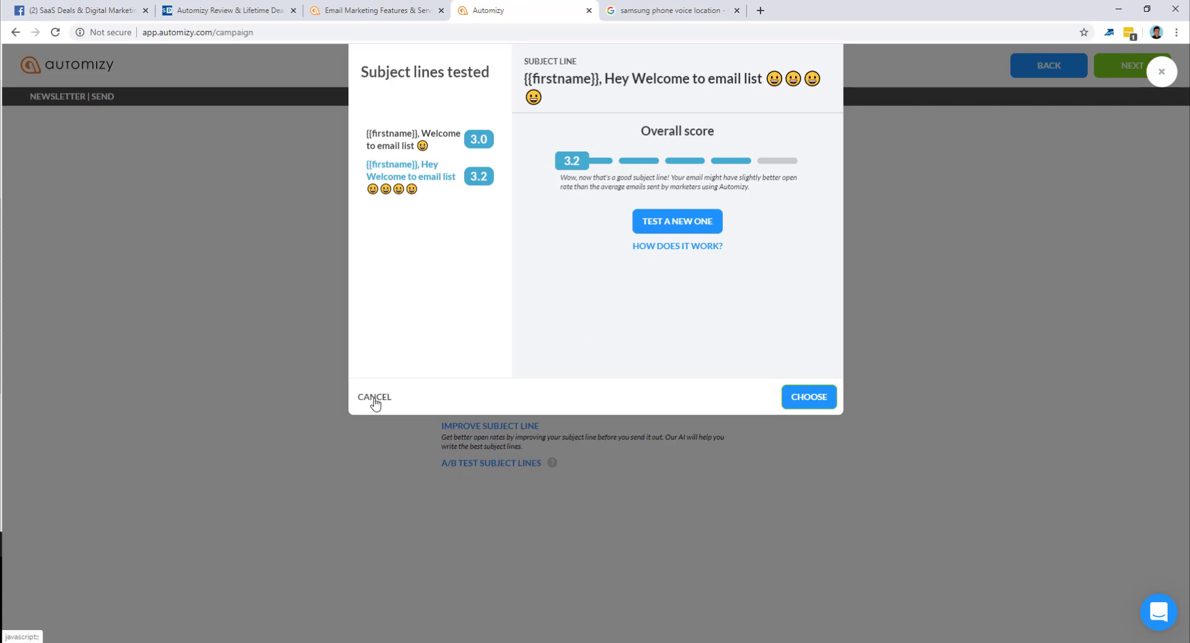
click(374, 397)
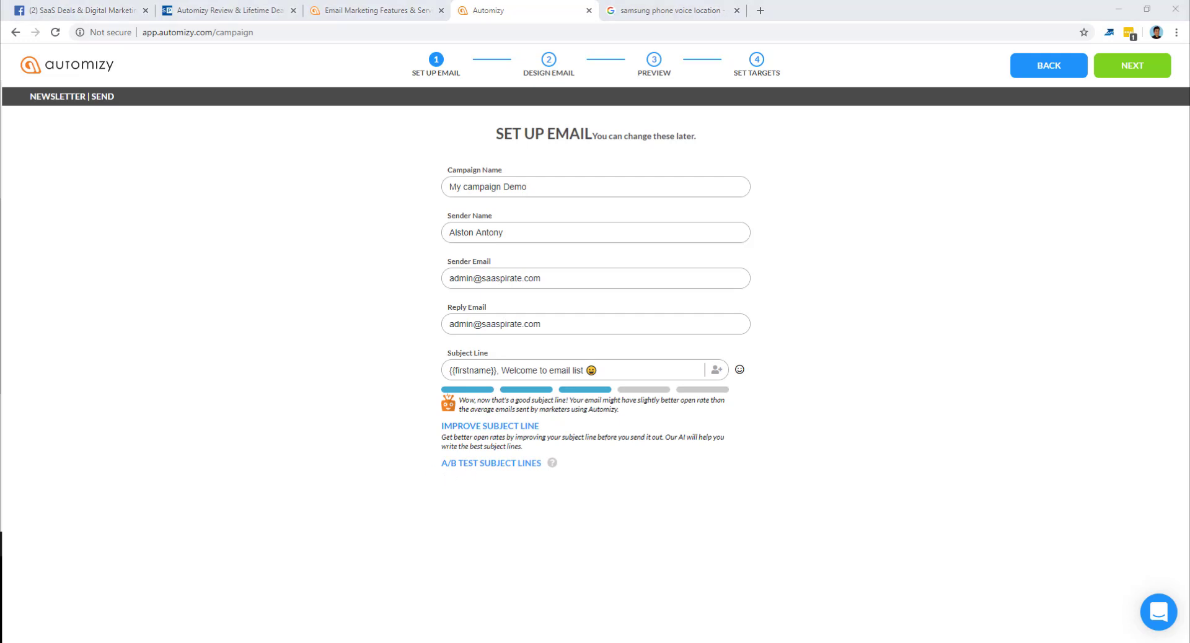
Enable A/B testing of subject lines to review its variation and winner settings, and disable it again
click(530, 463)
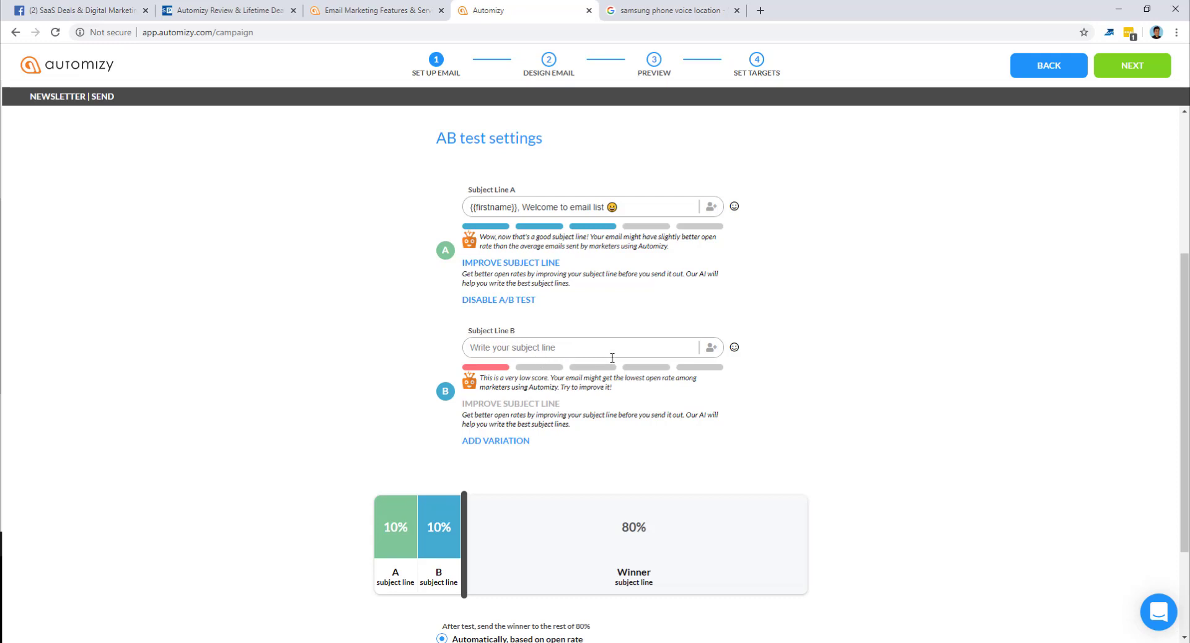
scroll(627, 395, down, 2)
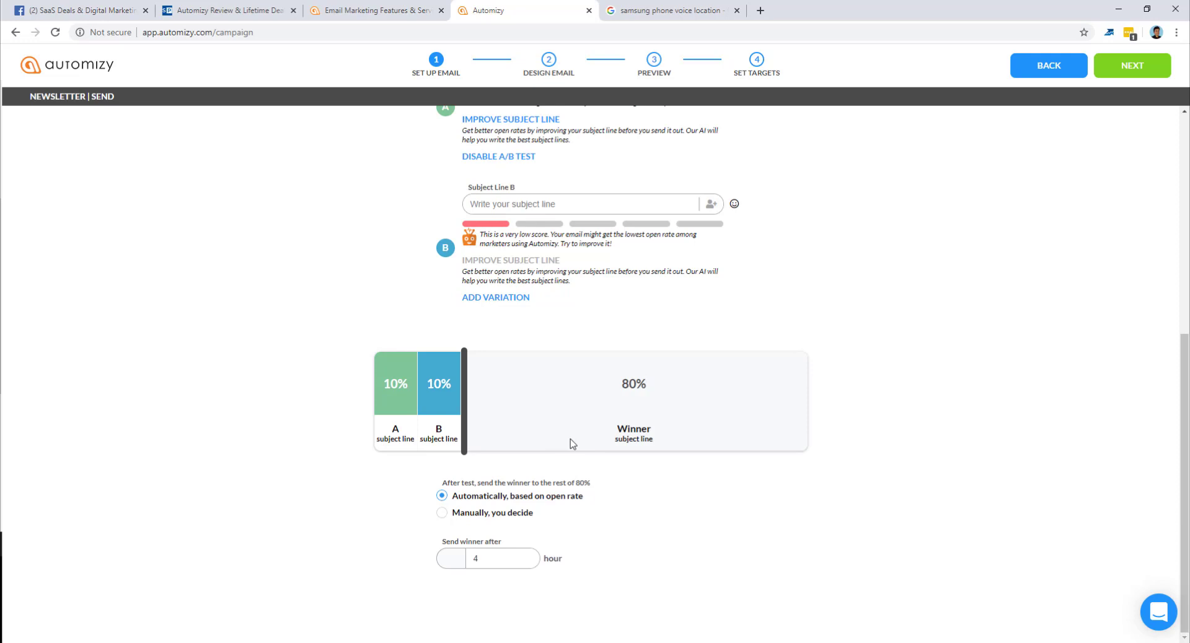
scroll(571, 444, up, 6)
scroll(518, 428, down, 4)
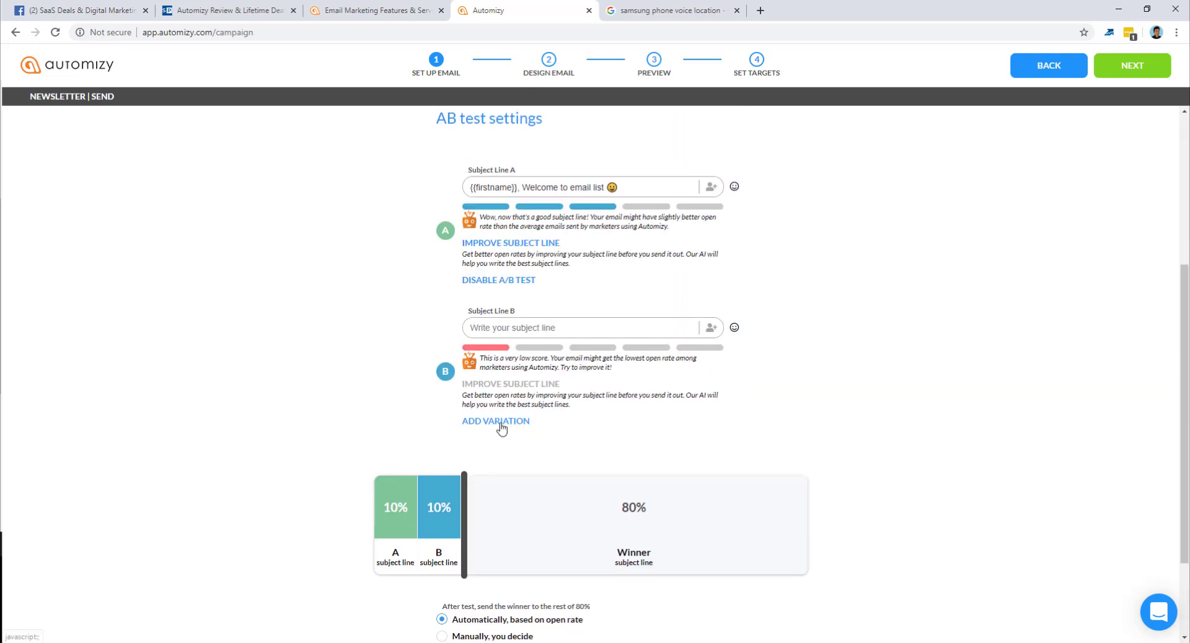
scroll(499, 428, down, 2)
scroll(499, 425, up, 4)
click(499, 481)
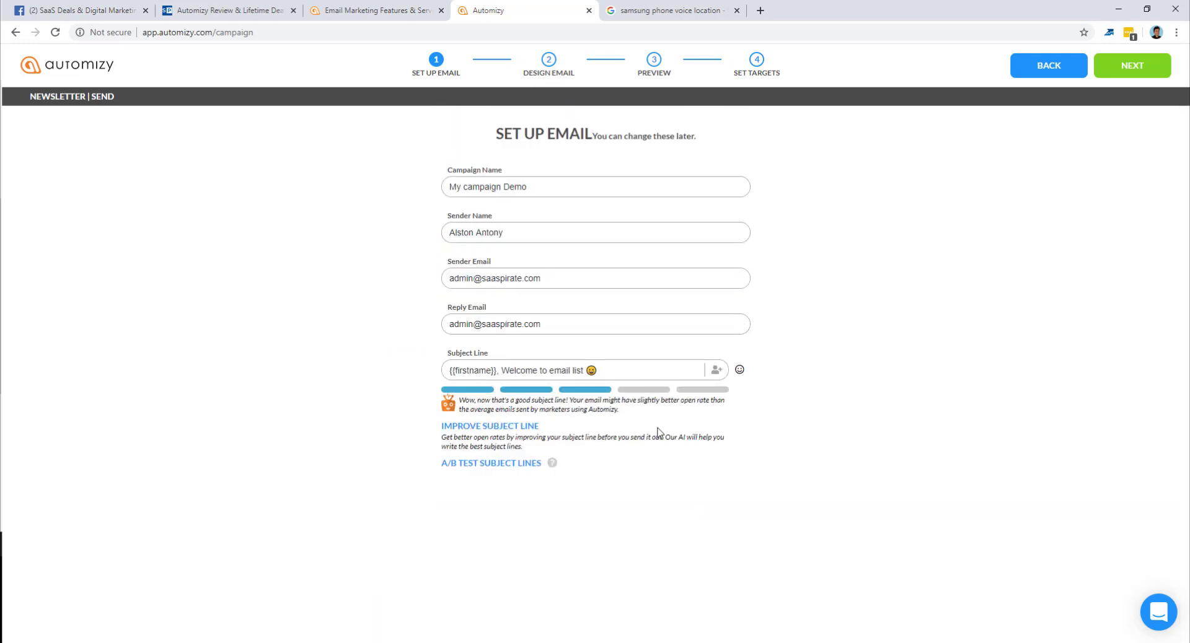
Proceed to the email design and place an image block above the company name header with a text block beneath the image
click(1151, 72)
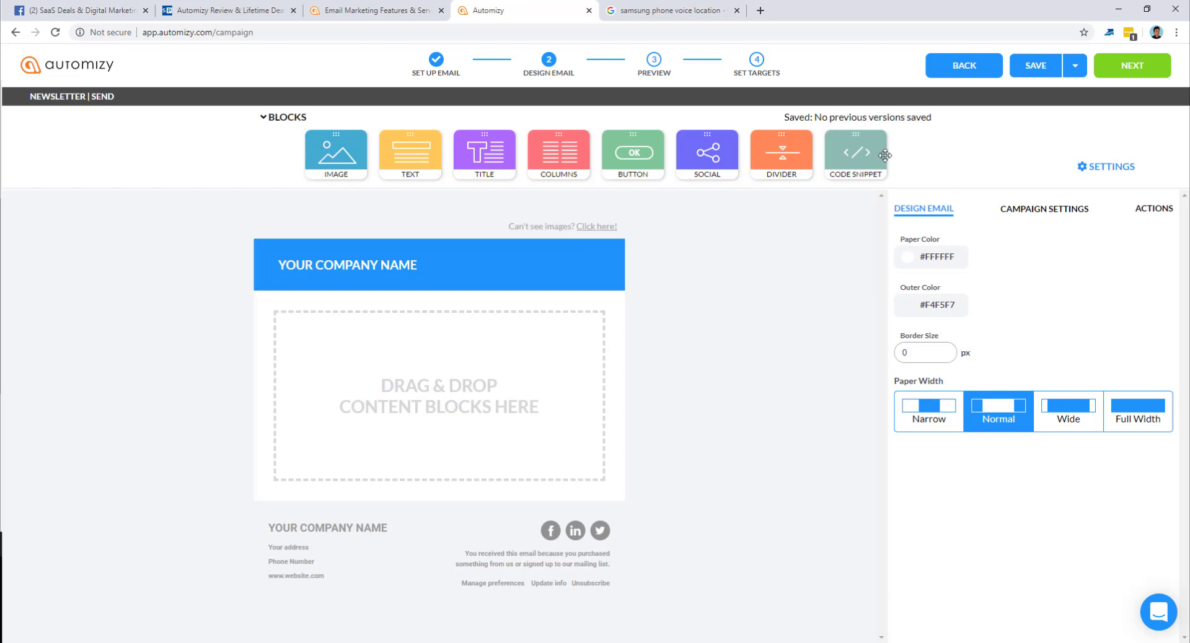
drag(339, 152, 362, 278)
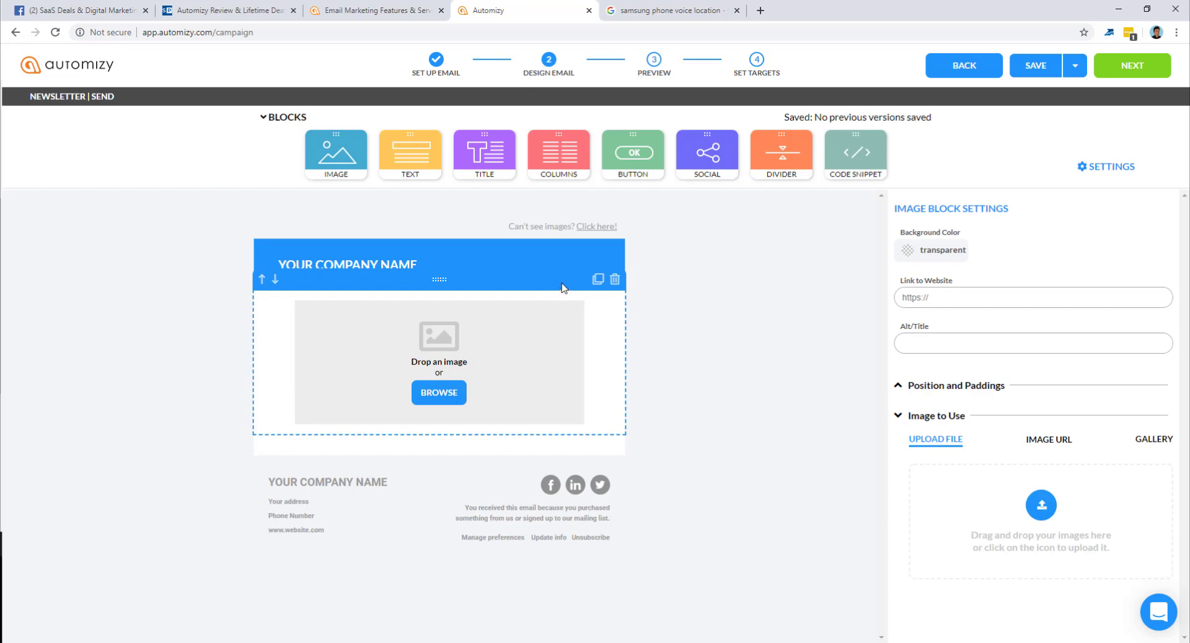
drag(563, 288, 633, 249)
drag(402, 155, 406, 355)
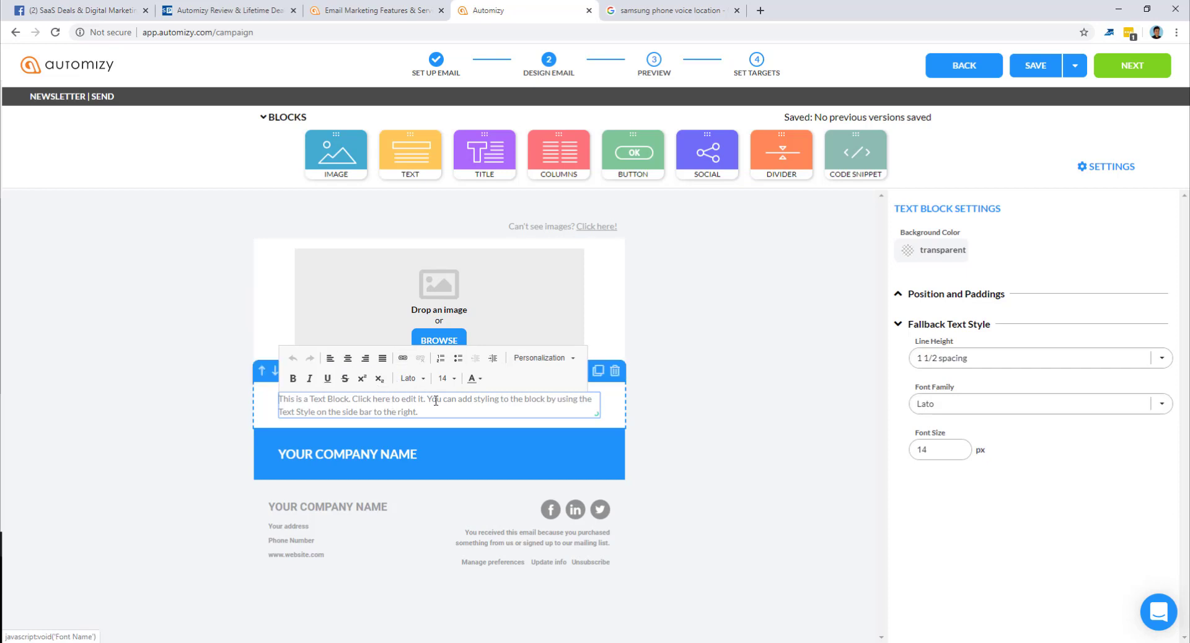
click(682, 279)
Add a button block below the company name header and compare the recent and pre-defined button styles
drag(626, 154, 445, 500)
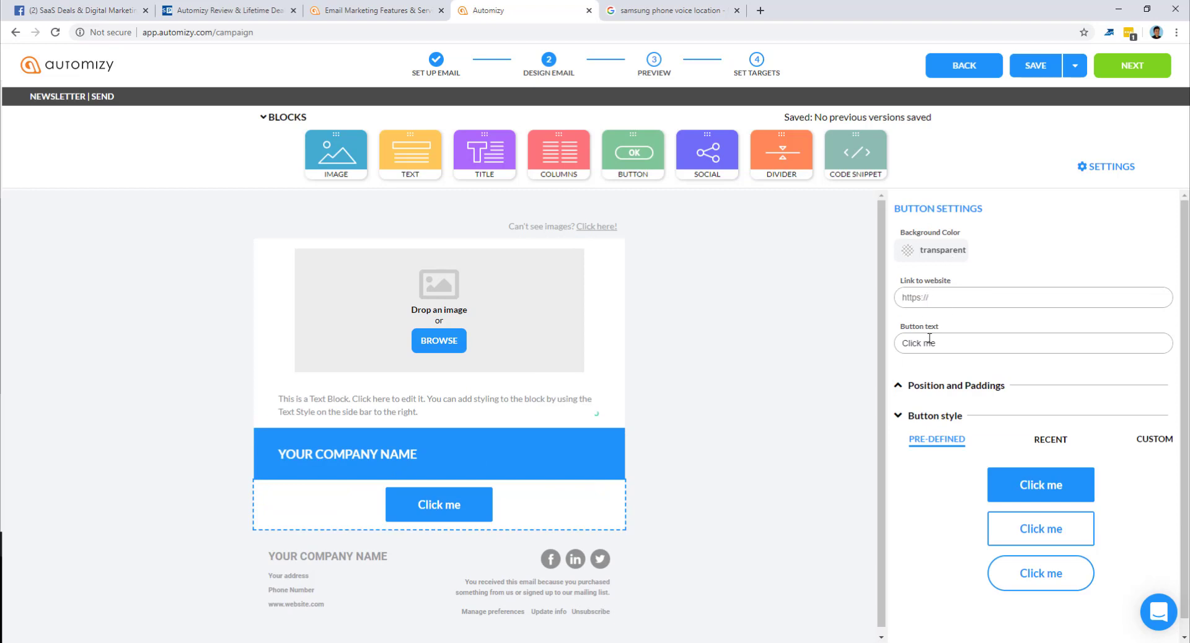
click(1044, 442)
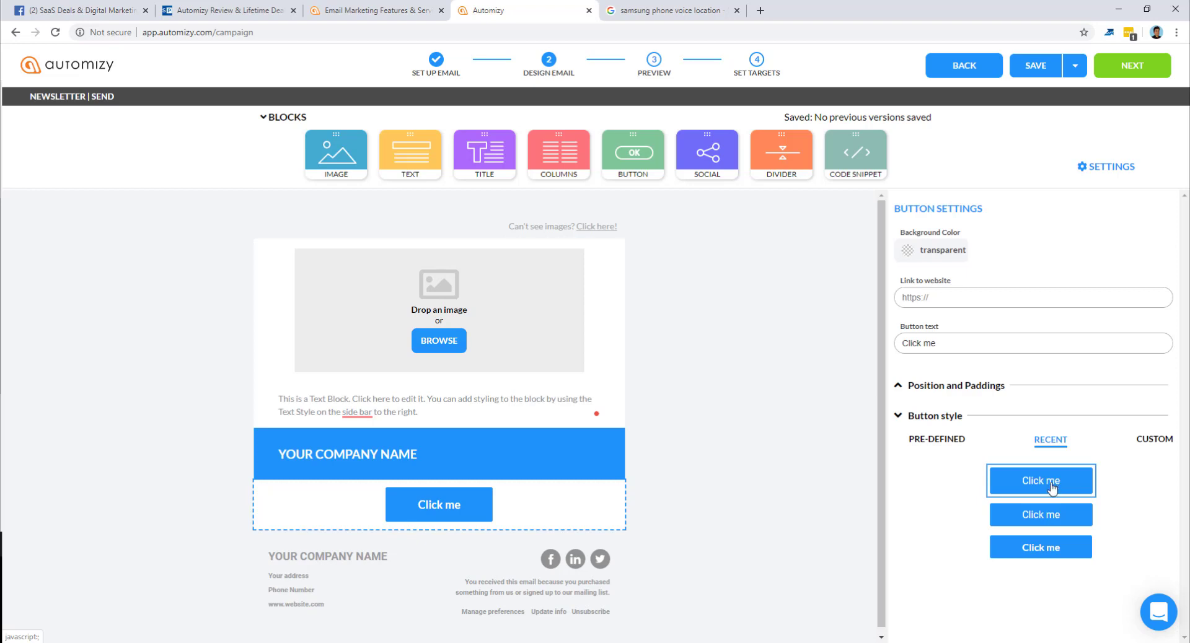
click(960, 440)
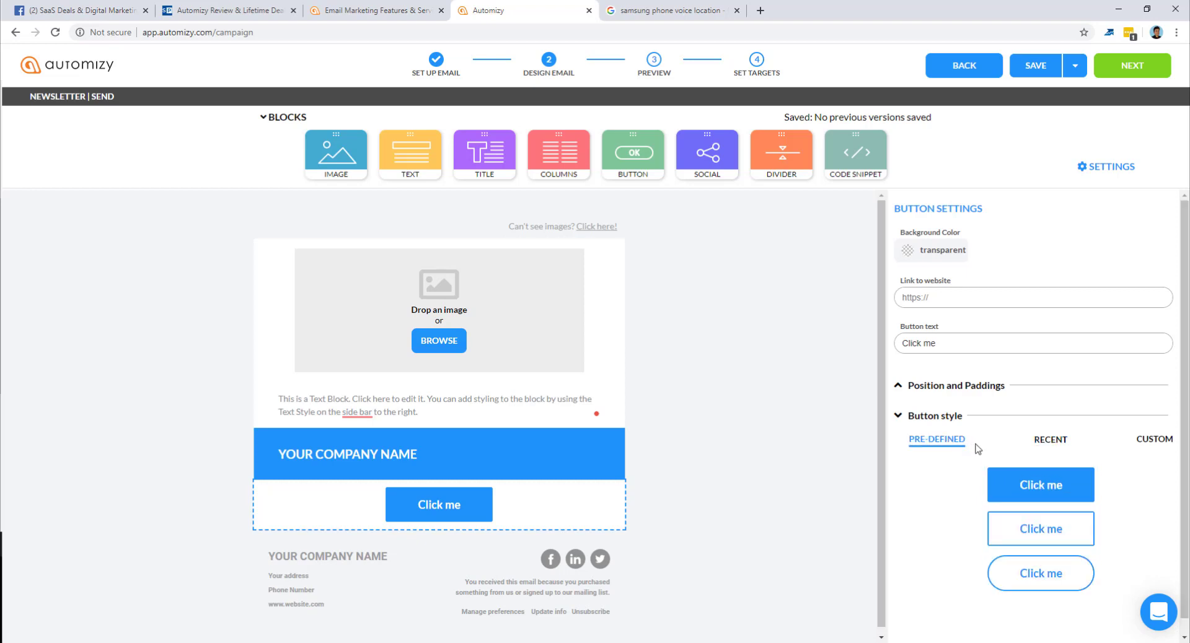
View the button's custom style options and set the button position to Fill
click(1139, 443)
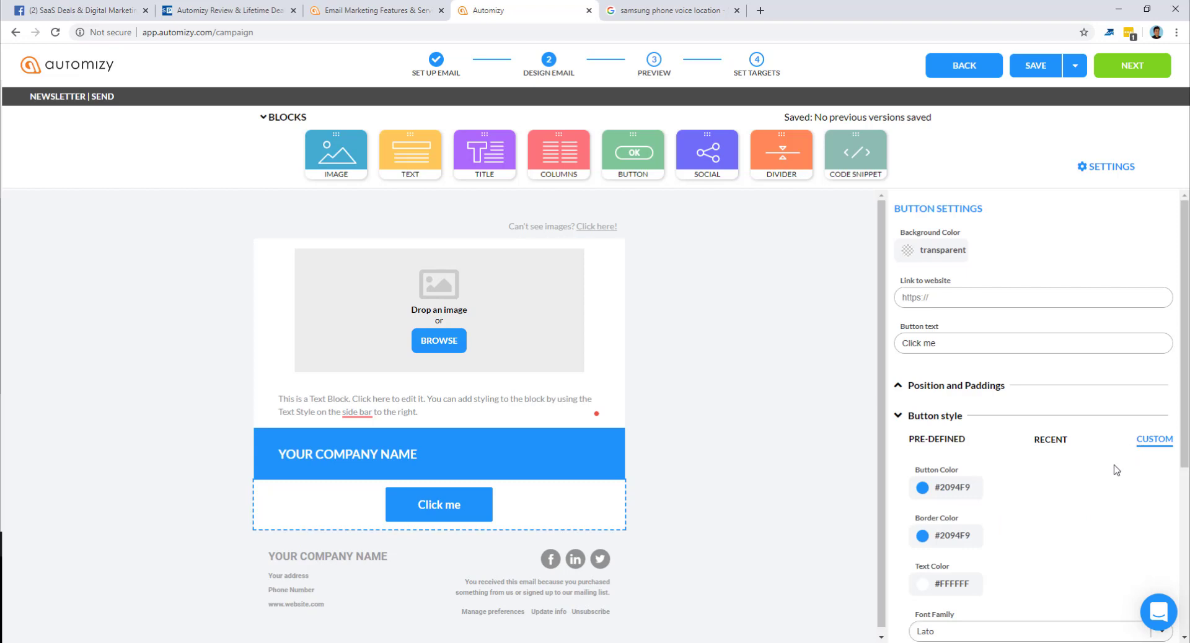
click(1007, 389)
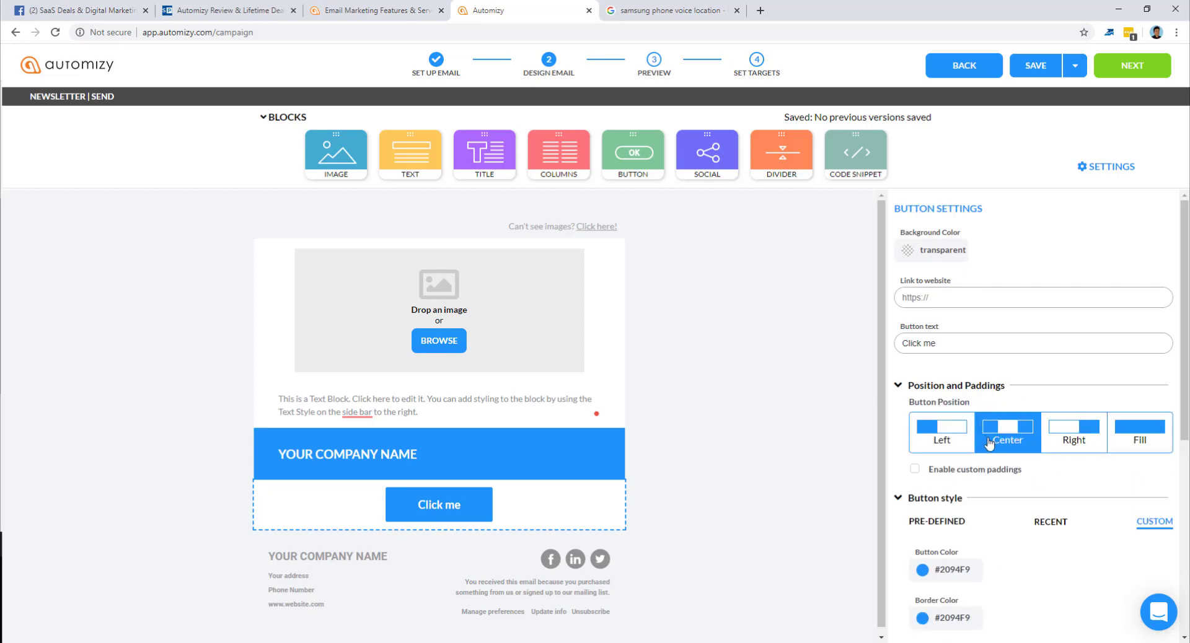
click(1144, 439)
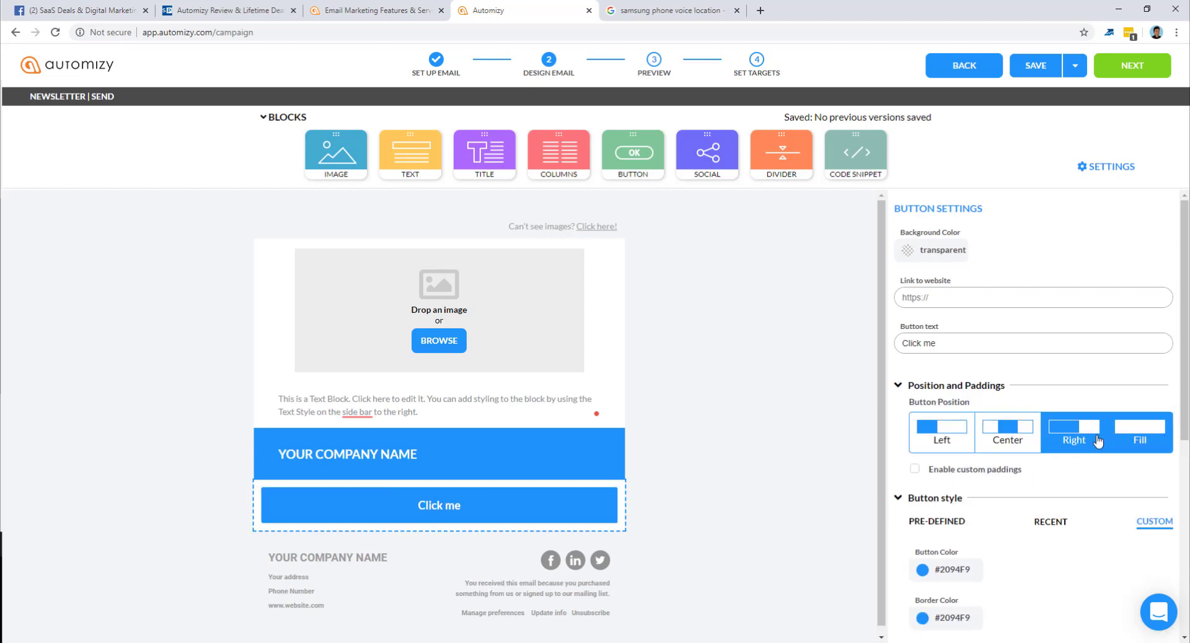
click(838, 449)
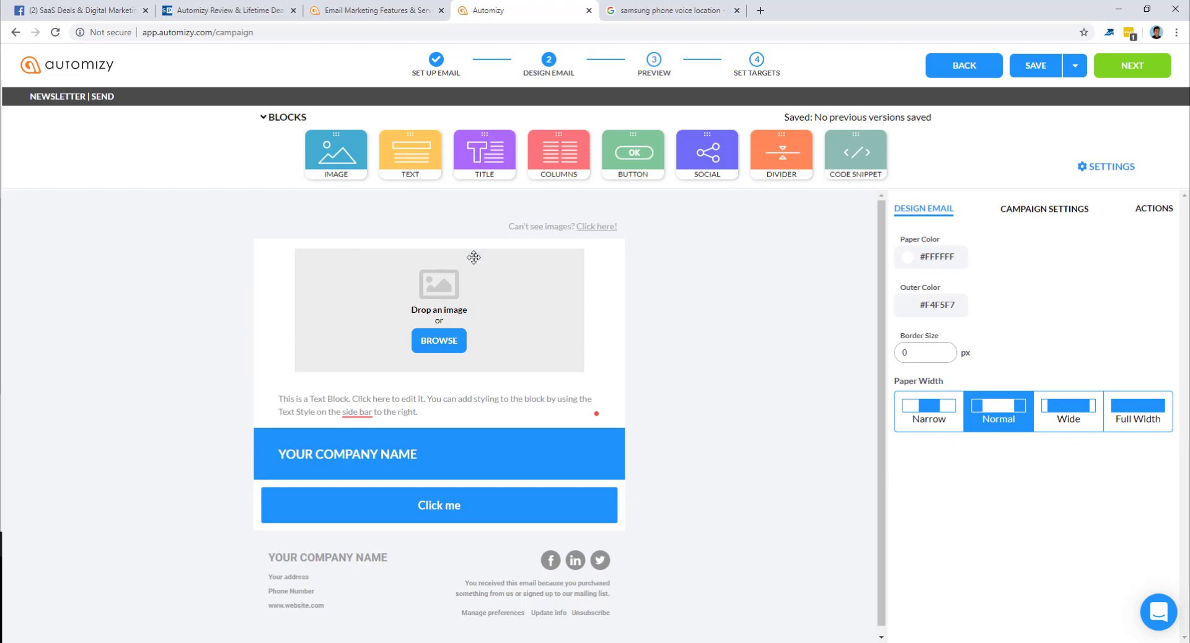
Add a two-column block above the company name header and place an image block in each column
drag(547, 150, 388, 439)
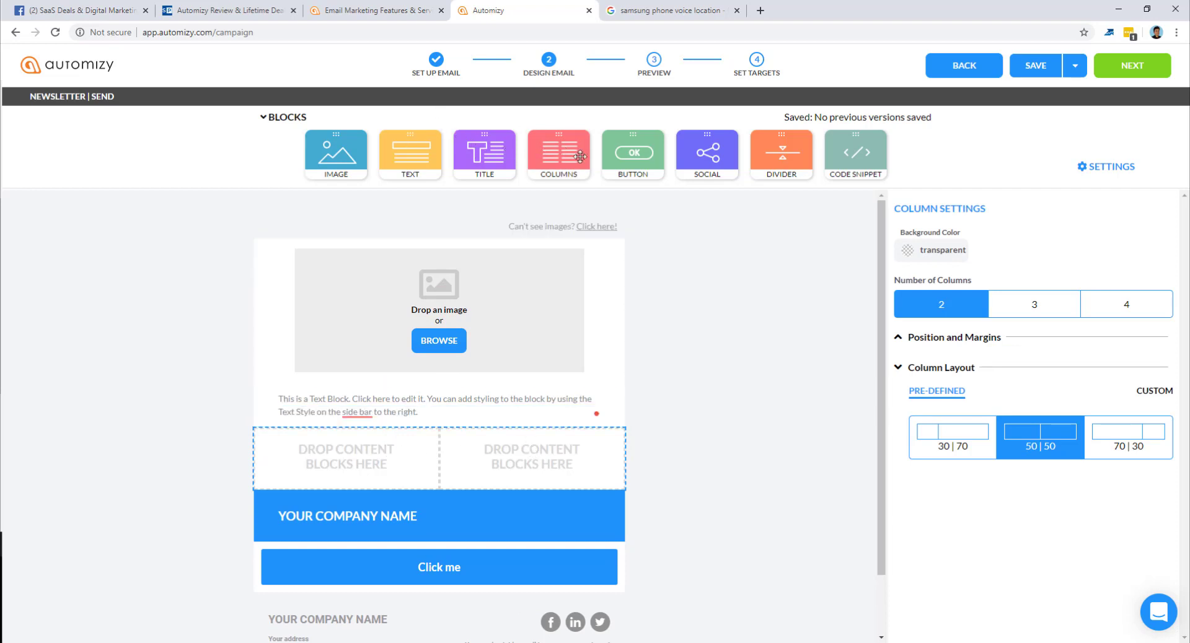
drag(348, 149, 345, 489)
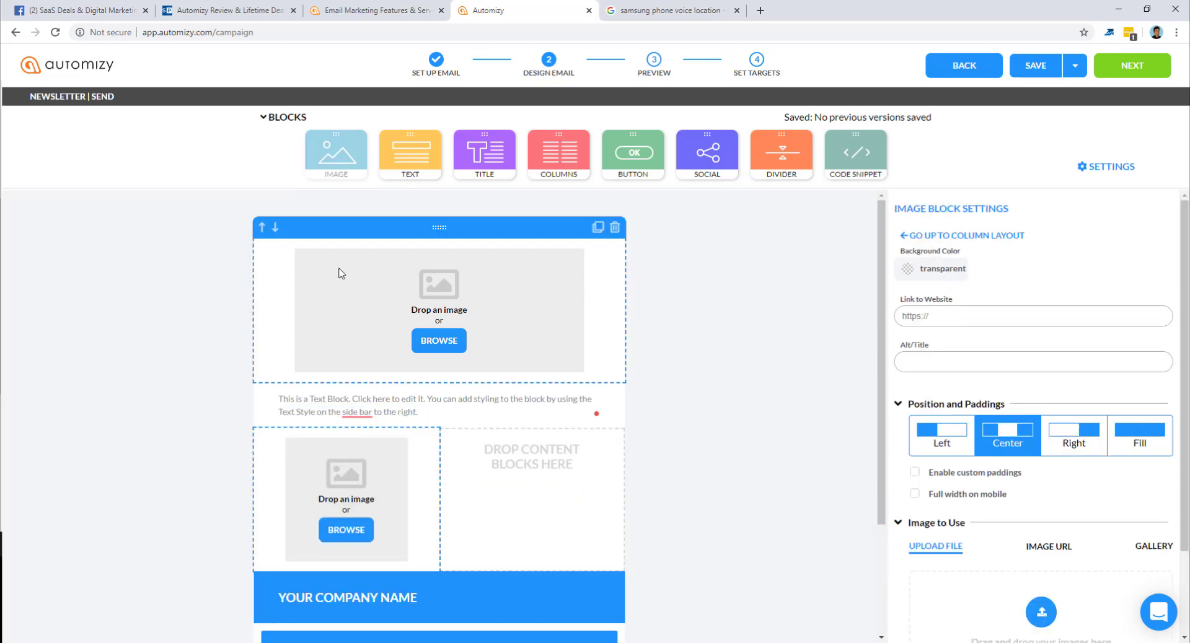
drag(526, 515, 526, 529)
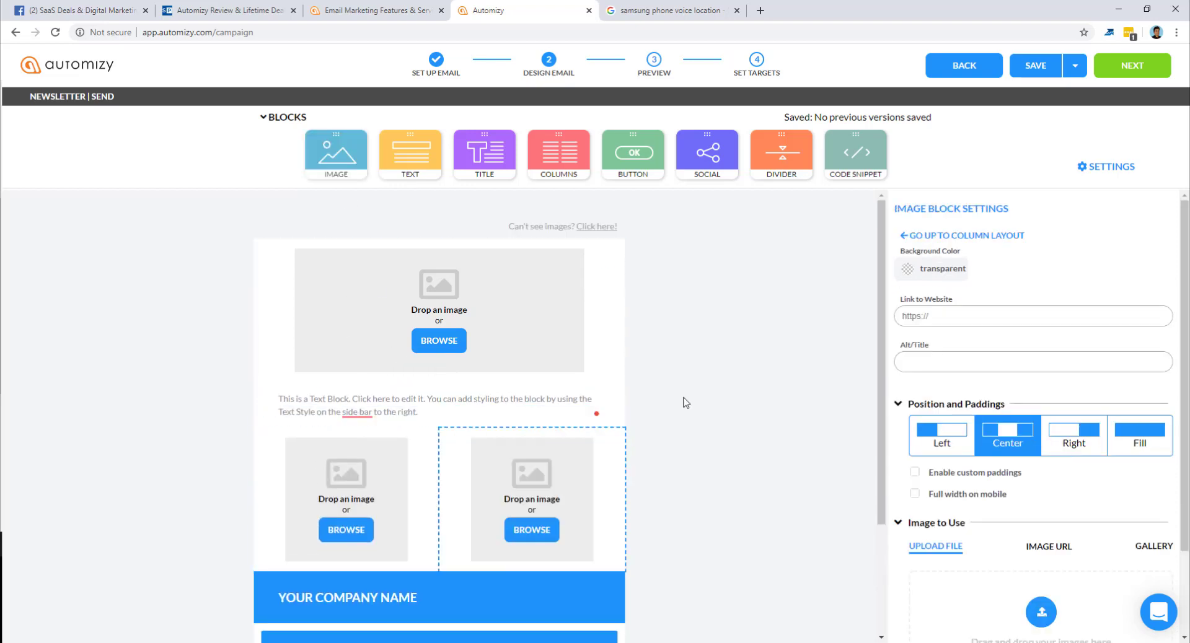
Add a social icons block between the company name header and the button
scroll(684, 406, down, 2)
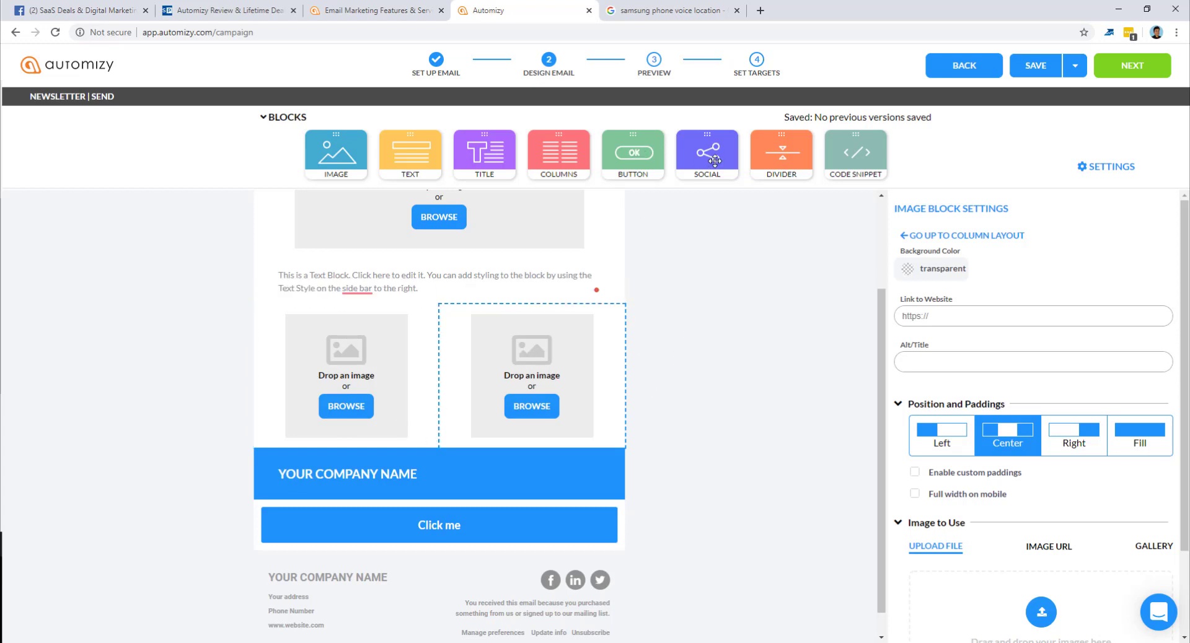
drag(715, 160, 631, 469)
scroll(705, 373, down, 1)
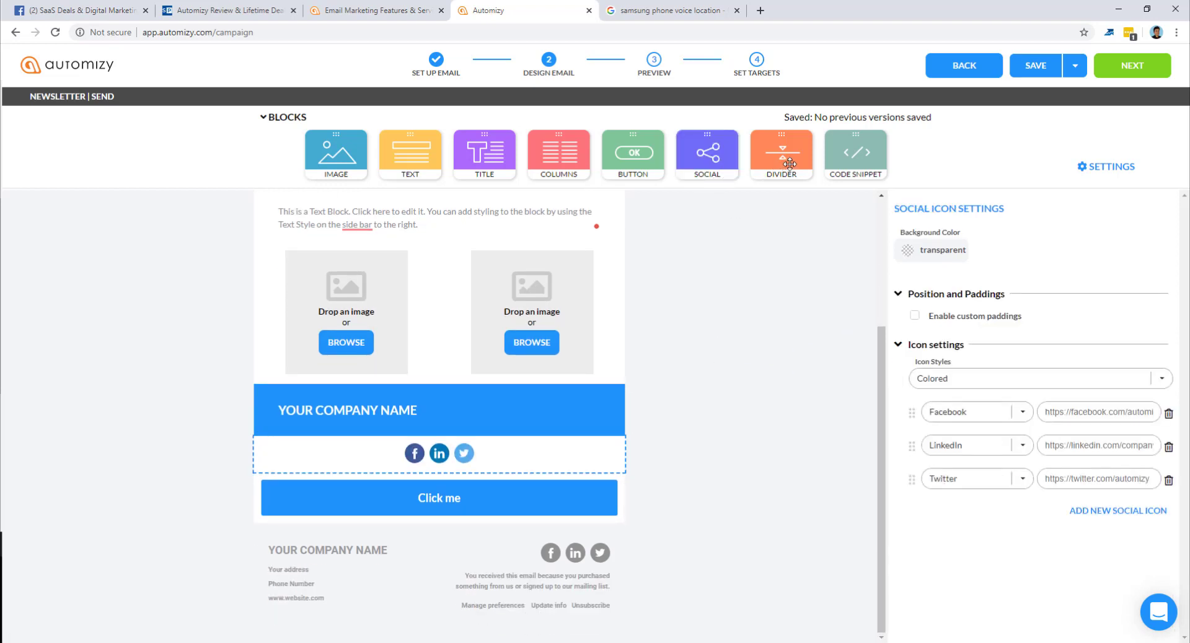
Add a divider between the company name header and the social icons and enable its line
drag(784, 158, 486, 374)
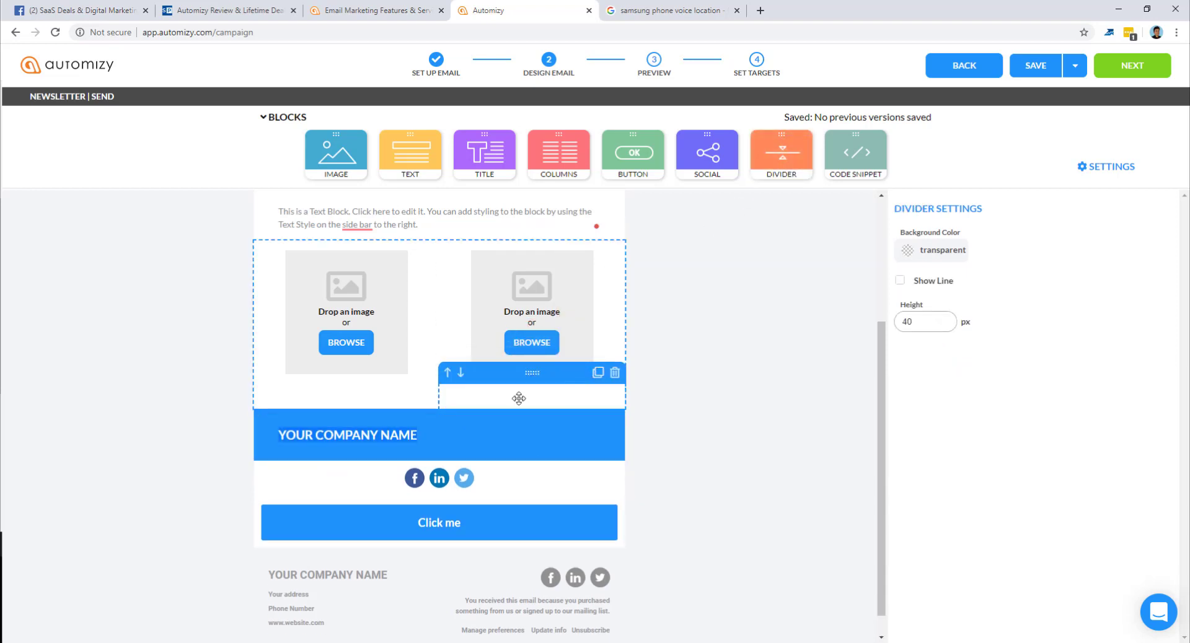
drag(518, 398, 462, 451)
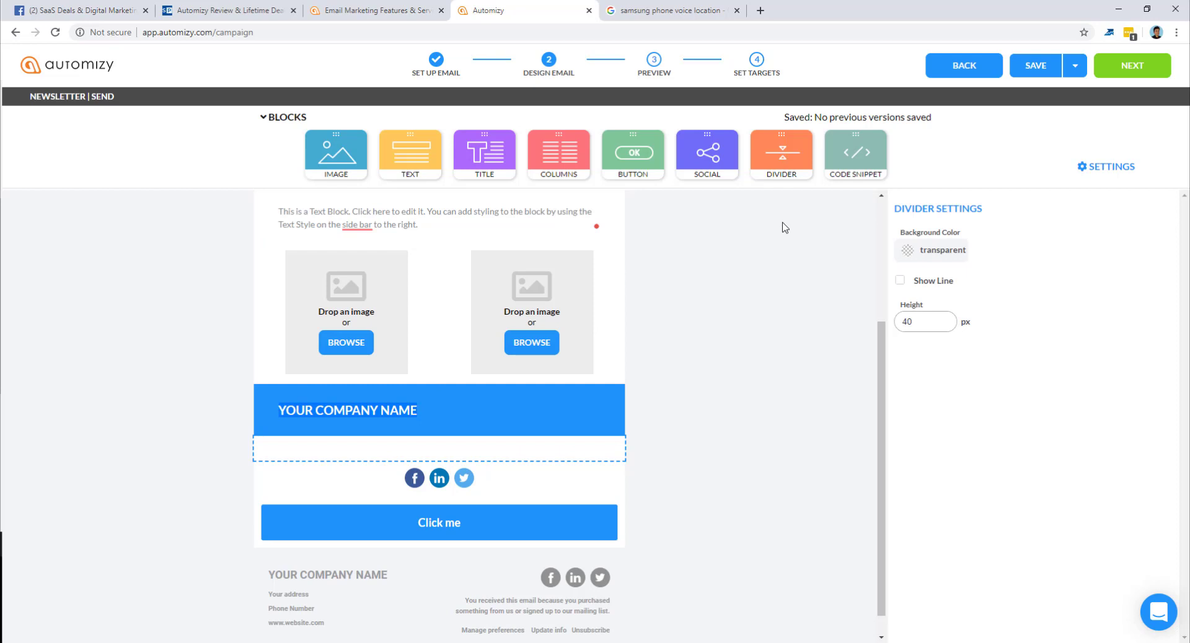
click(901, 281)
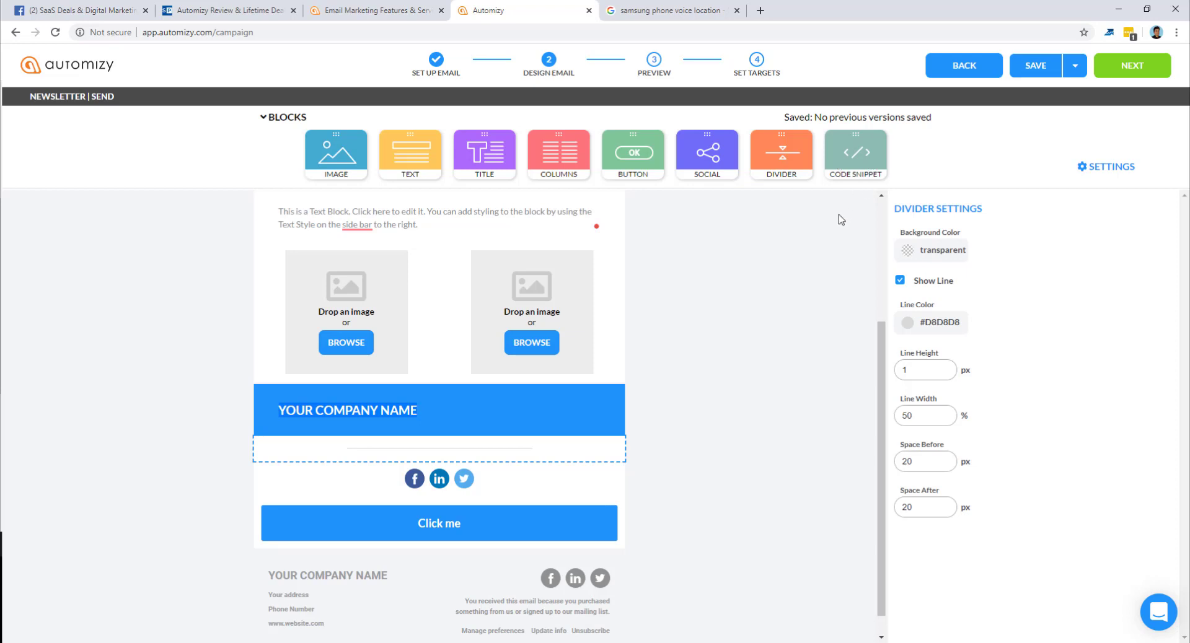
click(804, 262)
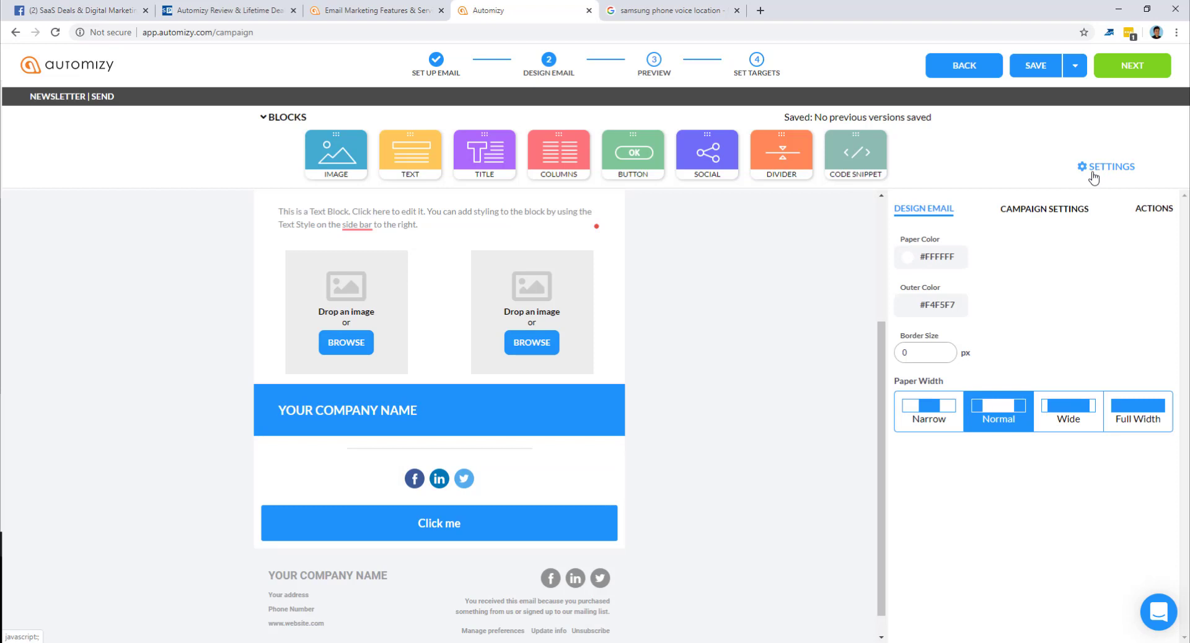
Compare the email's paper width options and set the width to Narrow
click(930, 425)
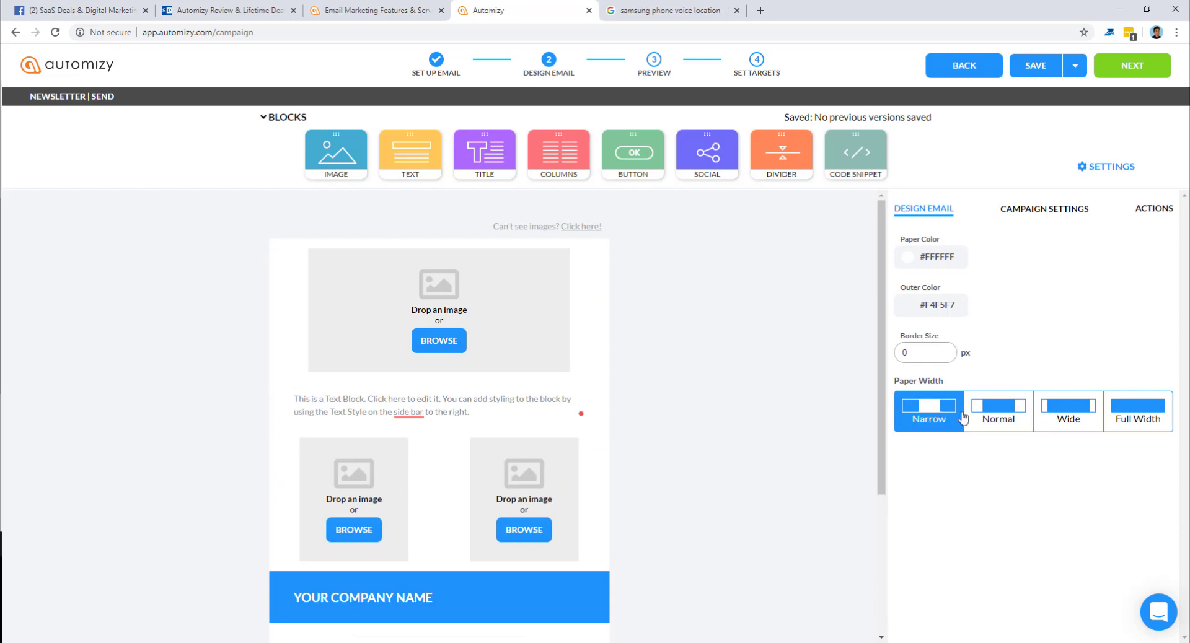
click(997, 425)
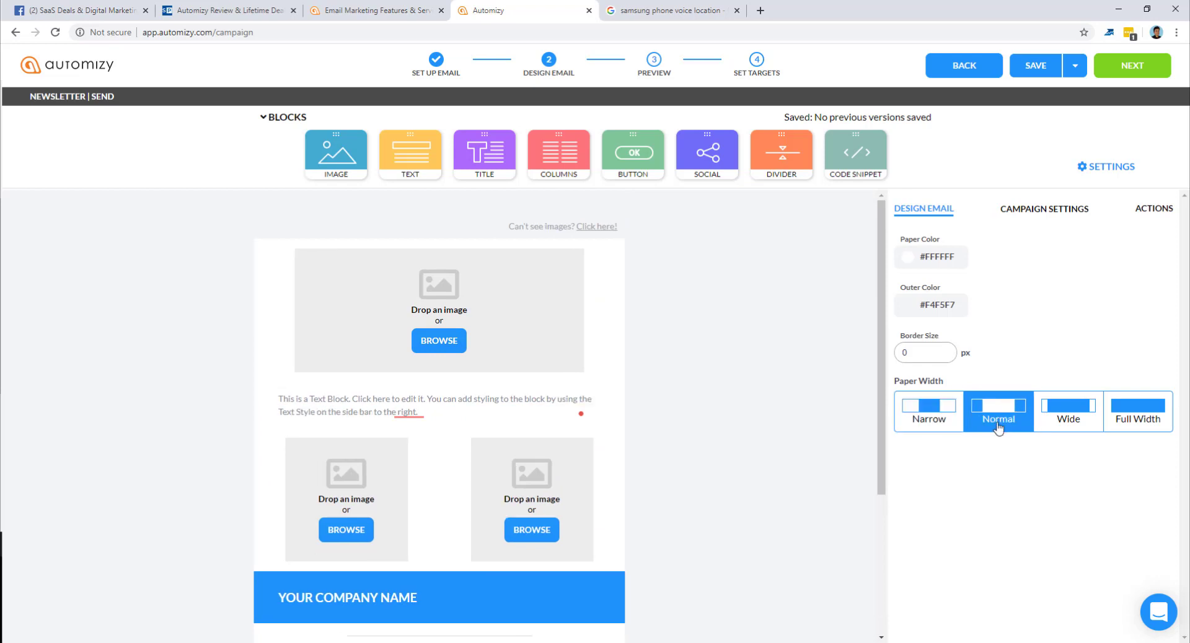
click(1070, 423)
click(1117, 425)
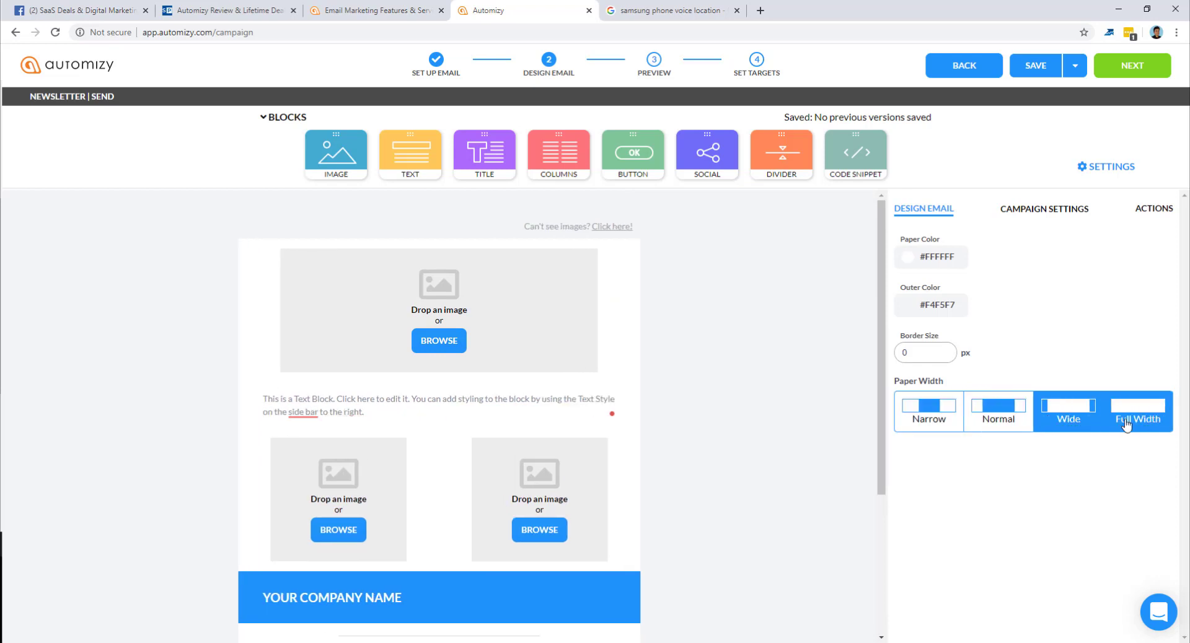
click(938, 422)
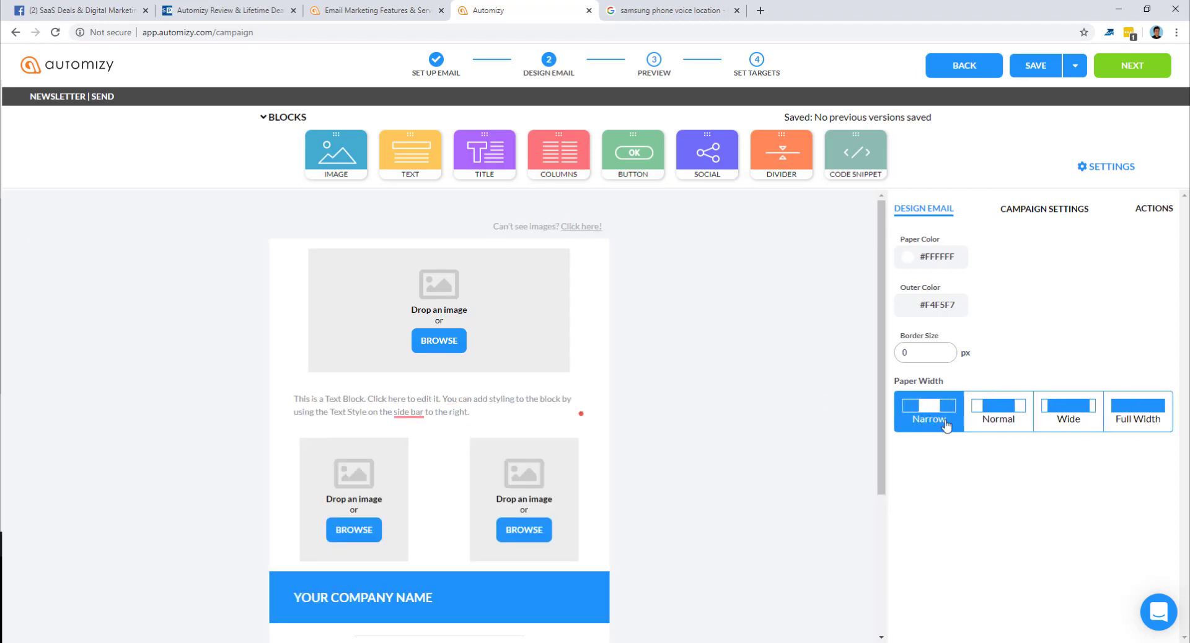
Review the campaign's sender, subject and advanced options as well as its link actions
click(1055, 210)
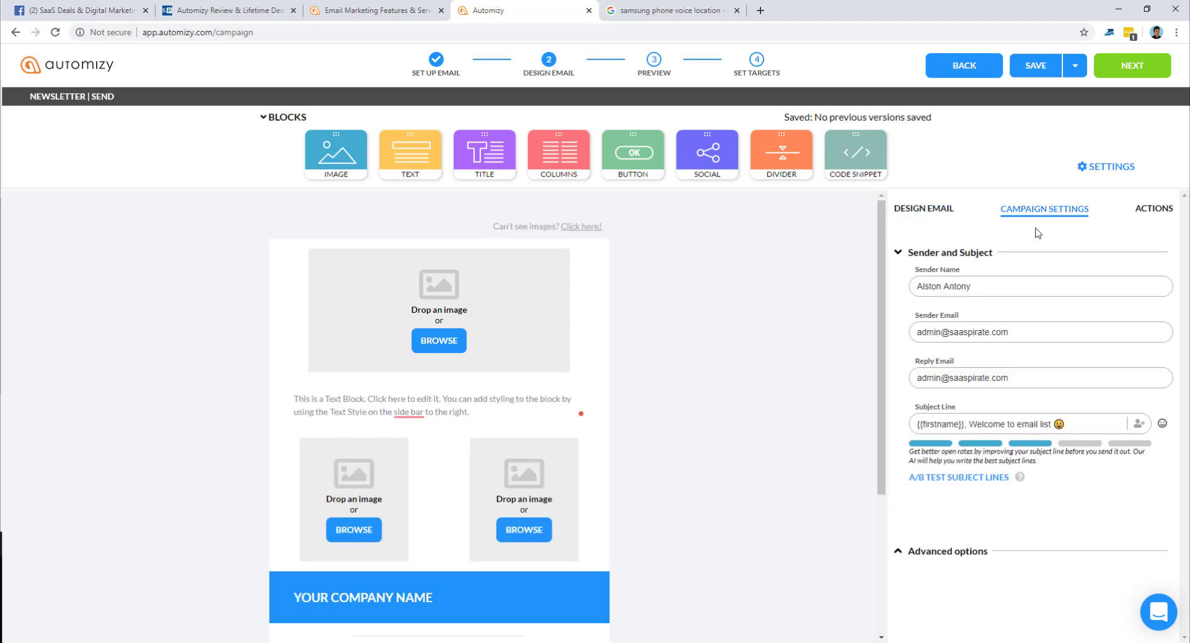
click(944, 551)
scroll(986, 456, down, 1)
scroll(987, 456, up, 1)
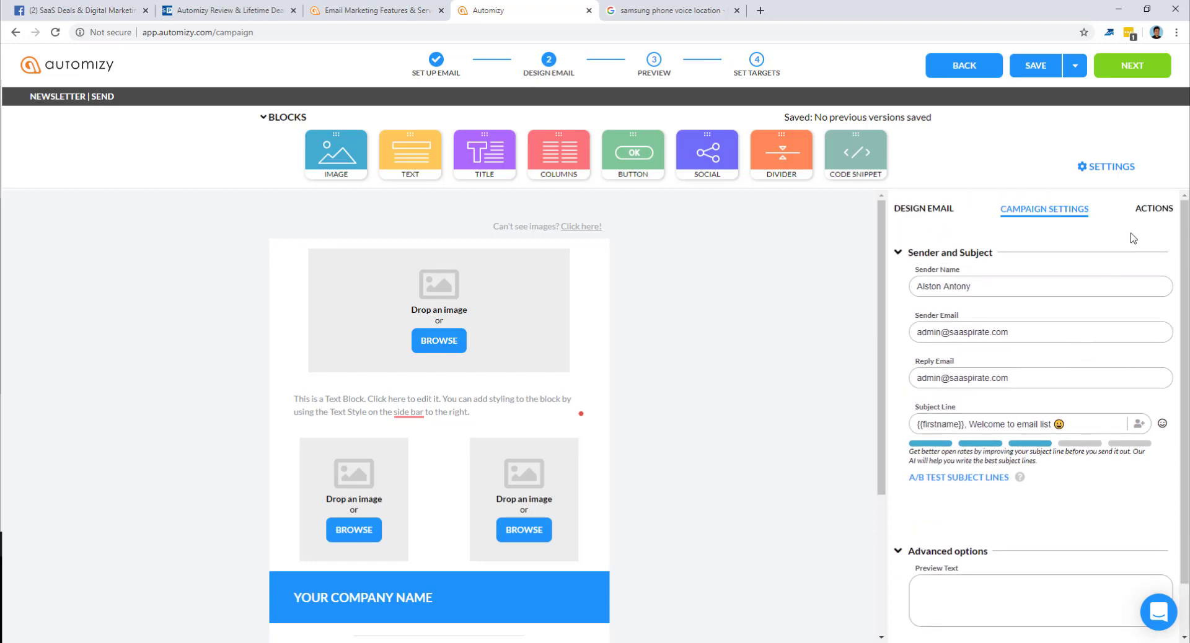
click(1150, 212)
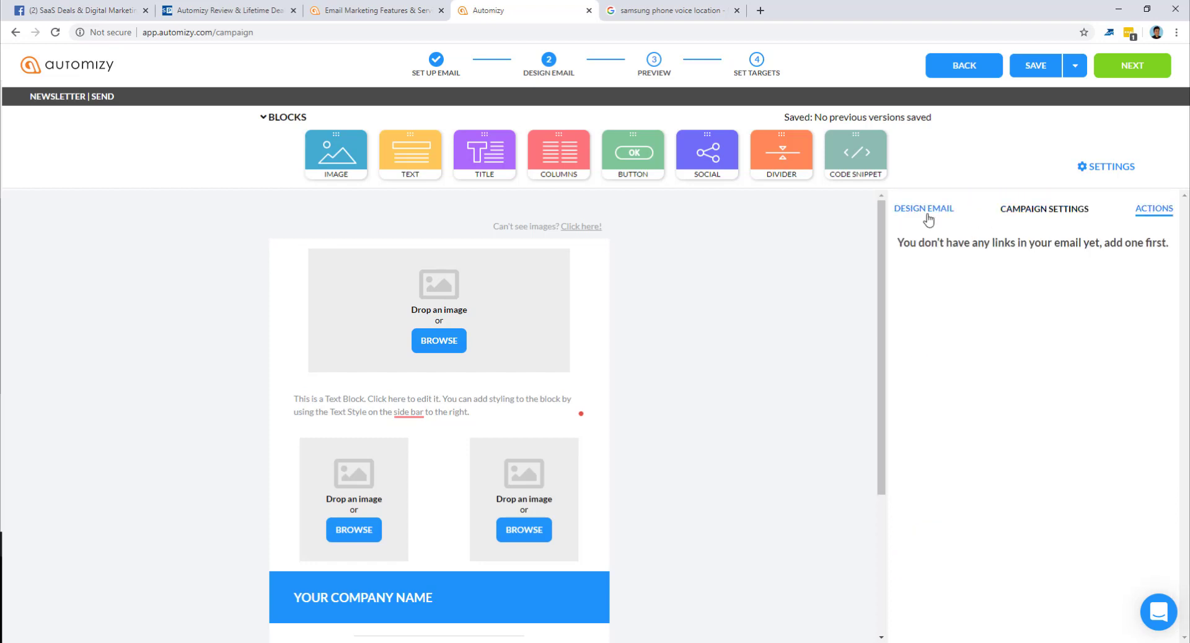
Open the footer's settings, try the one-column footer type and restore 2 Columns Footer
click(844, 290)
scroll(660, 298, down, 4)
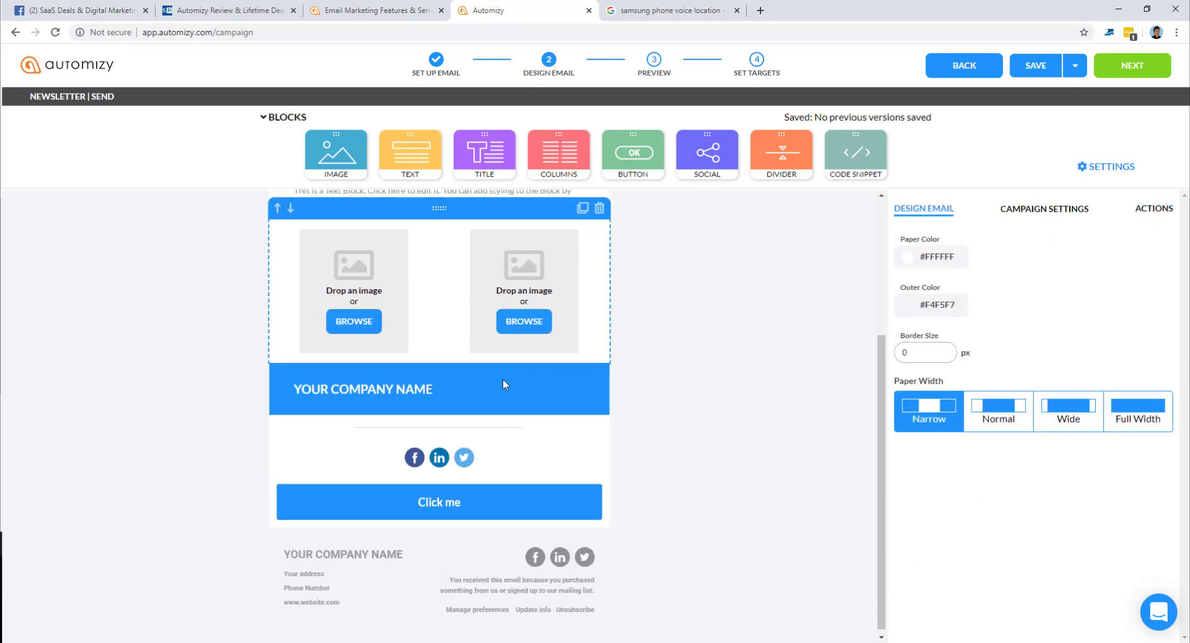
click(395, 571)
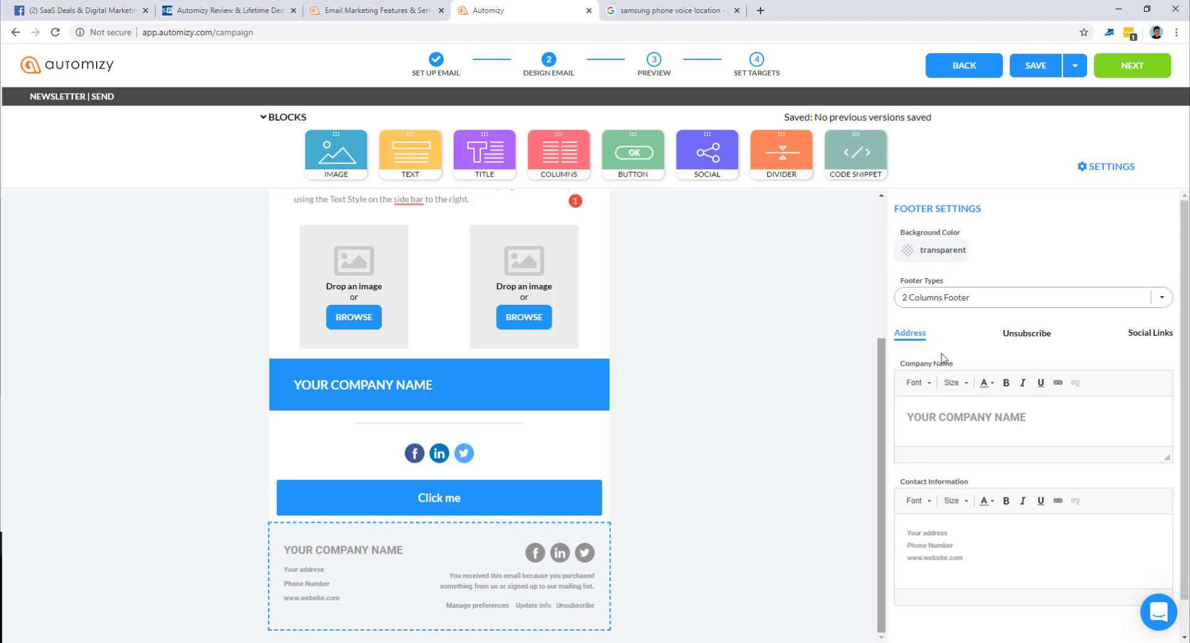
click(955, 299)
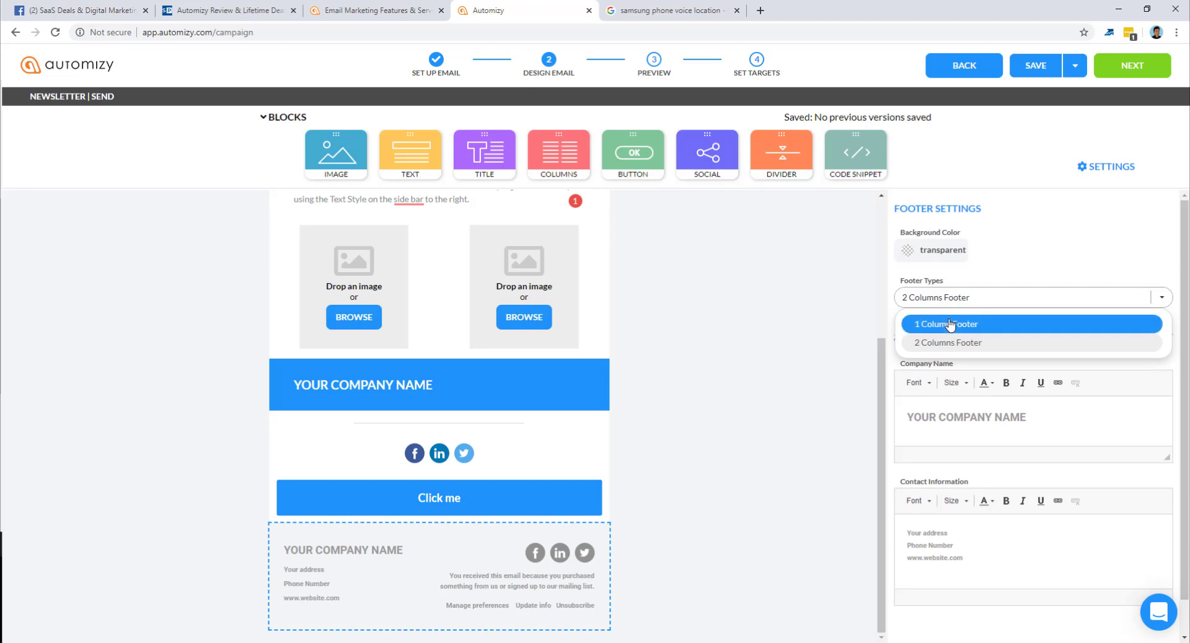
click(948, 324)
click(967, 298)
click(958, 341)
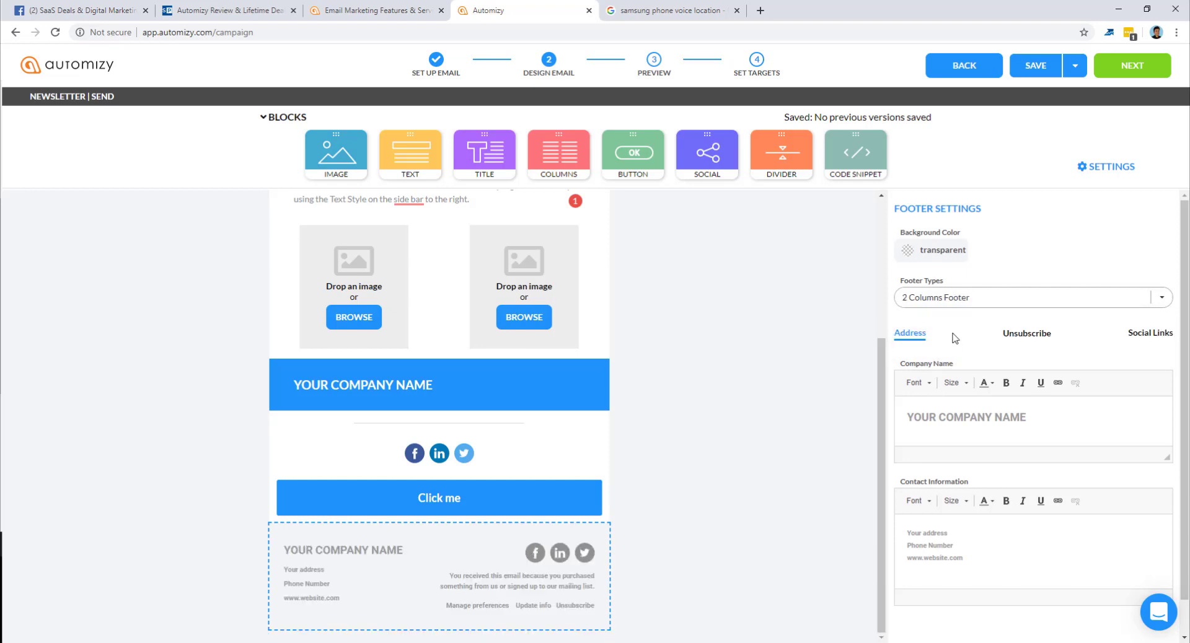
Examine the footer's company name and contact information fields and its unsubscribe, preference and data update texts
scroll(958, 372, down, 1)
double_click(958, 382)
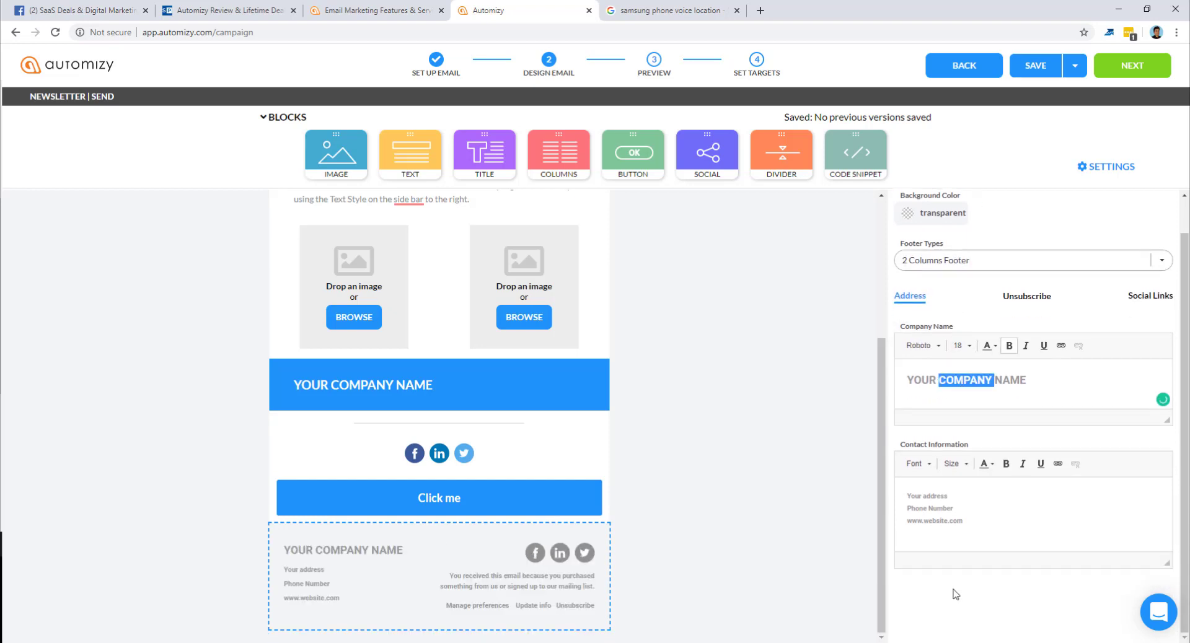
click(981, 525)
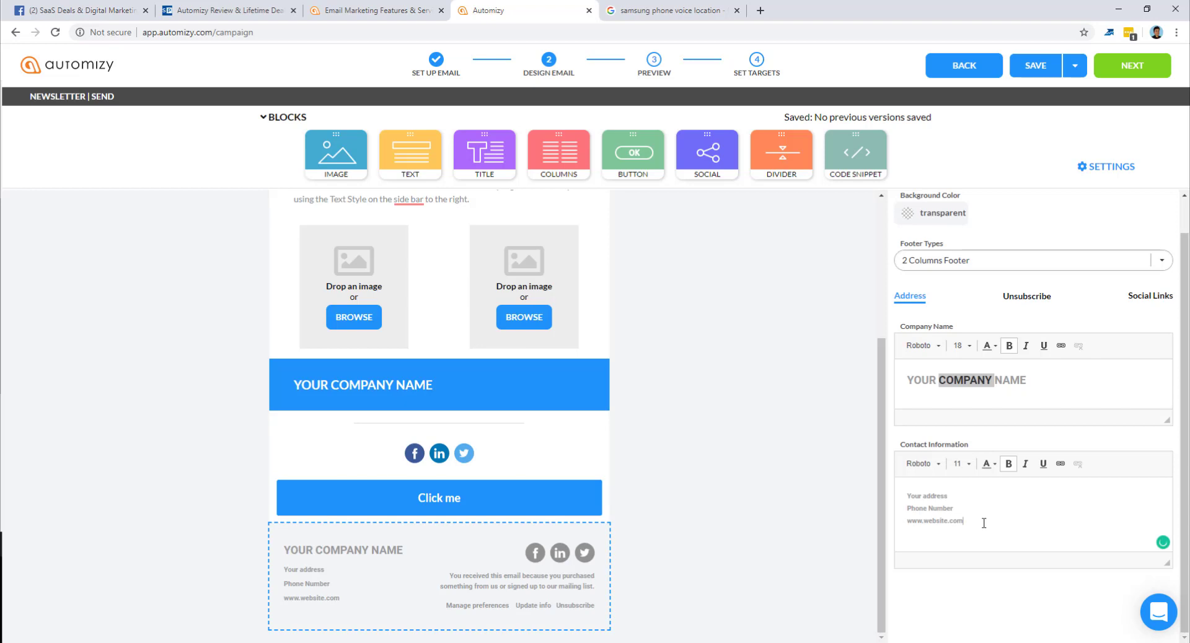
click(1025, 301)
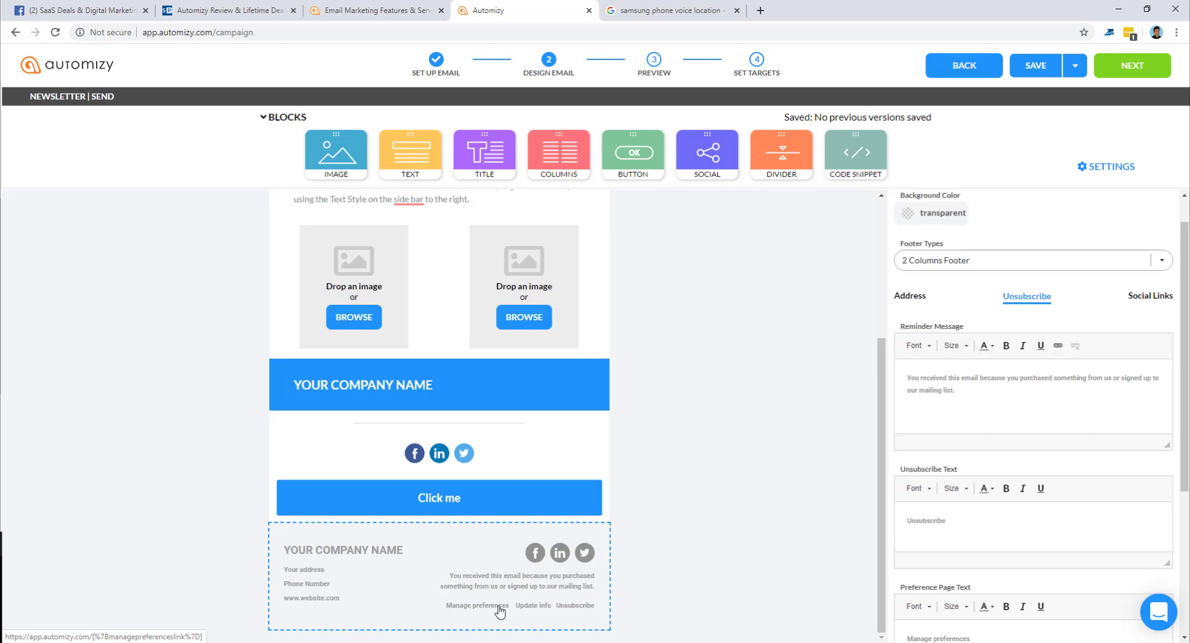
scroll(1046, 526, down, 2)
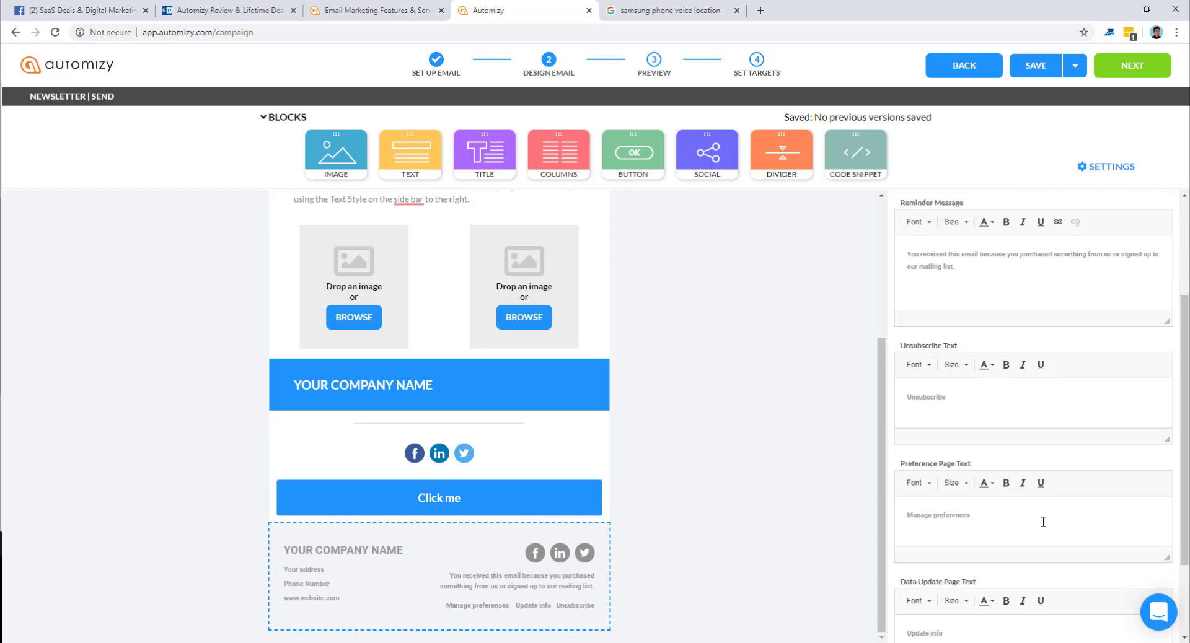
scroll(1071, 358, up, 3)
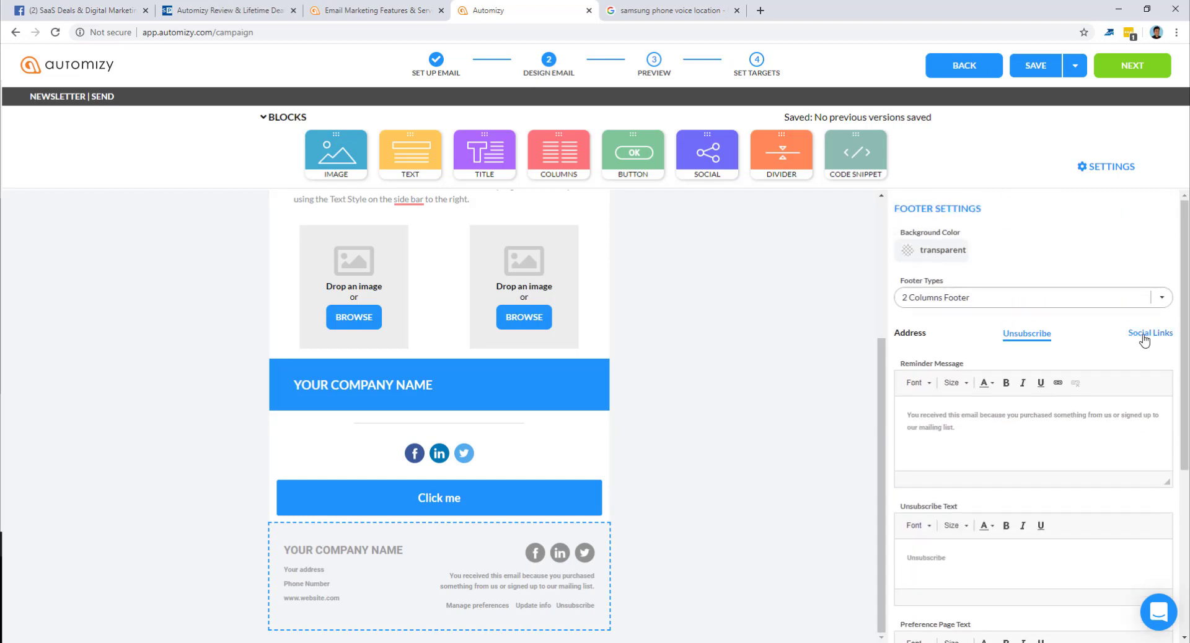
Compare the icon styles for the footer's social links and set the style to Colored
click(1146, 338)
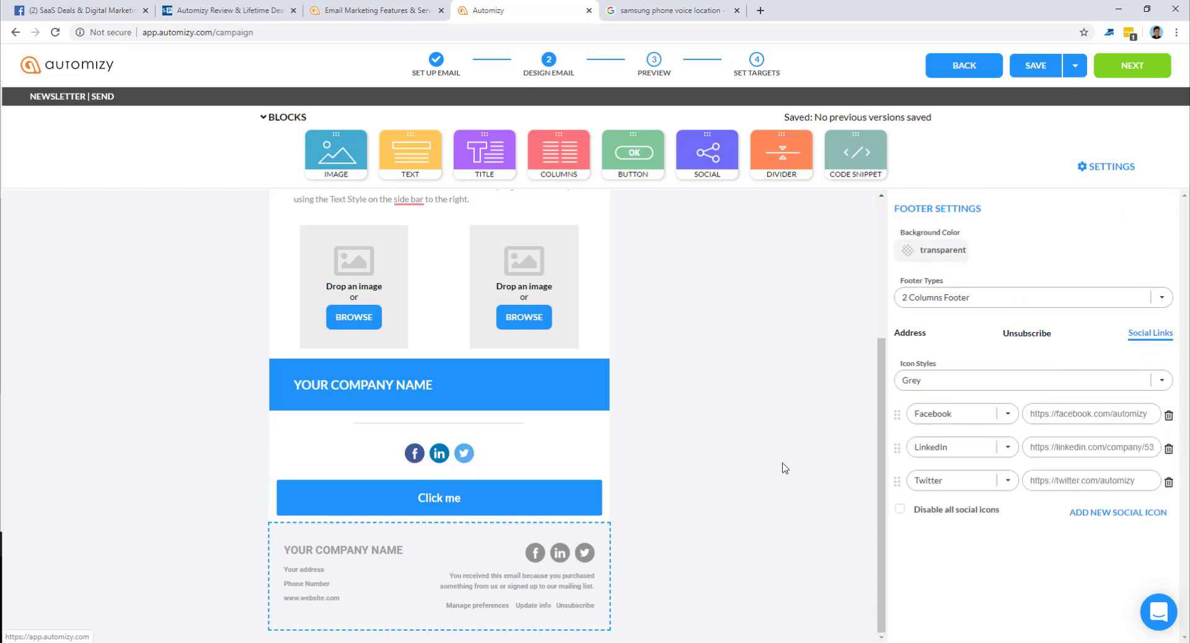
click(953, 385)
click(926, 406)
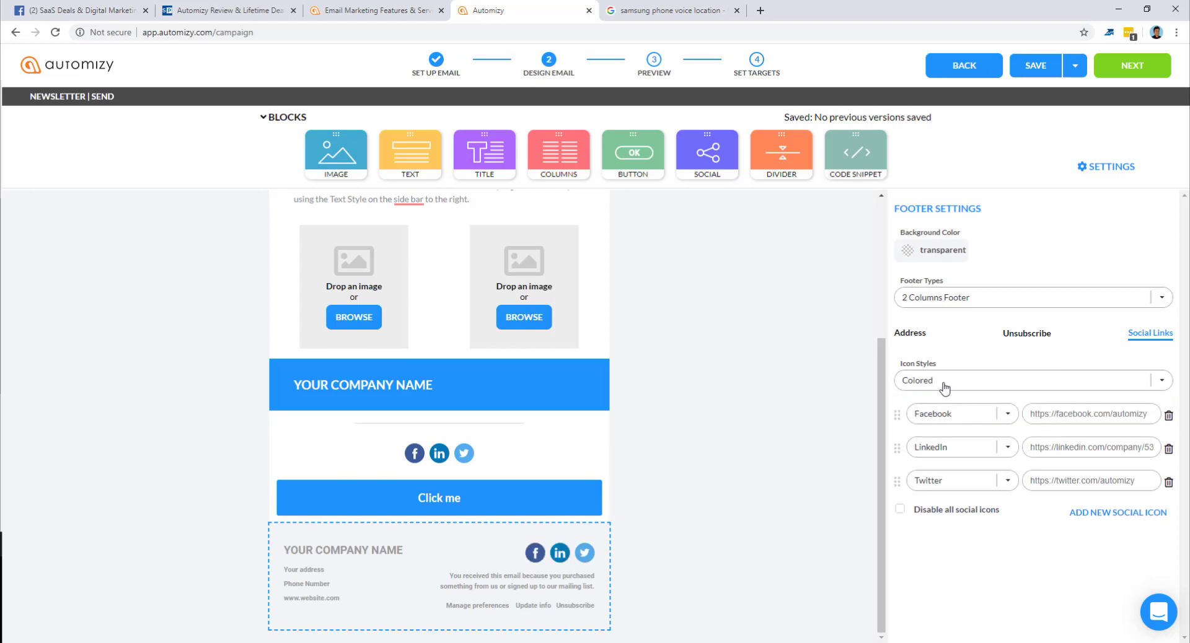
click(945, 387)
click(937, 421)
click(953, 384)
click(938, 407)
Add a Dribbble icon to the footer's social links and browse the other available networks
click(1075, 517)
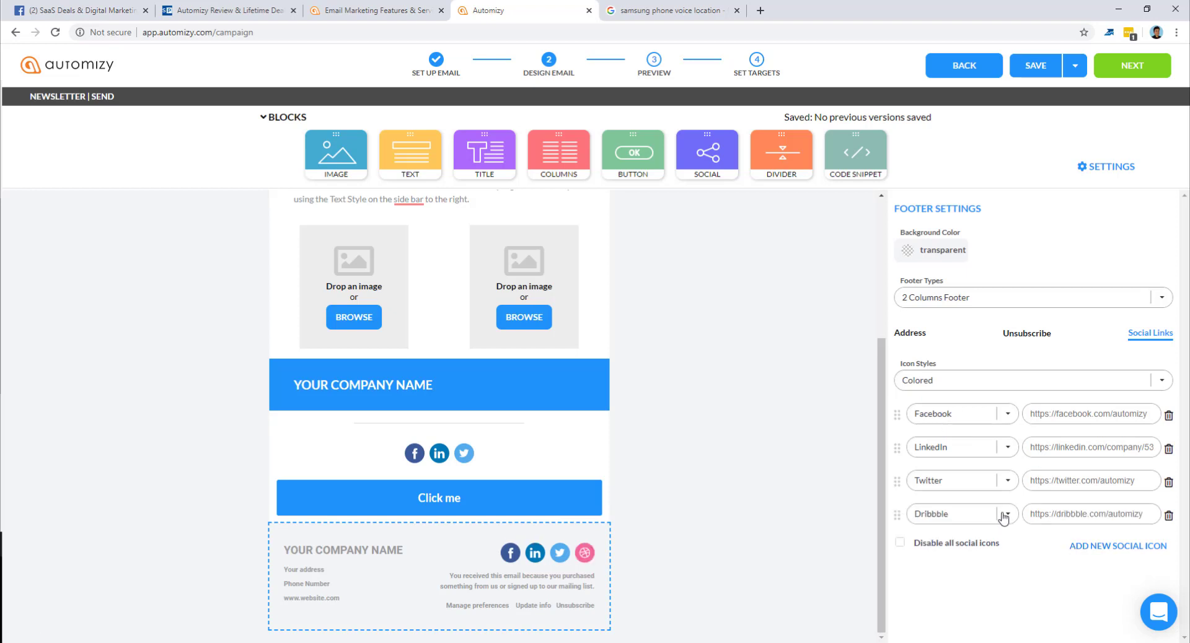
click(998, 515)
scroll(1009, 406, down, 3)
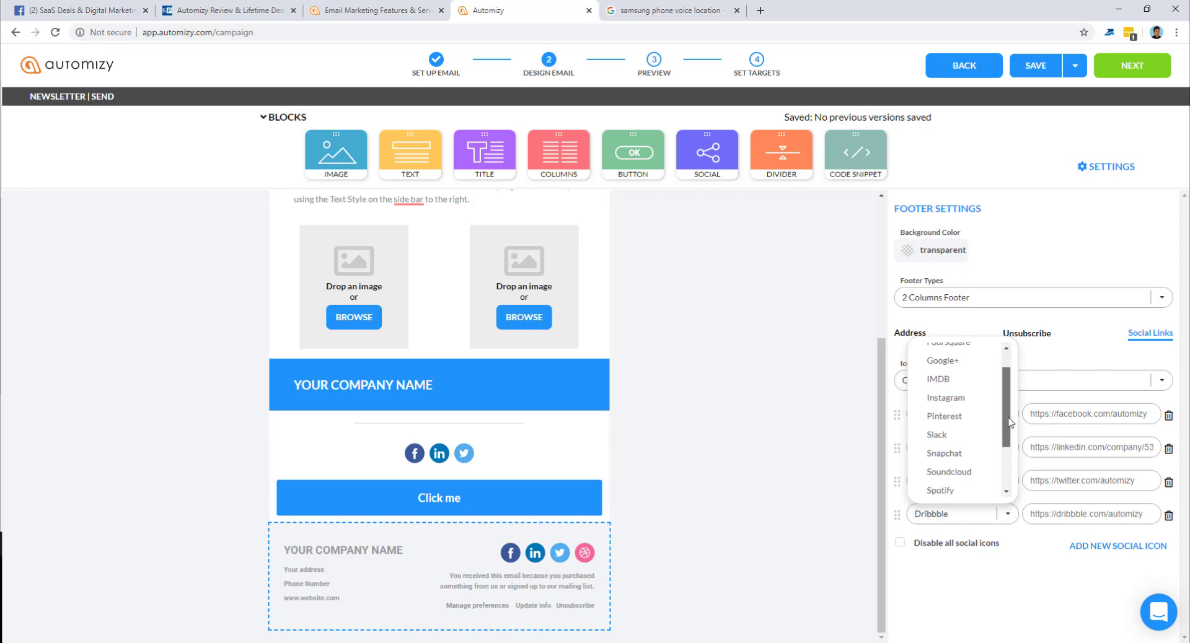
scroll(1012, 409, up, 2)
scroll(1014, 409, up, 1)
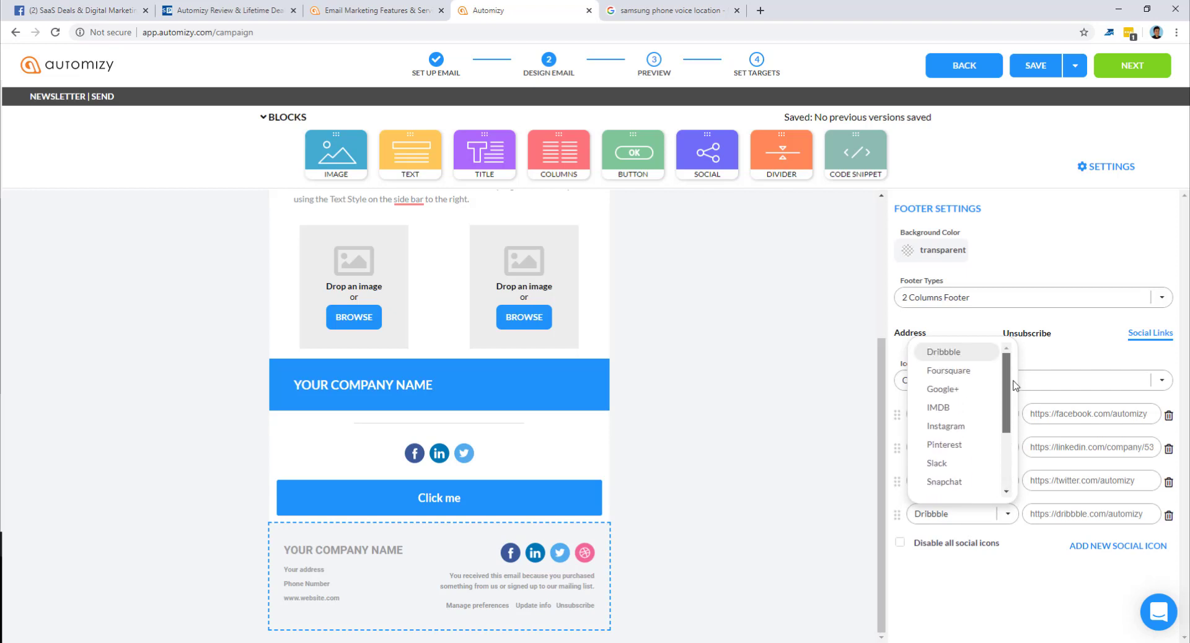
click(995, 591)
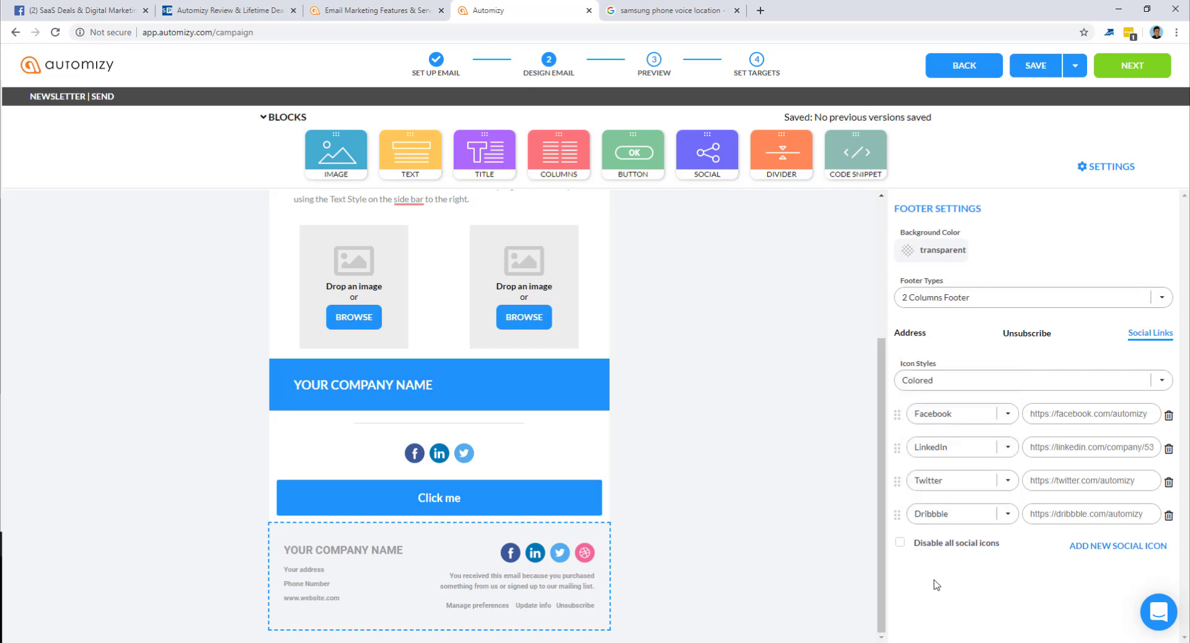
Disable all social icons in the footer and preview the email in the desktop, mobile and tablet views
click(900, 543)
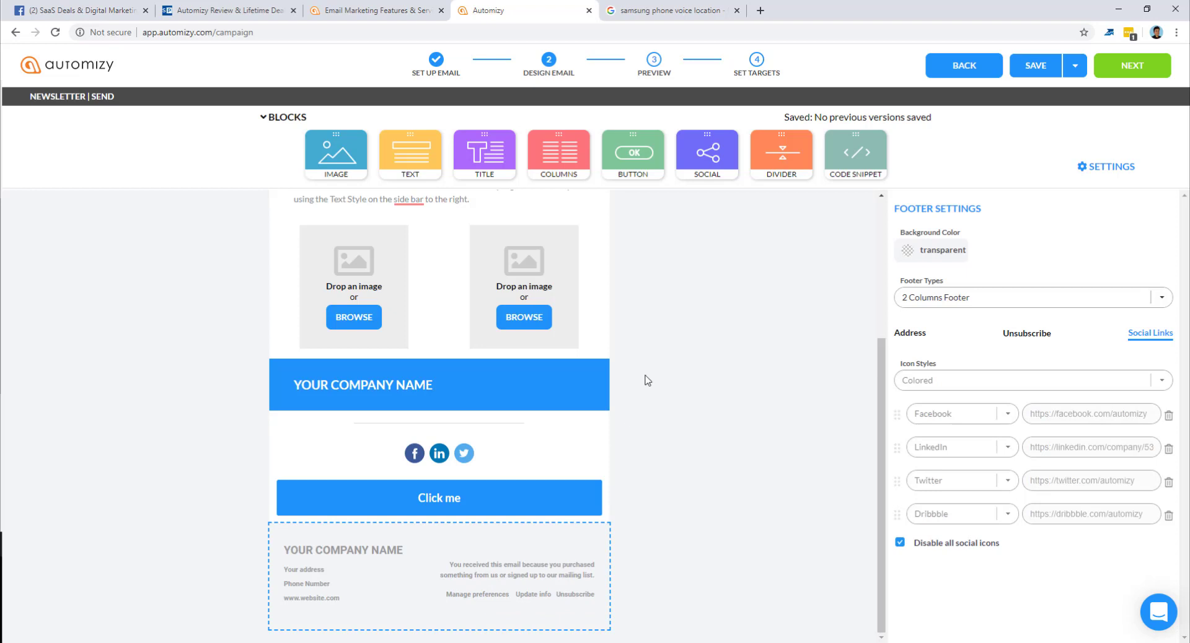
click(1124, 71)
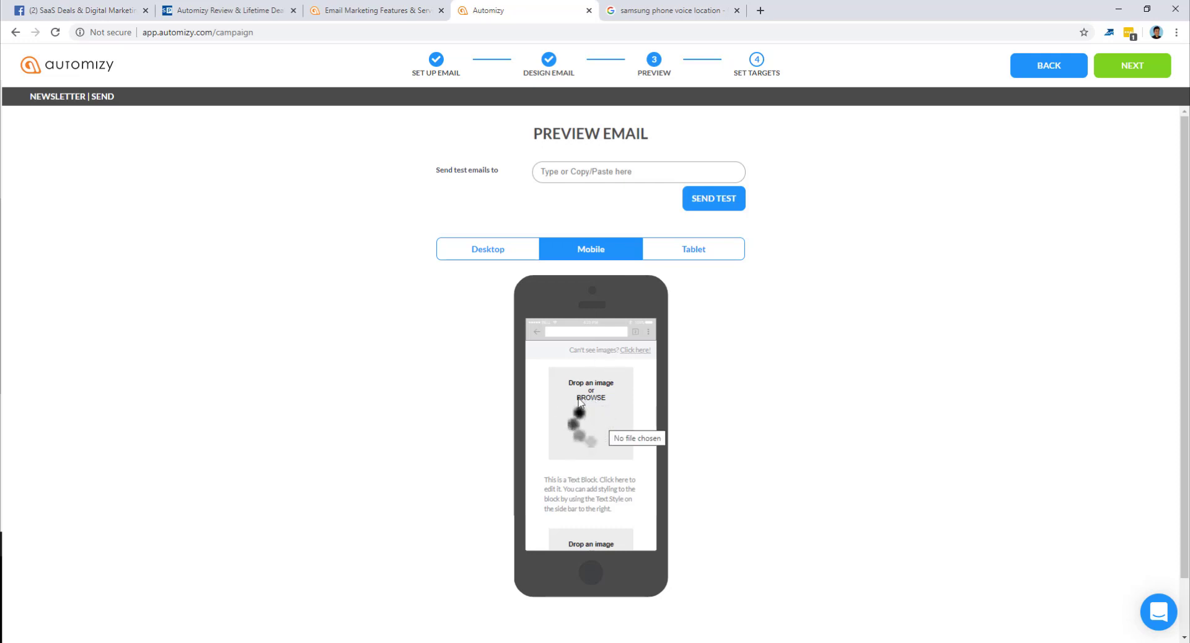
click(496, 254)
click(593, 254)
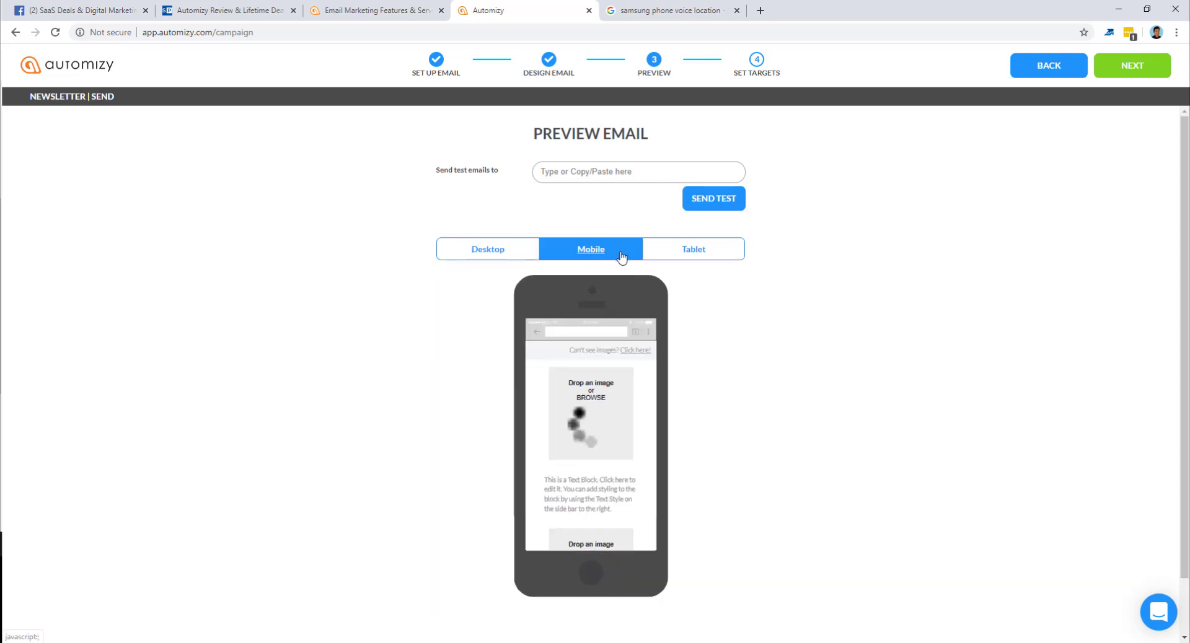
click(695, 249)
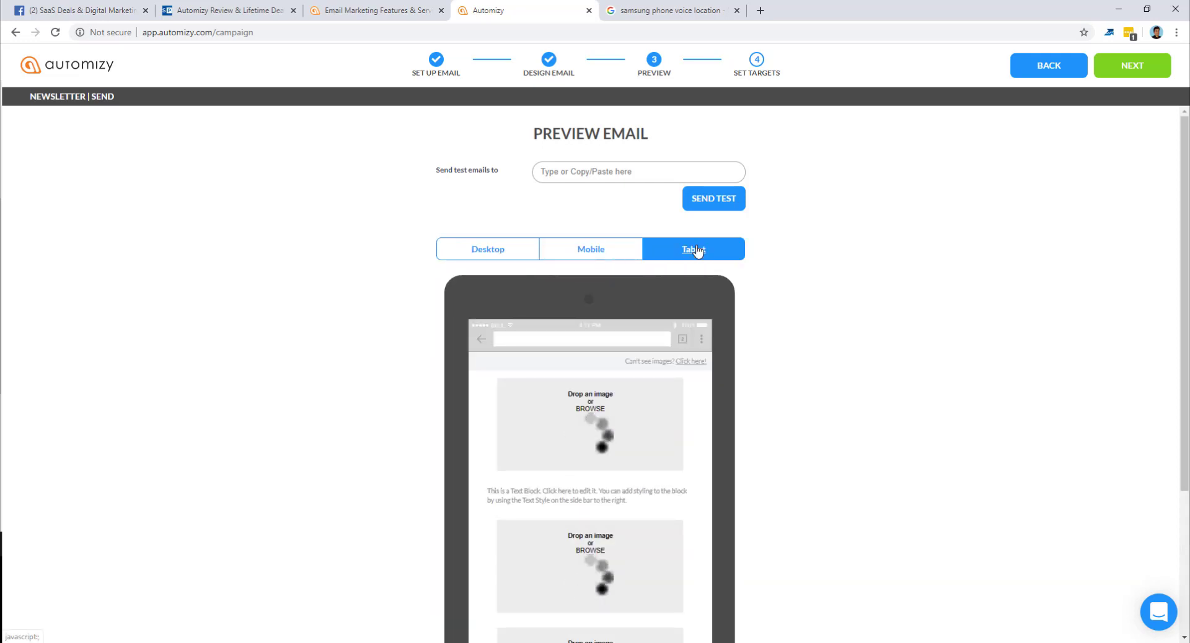
Add the suggested address as the test email recipient, and read the target settings' explanation of Resend to non-openers
click(594, 172)
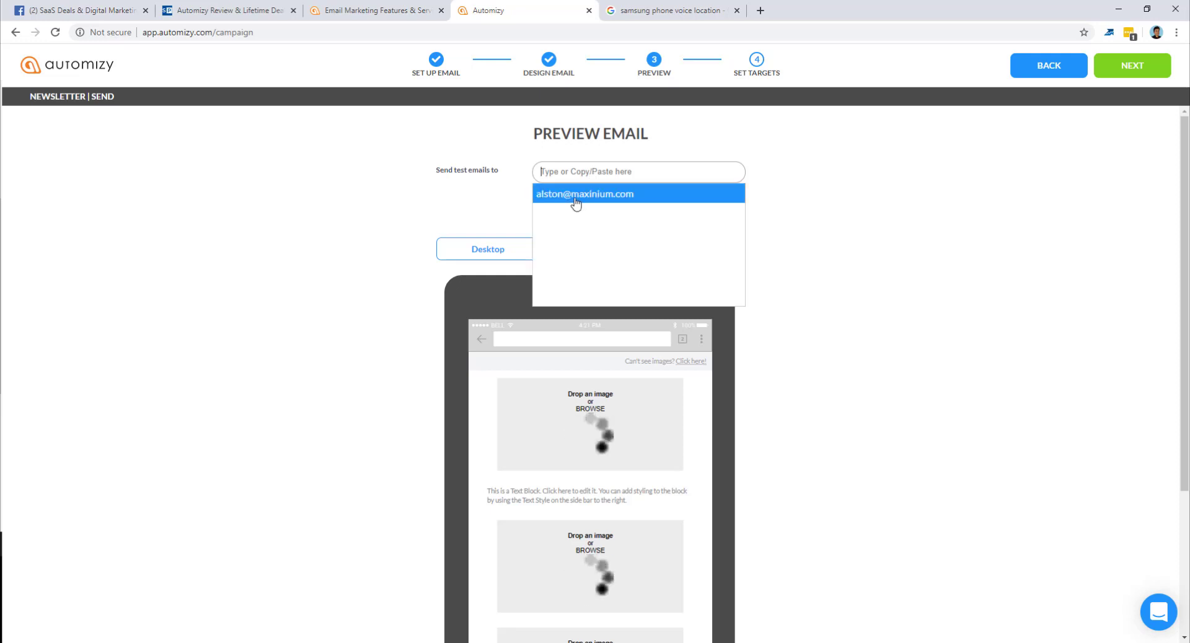
click(572, 197)
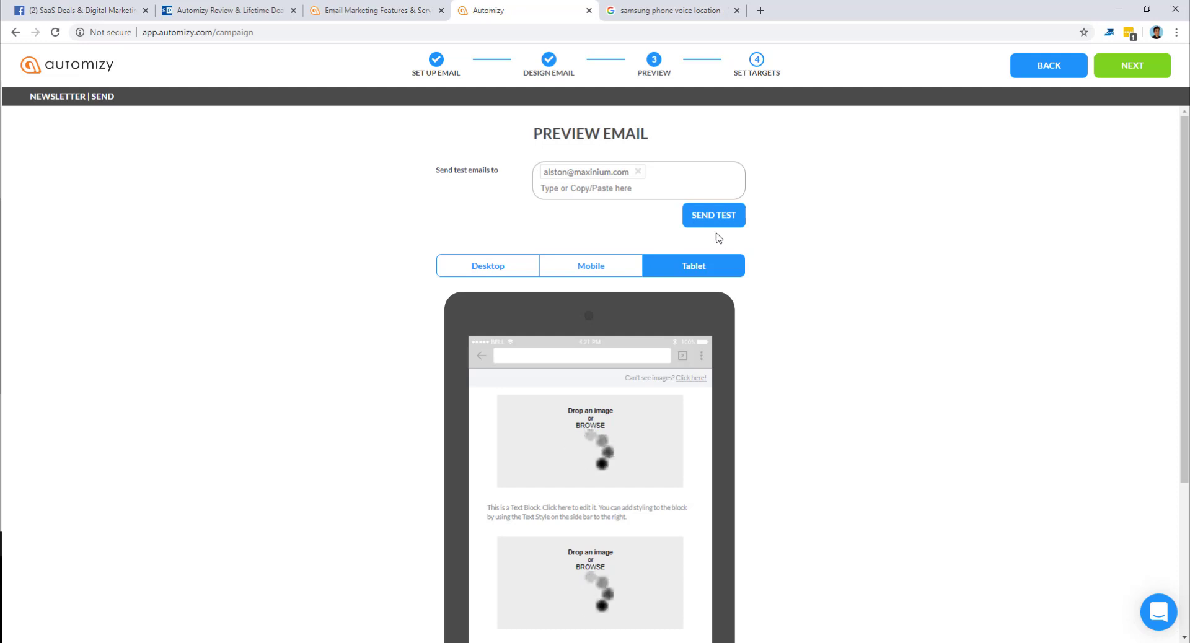
click(1130, 66)
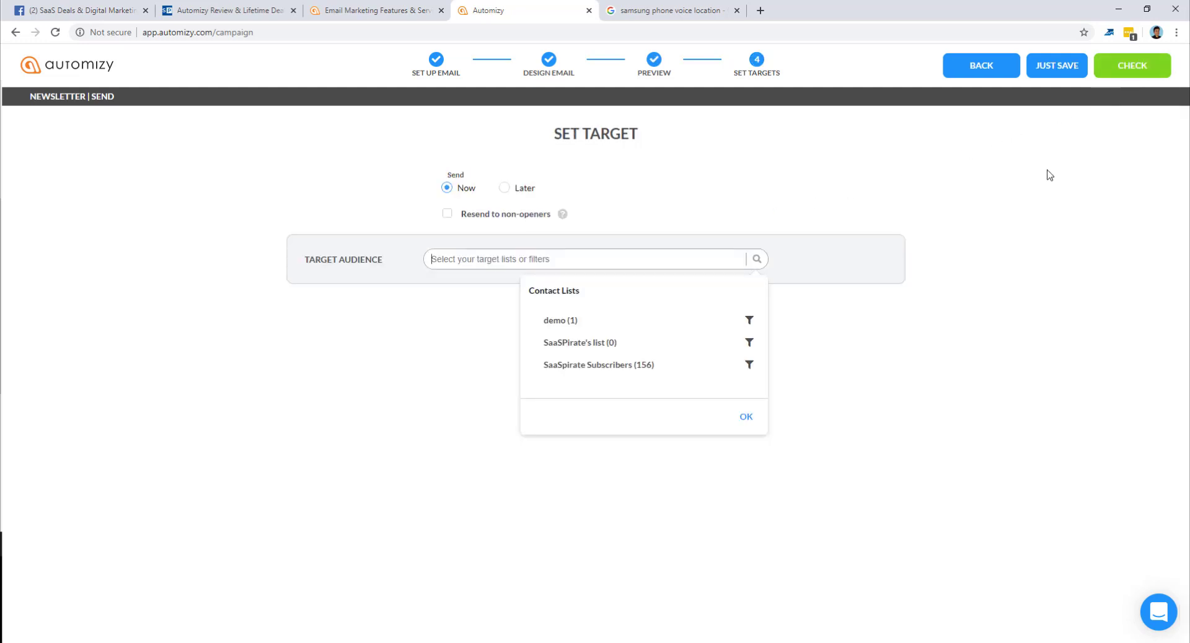
click(974, 183)
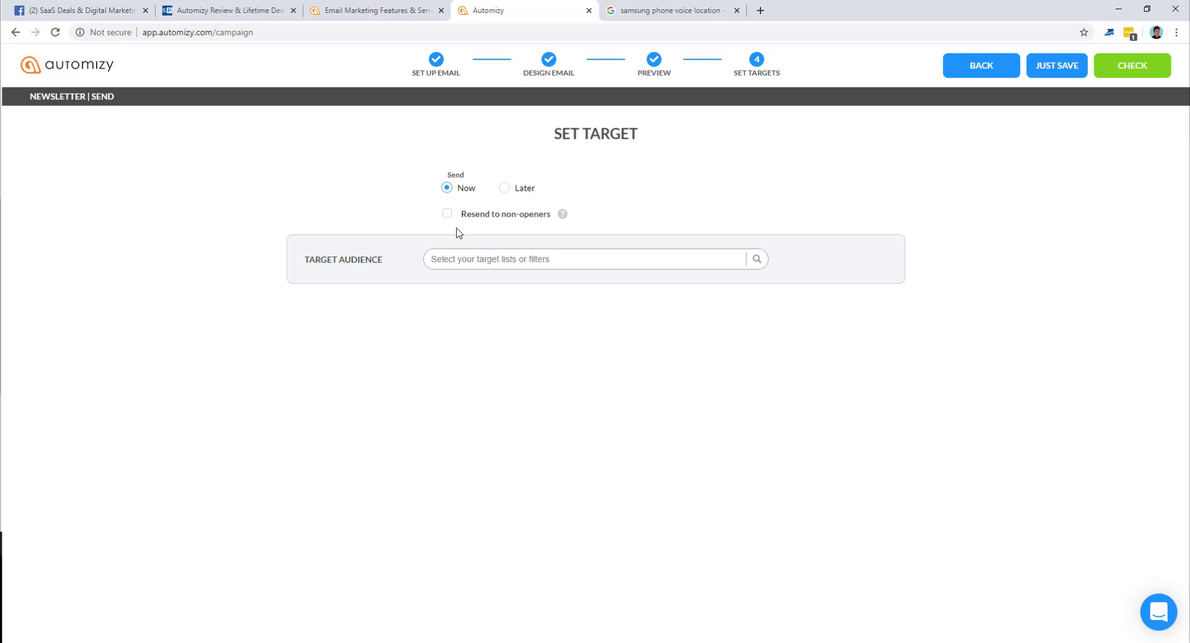
mouse_move(562, 215)
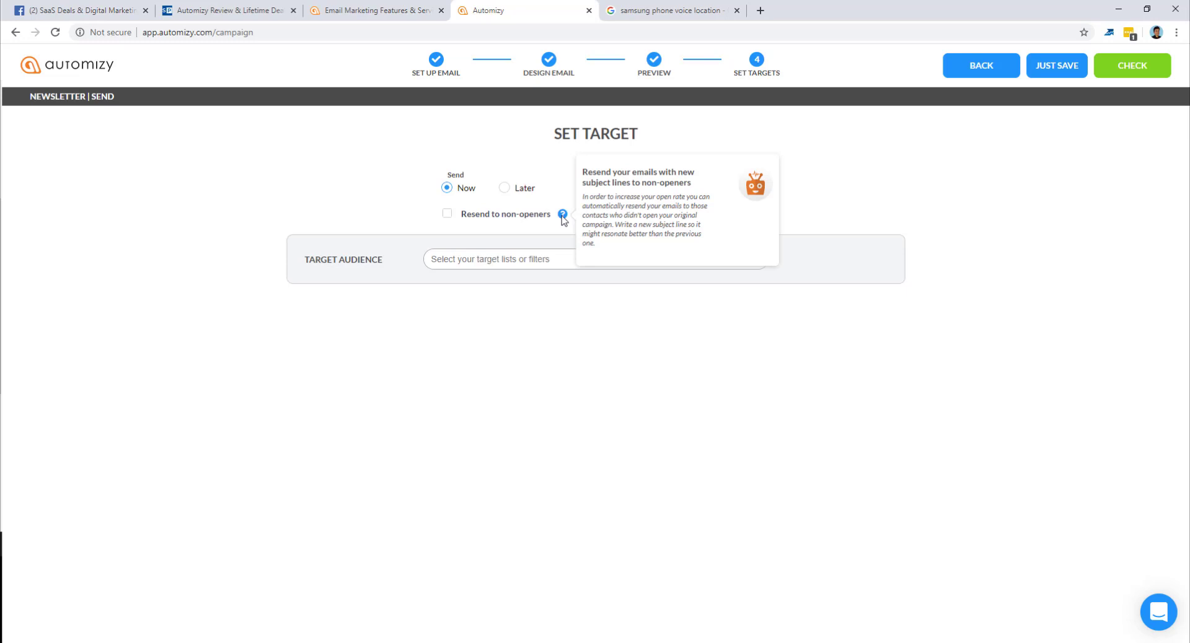
Set the demo contact list as the campaign's target audience and check the filter options for that list
click(459, 259)
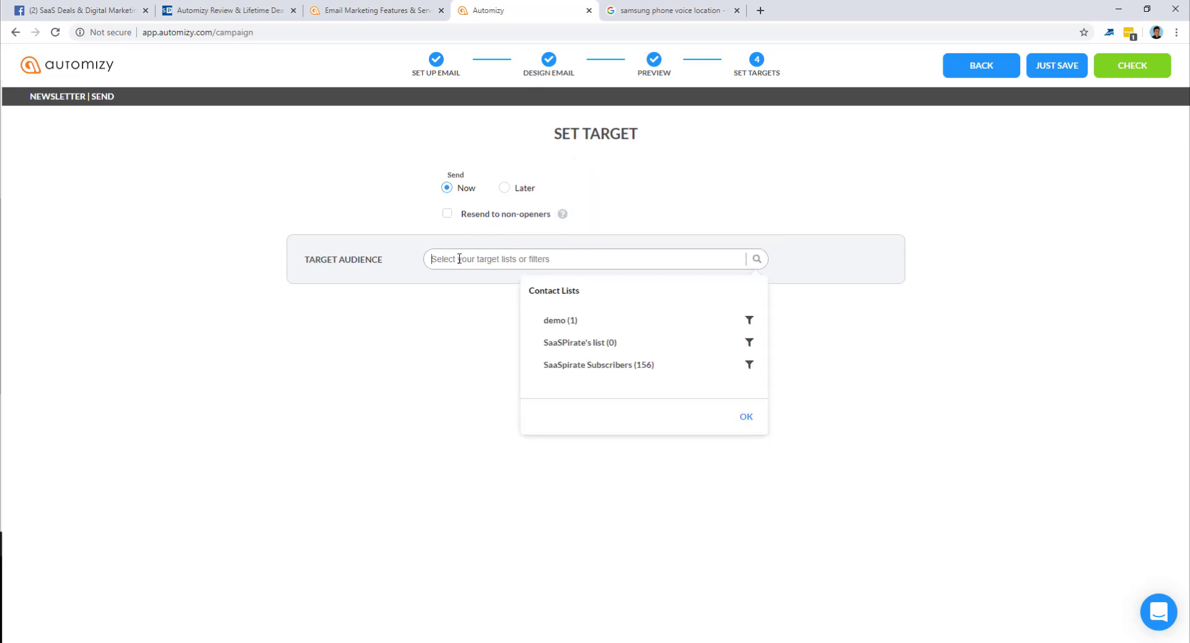
click(571, 330)
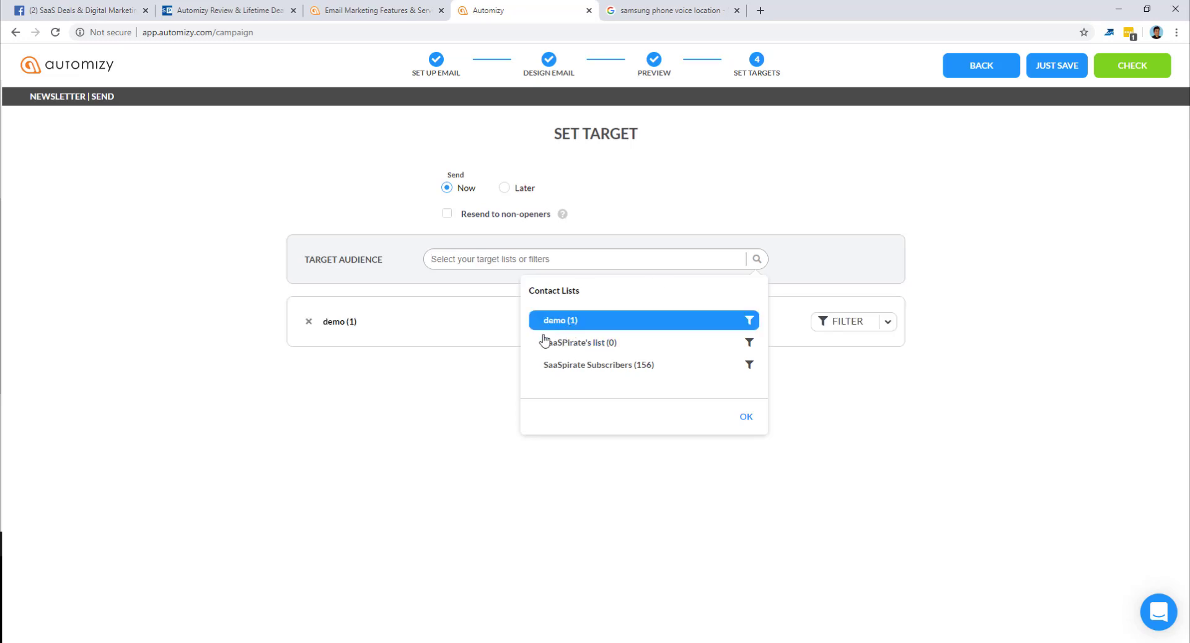
click(400, 384)
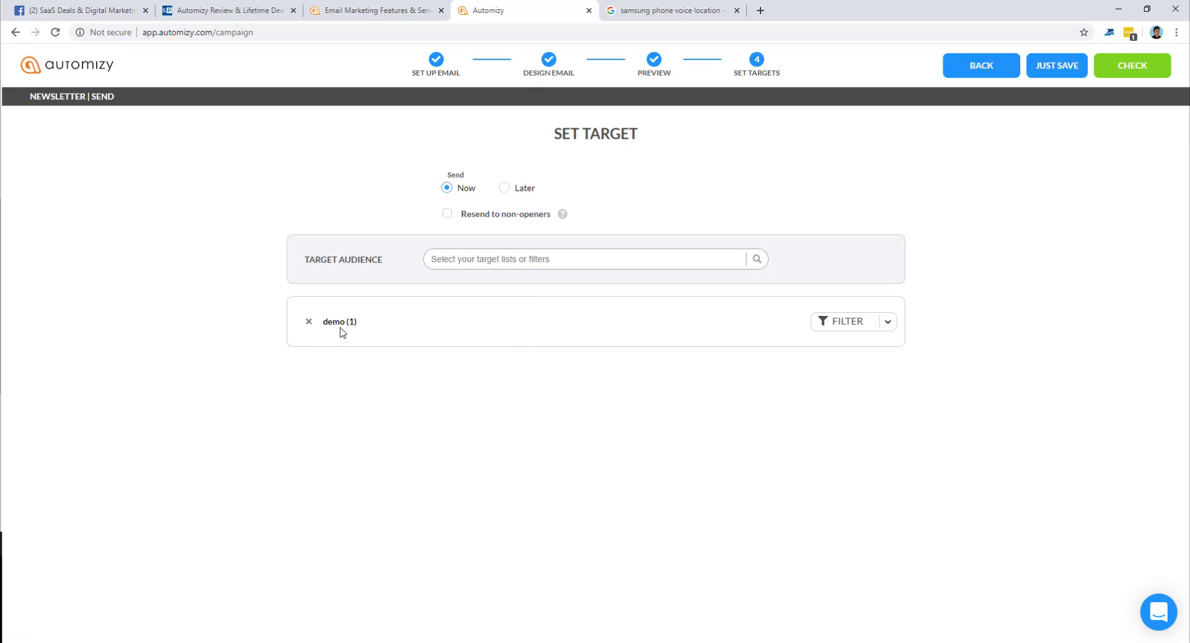
click(888, 324)
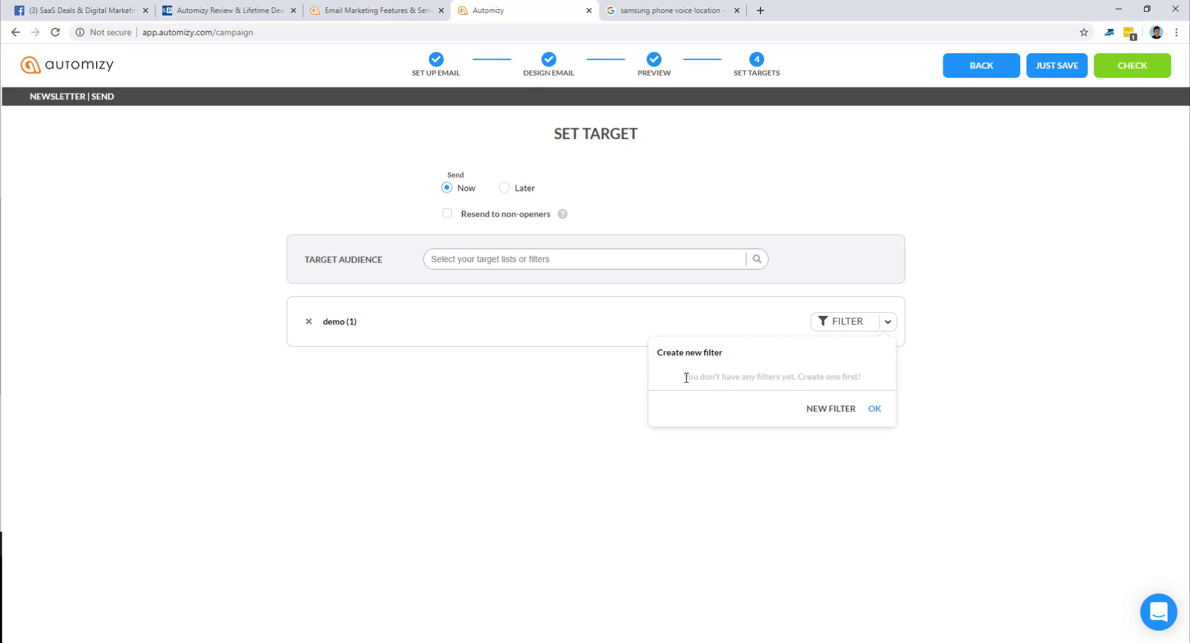
click(588, 351)
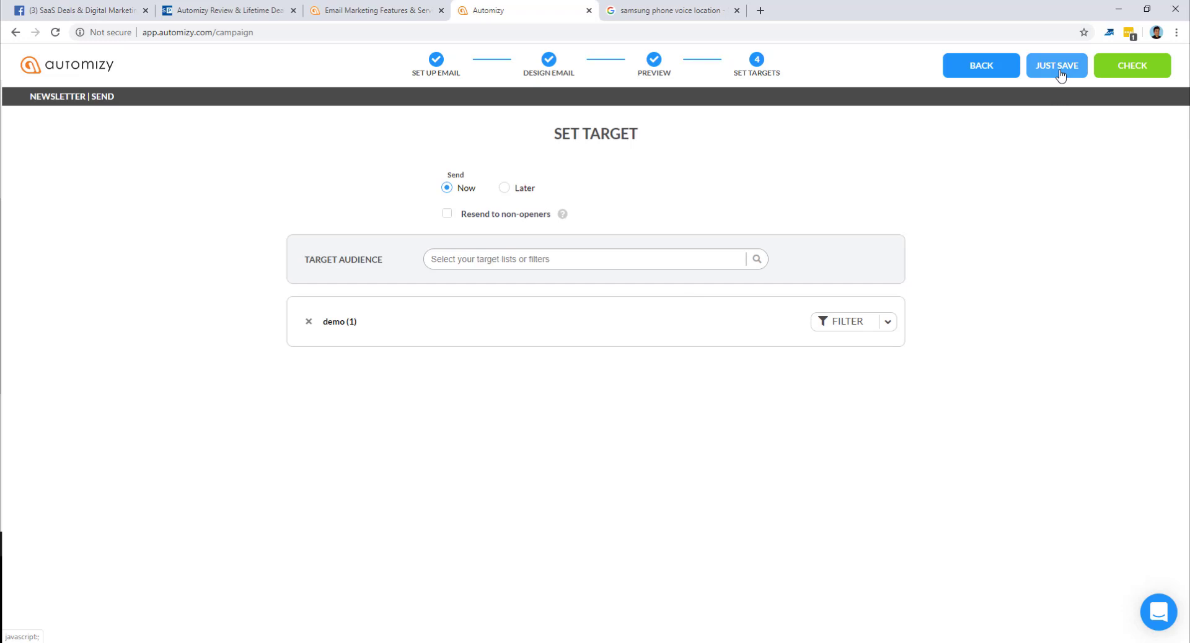
Review the recipients, sender, subject line and scheduling before sending, and send the campaign now
click(1143, 73)
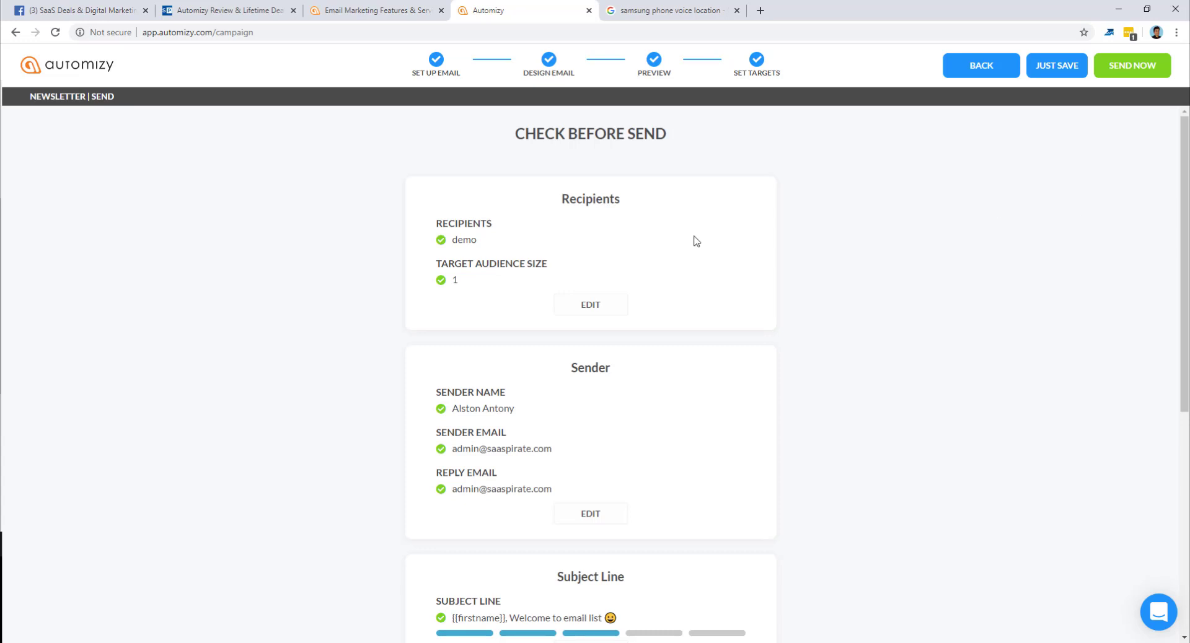
scroll(512, 250, down, 2)
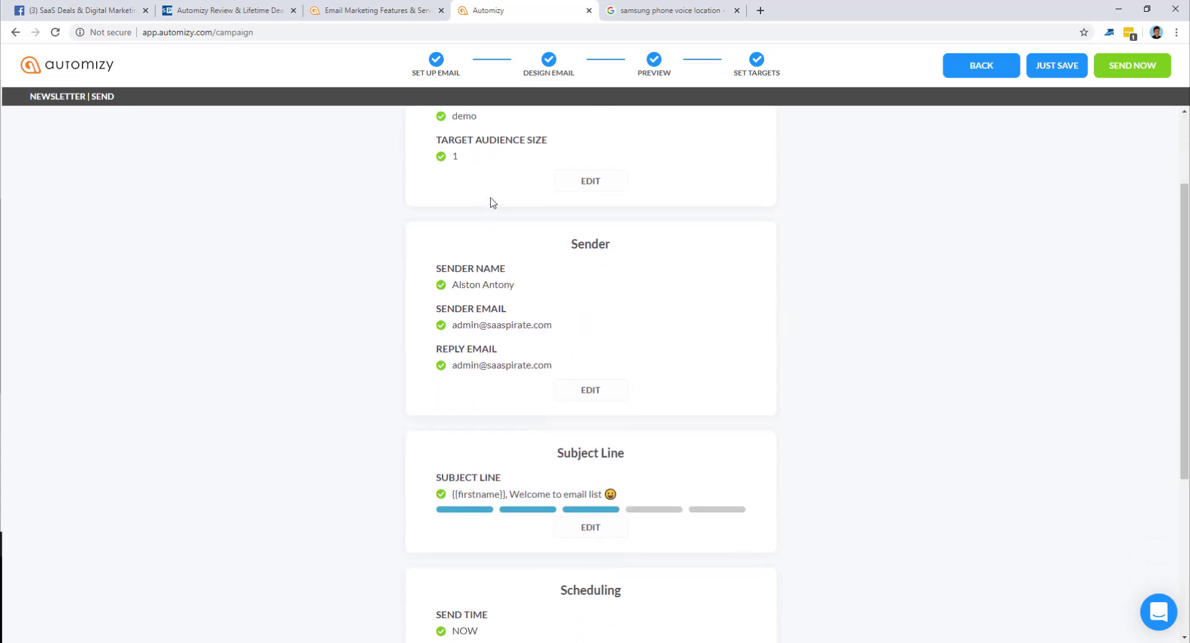
scroll(558, 270, down, 2)
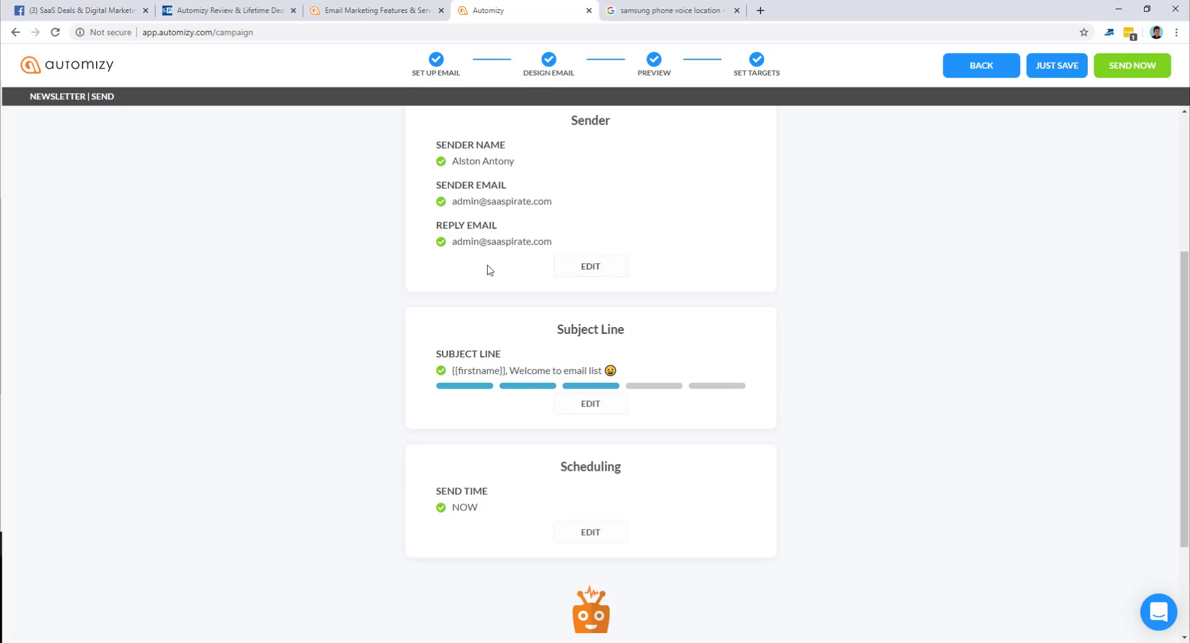
scroll(468, 361, down, 1)
scroll(468, 361, down, 2)
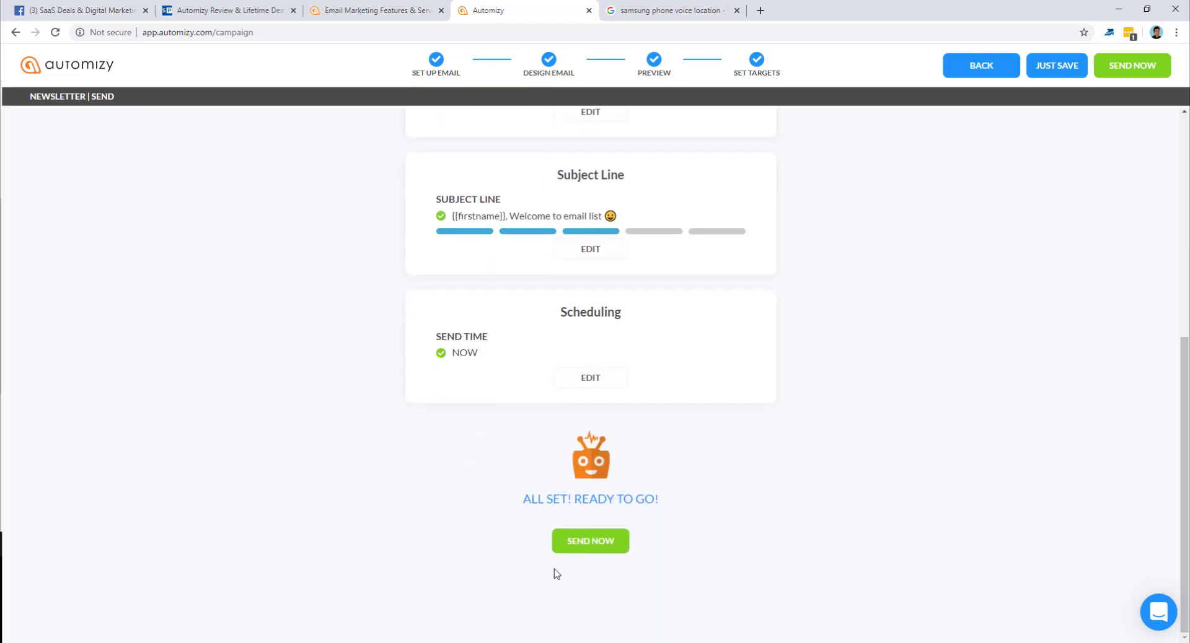
click(593, 551)
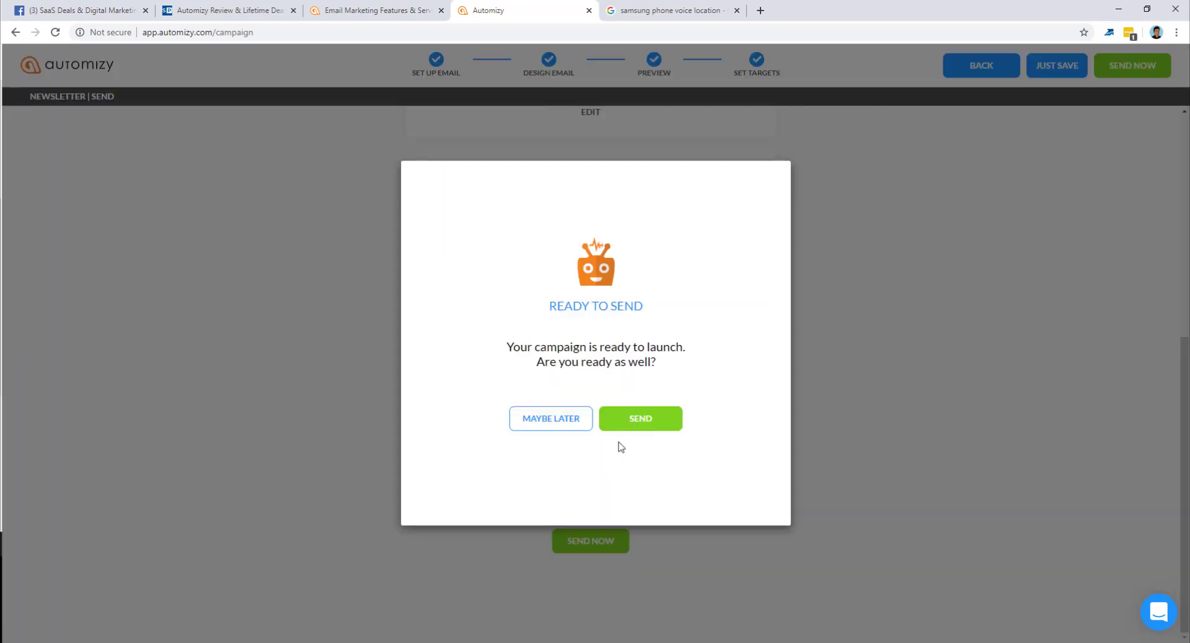
click(623, 427)
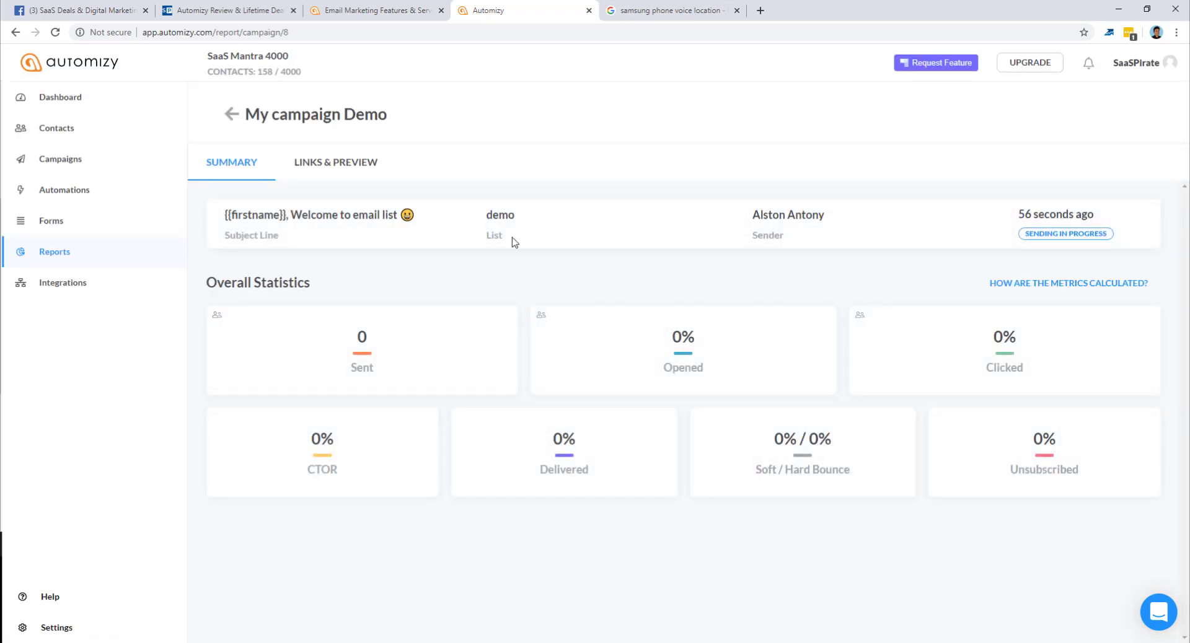
Reload the sent campaign's report and examine its overall statistics, top performing links and email preview
right_click(513, 275)
click(525, 306)
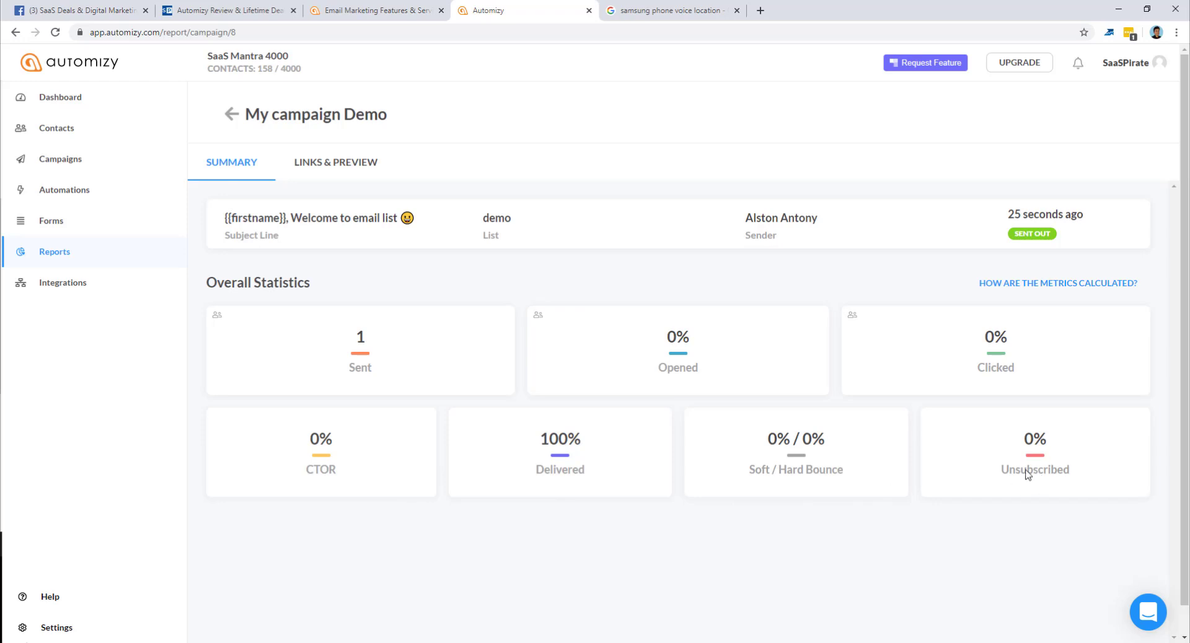
click(356, 165)
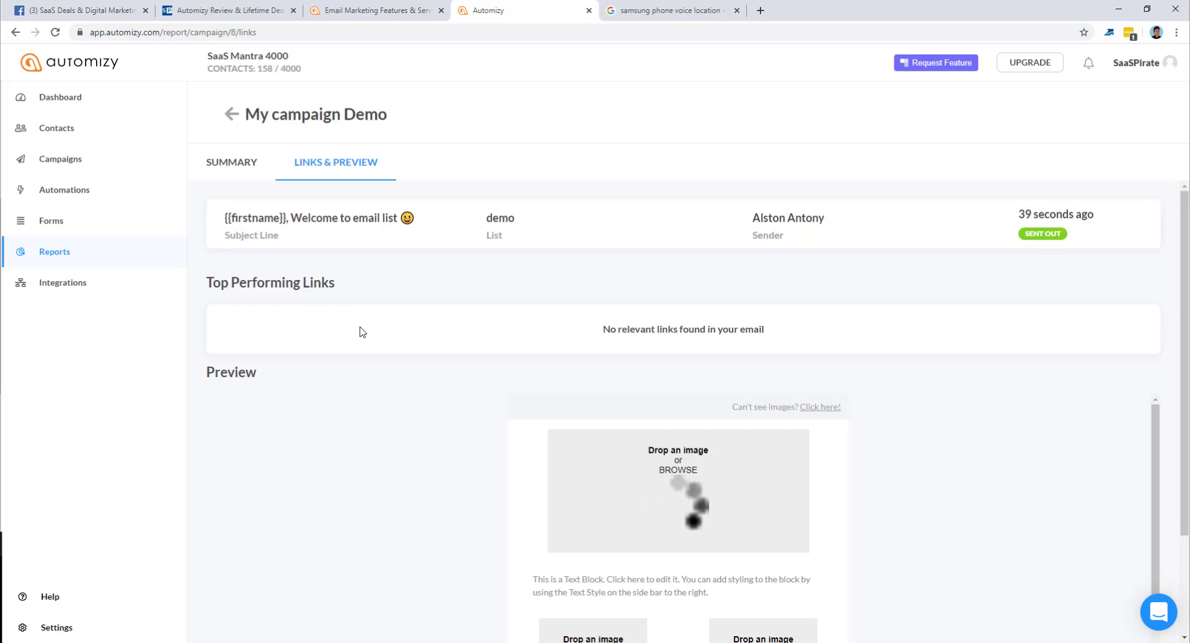
scroll(969, 334, down, 1)
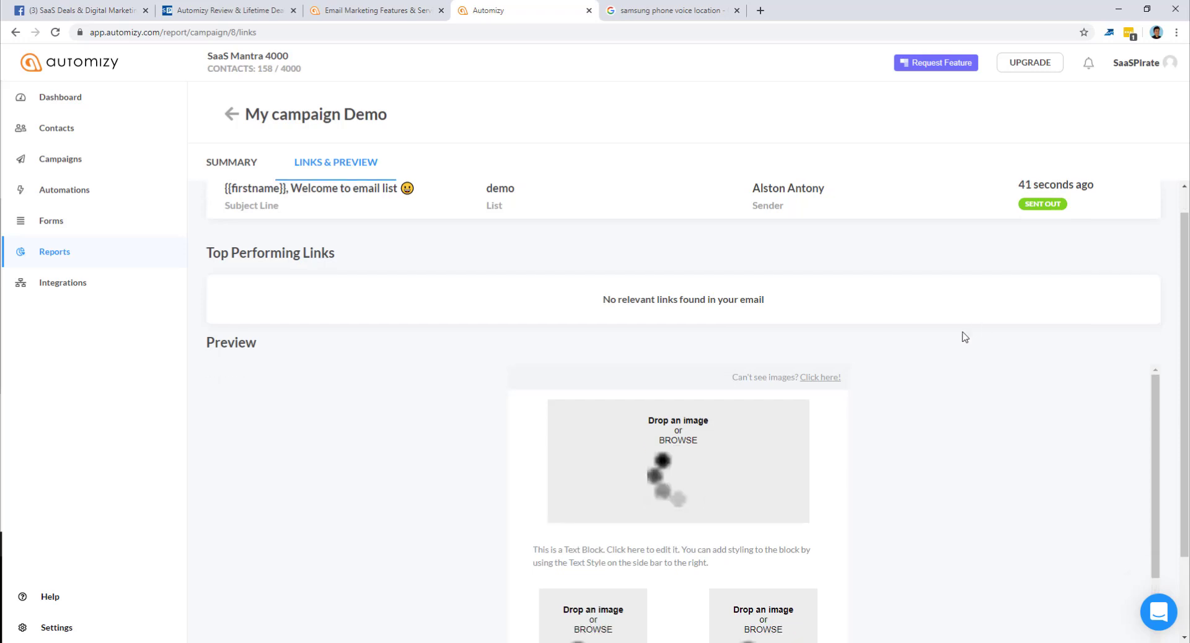
scroll(964, 337, down, 2)
scroll(511, 313, down, 4)
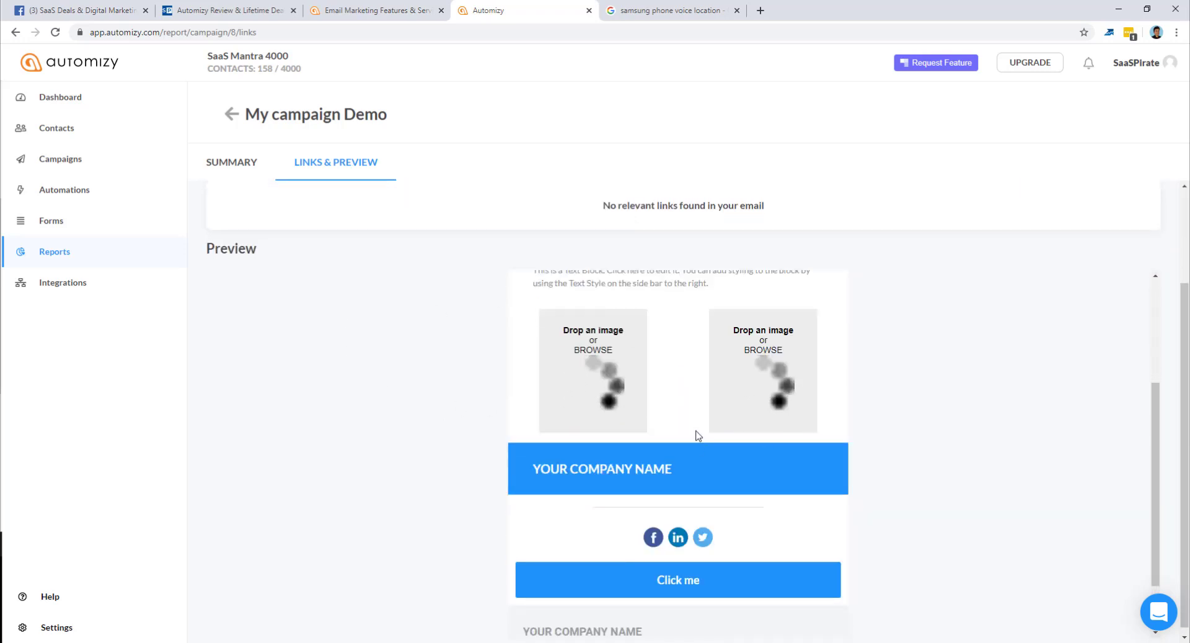
scroll(699, 435, down, 2)
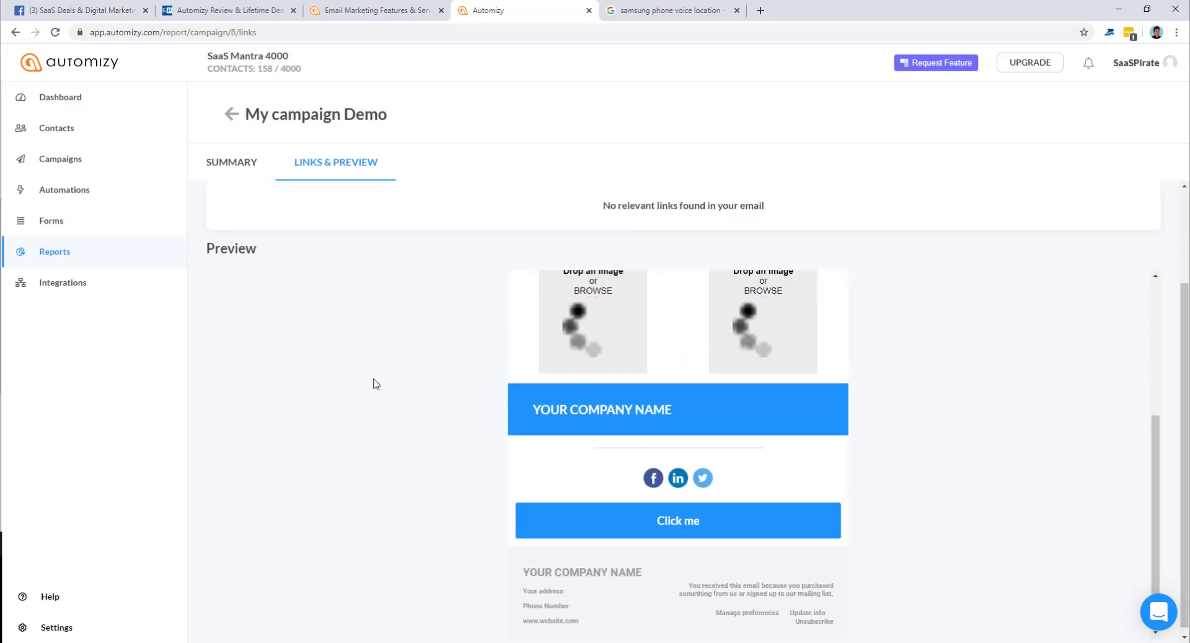
Open the statistics of the saaspirate-5-1-2020 campaign and examine its summary, A/B test results and top performing links
click(114, 258)
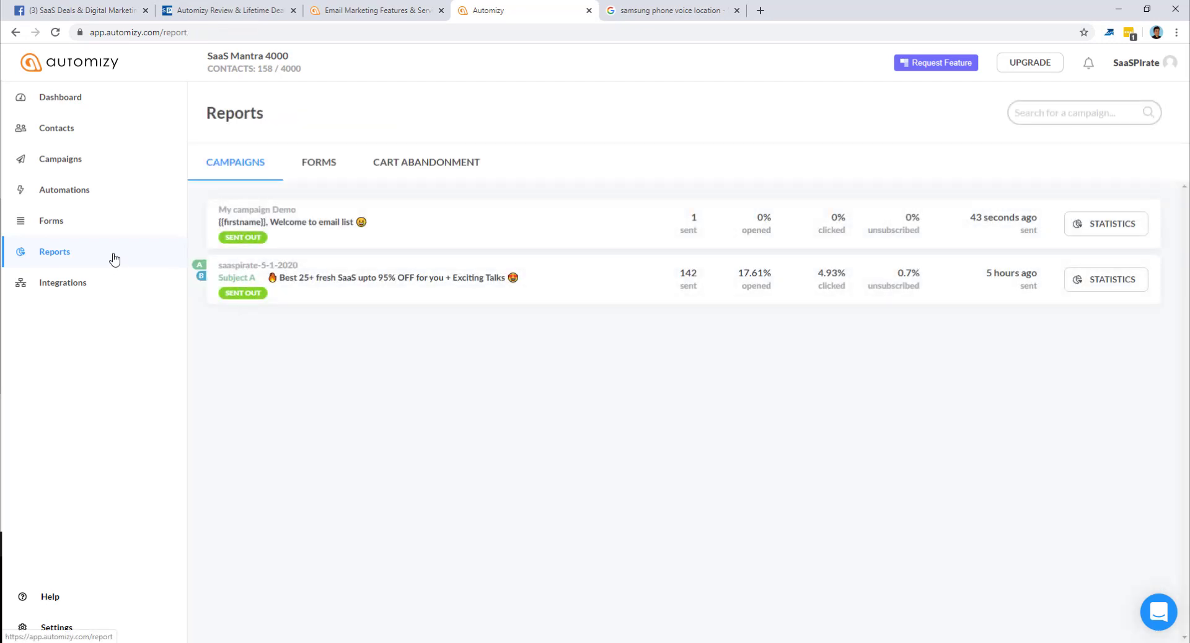
click(92, 186)
click(103, 156)
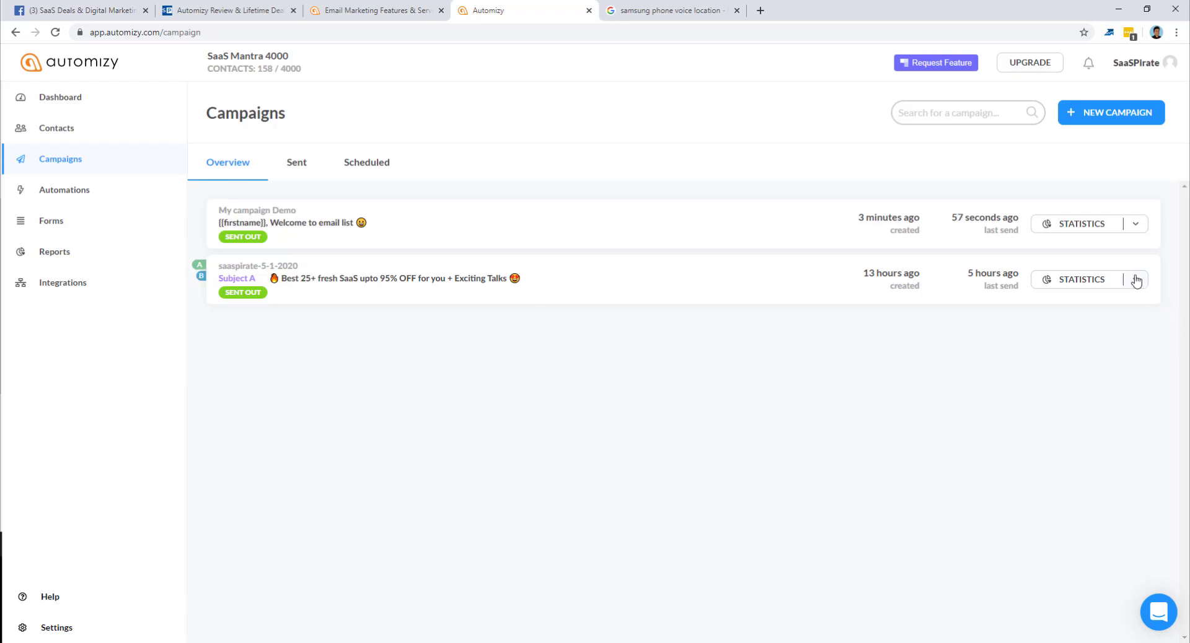
click(1094, 282)
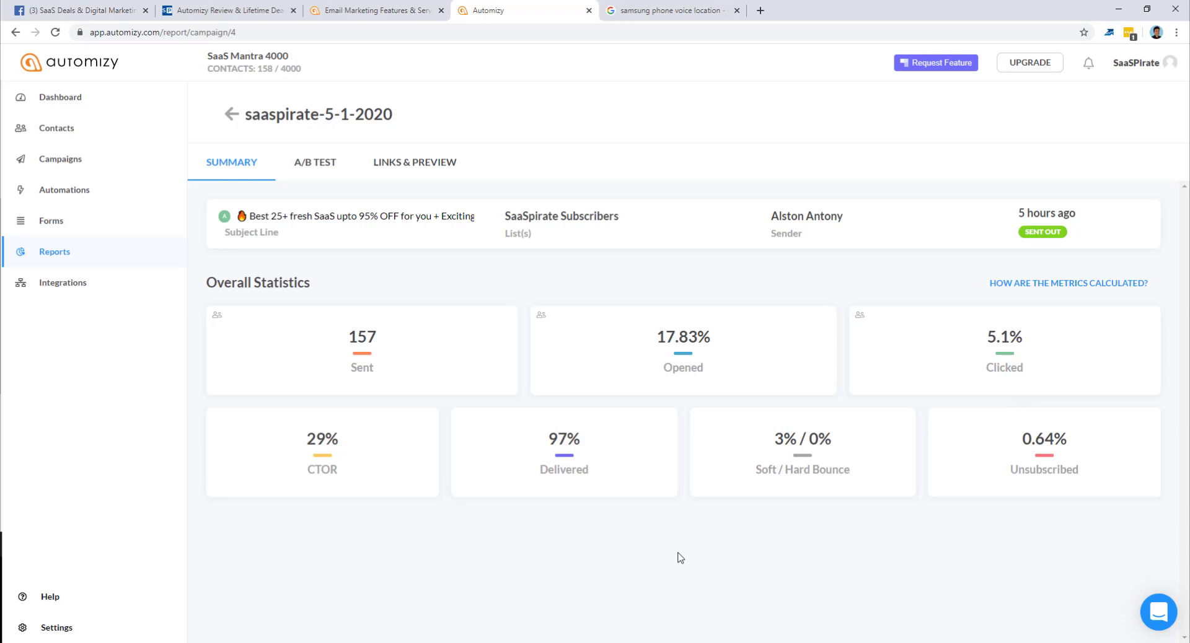
click(316, 175)
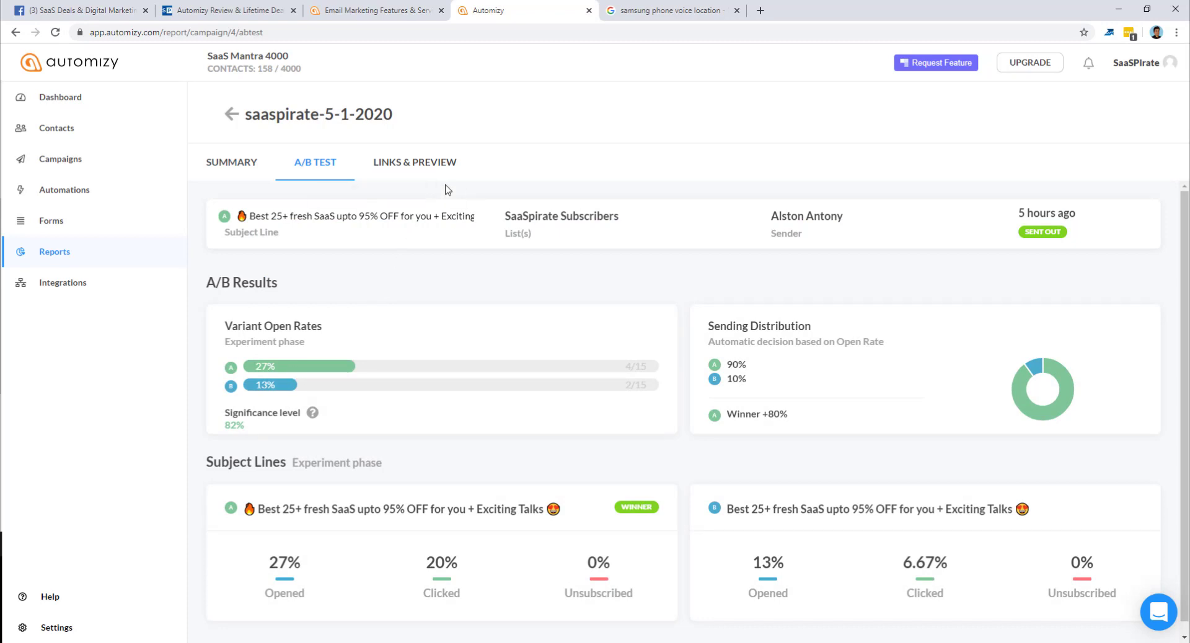
click(427, 168)
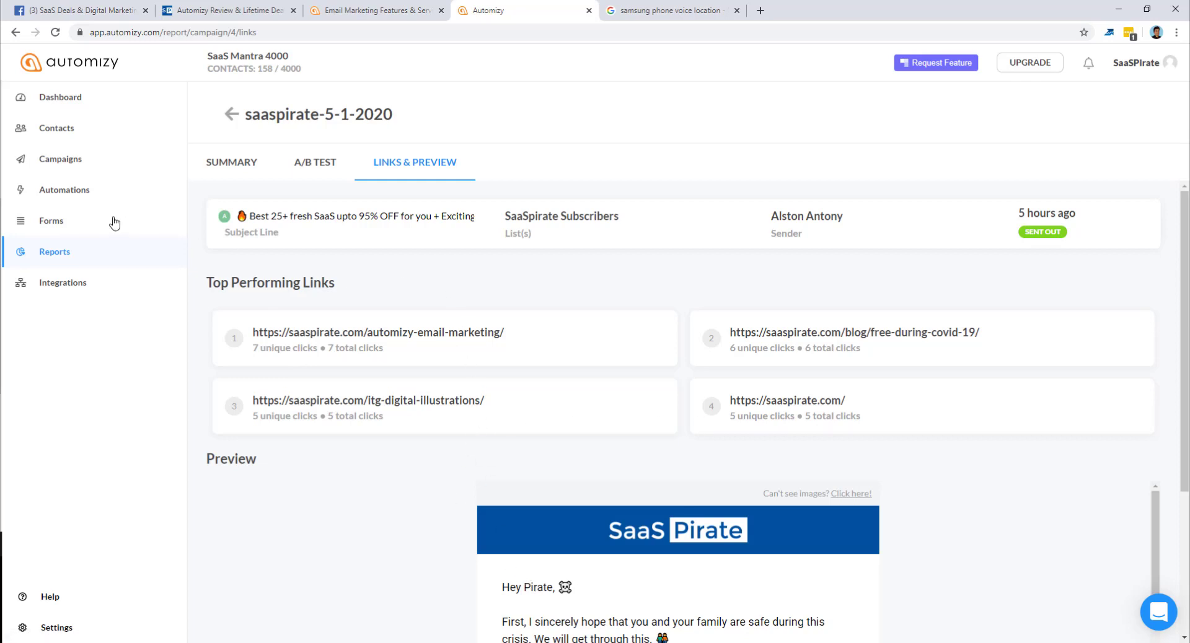
Start a new automation and look through the available templates, from the blank canvas to Lead Magnet Delivery
click(85, 159)
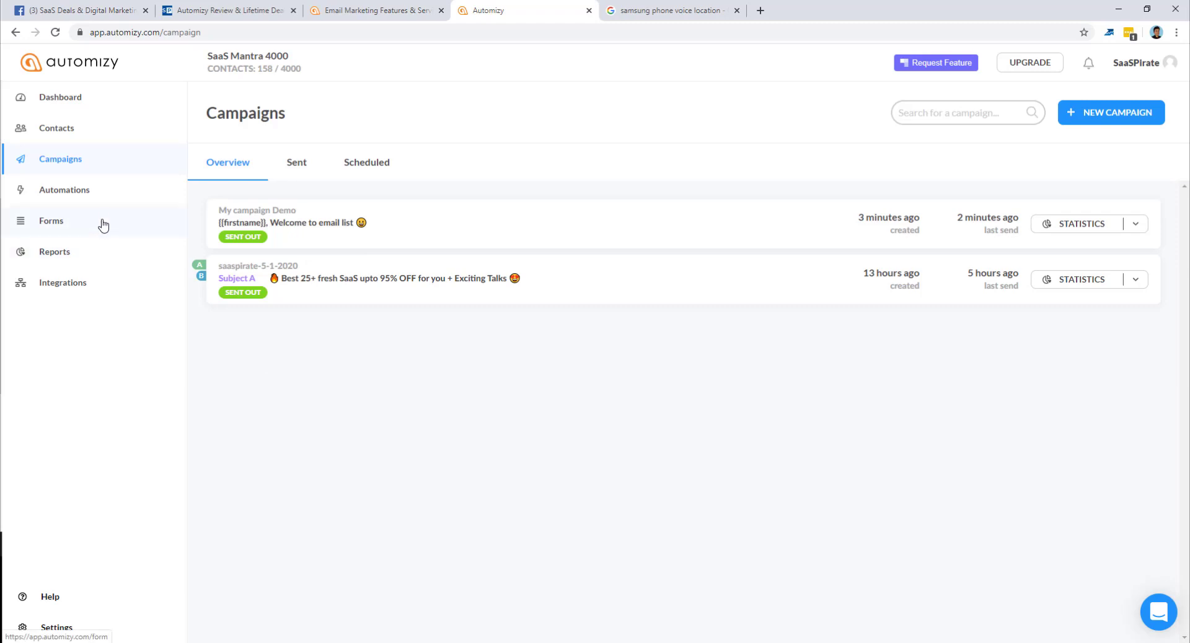
click(102, 199)
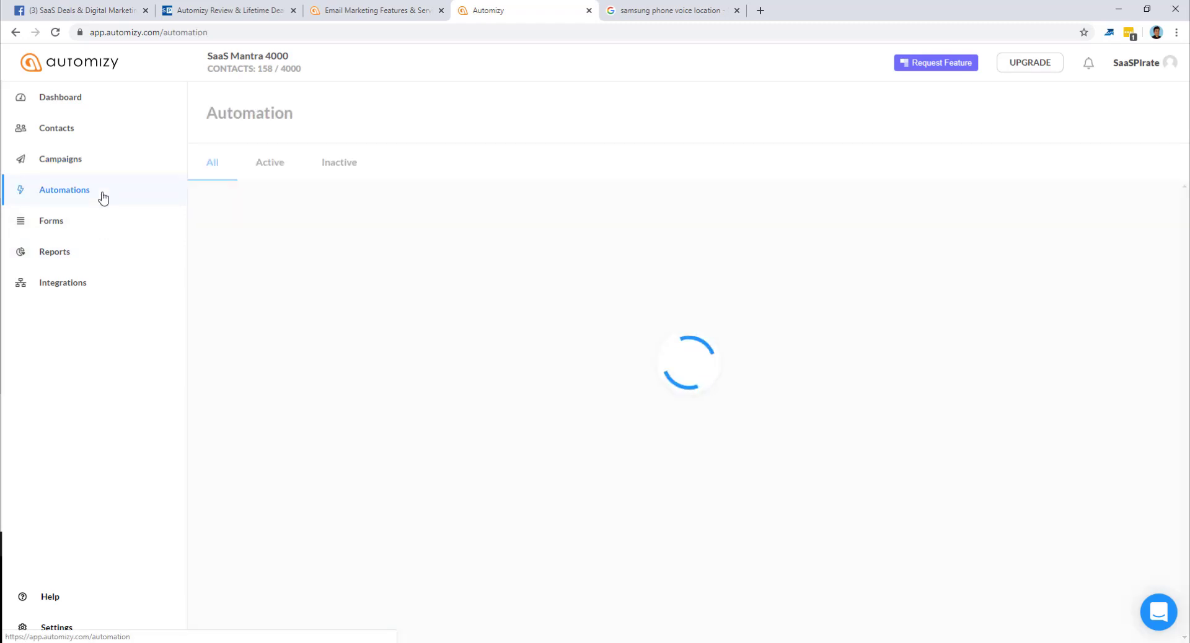
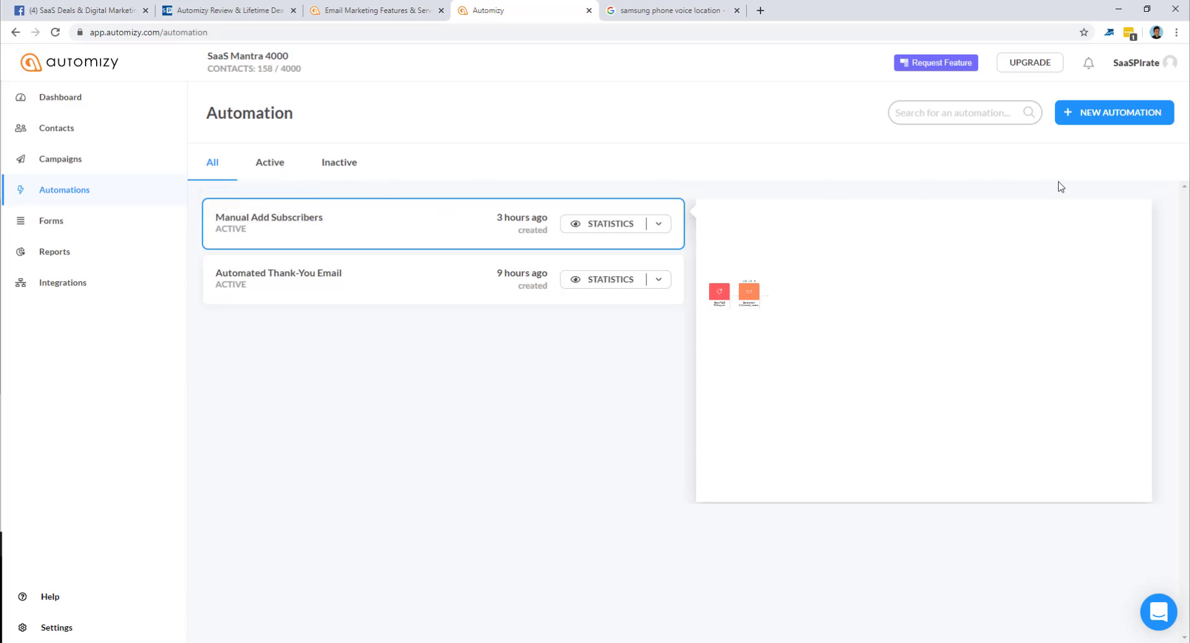
click(1106, 122)
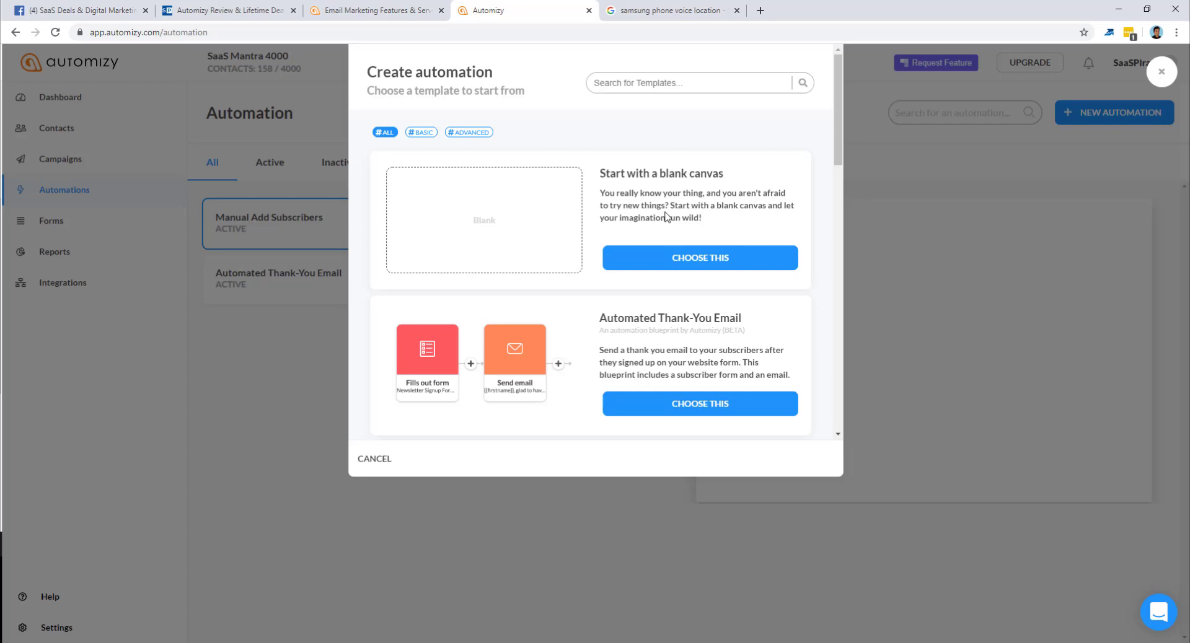
scroll(666, 216, down, 2)
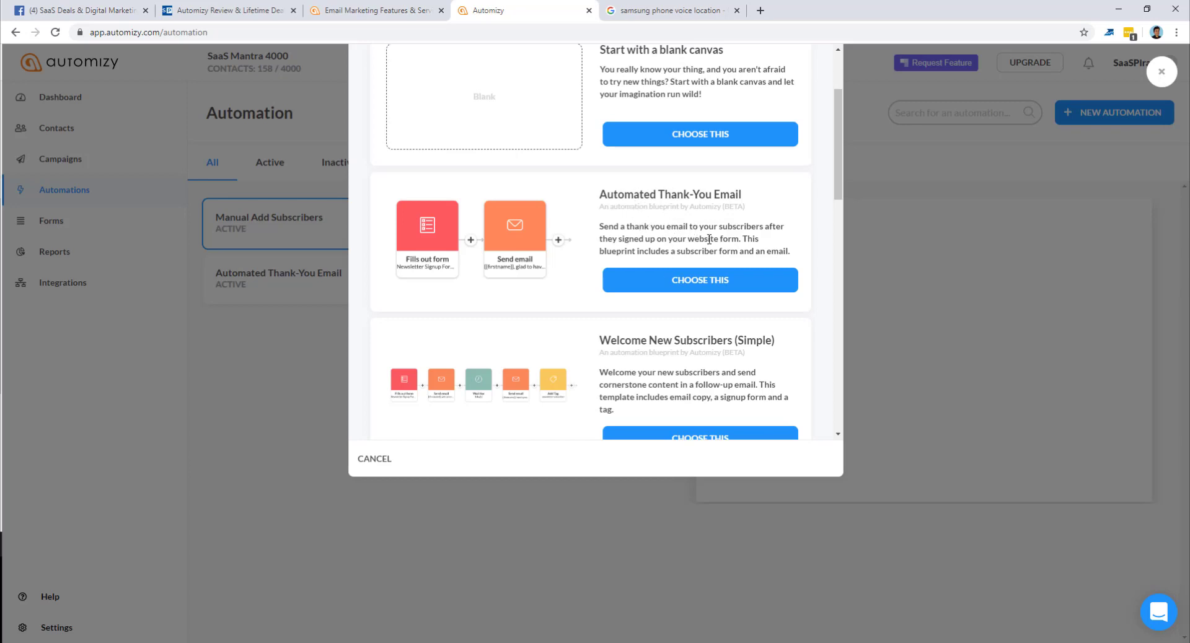
scroll(709, 239, down, 2)
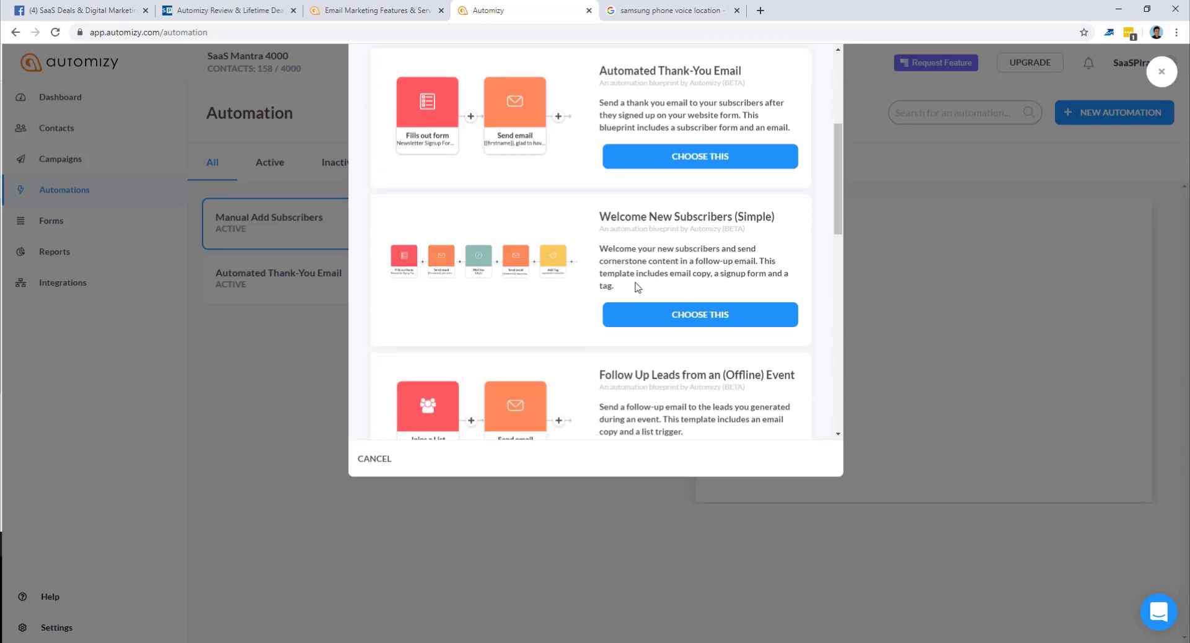
scroll(682, 333, down, 2)
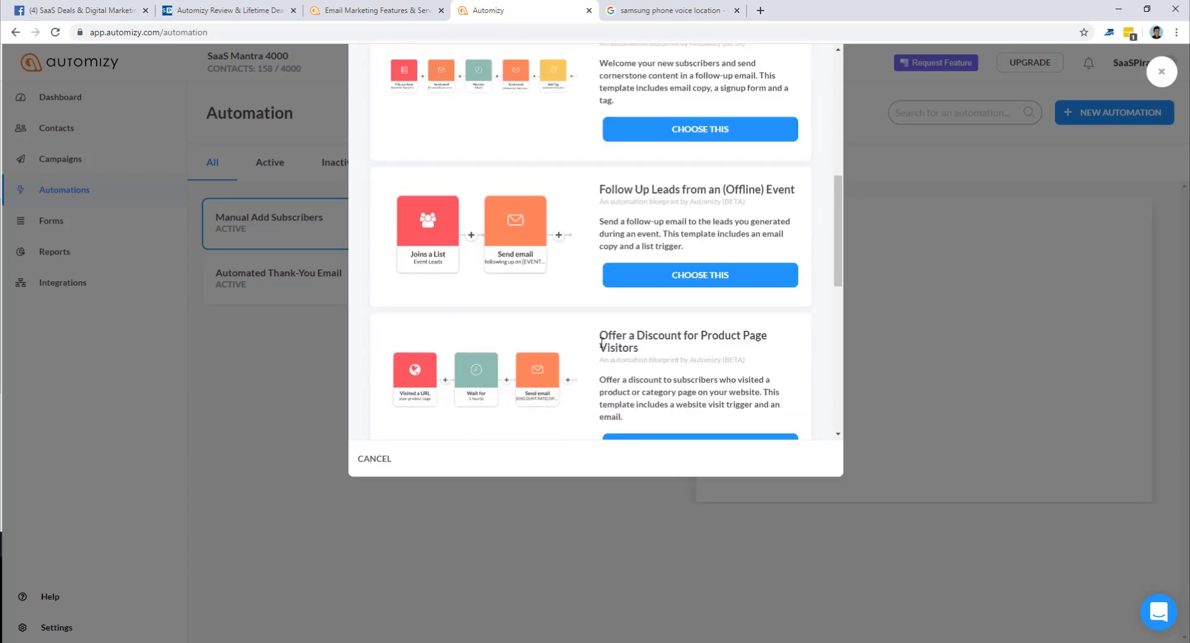
scroll(748, 310, down, 2)
scroll(748, 310, down, 7)
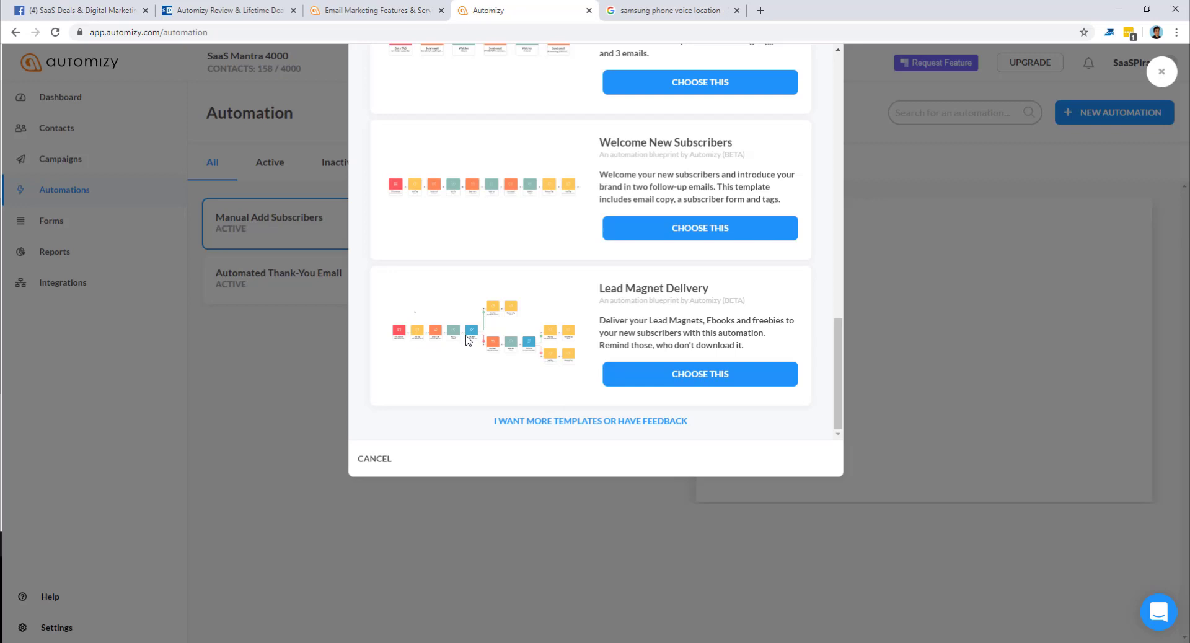
scroll(467, 339, up, 15)
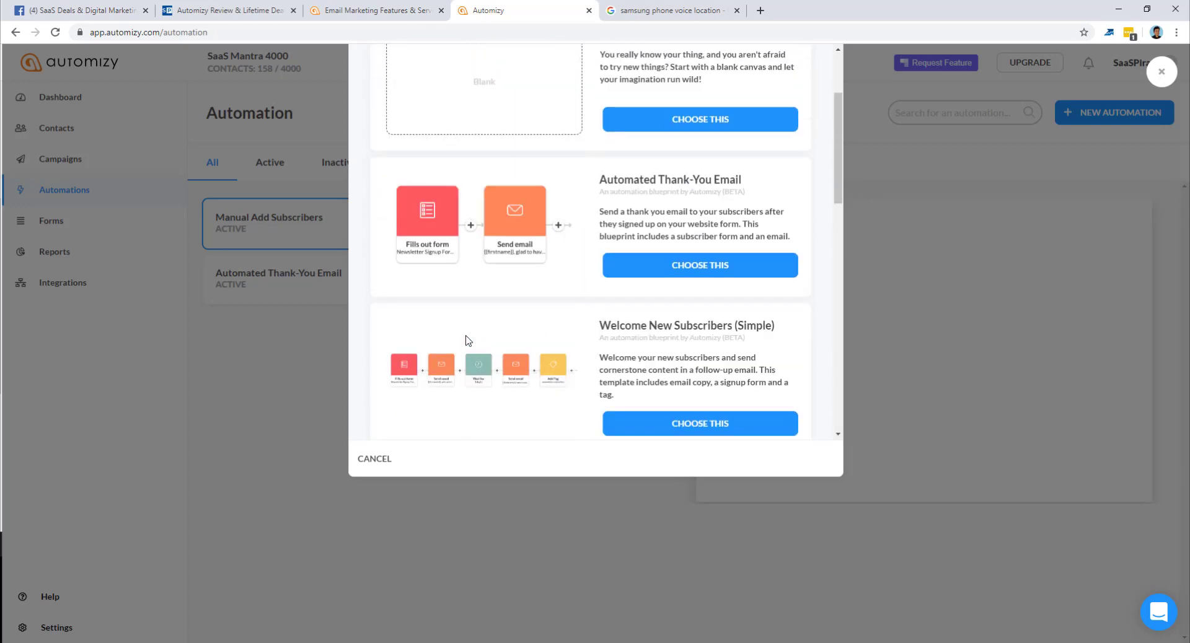
scroll(468, 340, down, 5)
scroll(495, 323, up, 2)
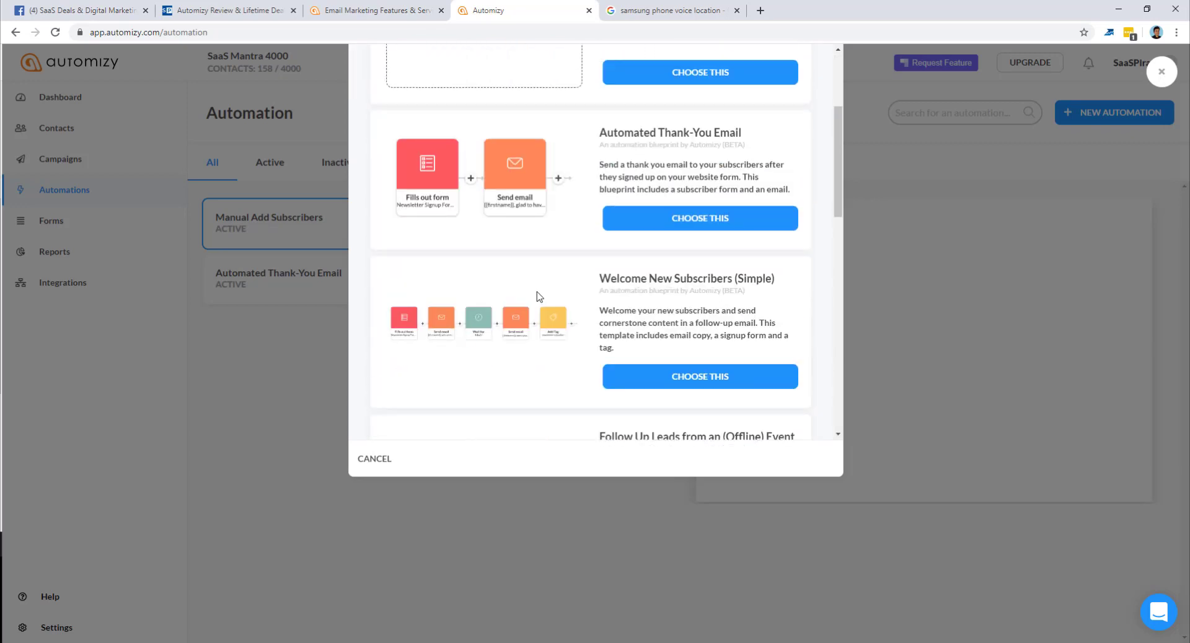
Examine the Automated Thank-You Email template's overview, included email and sign-up form, and return to the template list
click(674, 221)
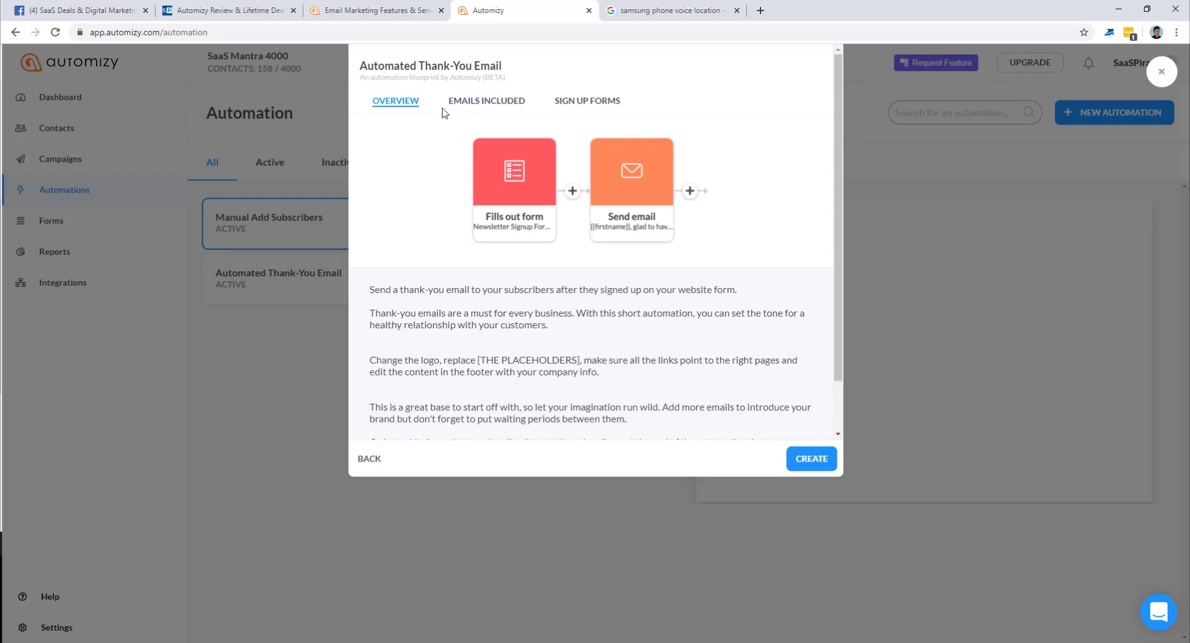
scroll(409, 226, down, 2)
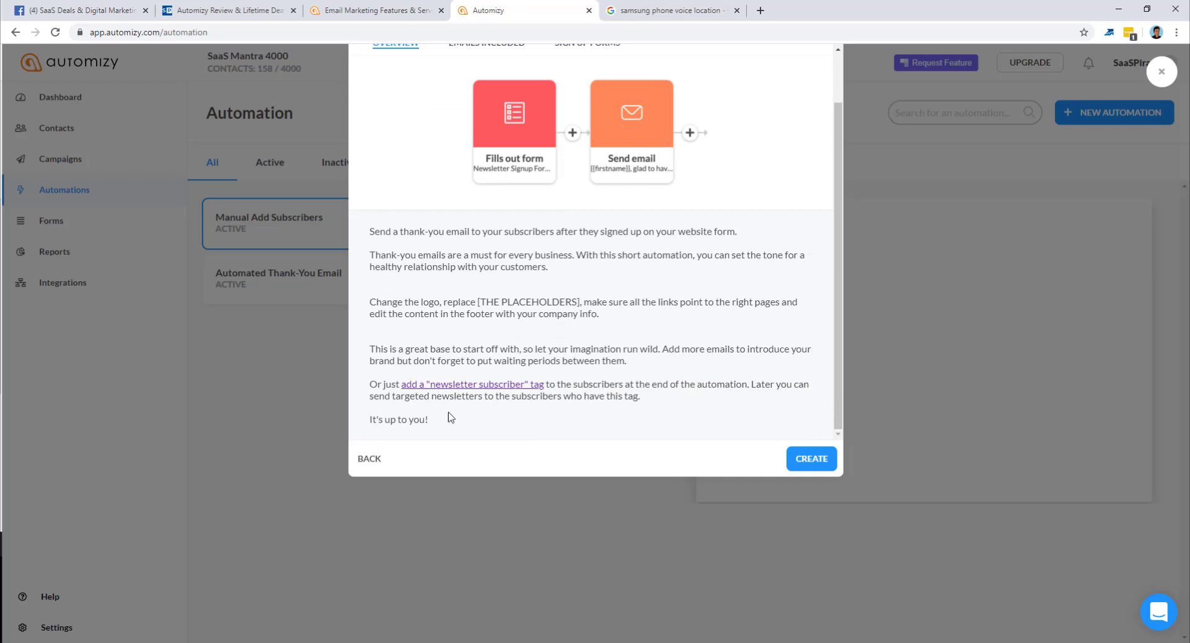
scroll(490, 258, up, 1)
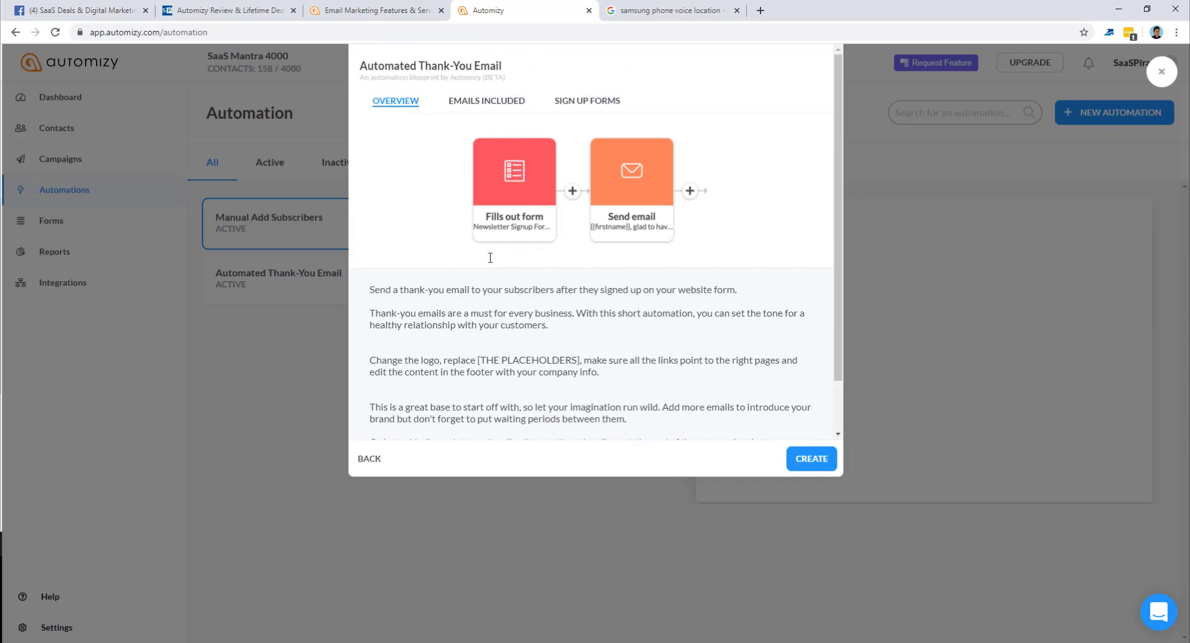
click(466, 103)
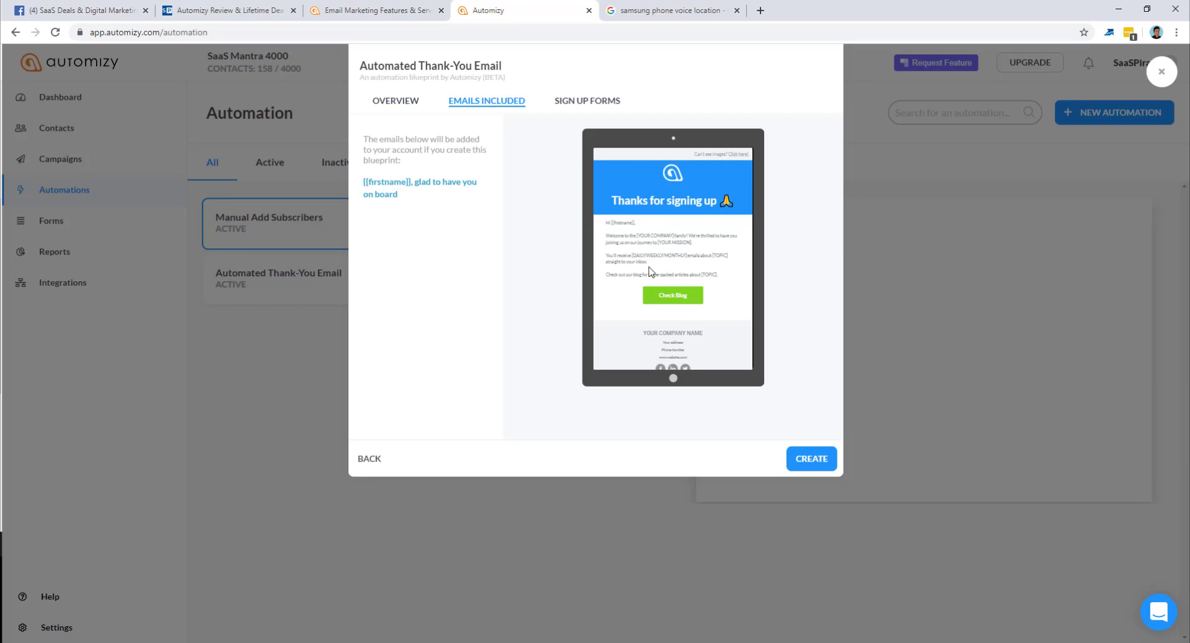
click(576, 105)
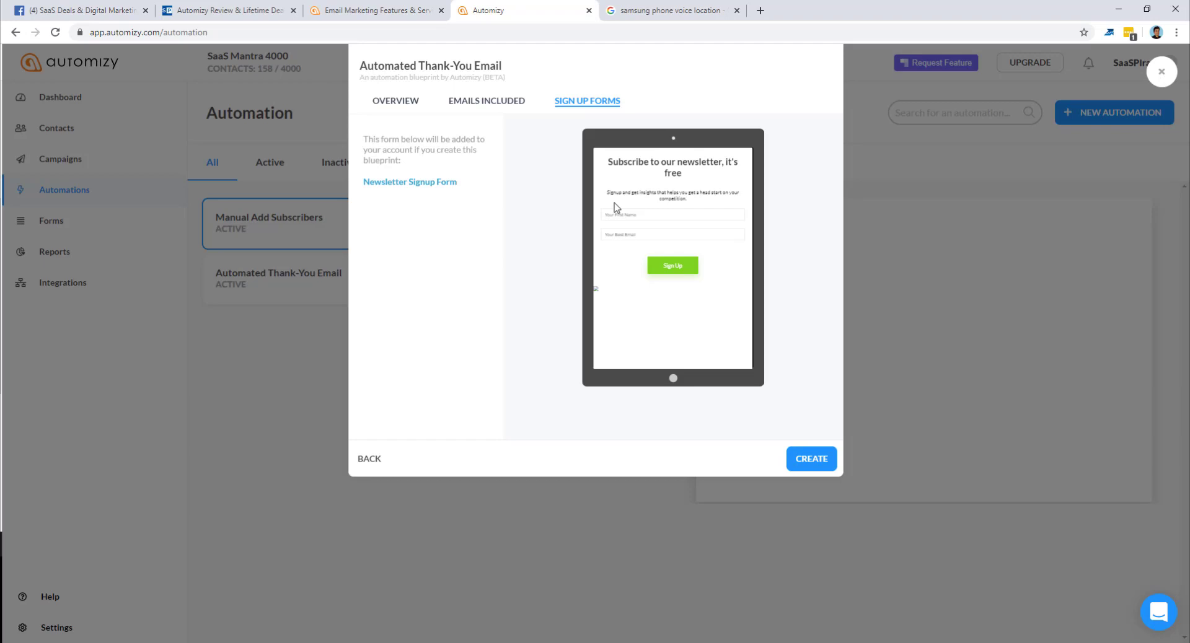
click(372, 460)
Examine the Announce a Product Launch template's overview and its included emails, and return to the template list
scroll(567, 303, down, 5)
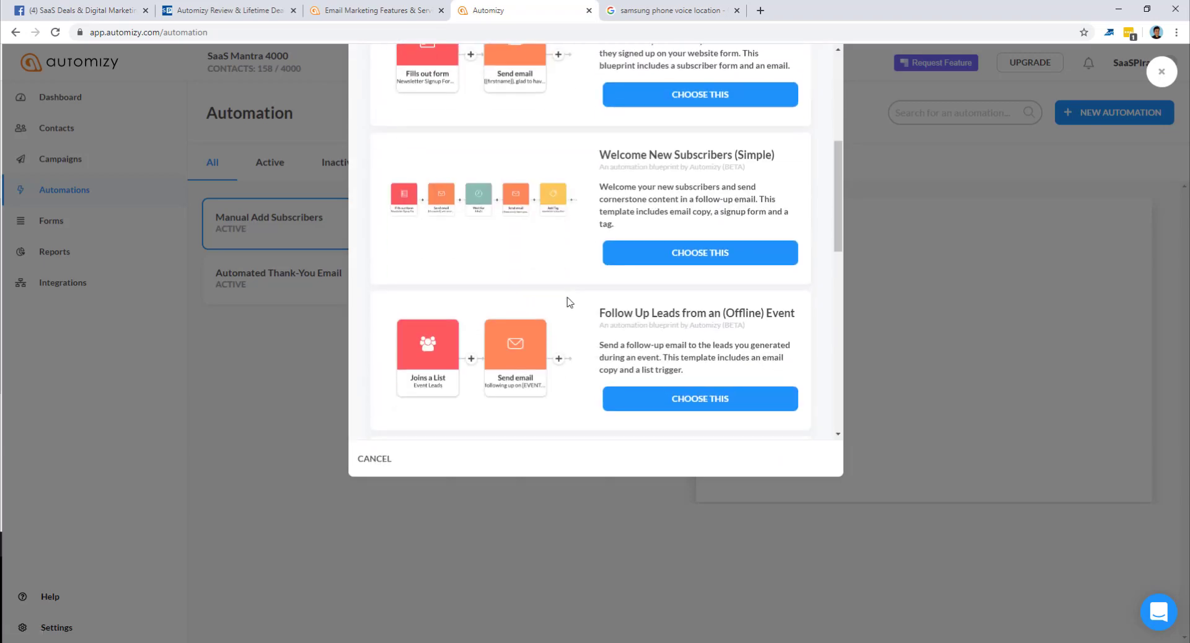
scroll(569, 302, down, 6)
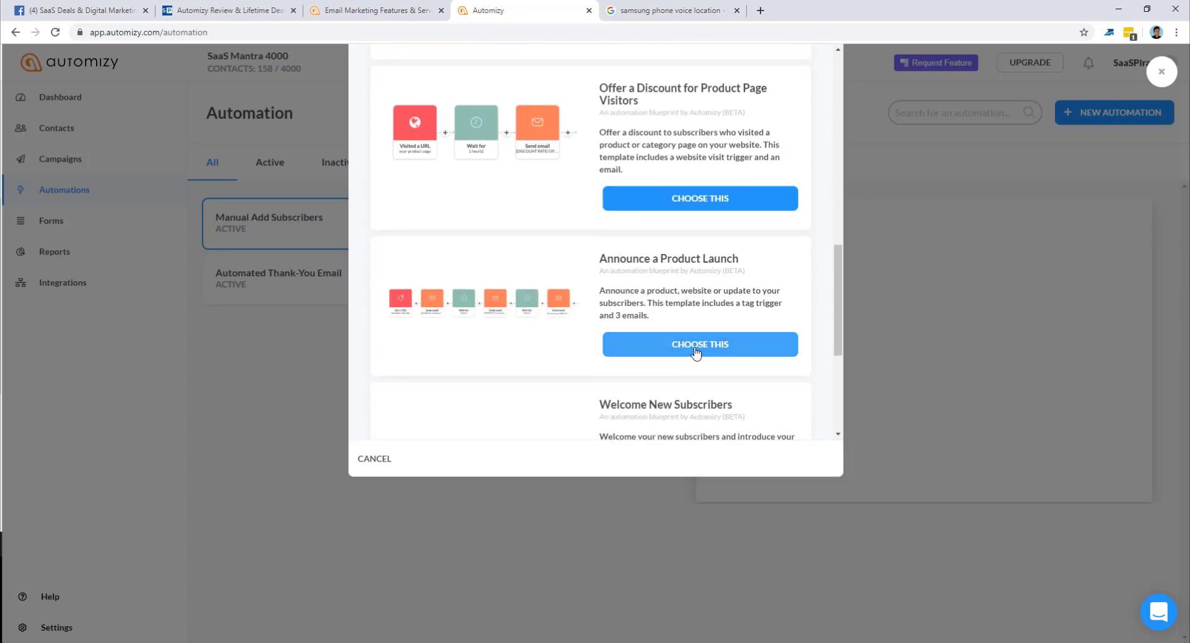
click(696, 352)
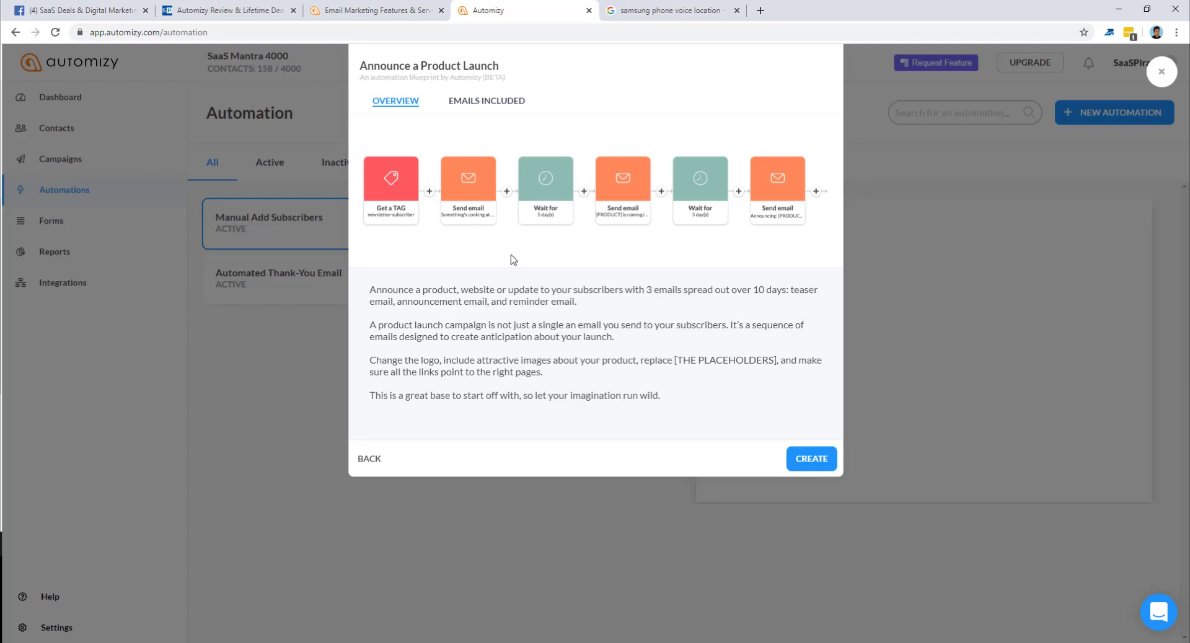
click(489, 101)
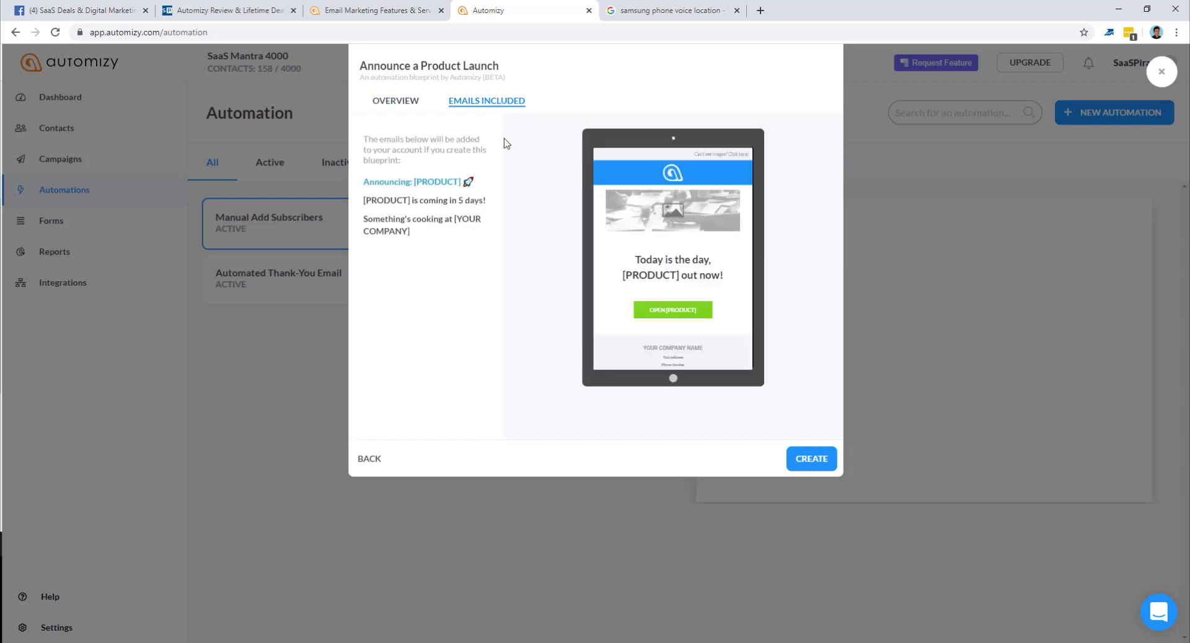
click(443, 201)
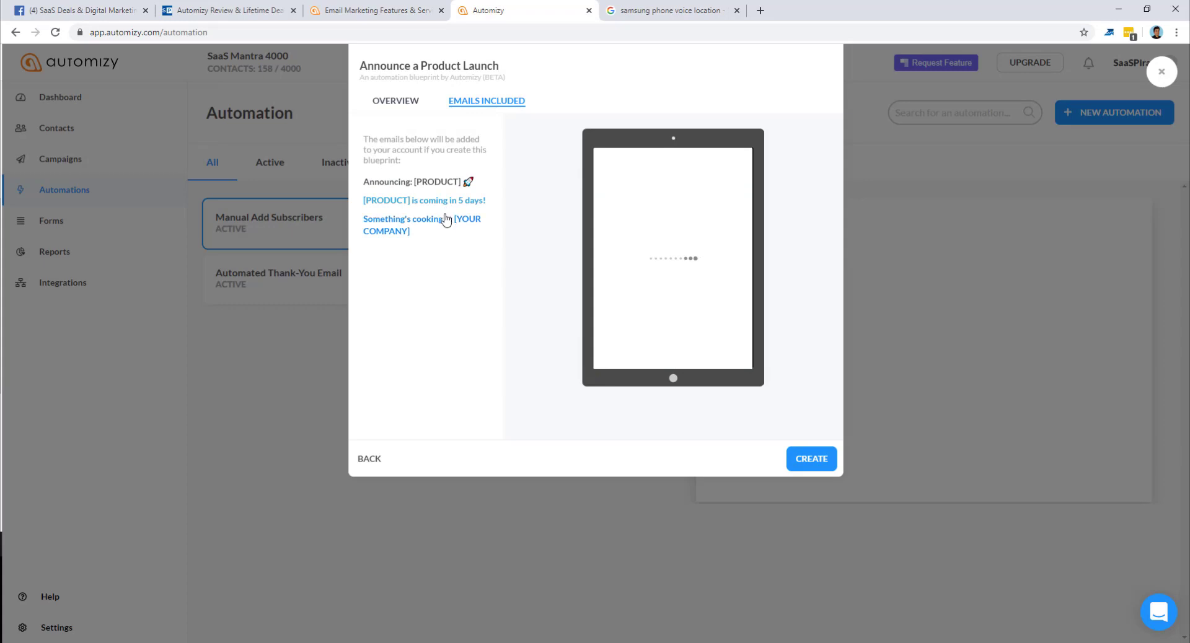
click(442, 224)
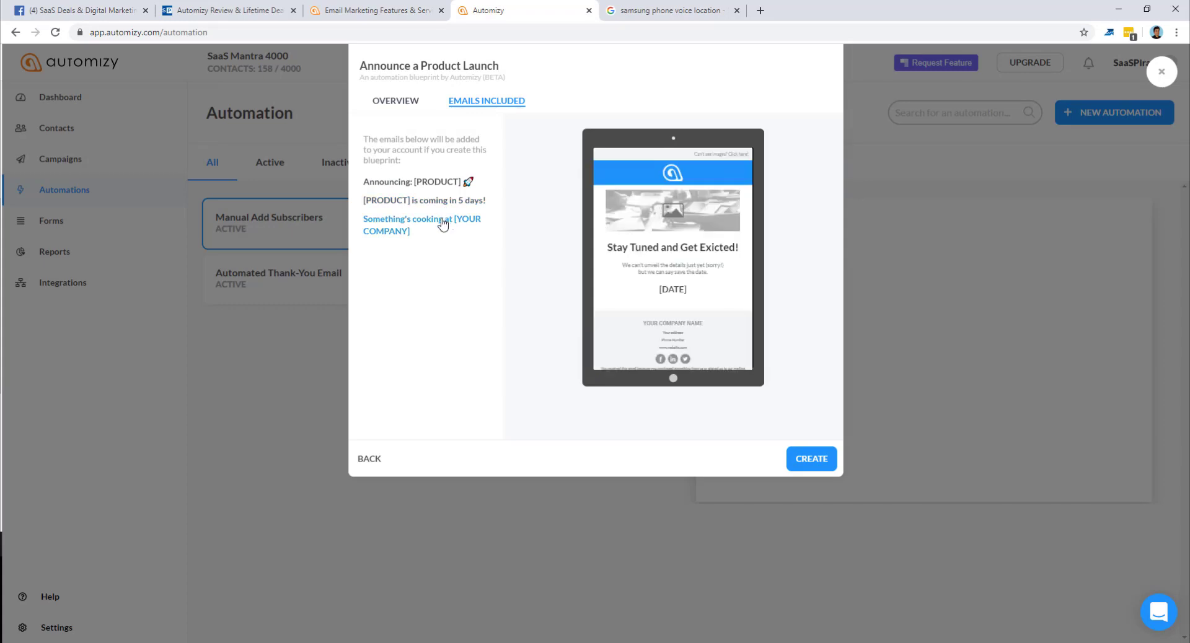
click(359, 460)
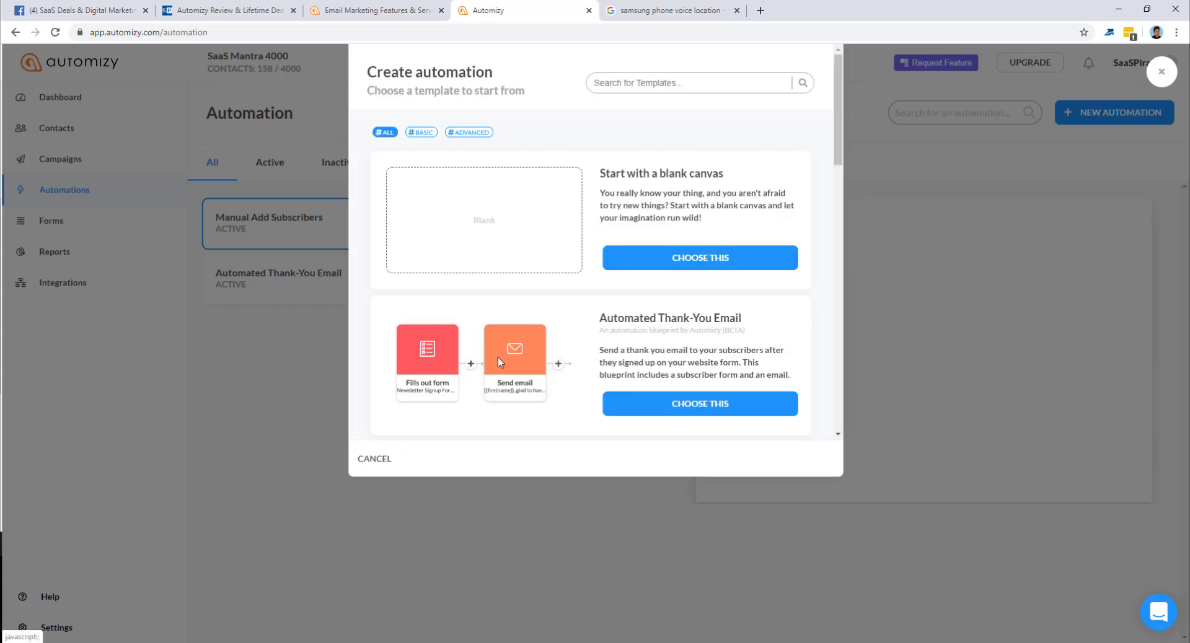
Create an automation from a blank canvas and name it "Test 1"
click(658, 264)
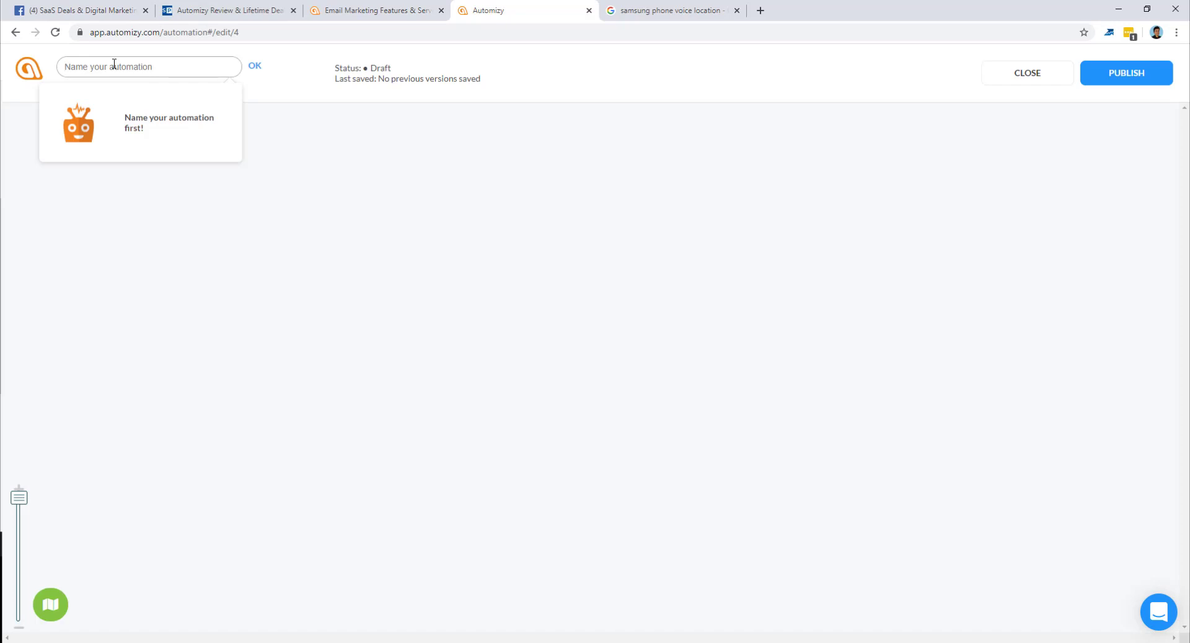
text(Test 1)
click(254, 66)
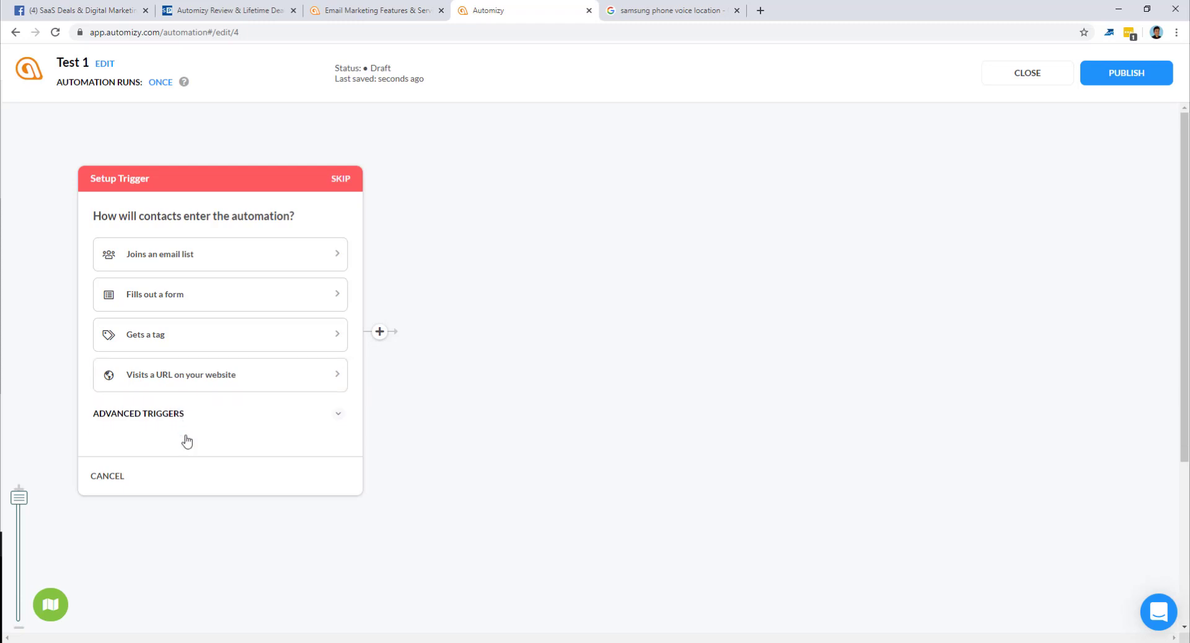
Check the advanced triggers and set the automation's trigger to a contact joining the demo list
click(168, 421)
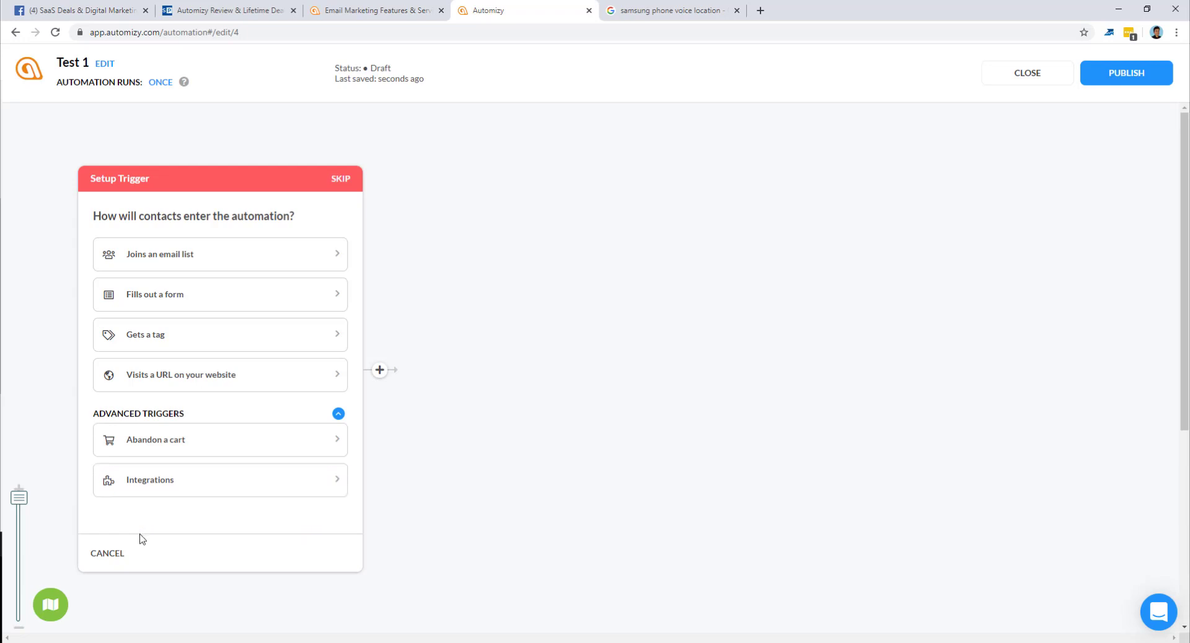
click(189, 275)
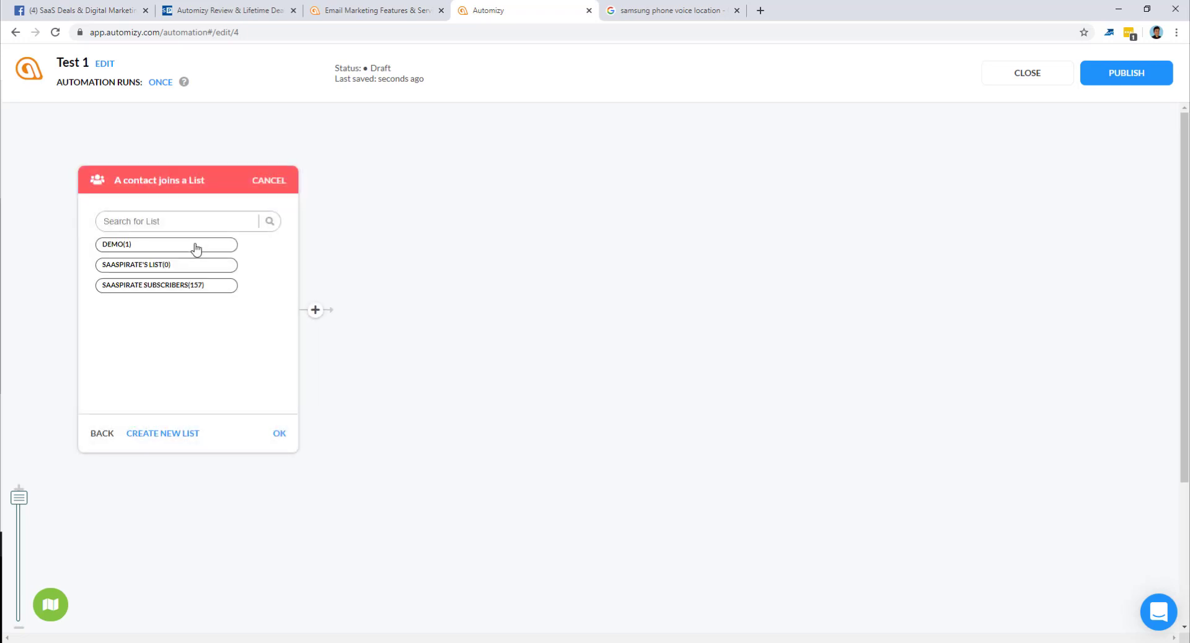
click(132, 248)
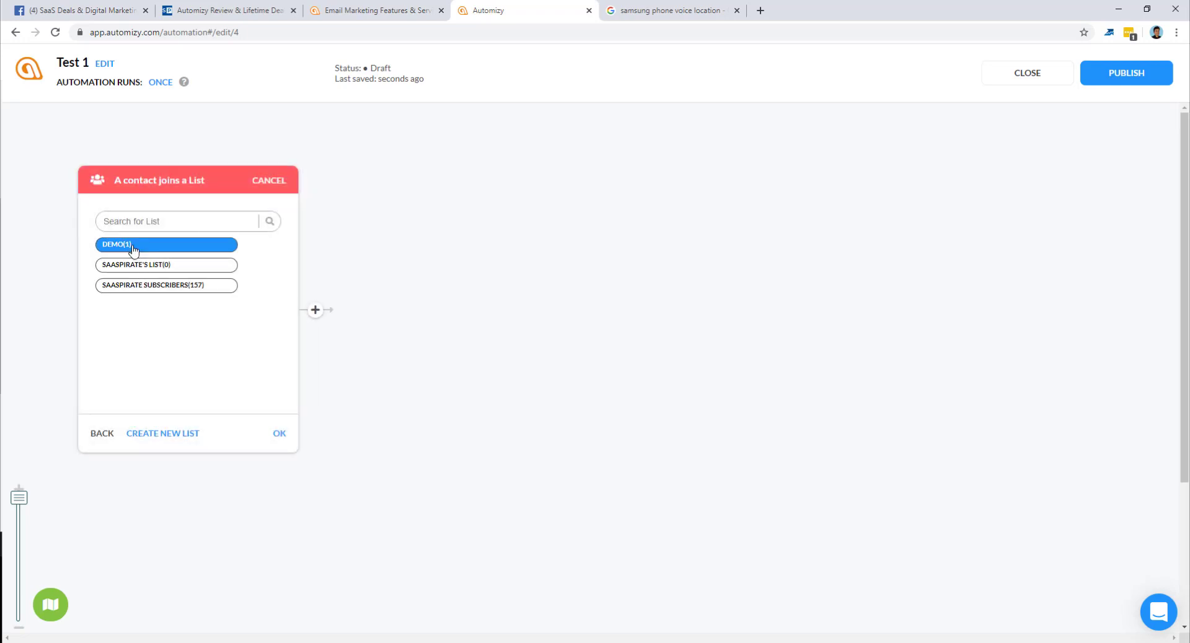
click(280, 435)
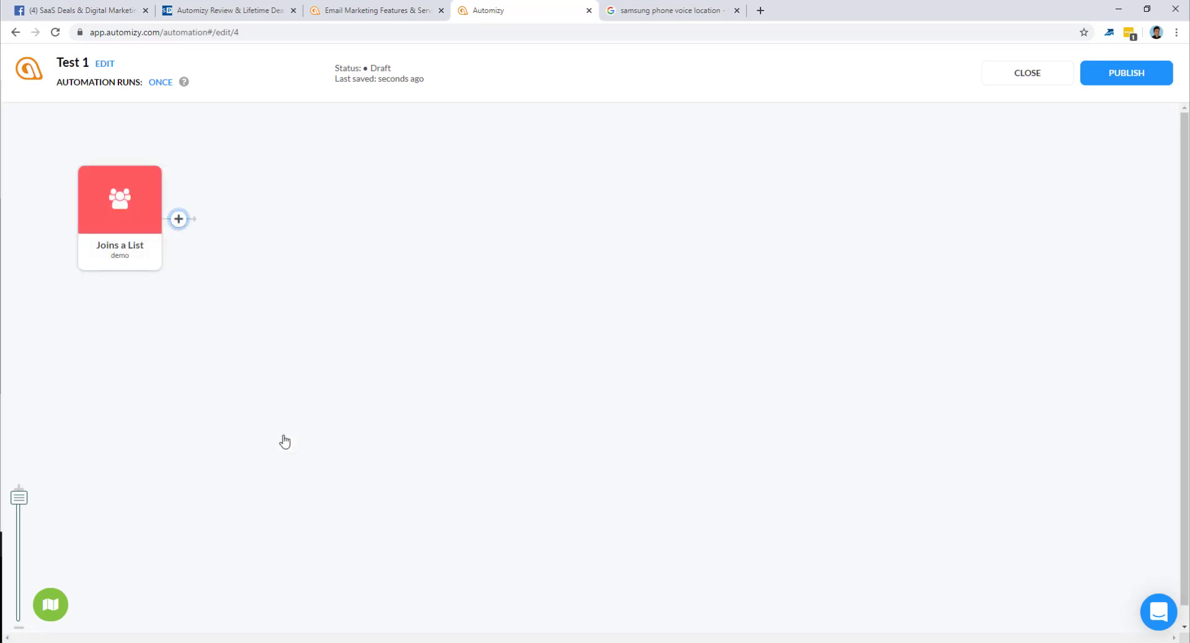
Add a Wait for step of 2 days after the Joins a List trigger
click(178, 220)
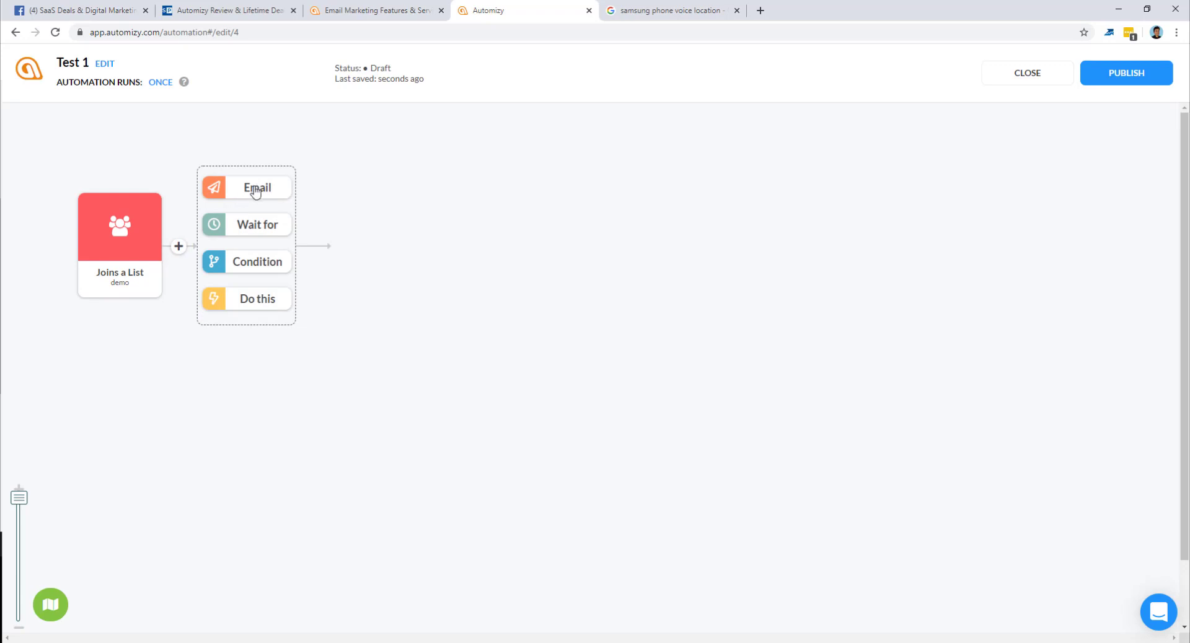
click(250, 234)
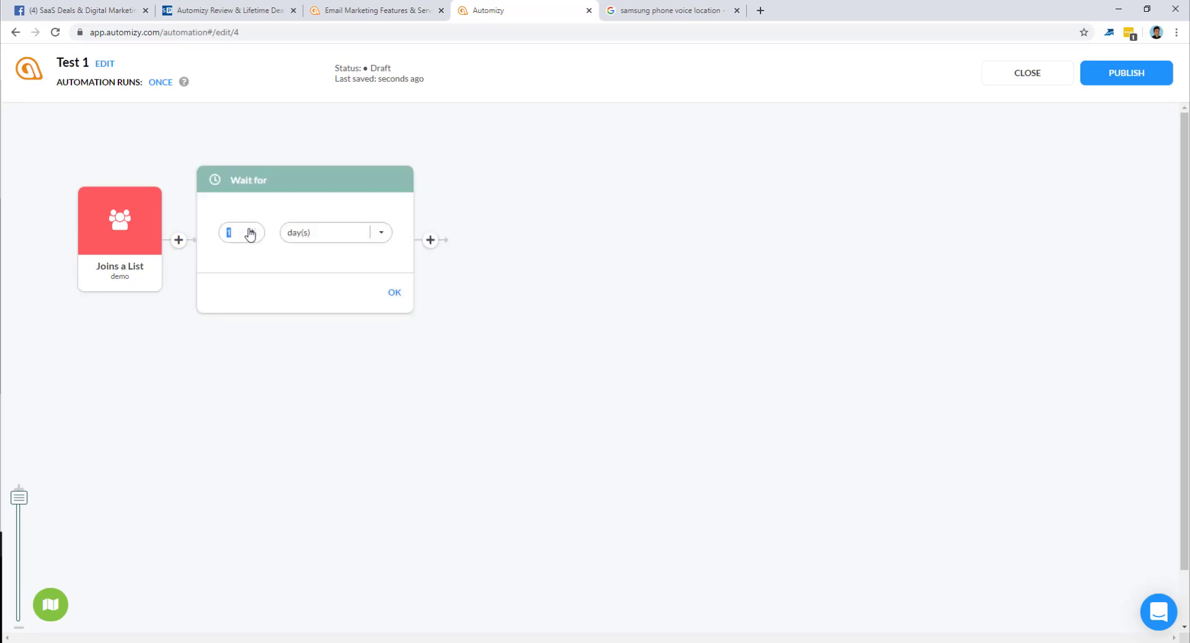
click(377, 233)
click(378, 234)
click(237, 238)
text(2)
click(394, 292)
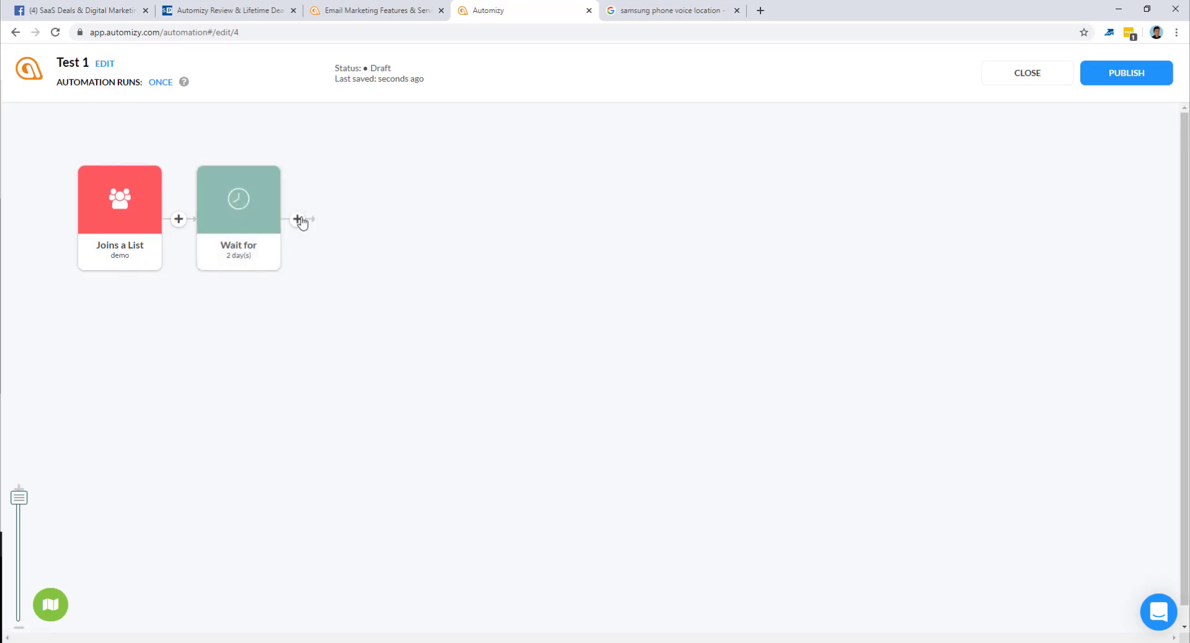
Add a condition after the 2-day wait that checks whether the contact has any of the tags, with FB Group Join selected
click(298, 219)
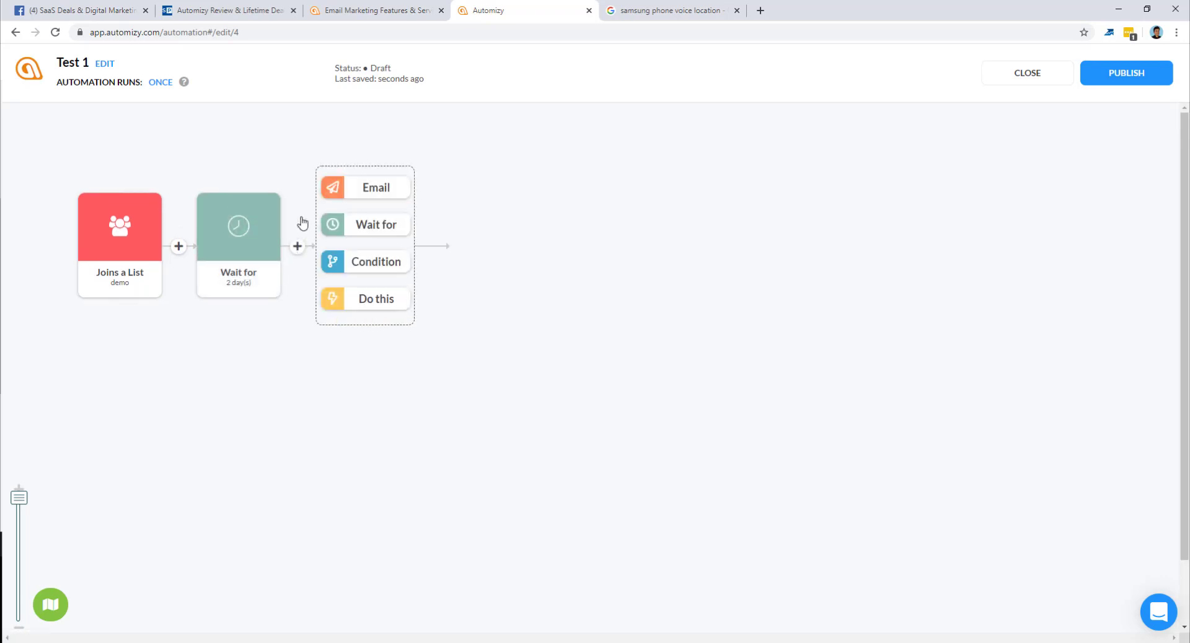
click(371, 263)
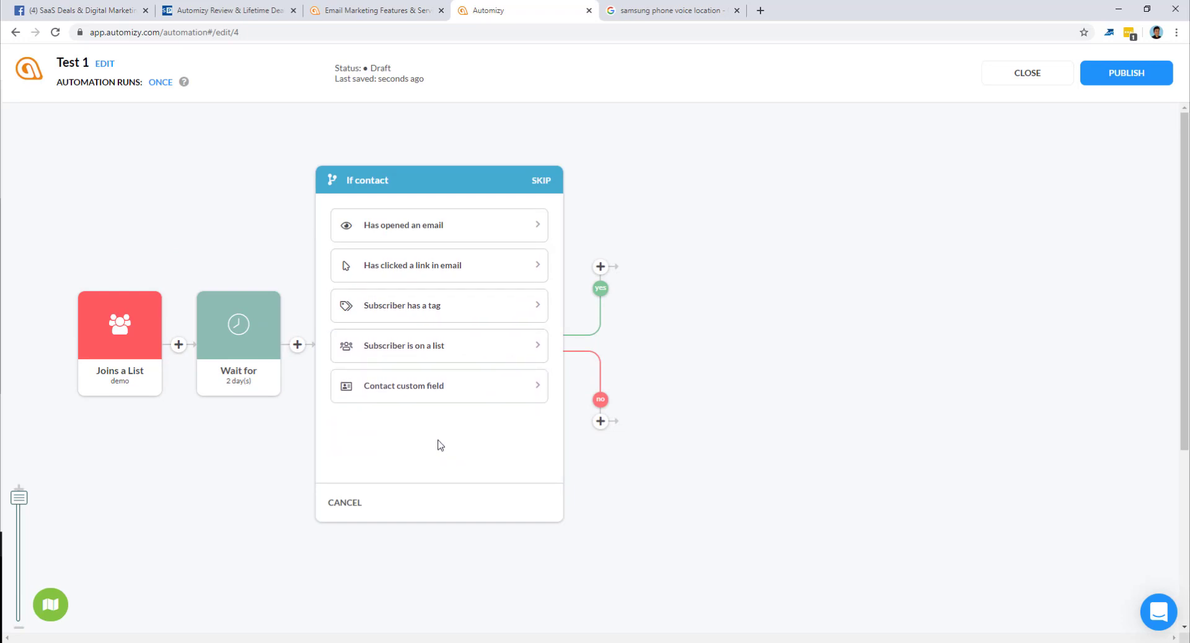
click(444, 234)
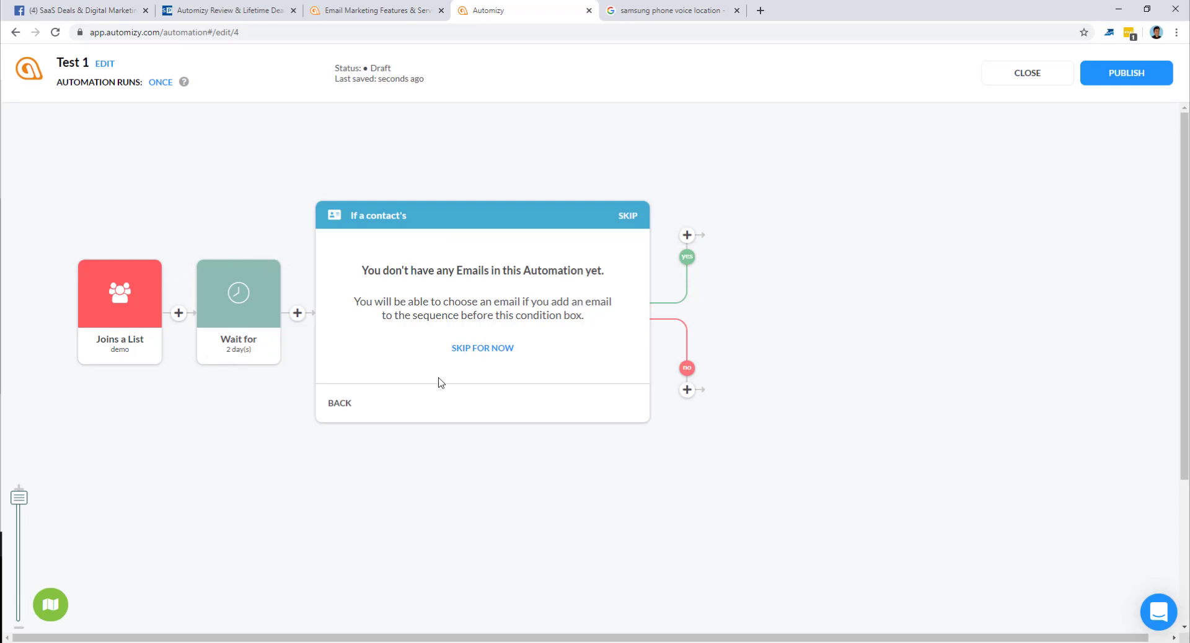
click(342, 404)
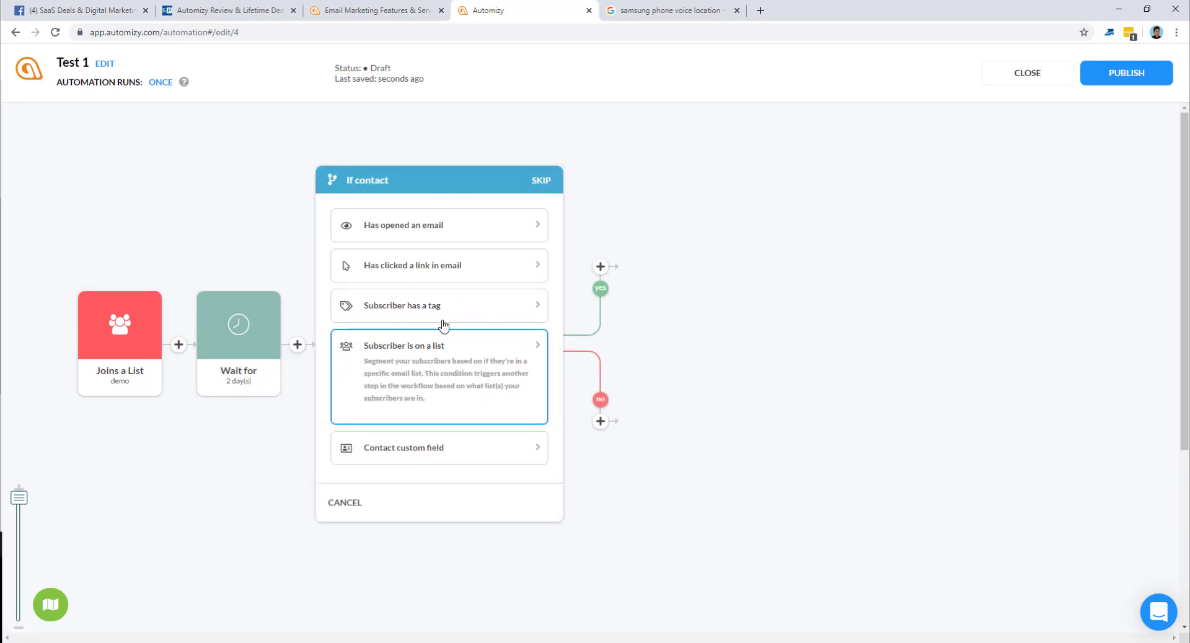
click(407, 322)
click(391, 280)
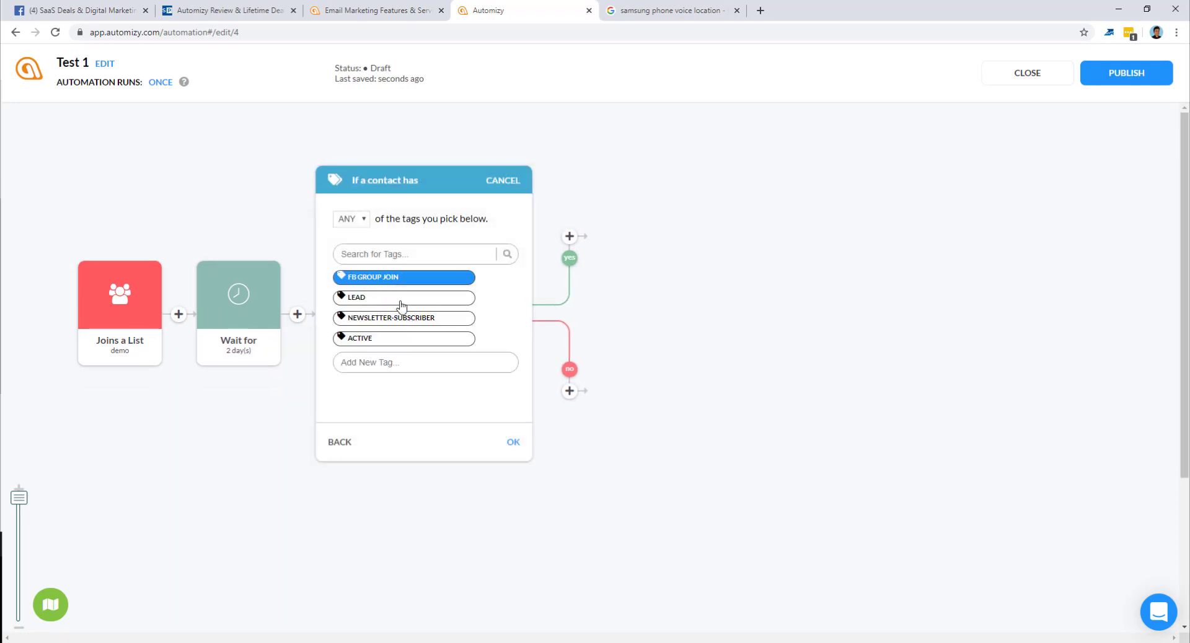
click(514, 443)
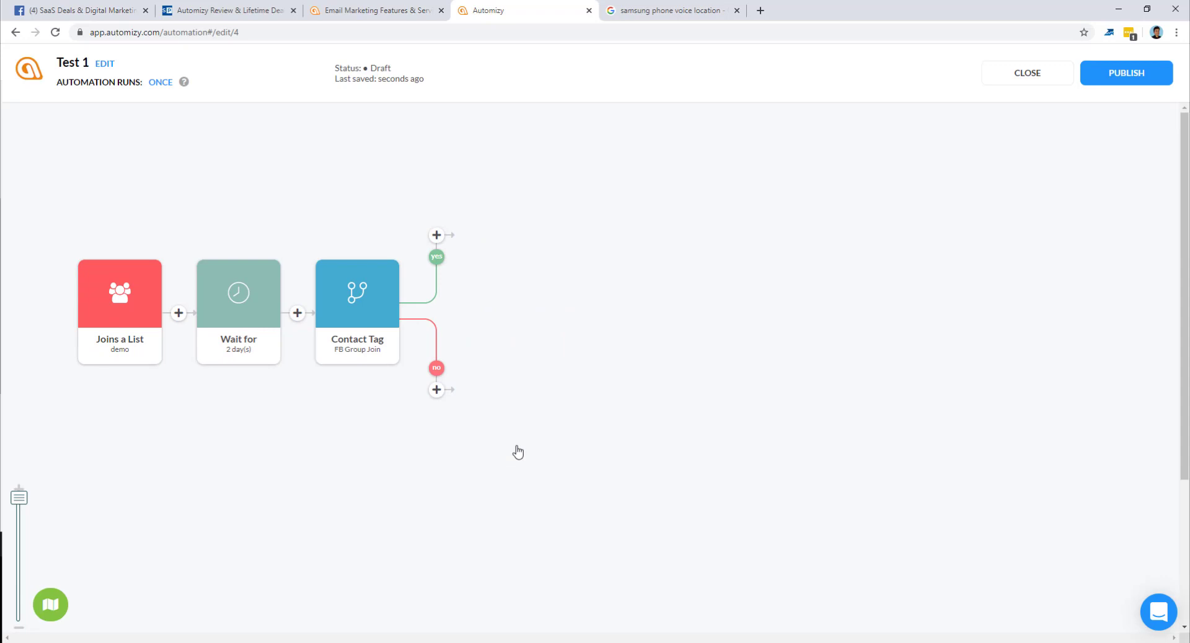
Add a Do this step and a Send email step to the condition's yes branch, leaving both unconfigured
click(437, 235)
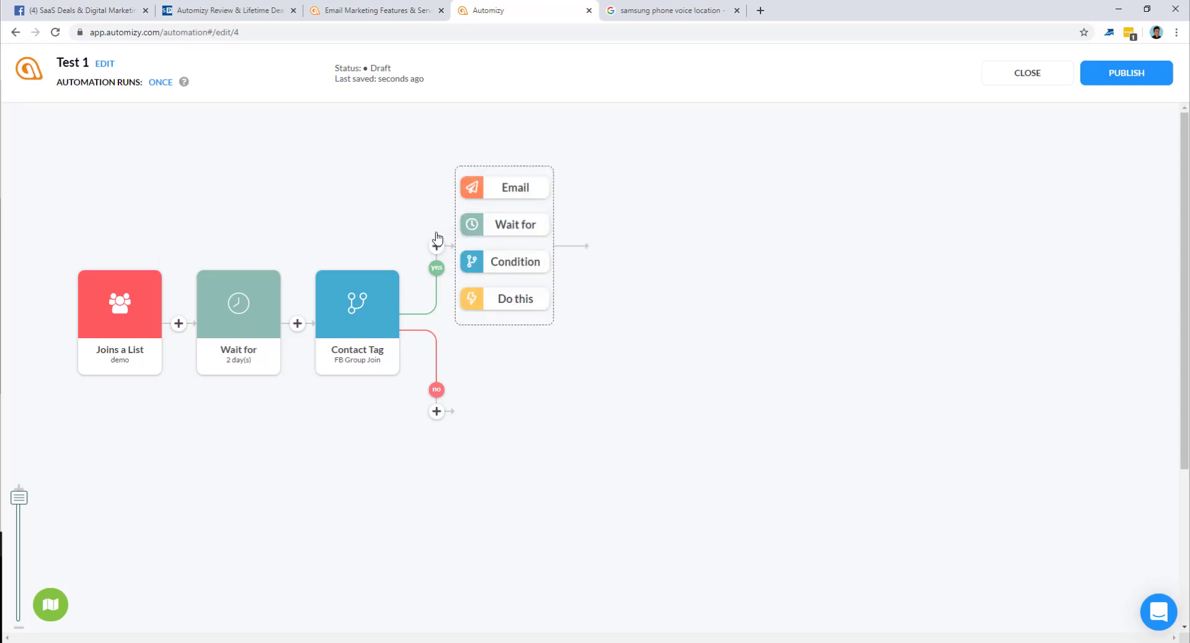
click(502, 302)
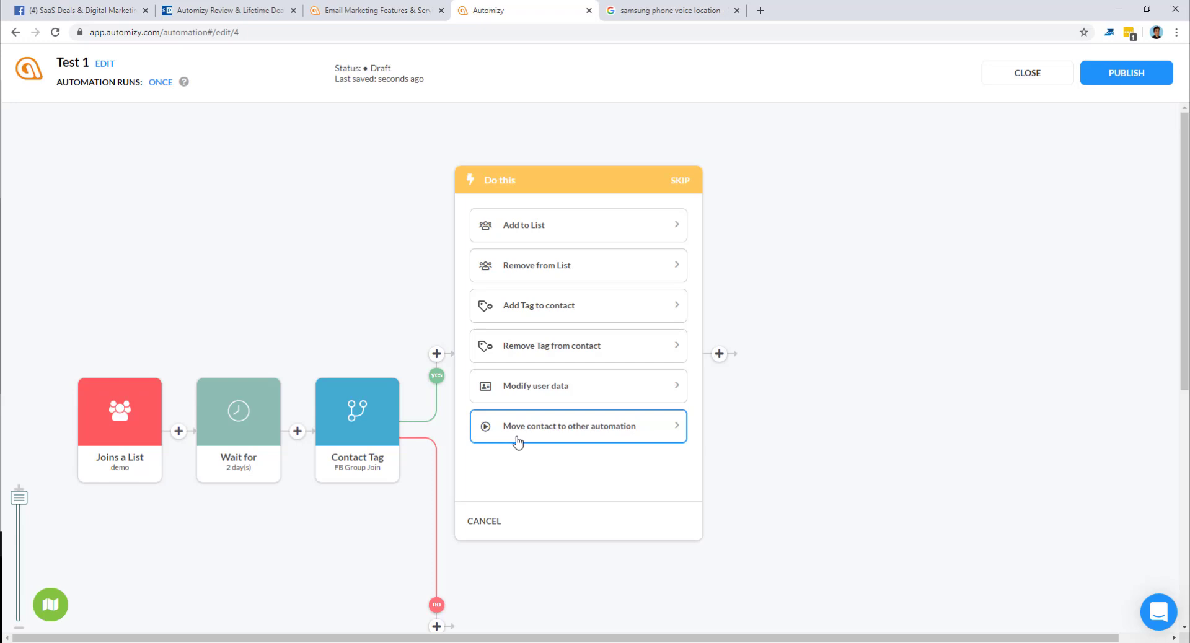
click(482, 528)
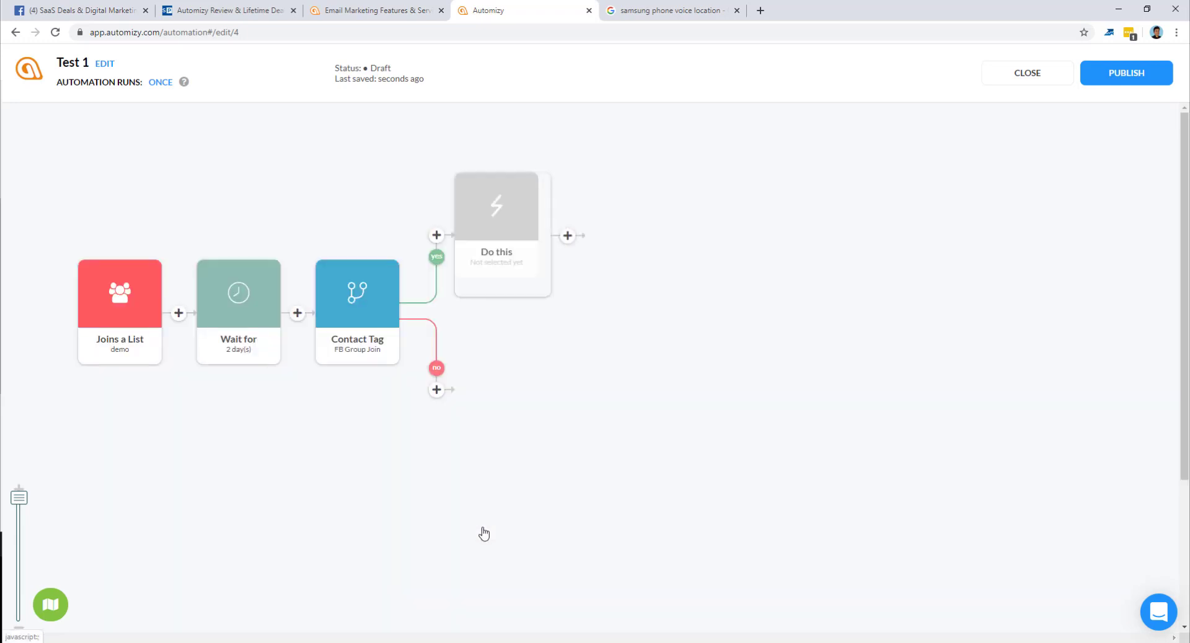
click(556, 236)
click(643, 193)
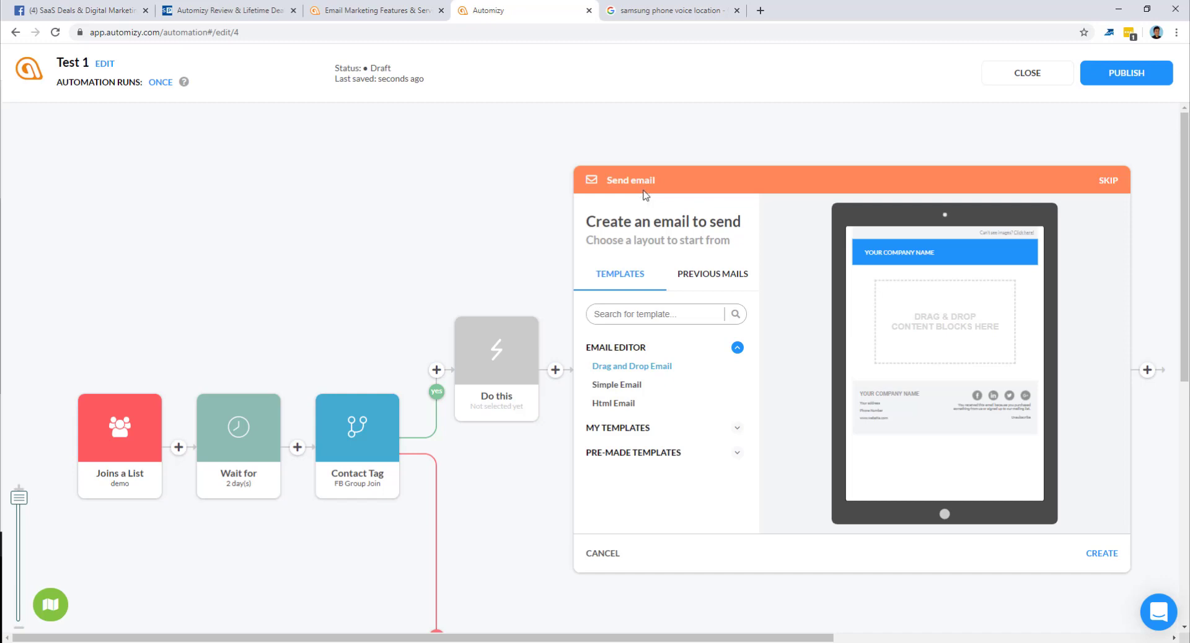
scroll(36, 489, down, 1)
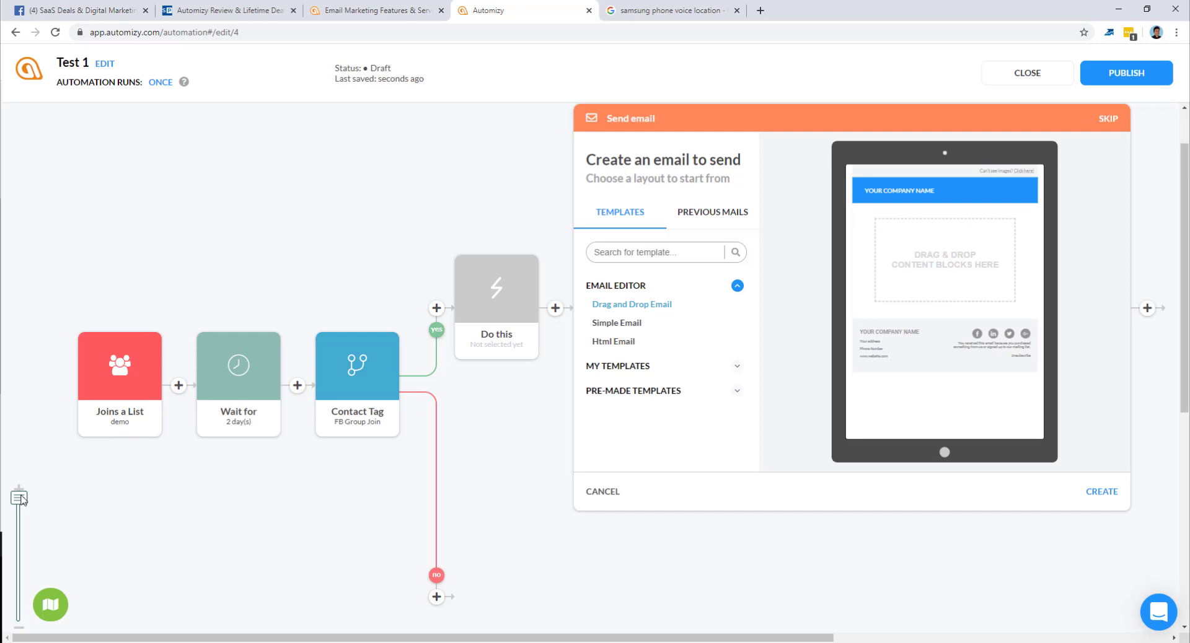
drag(20, 500, 139, 402)
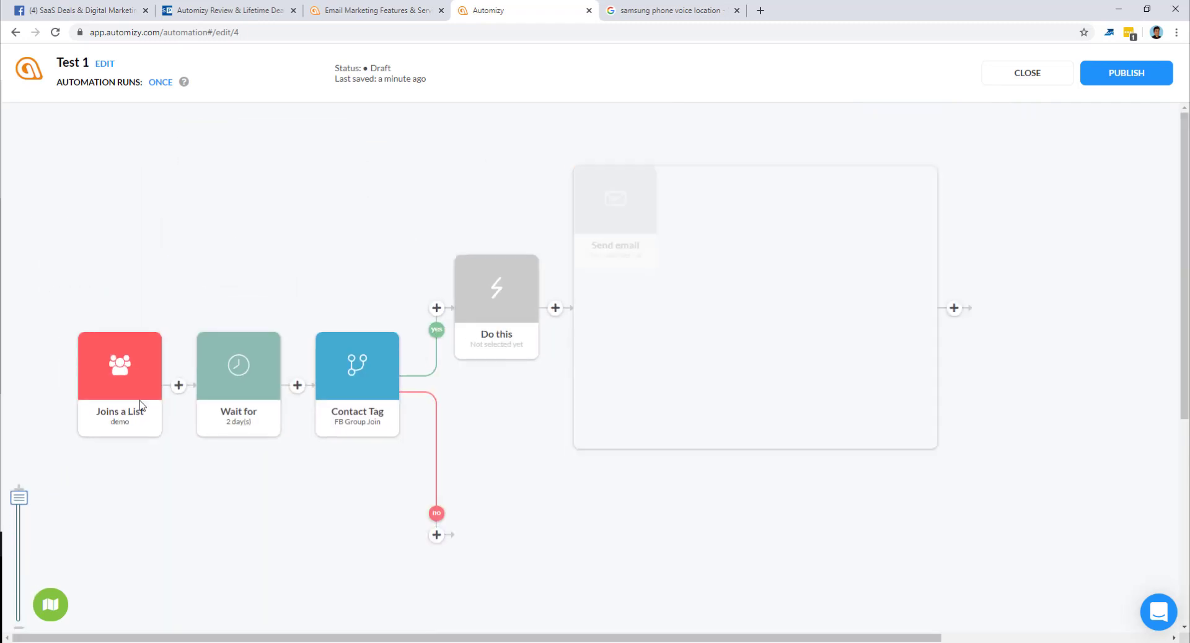
Check the automation's status, last saved time and run frequency options, and close the automation editor
double_click(374, 68)
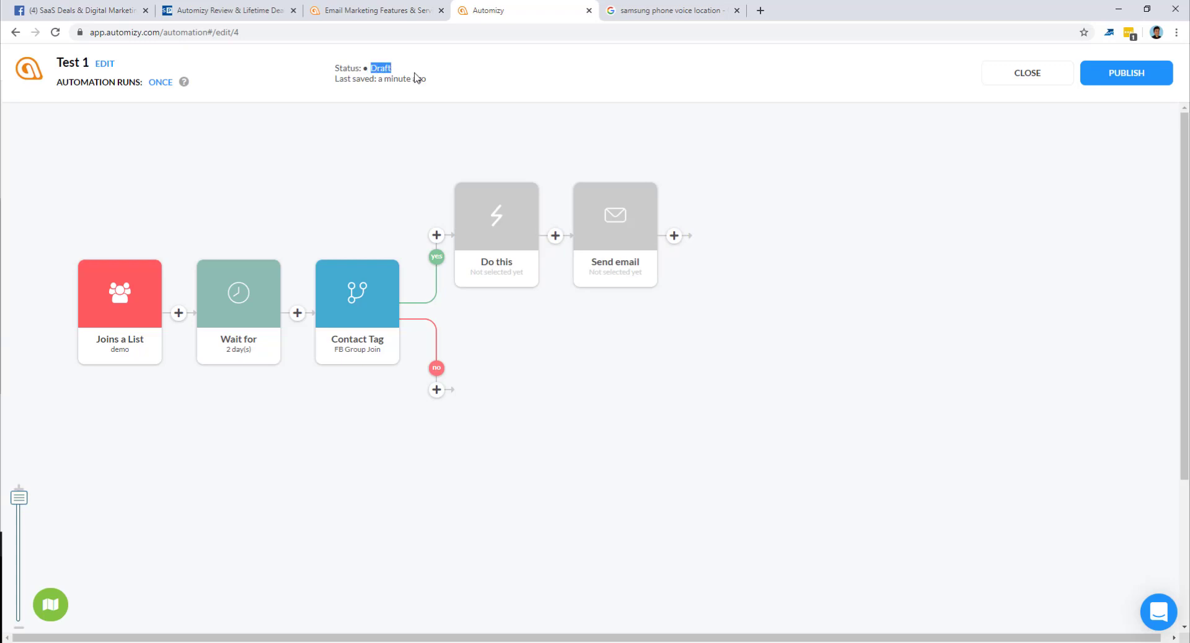
drag(429, 79, 379, 88)
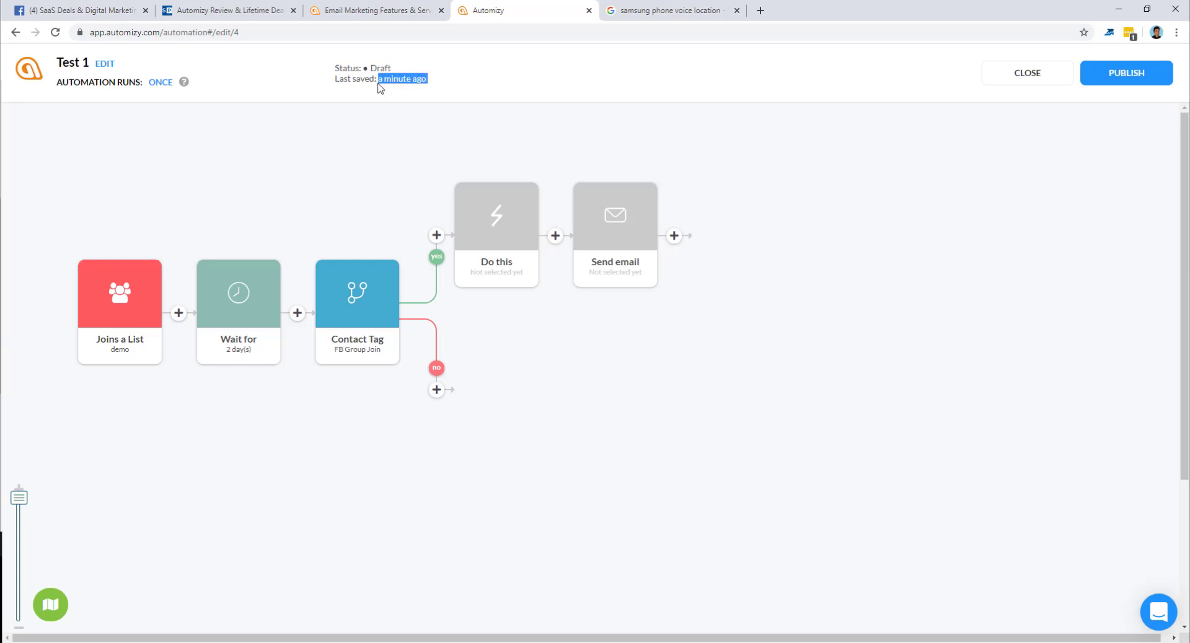
click(162, 90)
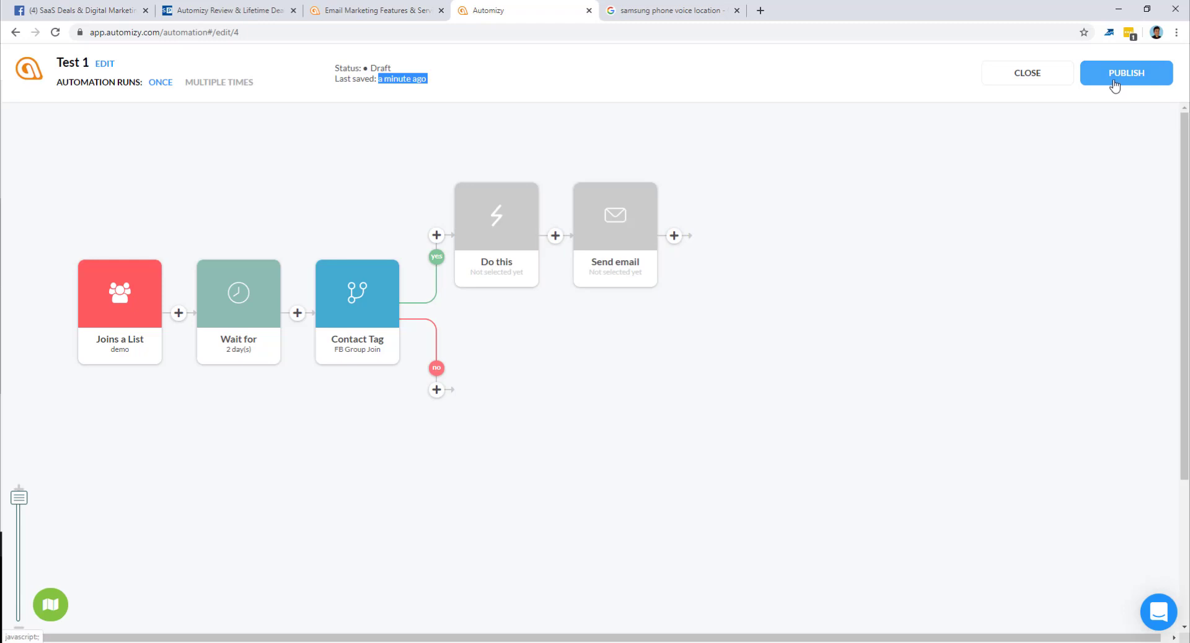
click(1027, 73)
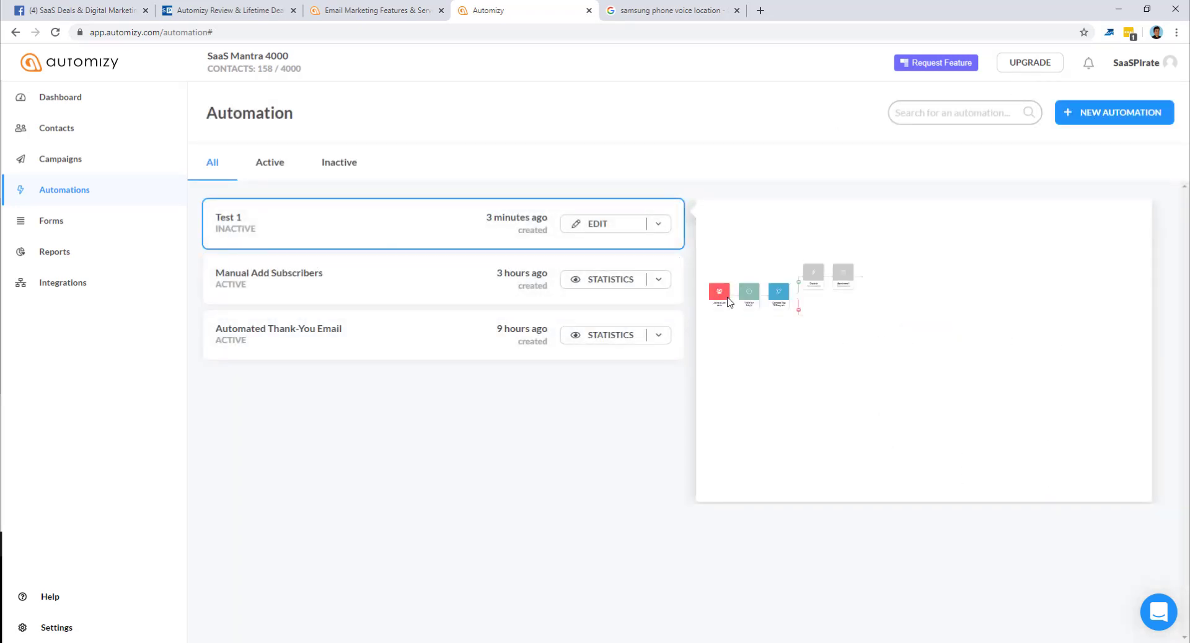
Delete the Test 1 automation from the automation list
click(664, 227)
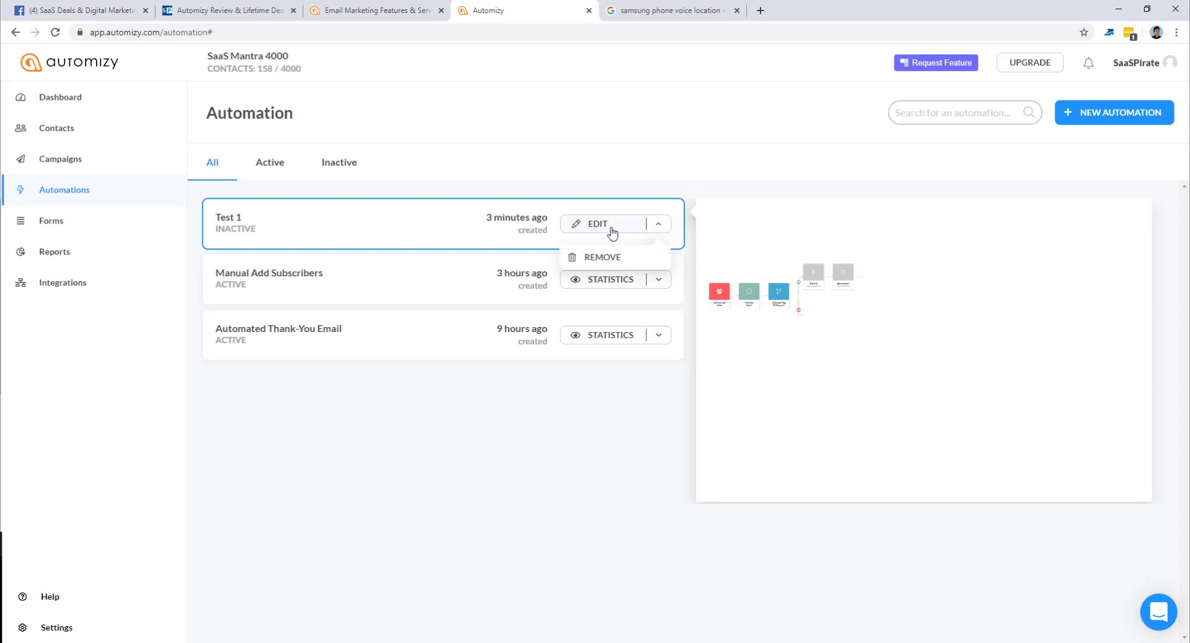
click(624, 265)
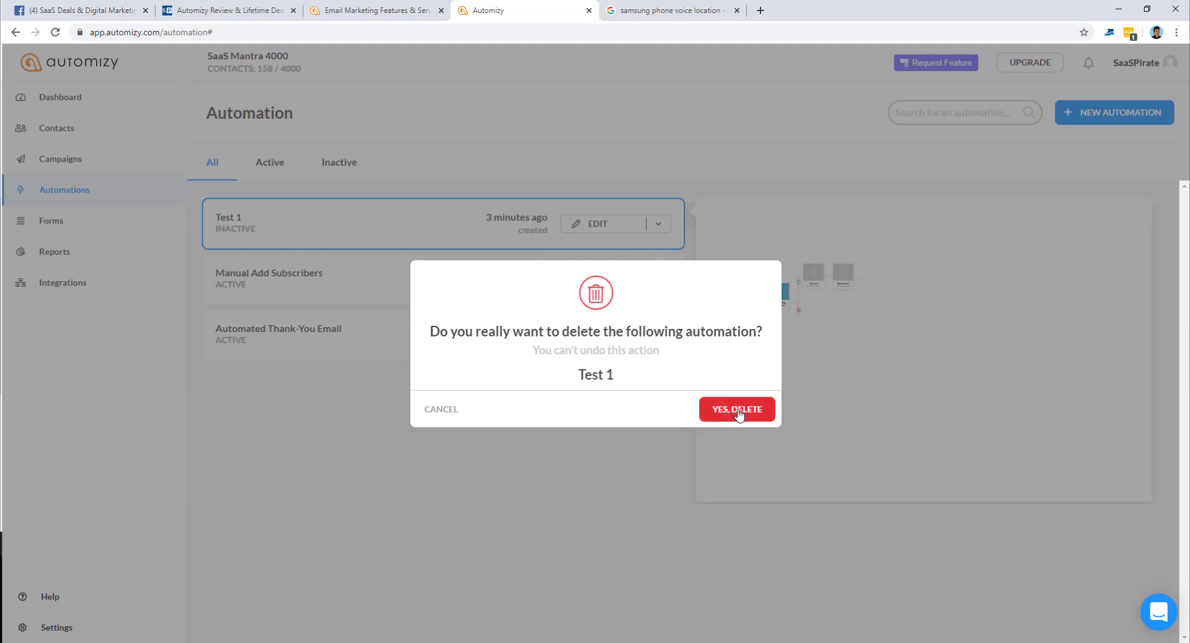
click(738, 417)
click(738, 412)
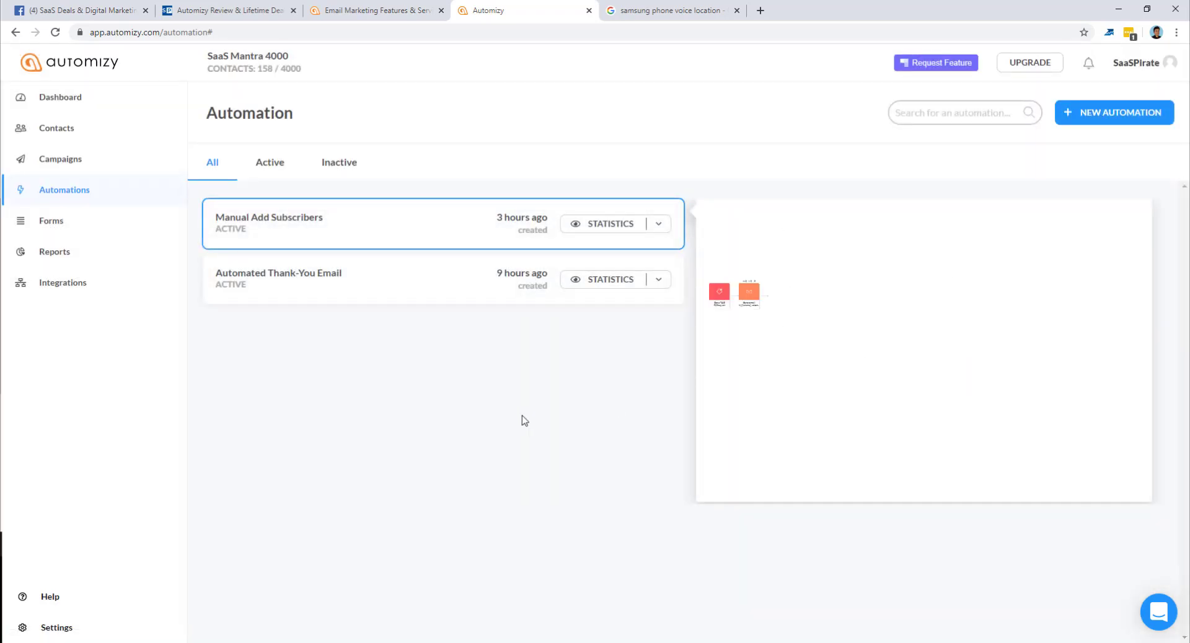
Check the statistics and status of the Manual Add Subscribers automation, and return to the automation list
click(623, 233)
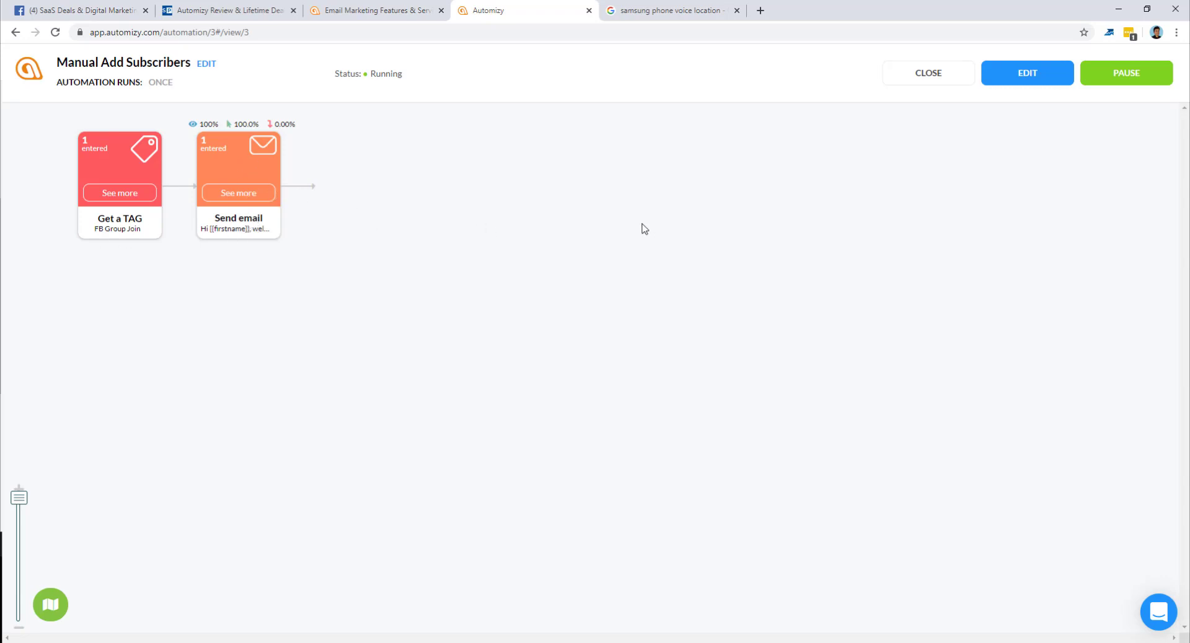
double_click(374, 76)
click(932, 74)
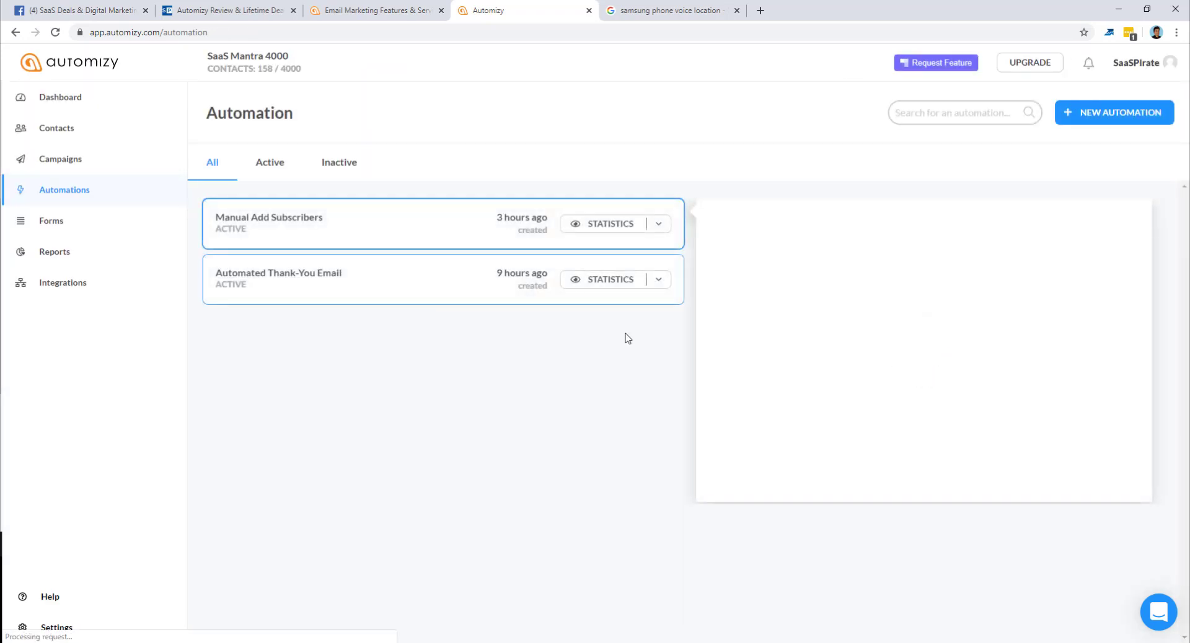
Review the campaign, form and cart abandonment reports
click(49, 257)
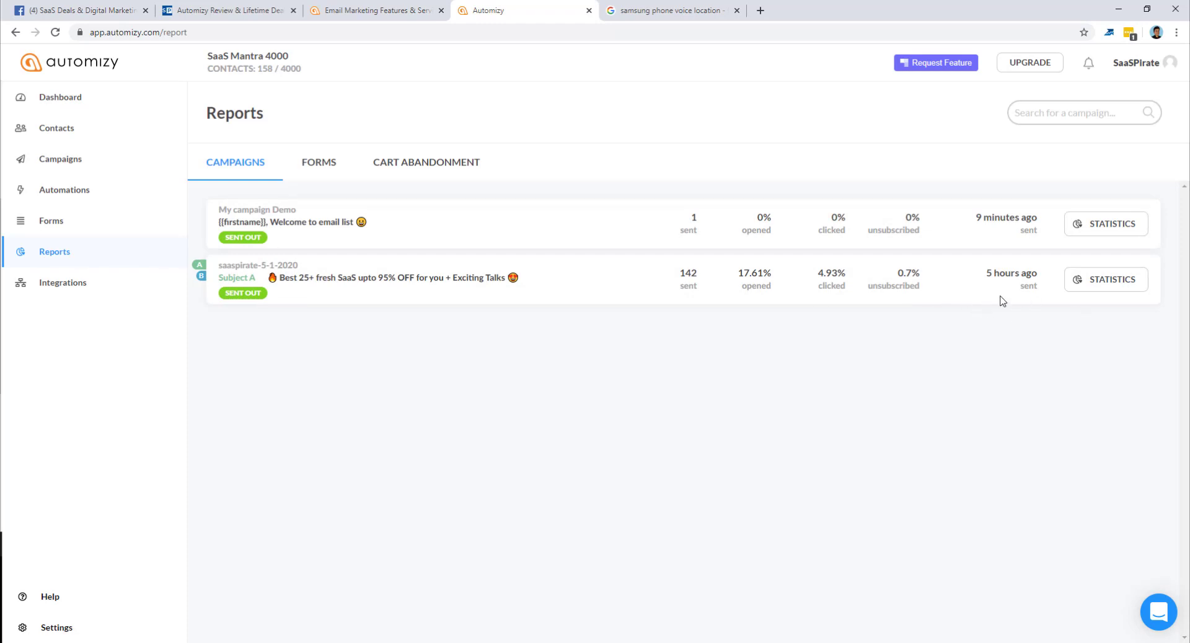
click(322, 171)
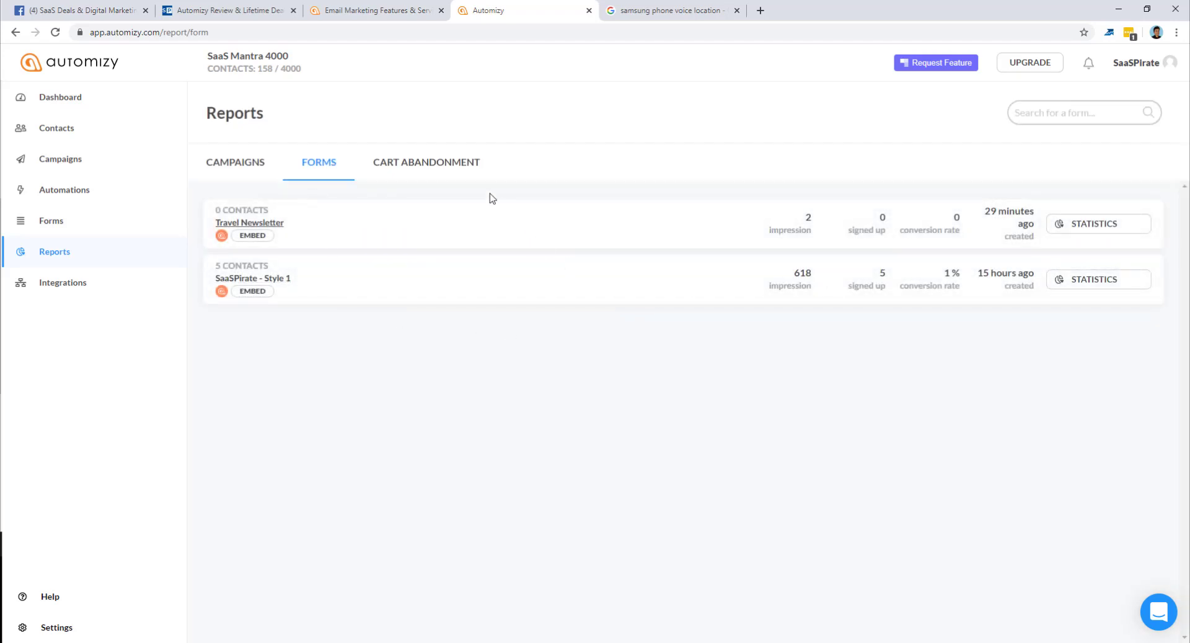
click(394, 163)
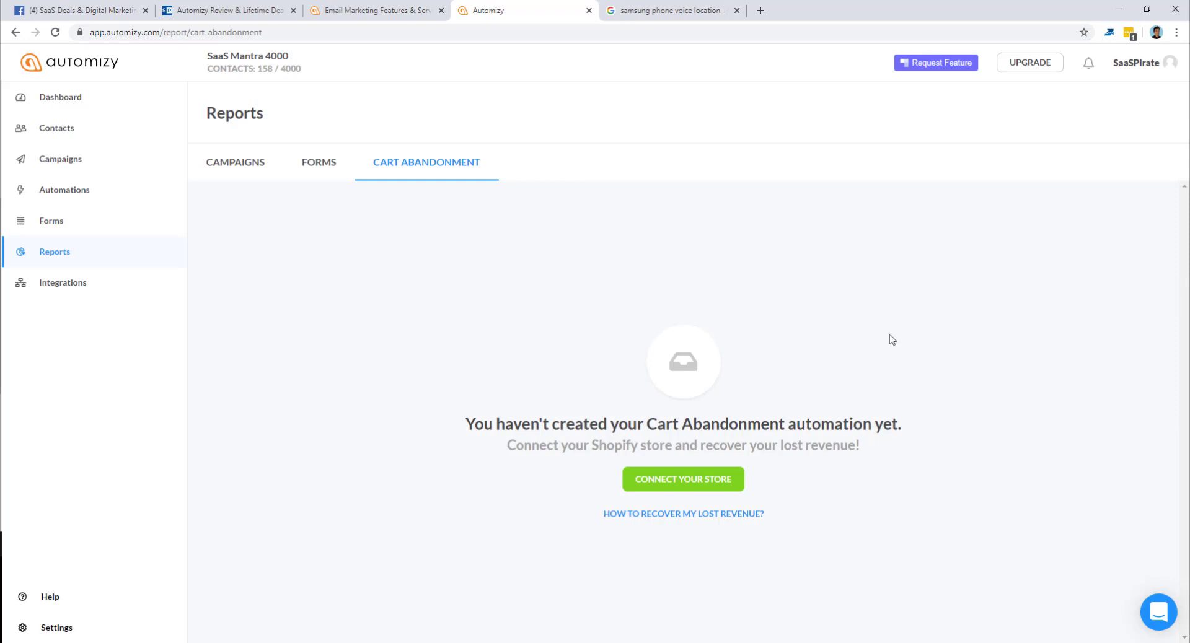
View all past conversations in the support chat and close the chat
click(1158, 614)
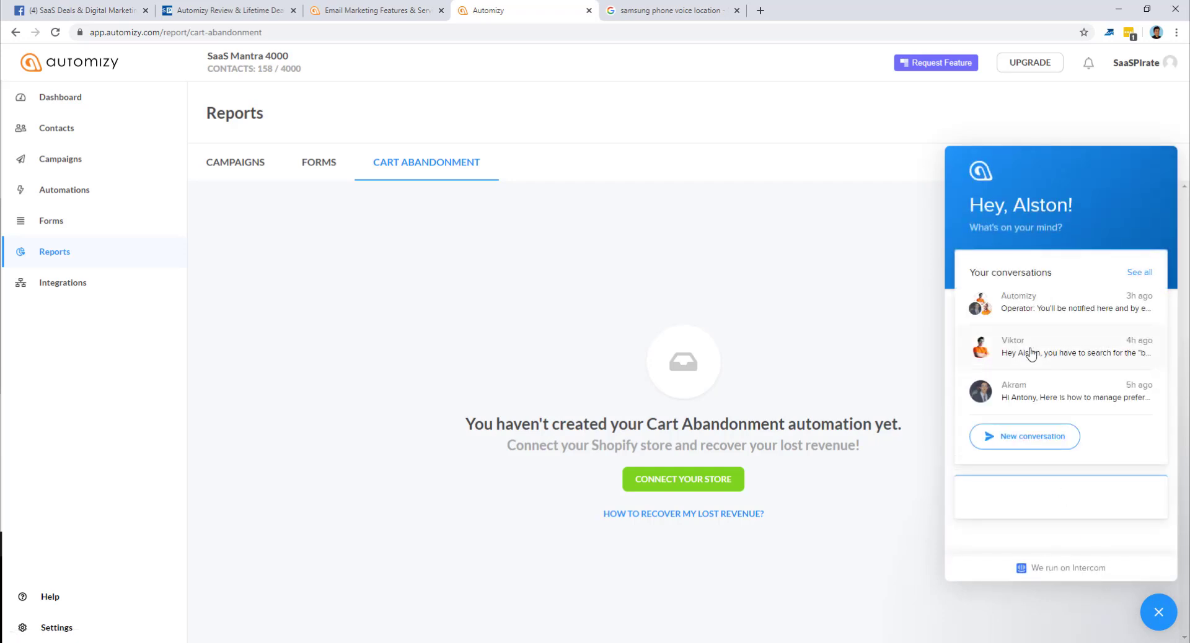
click(1136, 273)
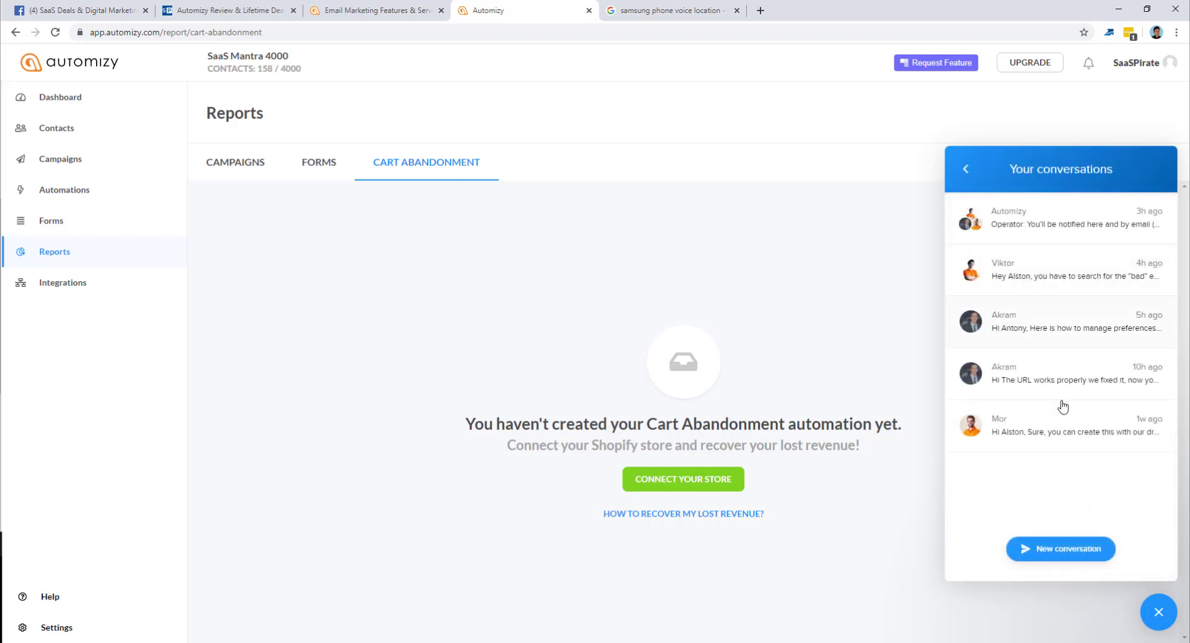
click(1156, 615)
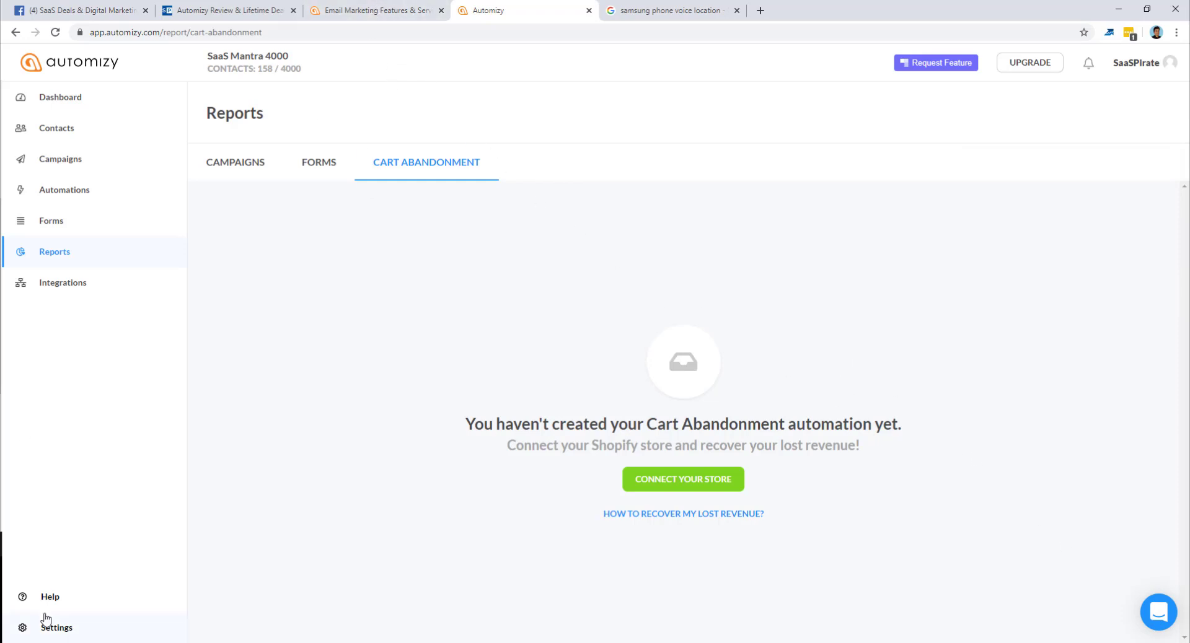
Open the Automizy Help Center and look through its article collections, from Getting Started with Automizy to FAQ
click(56, 596)
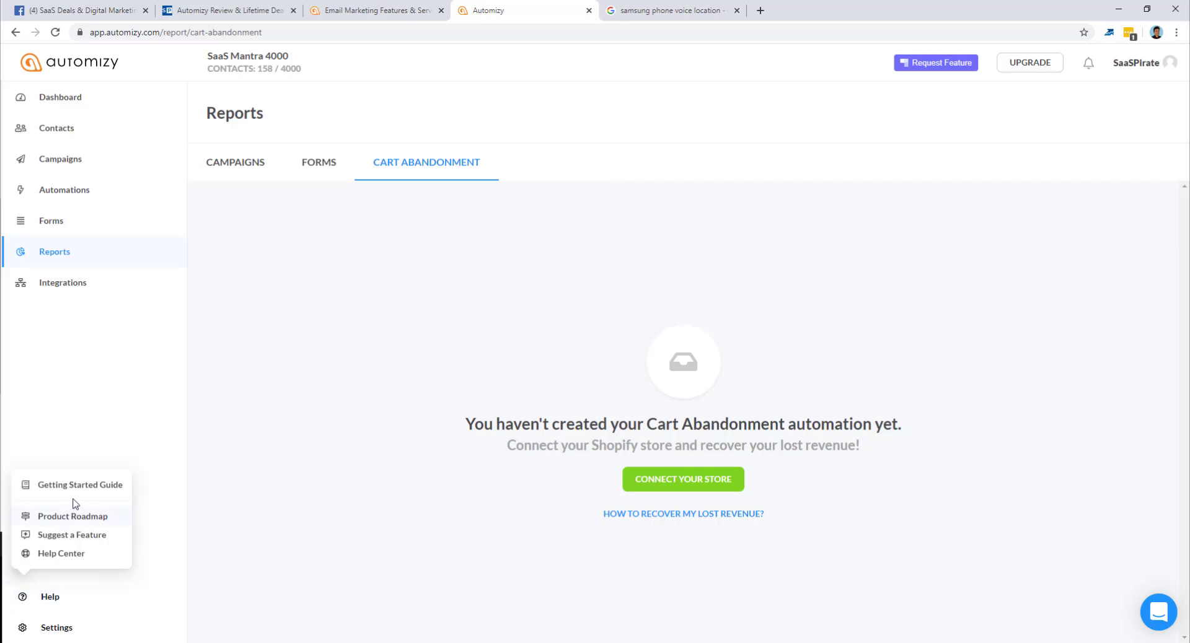
click(48, 554)
click(534, 11)
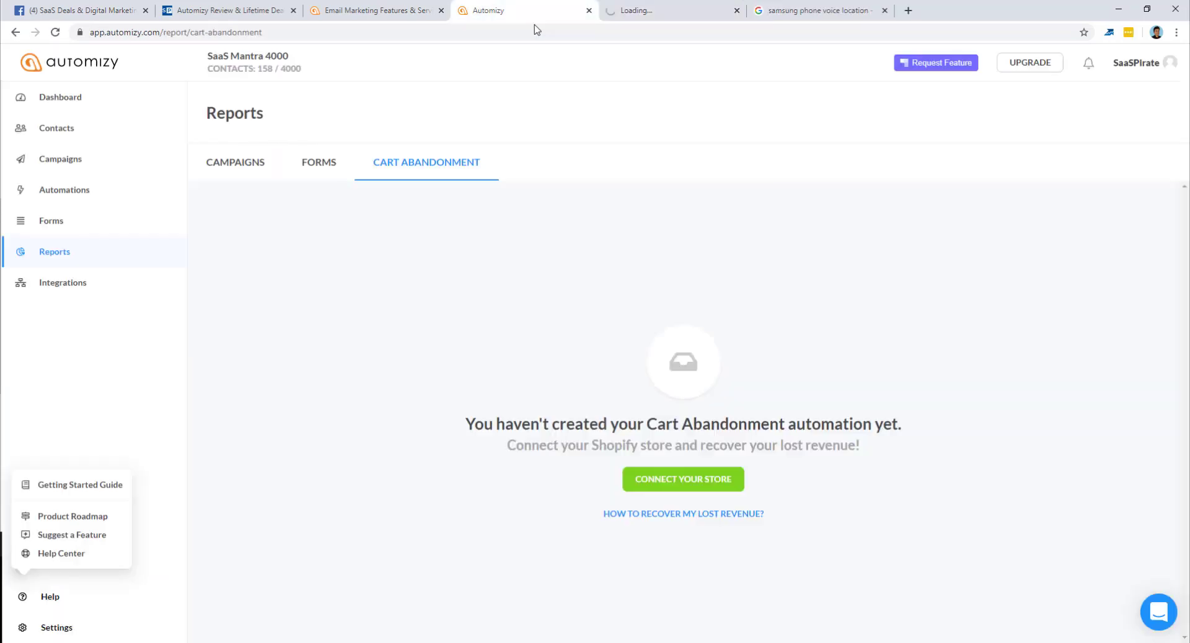
click(47, 596)
click(719, 6)
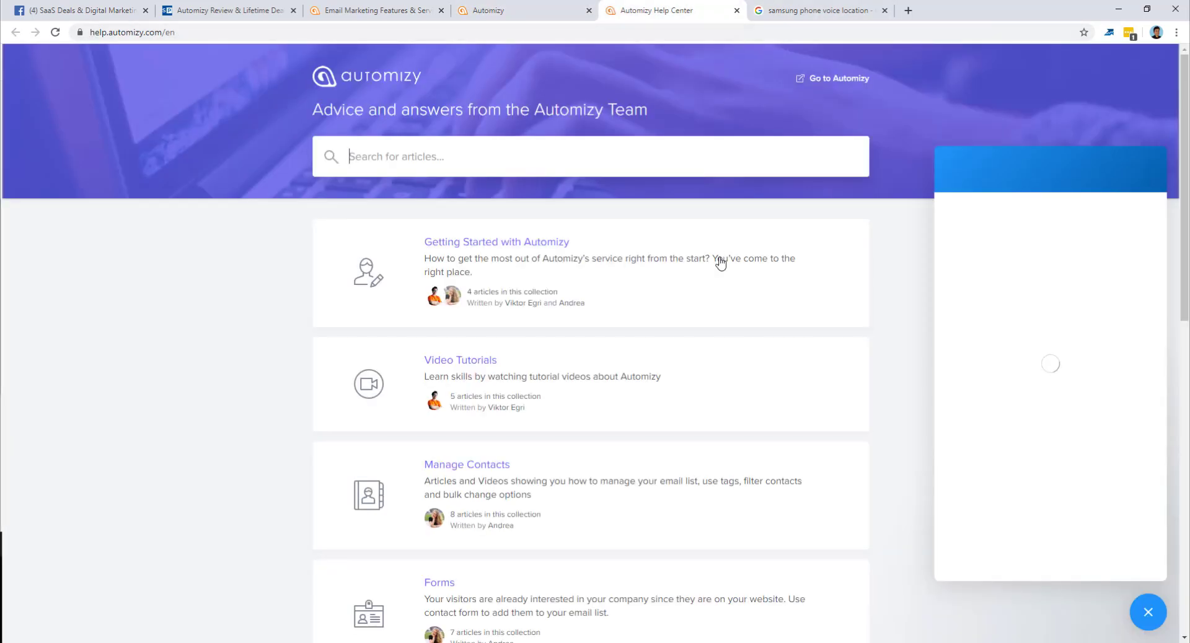
scroll(717, 260, down, 2)
click(1148, 612)
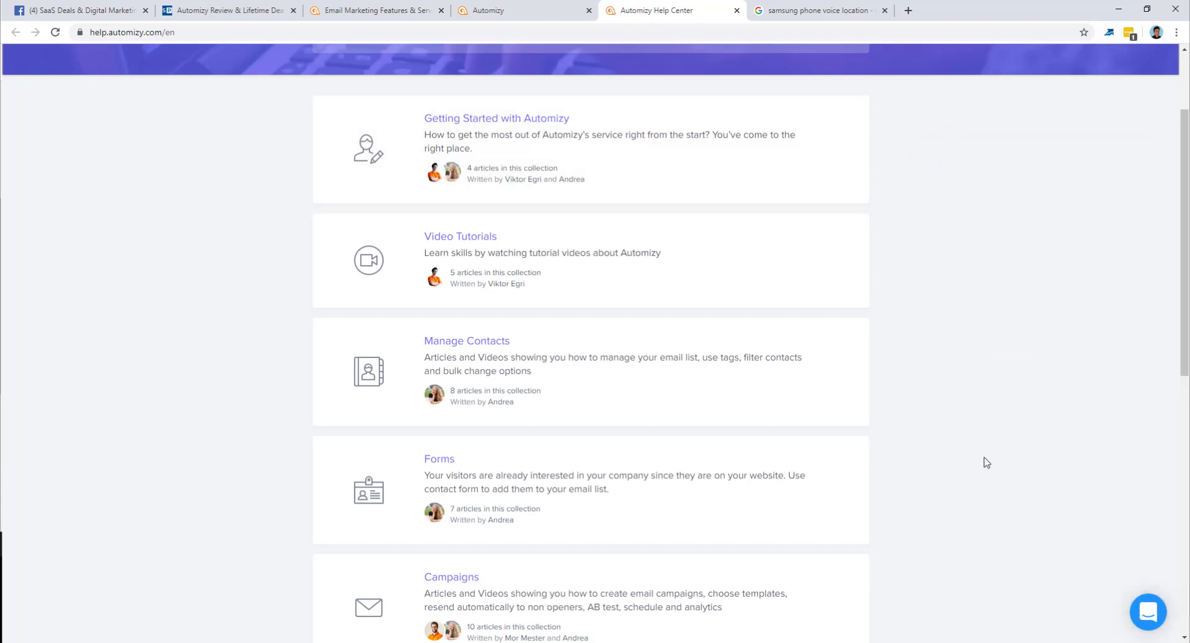
scroll(983, 460, down, 2)
scroll(982, 459, up, 4)
scroll(518, 425, down, 8)
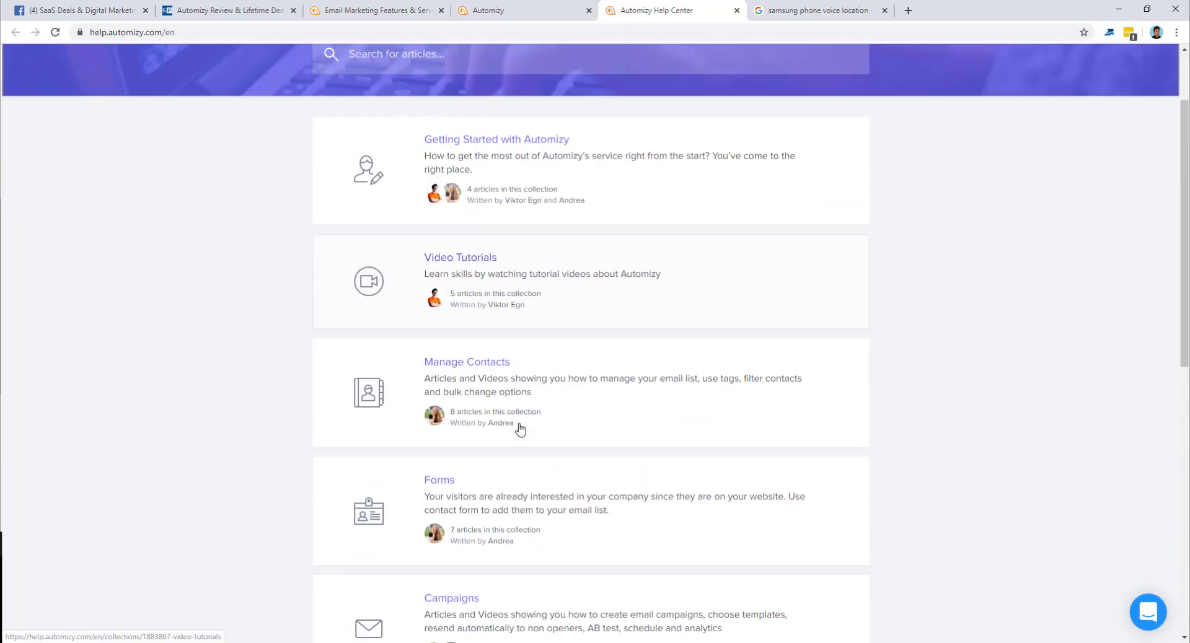
scroll(493, 473, down, 3)
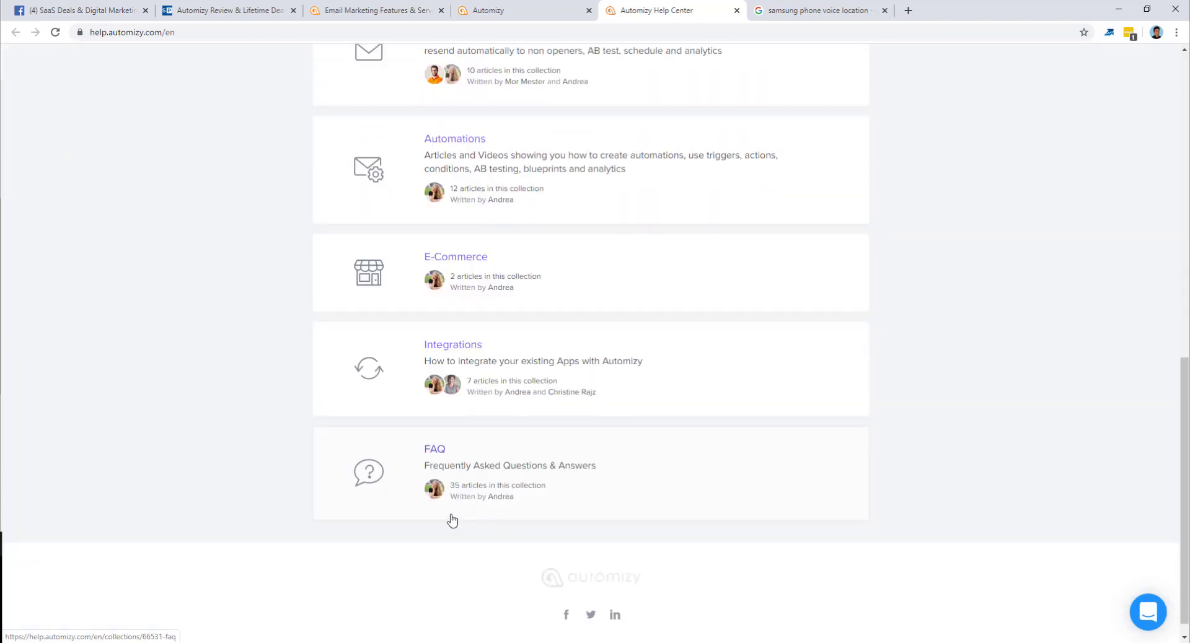
scroll(456, 492, up, 3)
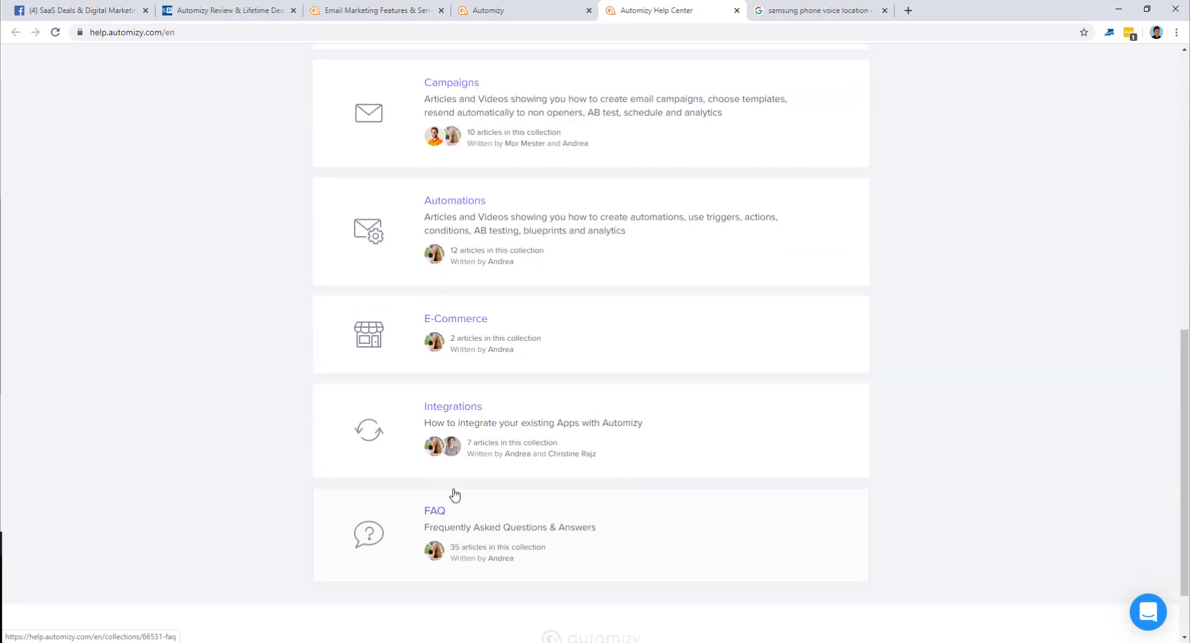
scroll(479, 466, up, 4)
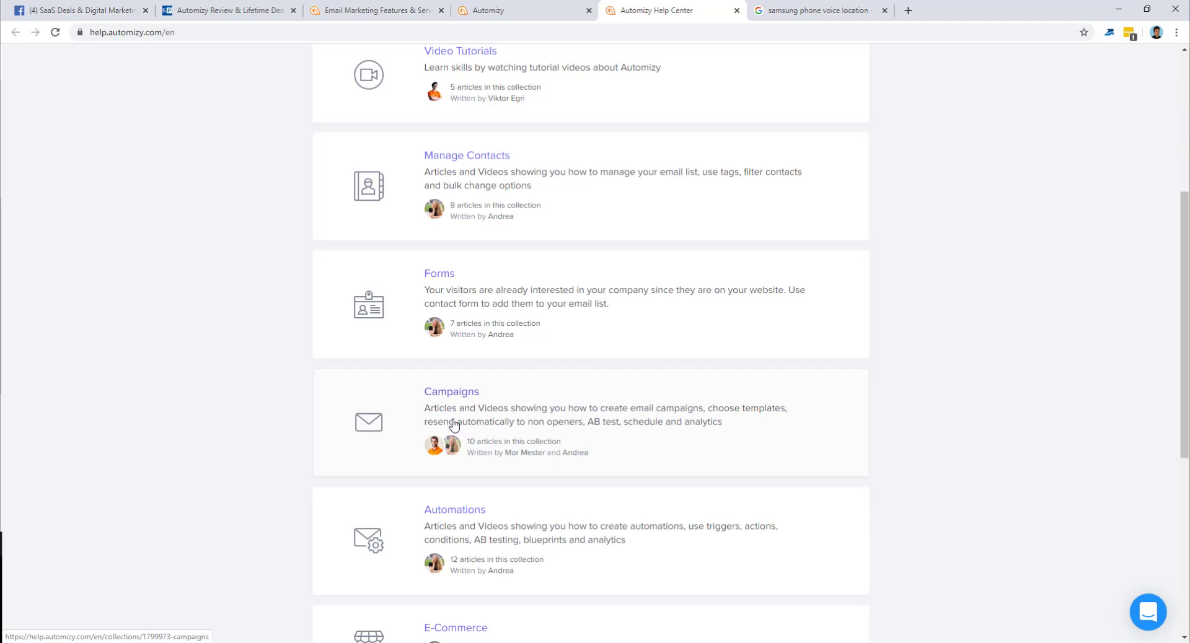
Return to the Automizy app, look through the most voted feature requests, and close the request board
click(518, 6)
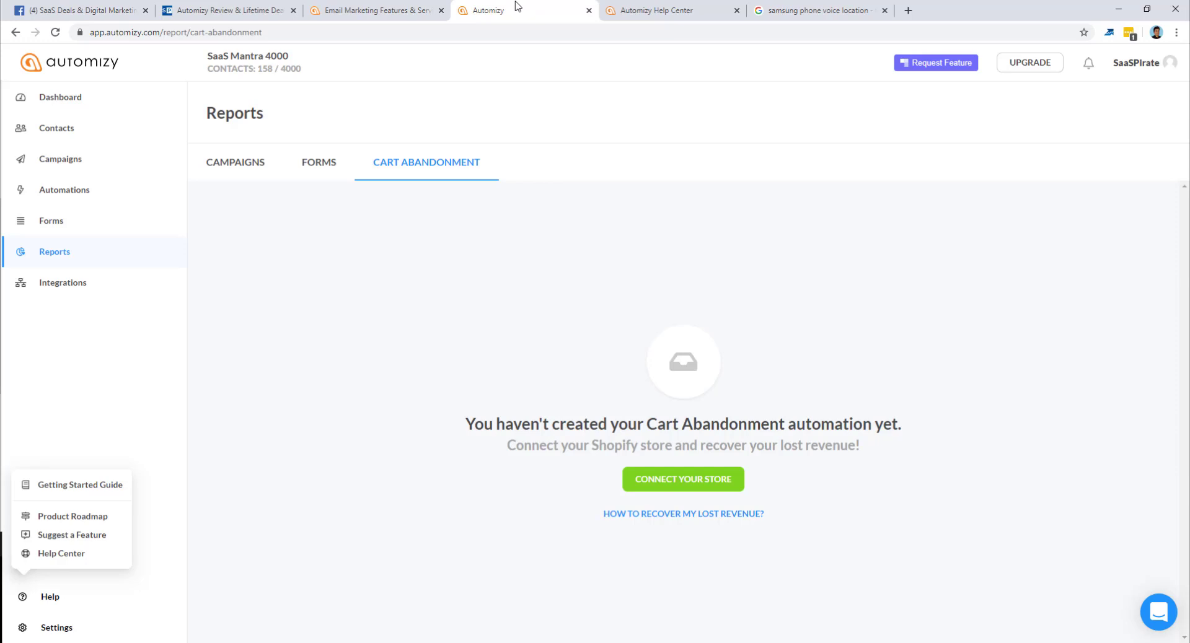
click(586, 97)
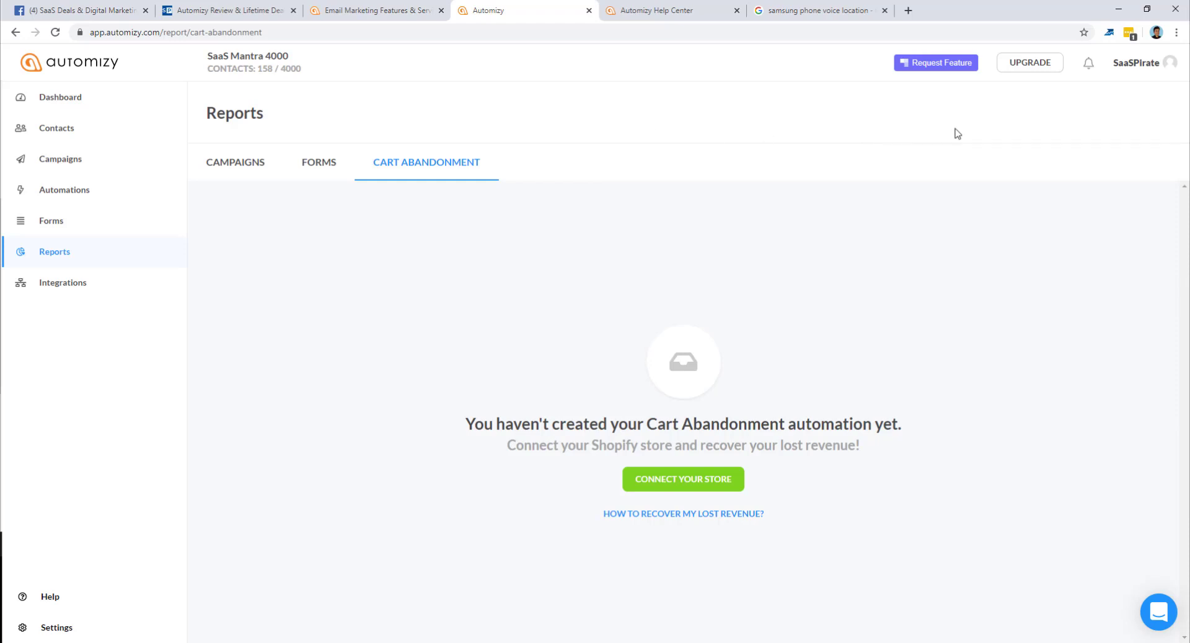
click(933, 69)
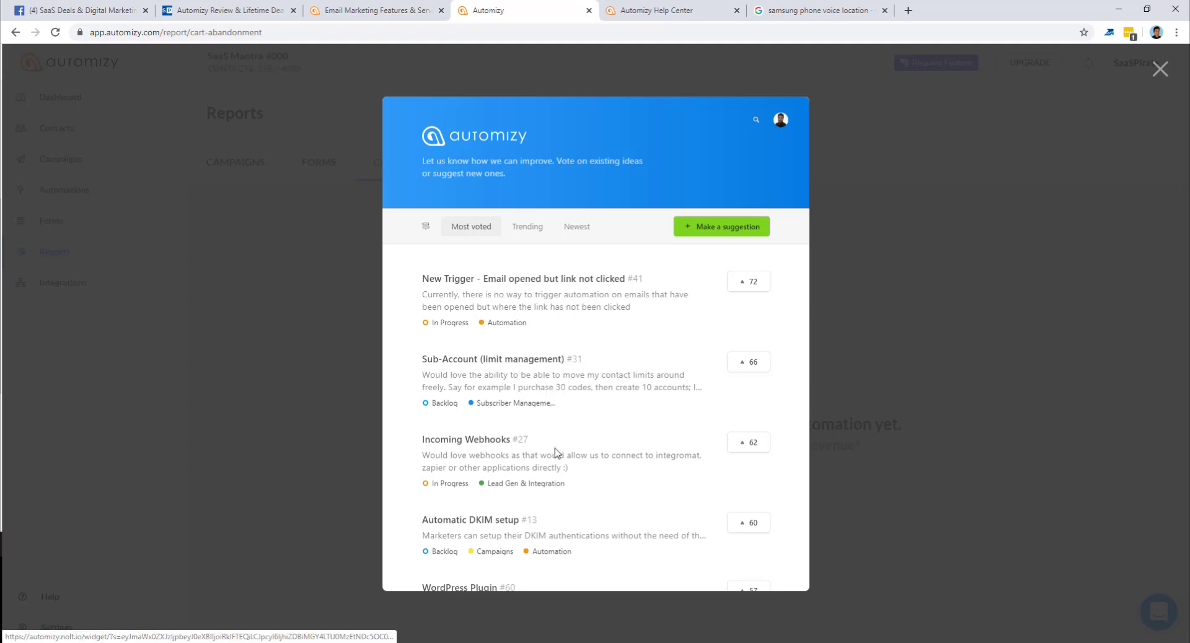
scroll(538, 489, down, 2)
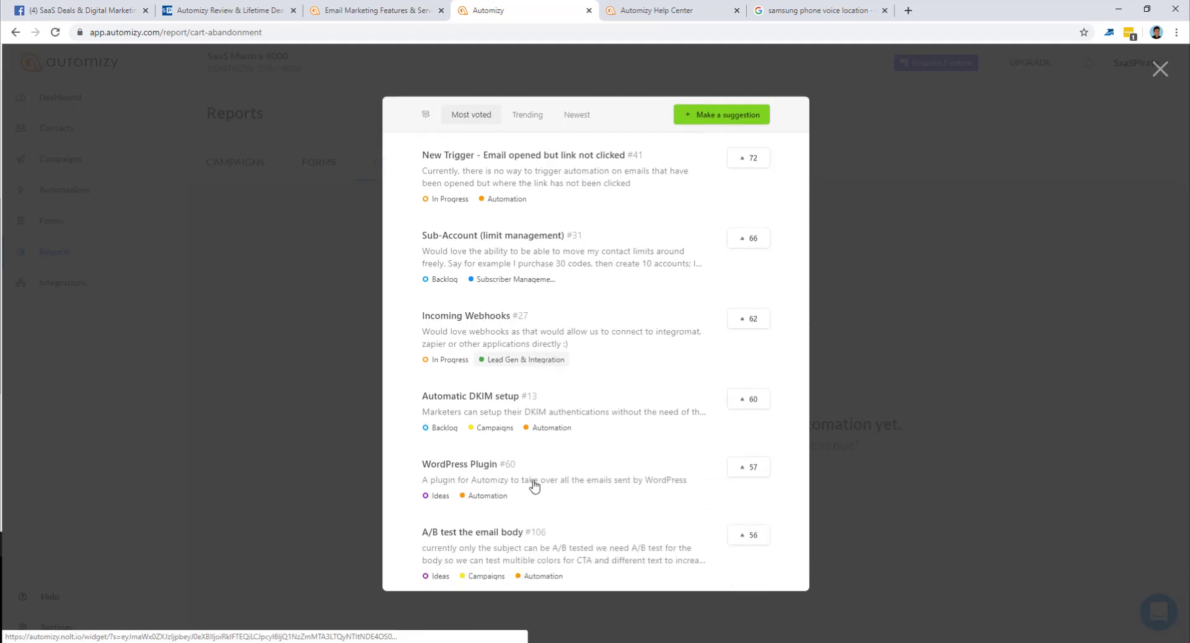
click(360, 375)
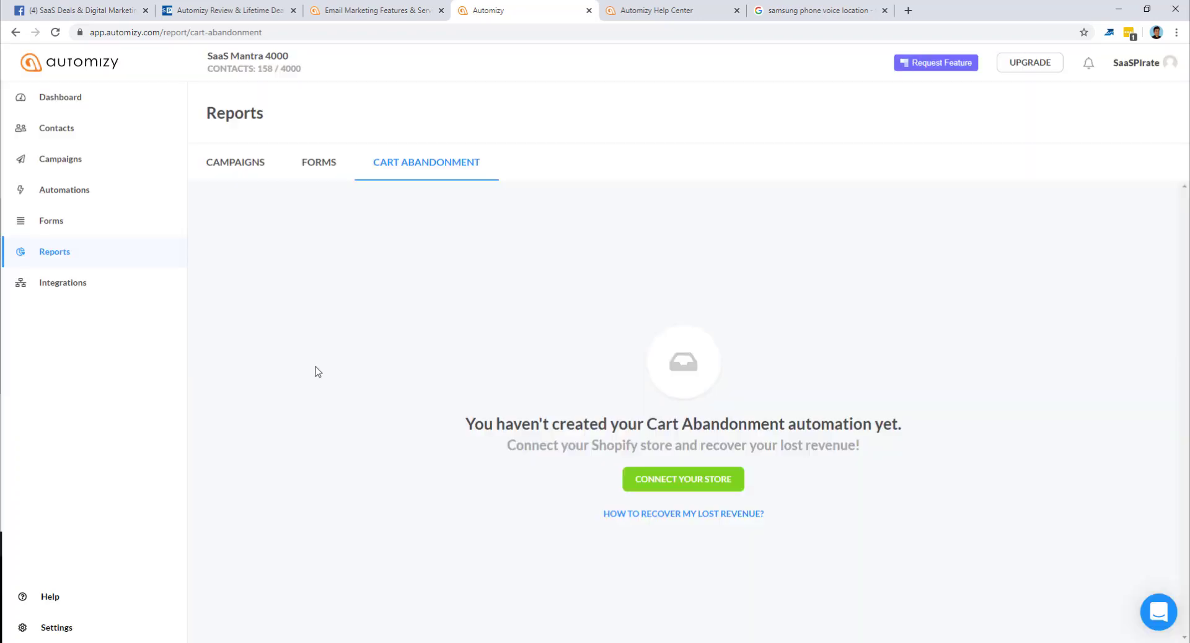
Open the product roadmap on Trello, view the Landing Page builder card under In Progress, and close the card
click(36, 608)
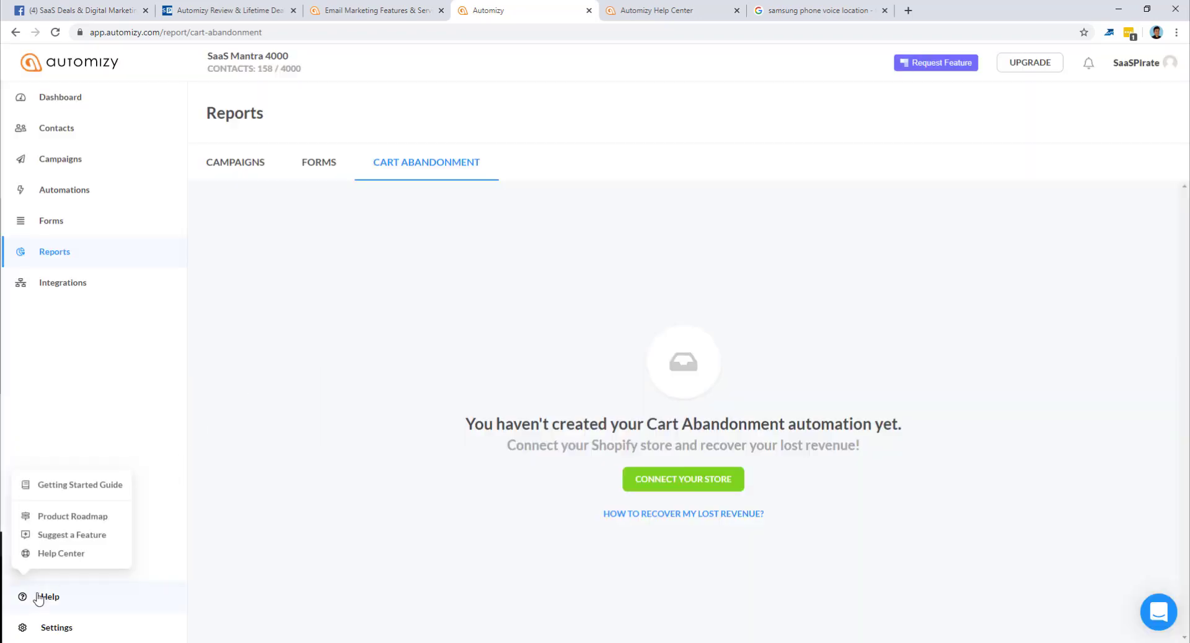
click(73, 524)
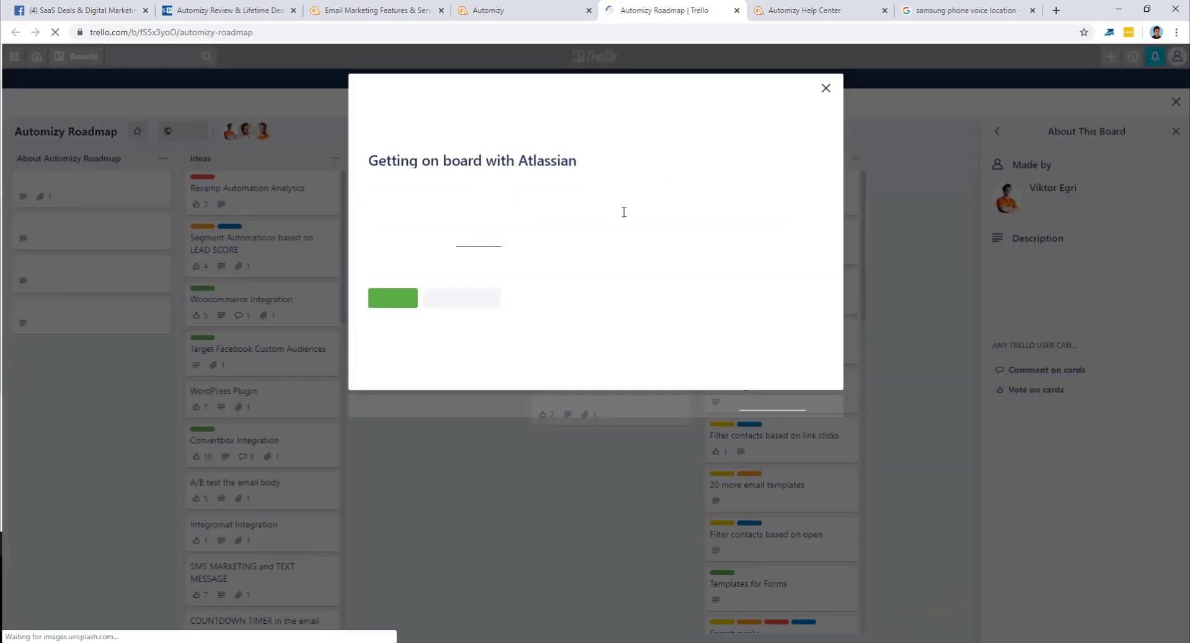
click(825, 90)
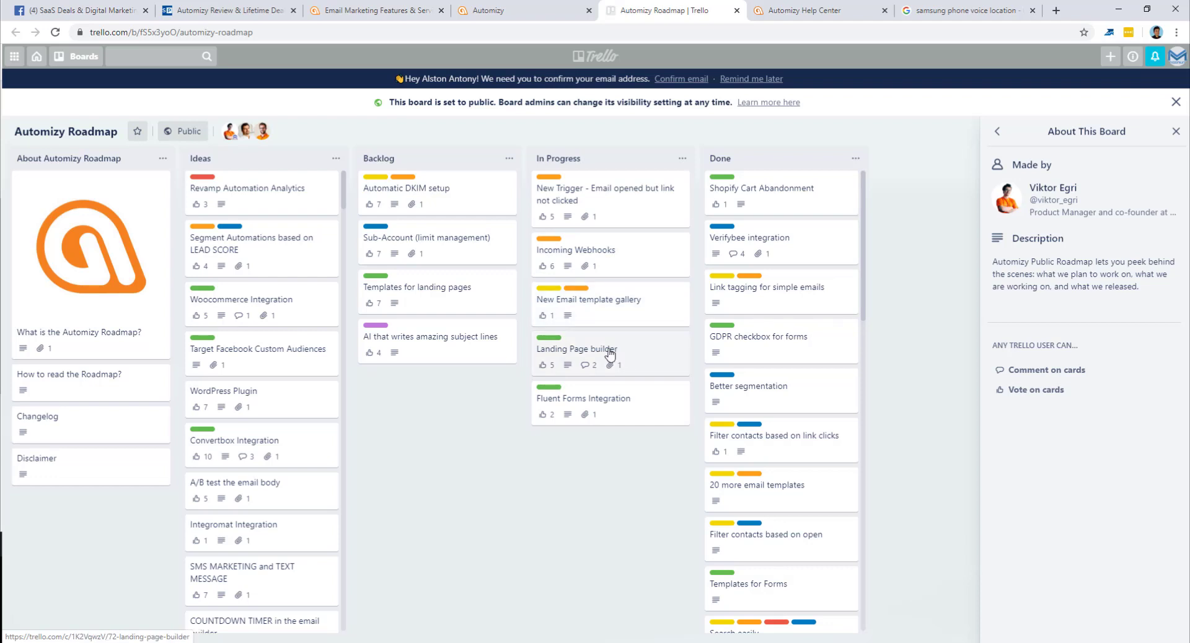
click(632, 356)
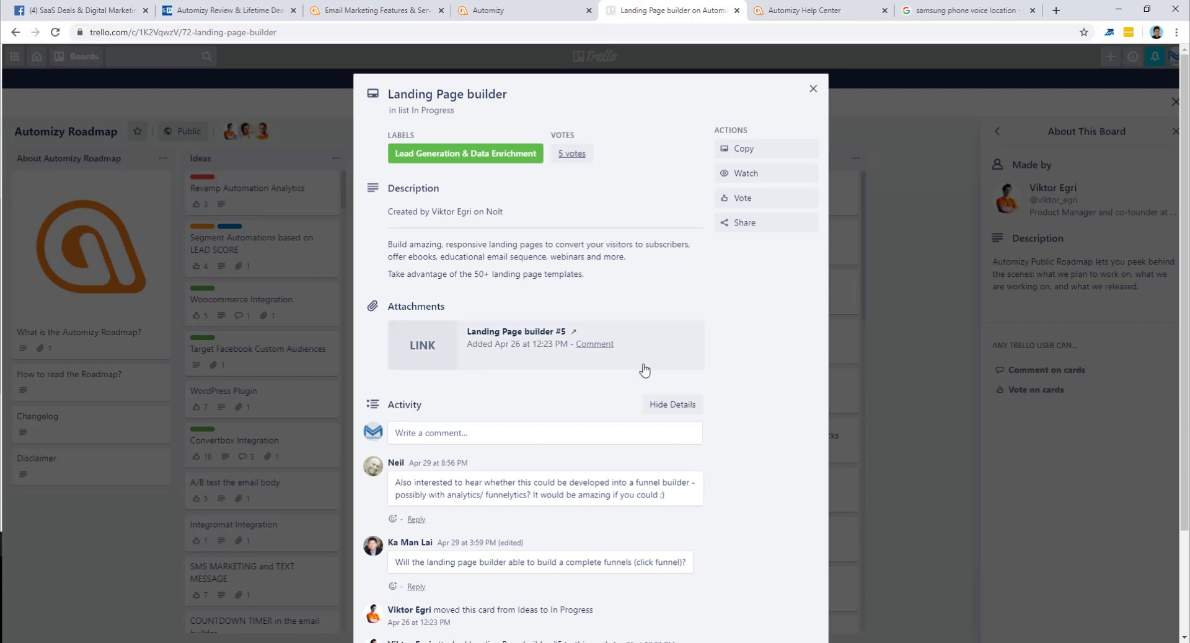
click(942, 352)
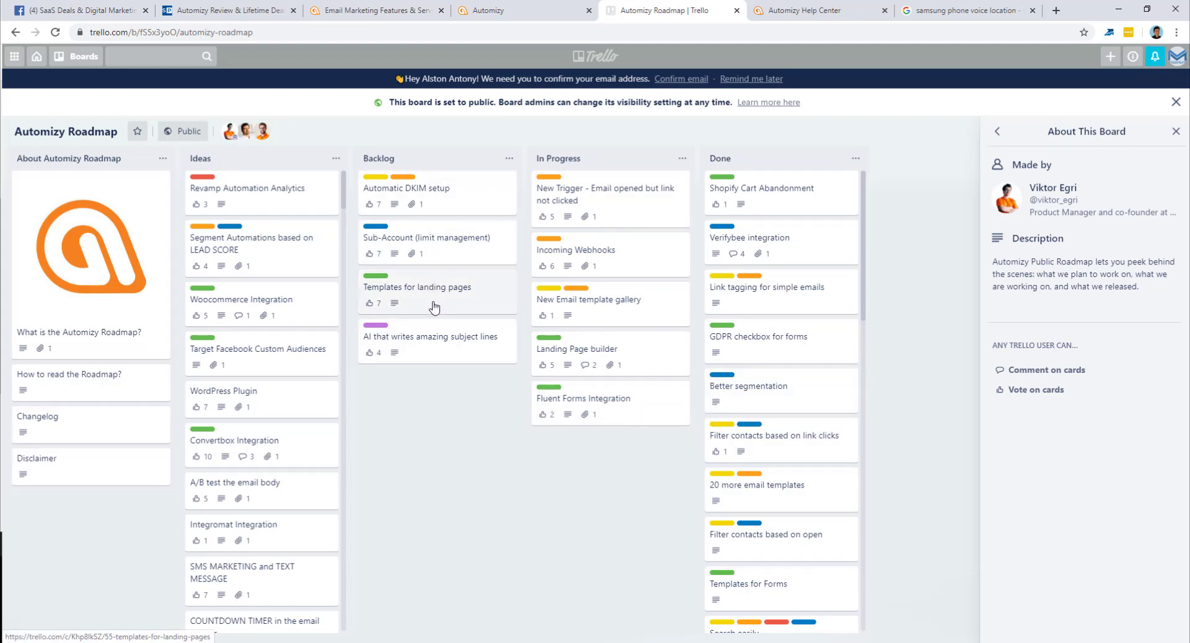
Look through the roadmap's Ideas and Done lists, and close the roadmap board
scroll(295, 214, down, 6)
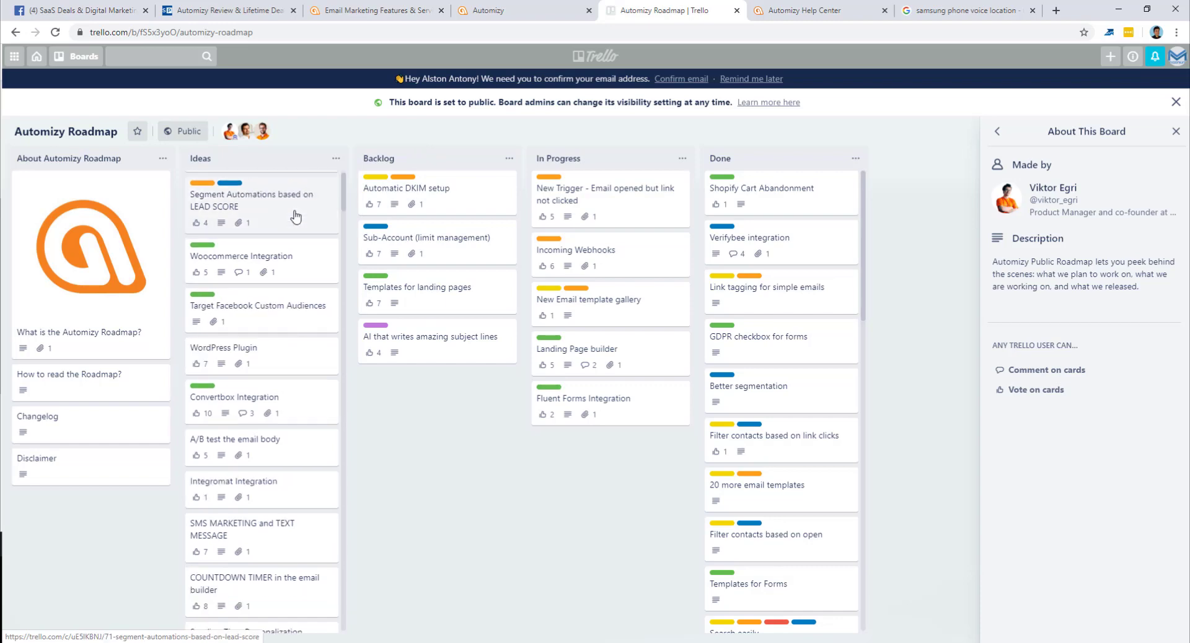
scroll(295, 215, down, 15)
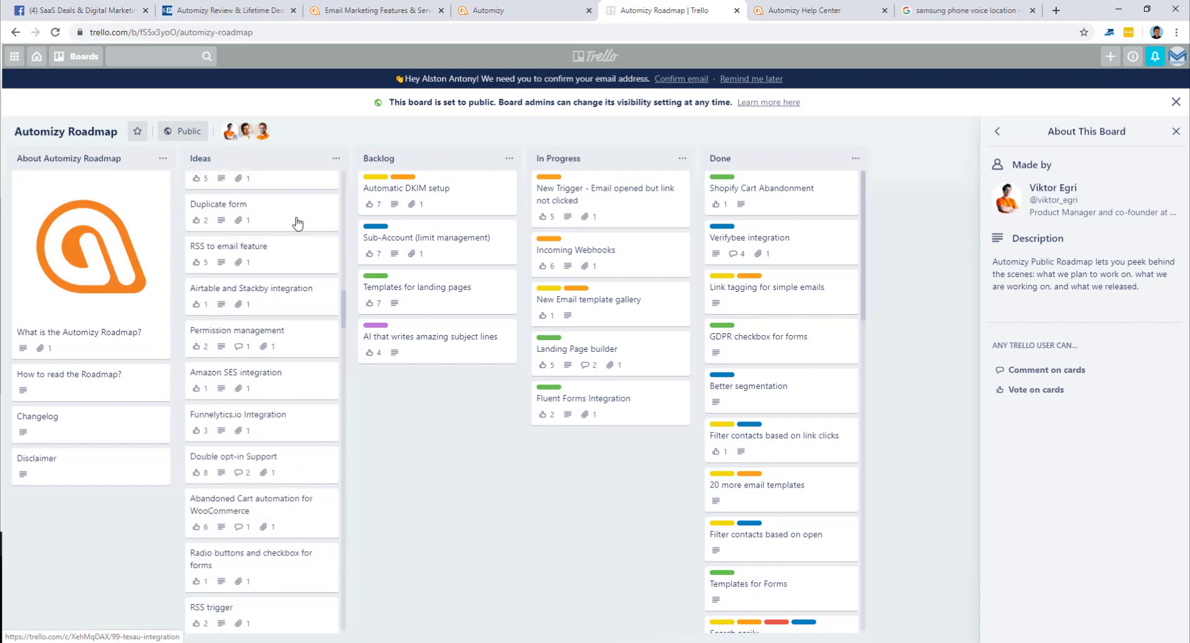
scroll(297, 223, down, 15)
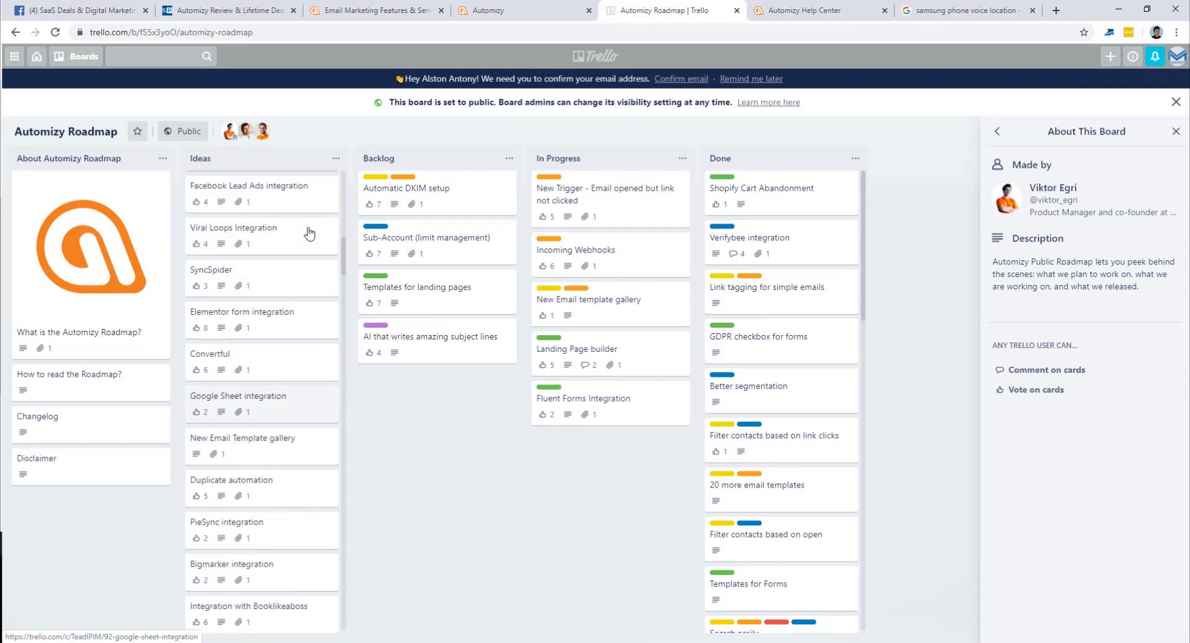
scroll(308, 232, up, 7)
scroll(845, 277, down, 12)
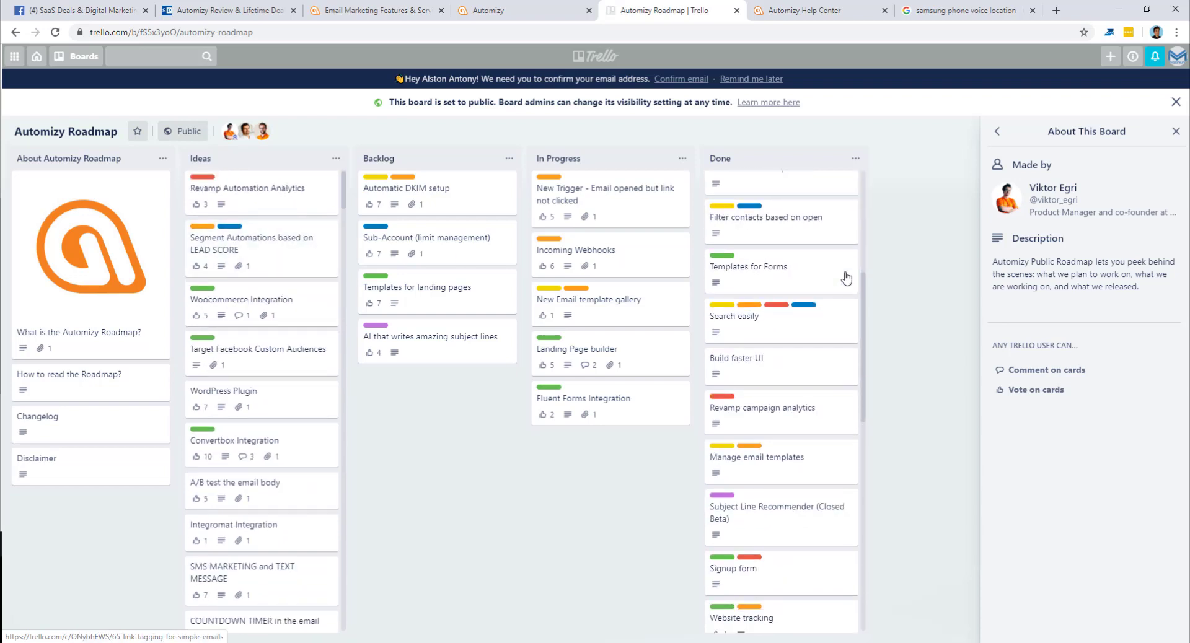
scroll(844, 276, down, 3)
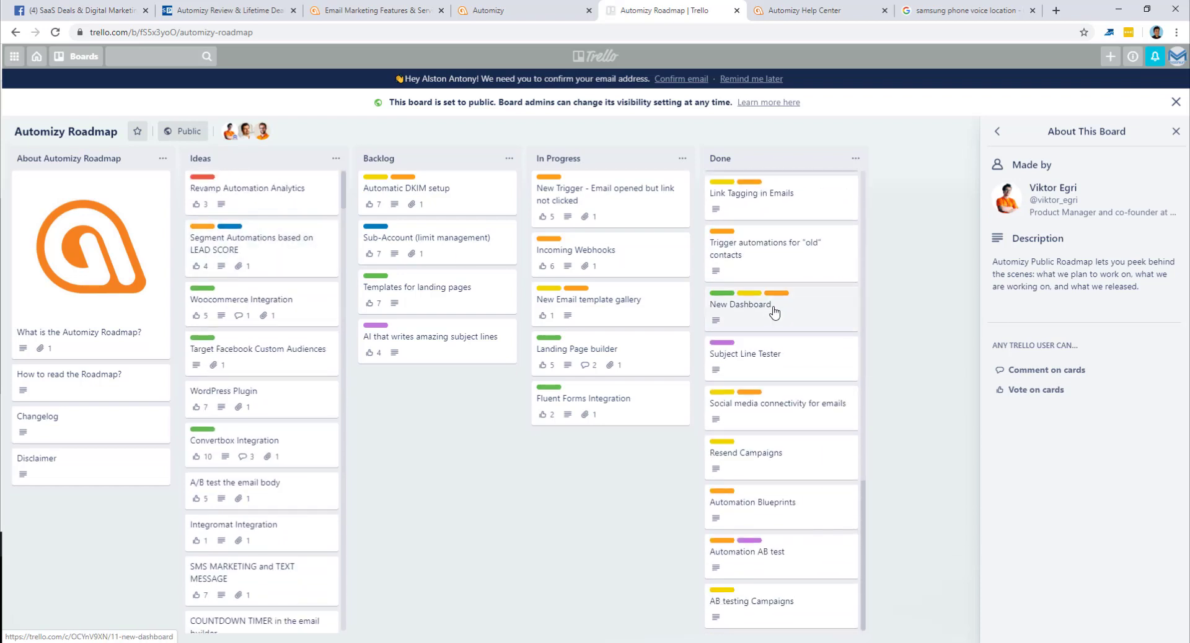
click(736, 11)
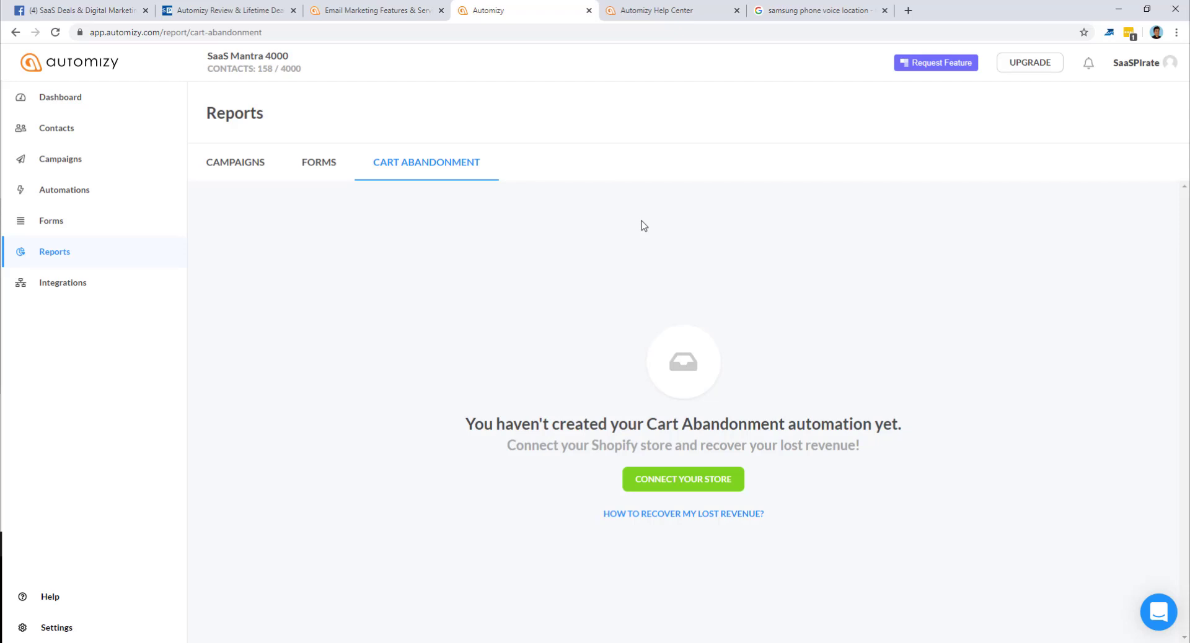
Check the filter conditions in the demo contact list, view its contact's profile, and return to the list
click(65, 133)
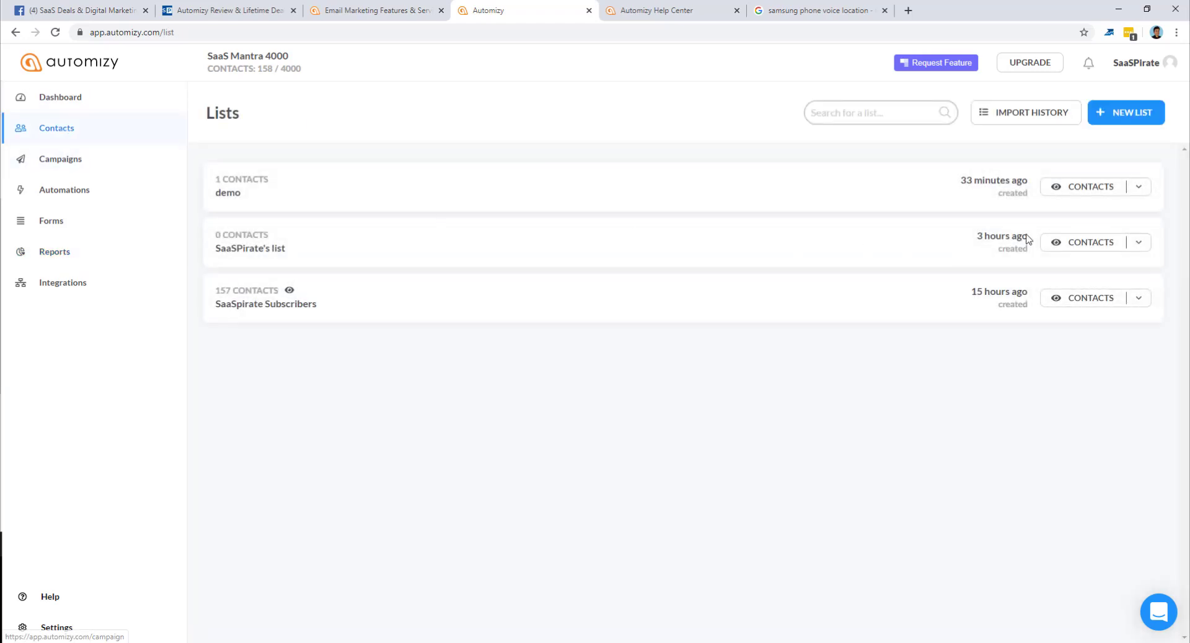
click(1096, 192)
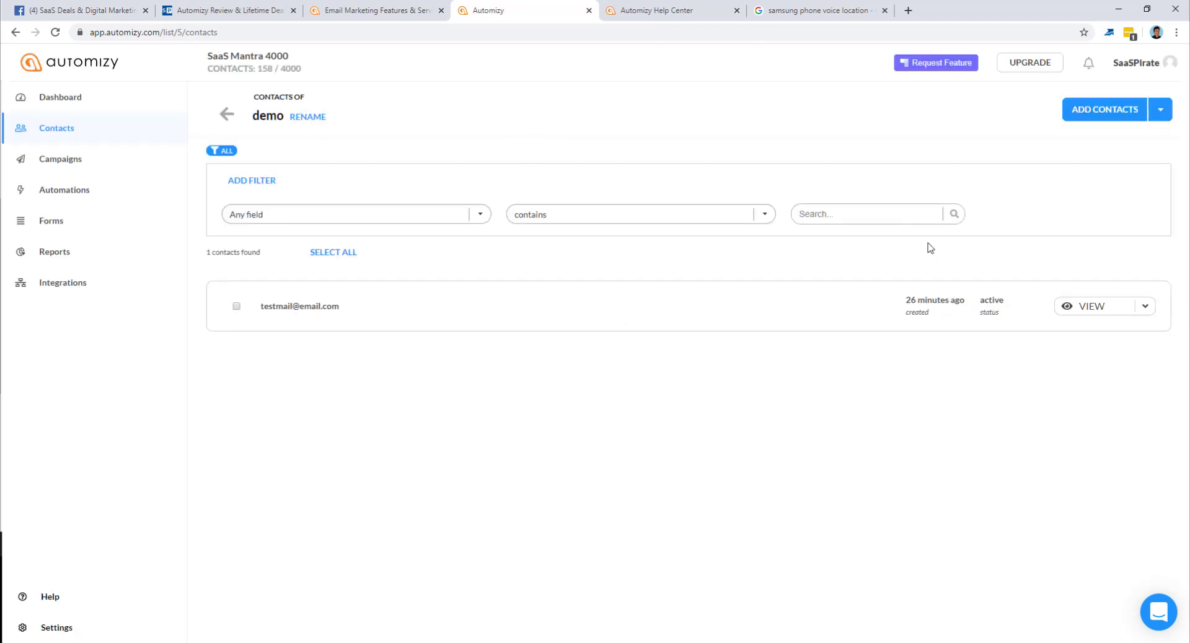
click(614, 217)
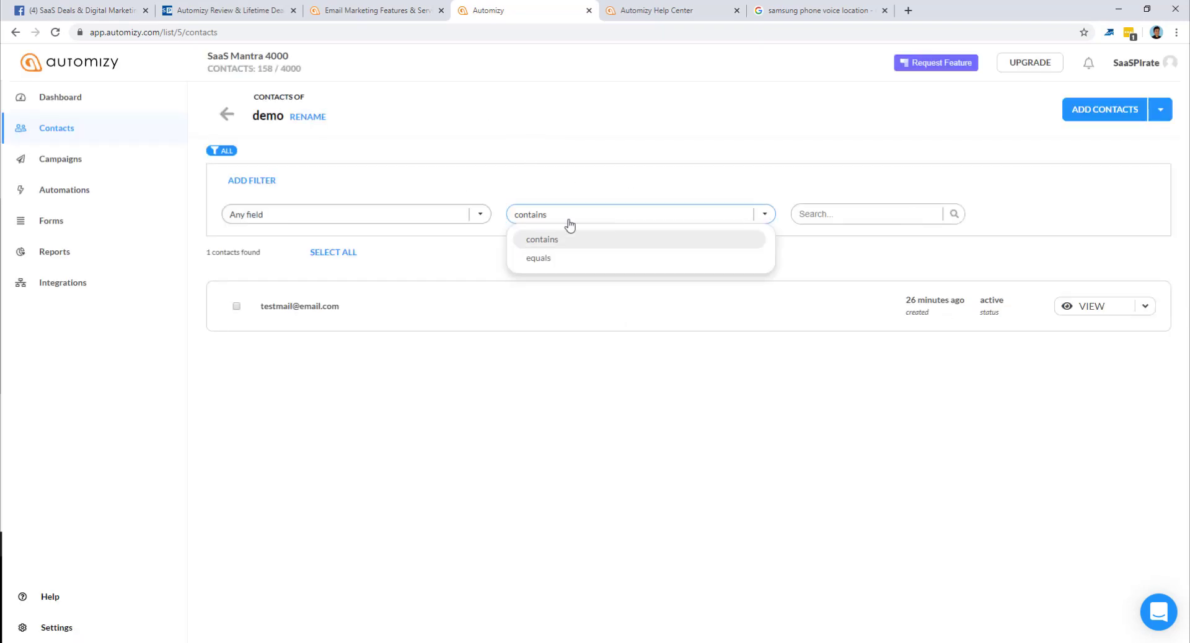
click(324, 309)
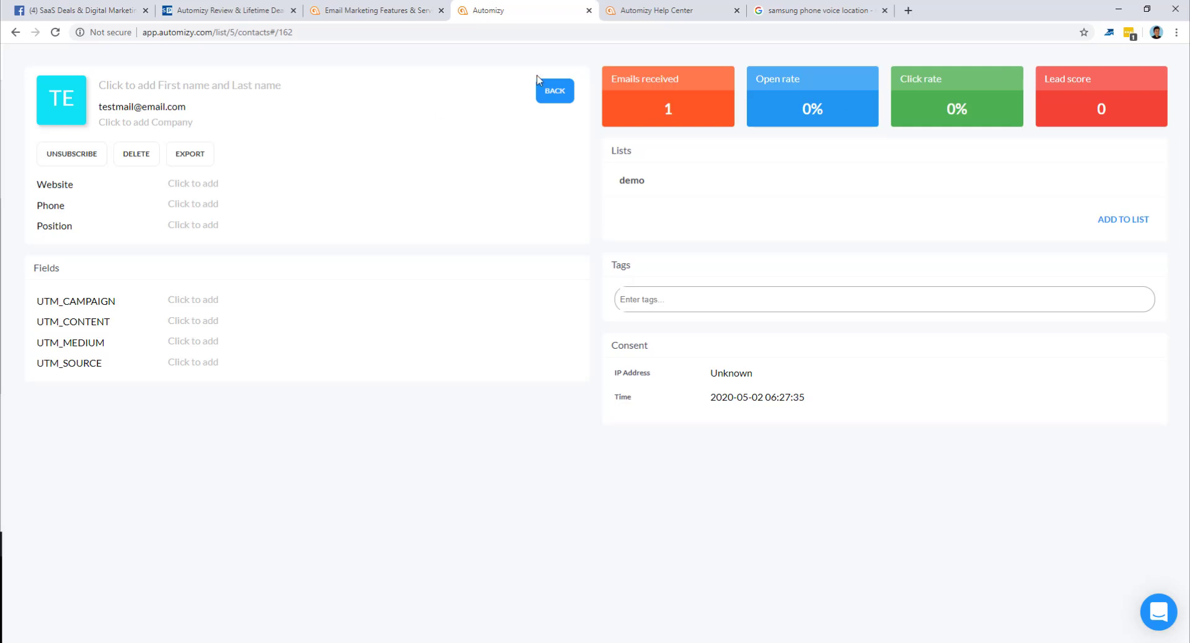
click(564, 99)
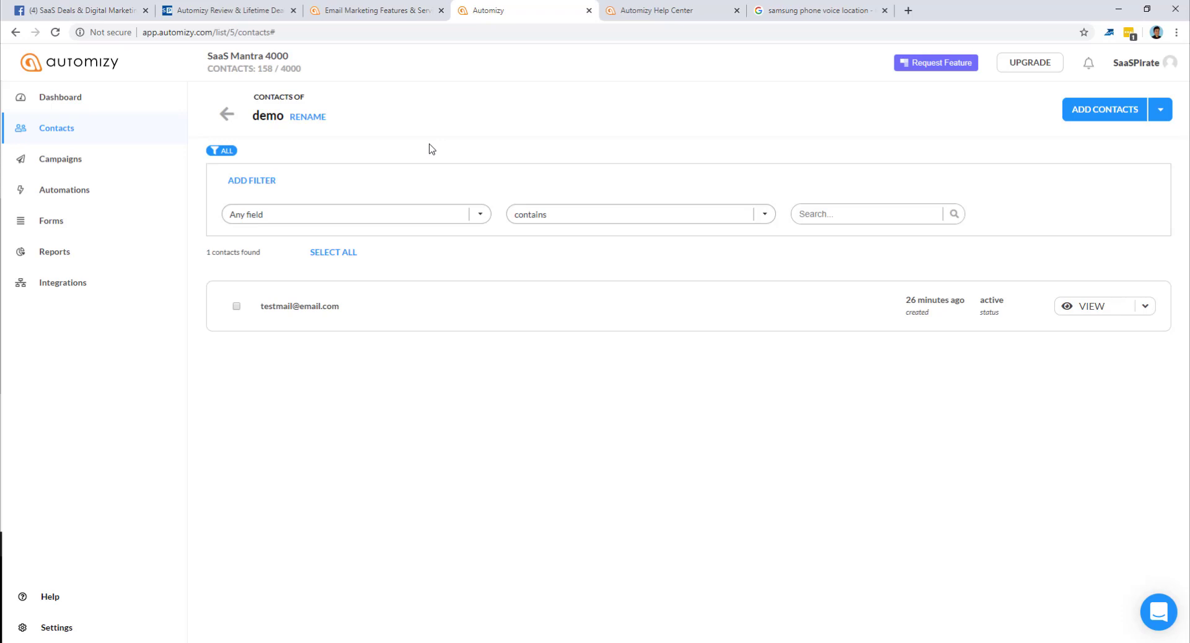
View the available integrations and the Manual Add Subscribers automation's workflow statistics, and return to the automation list
click(118, 283)
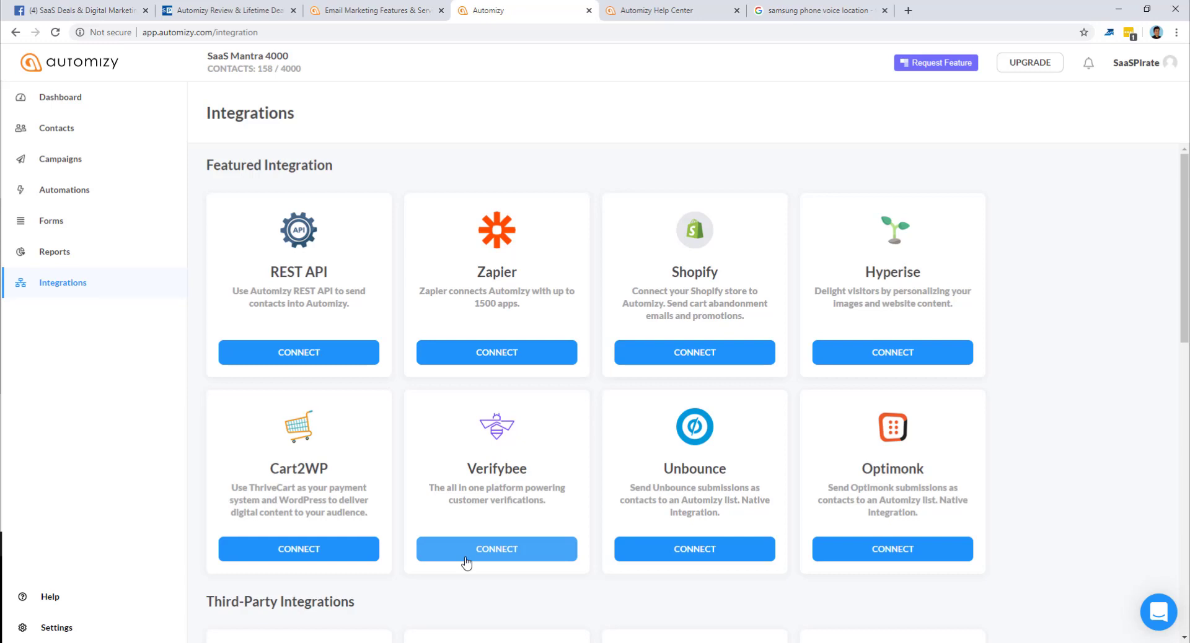
click(67, 191)
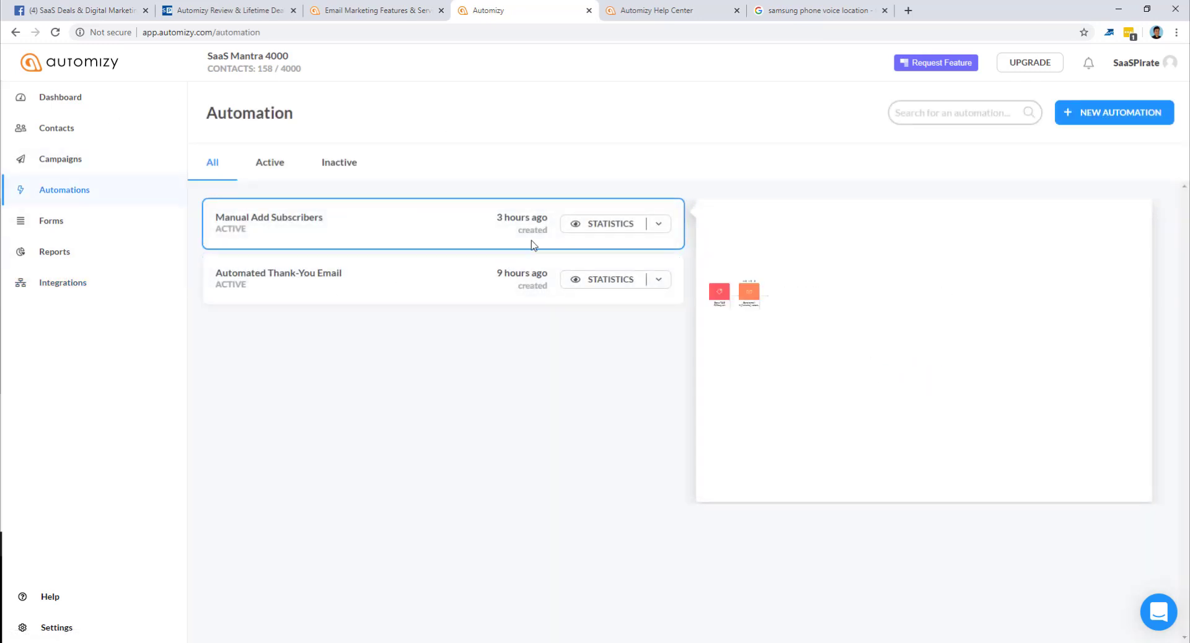
click(661, 228)
click(364, 225)
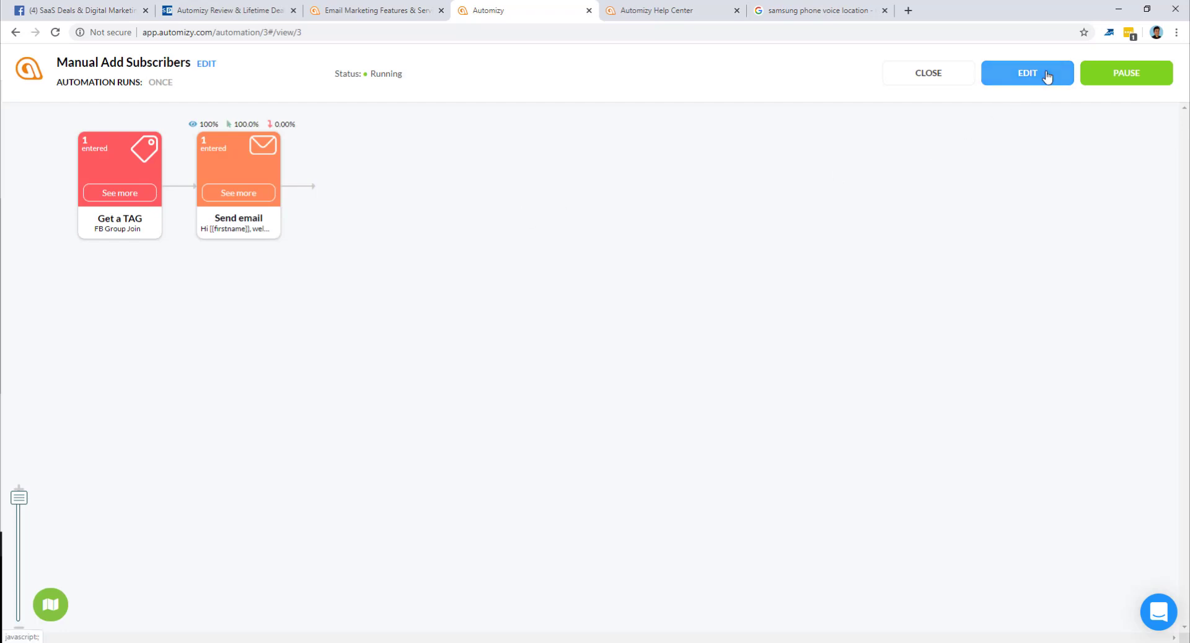
click(923, 79)
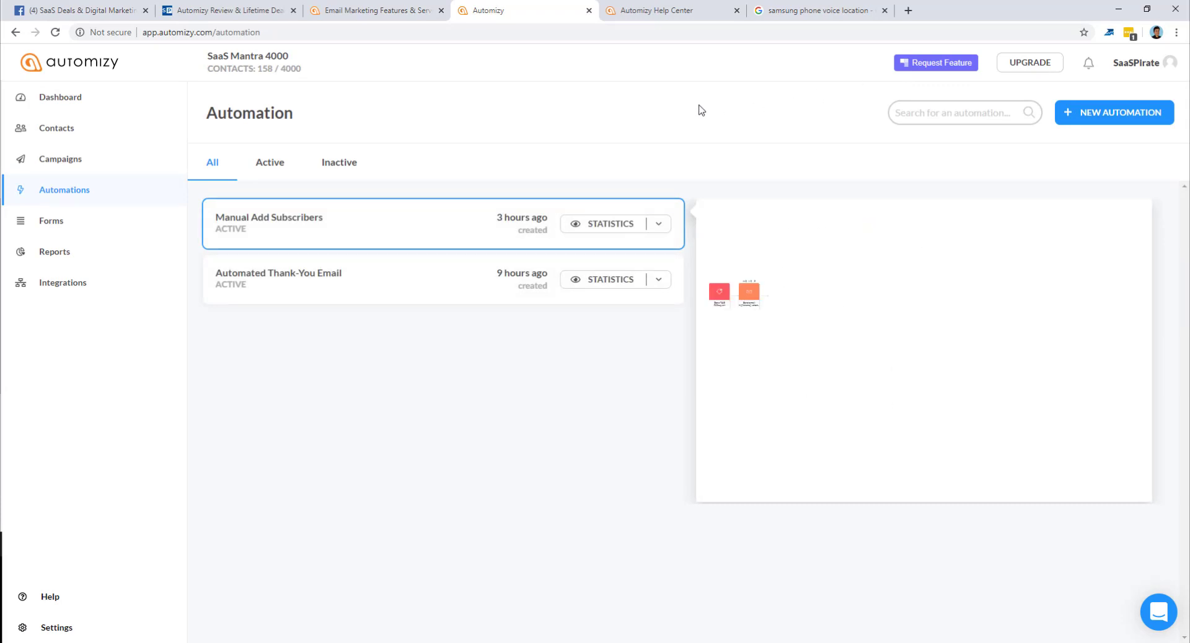
Create an automation from the Automated Thank-You Email blueprint after previewing its included emails, and close the editor without publishing
click(1127, 117)
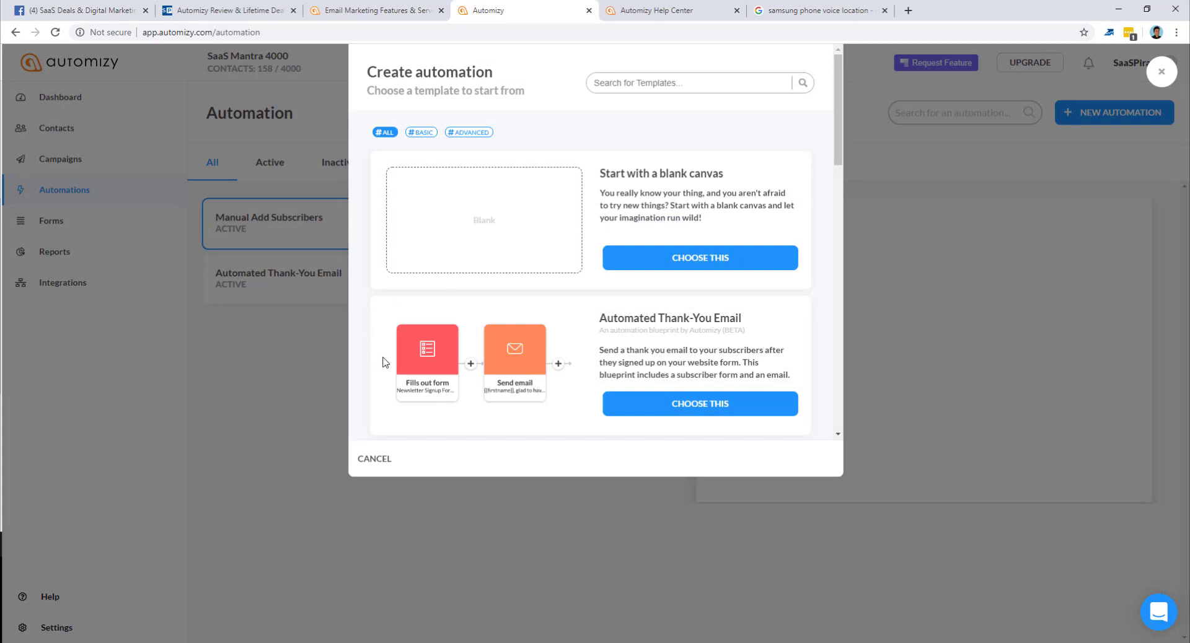
click(655, 413)
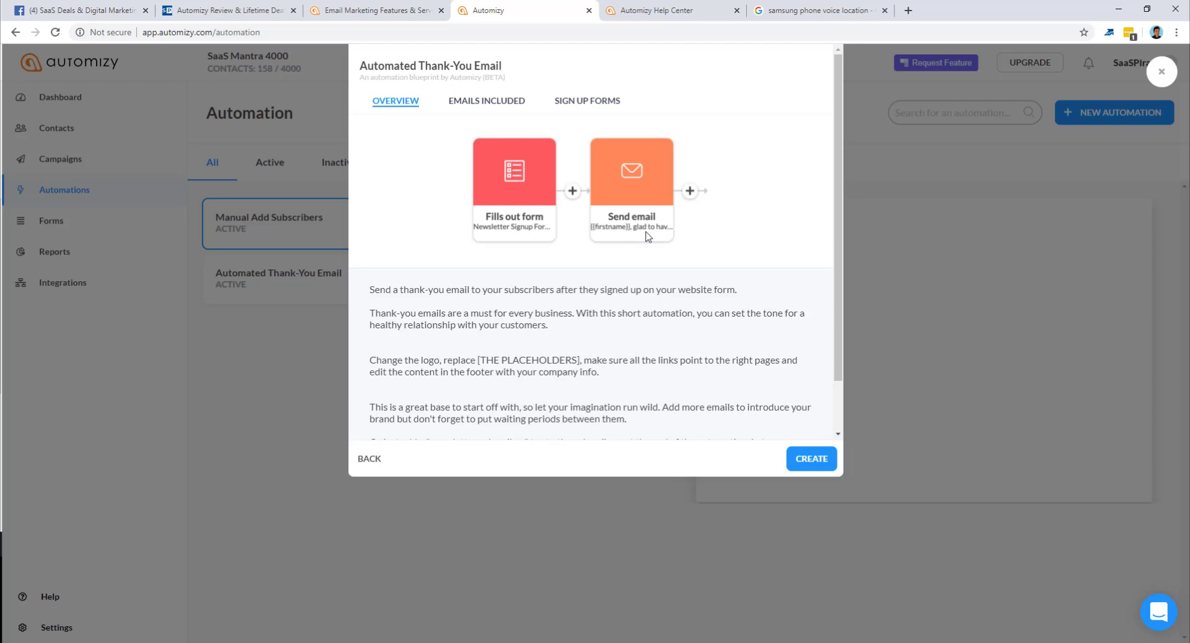
click(494, 107)
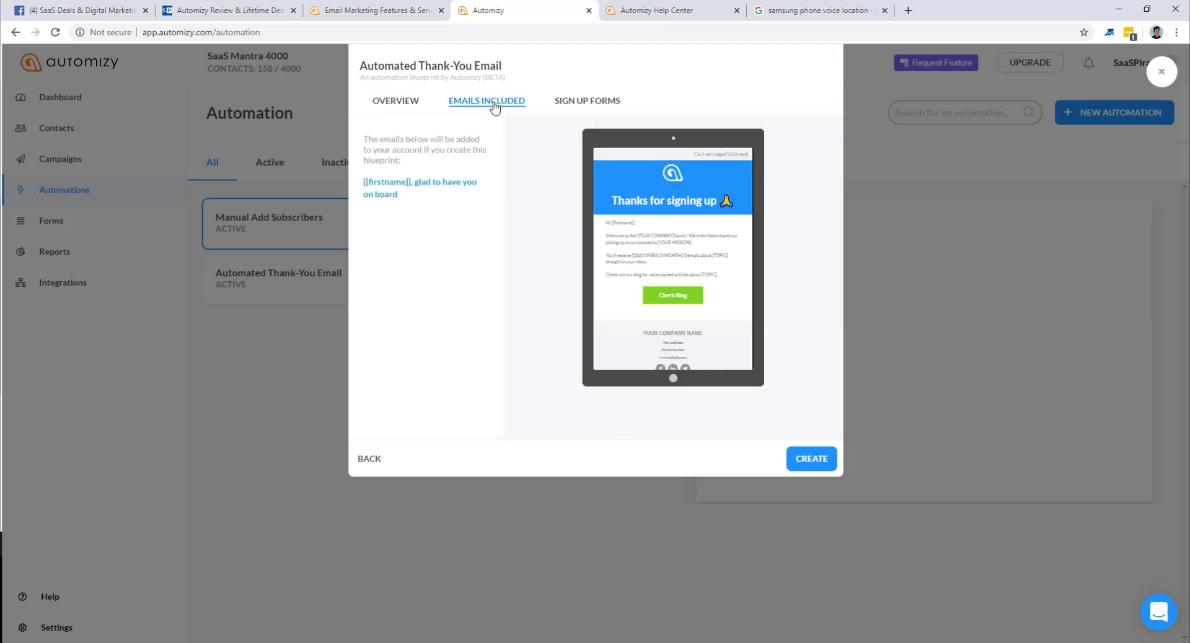
click(416, 102)
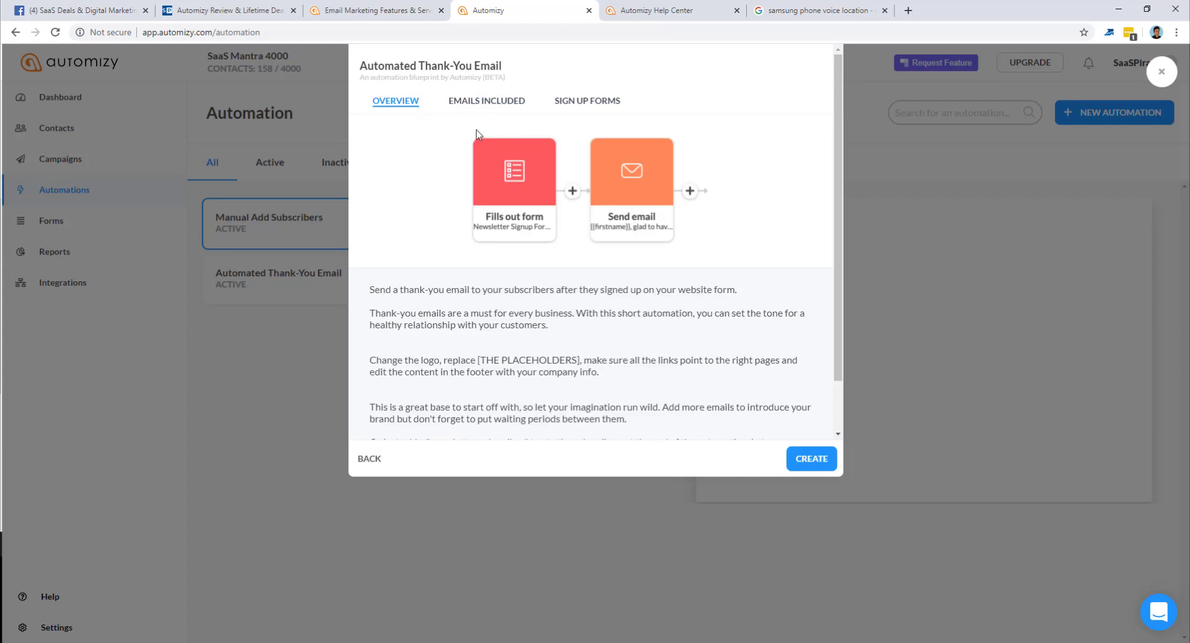
click(810, 467)
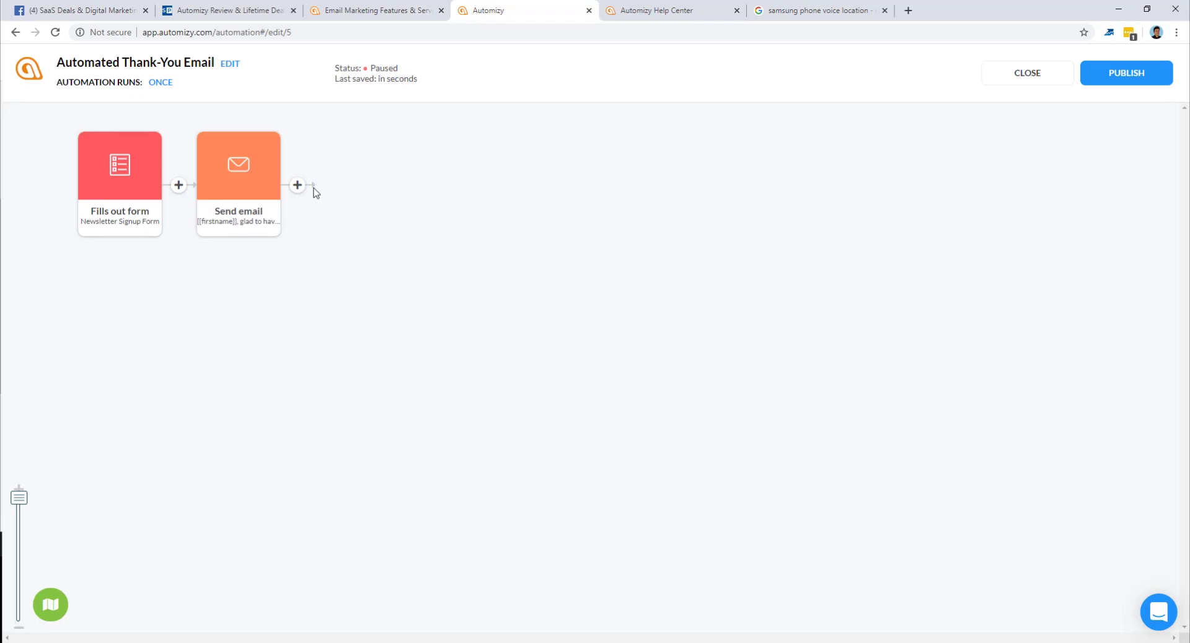
click(1025, 79)
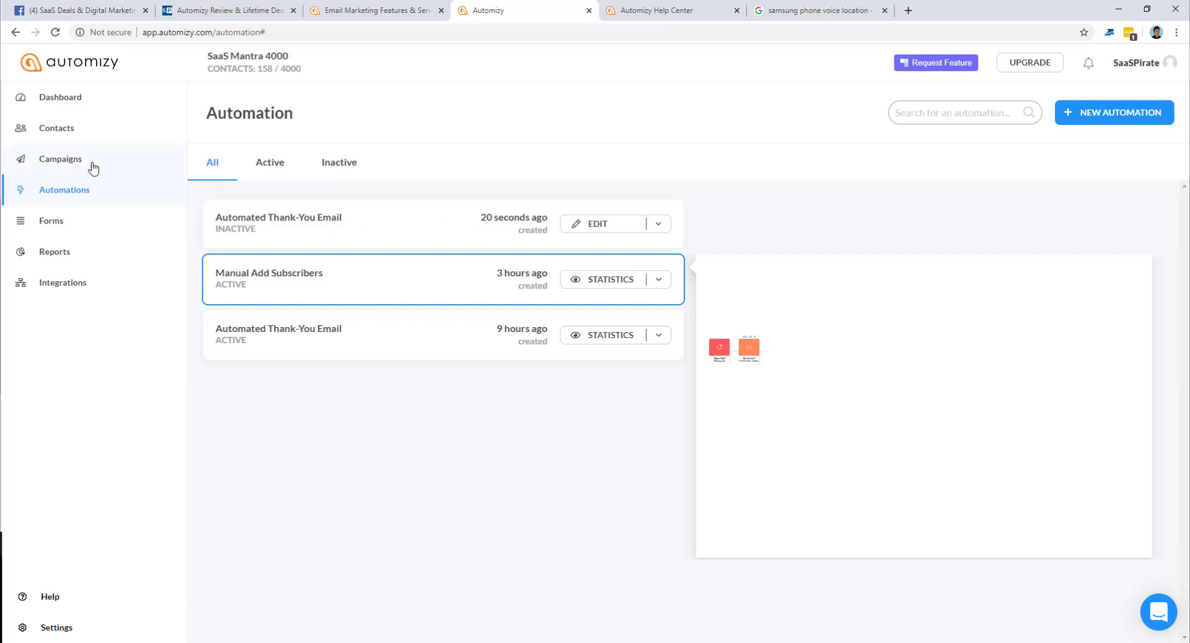
View the Automizy forms list, and switch to Mailchimp to examine its Classic embedded form options and preview
click(71, 235)
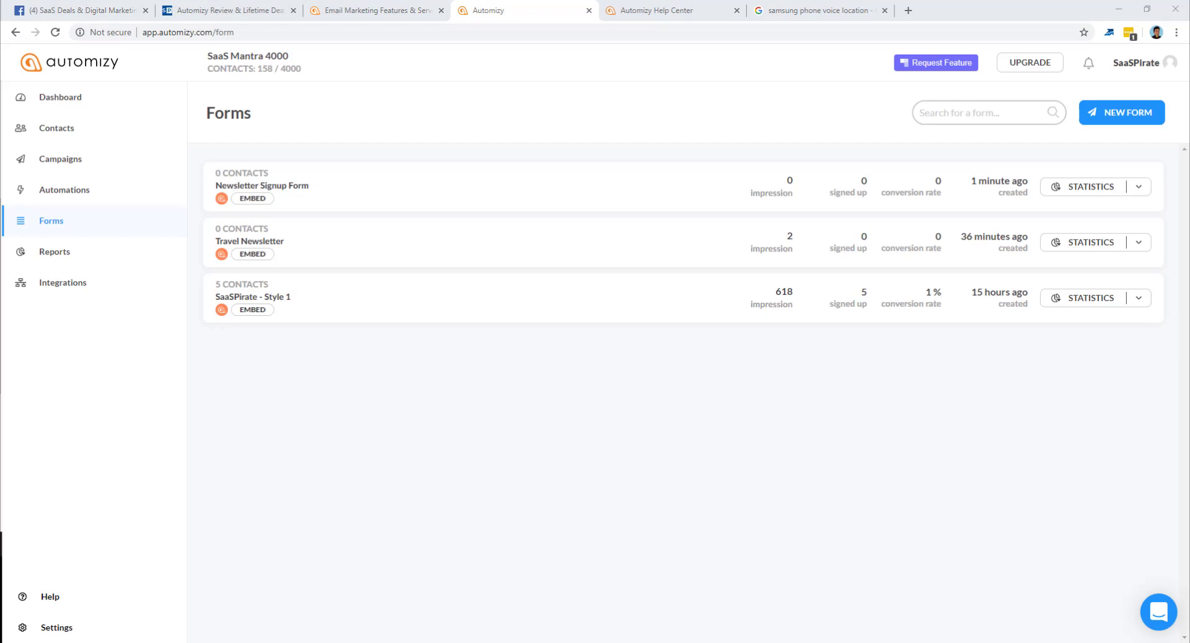
drag(0, 86, 606, 163)
click(714, 161)
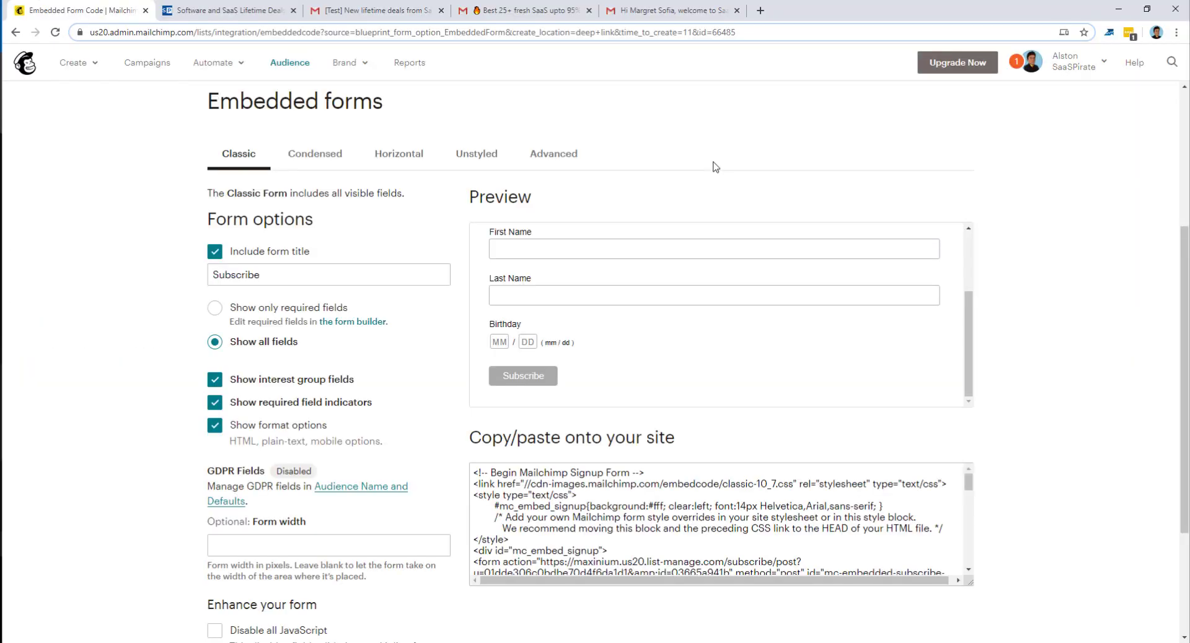
scroll(666, 340, up, 3)
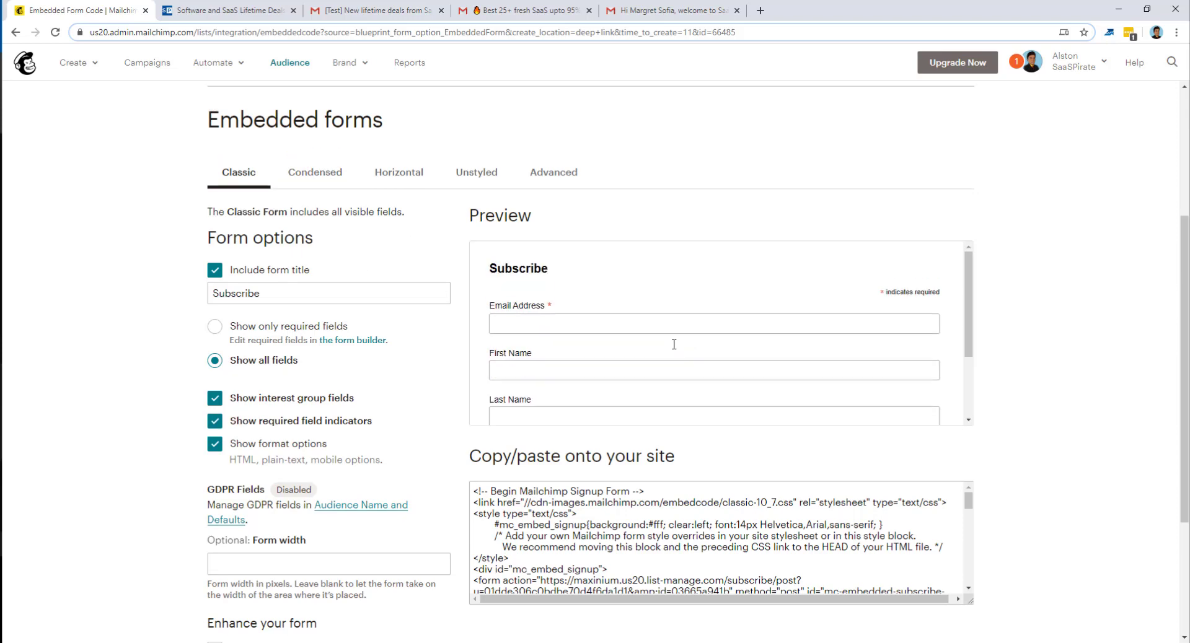
scroll(673, 345, up, 2)
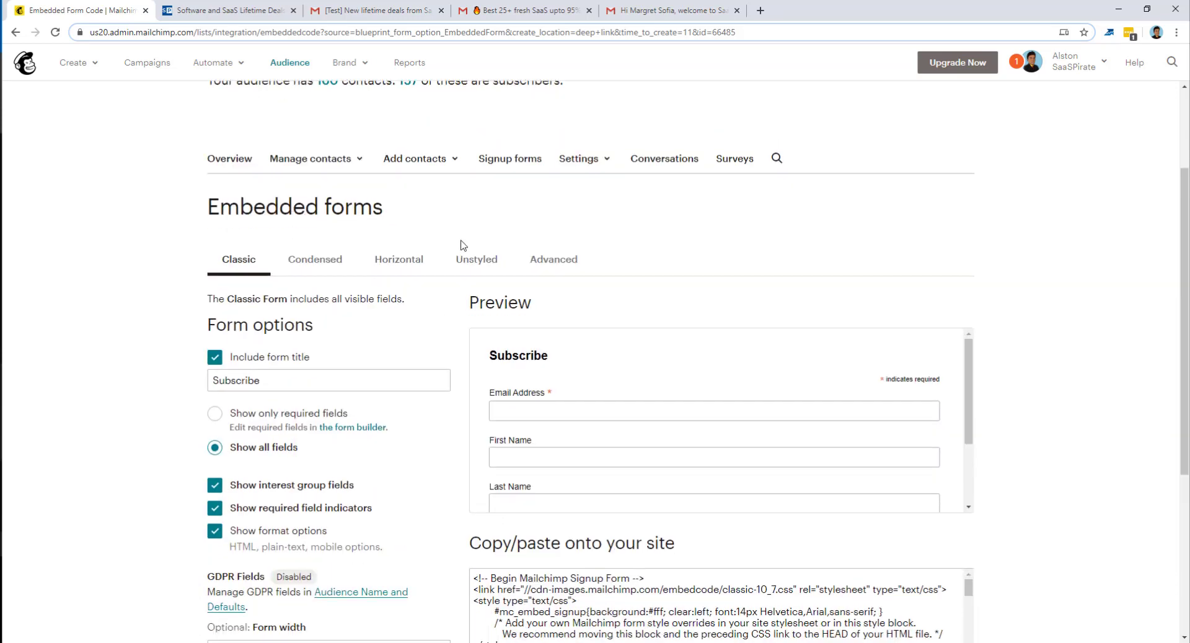
Review Mailchimp's Classic embedded form options and code, and view the weekly subscription form on the SaaSPirate site
scroll(460, 244, down, 3)
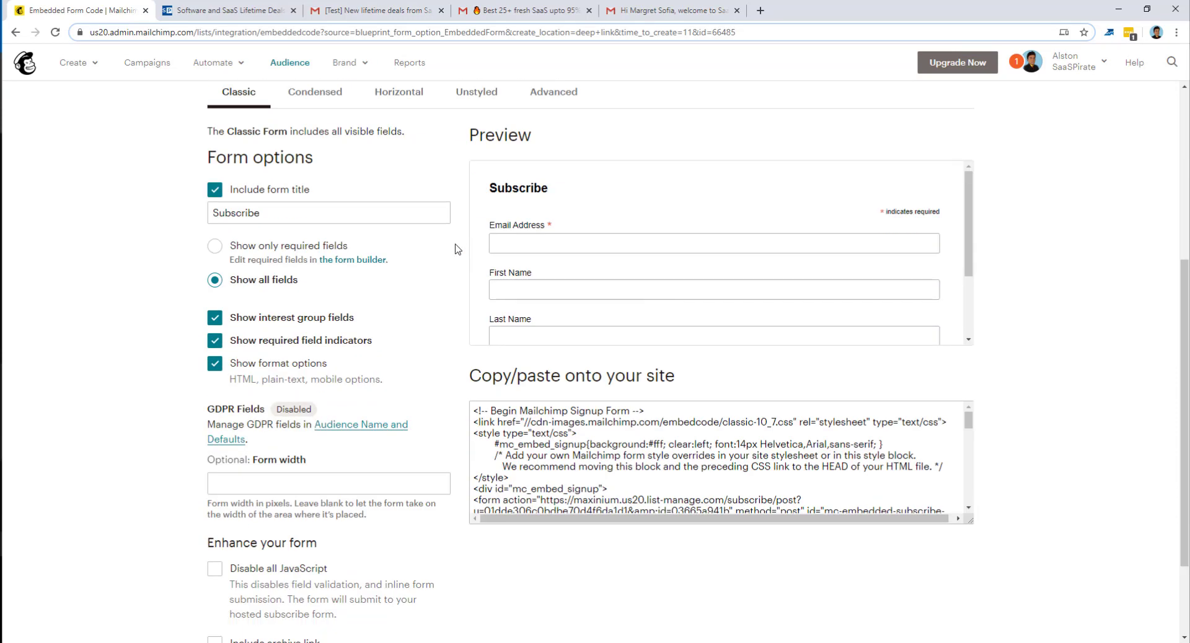
scroll(632, 284, down, 3)
scroll(557, 288, up, 3)
click(246, 13)
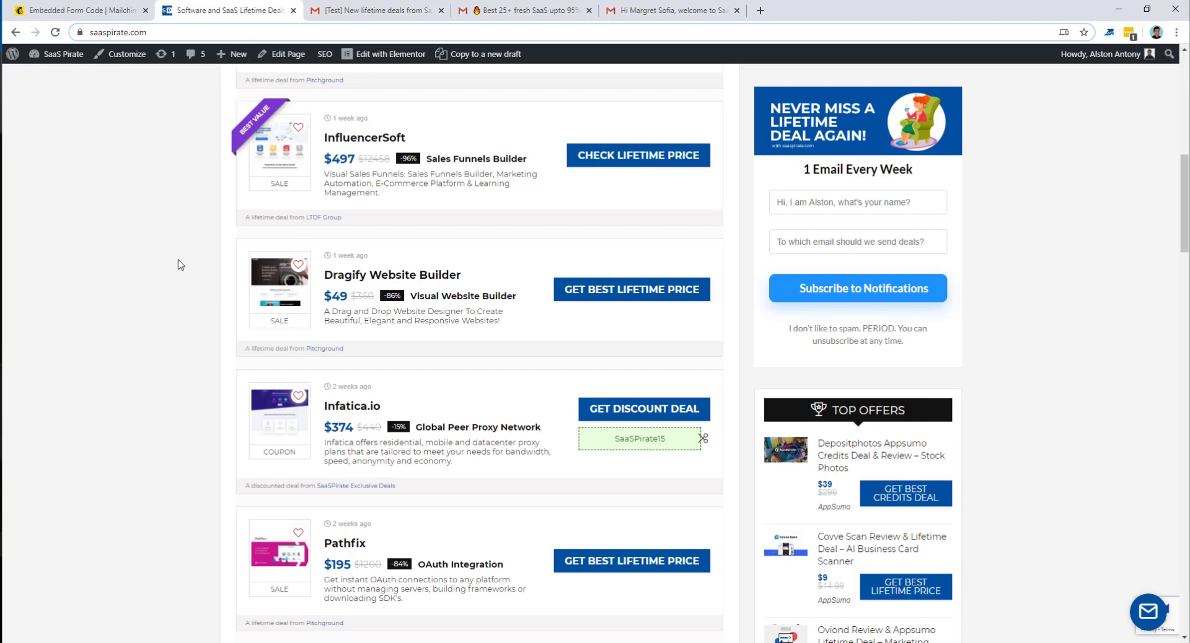
scroll(899, 260, up, 1)
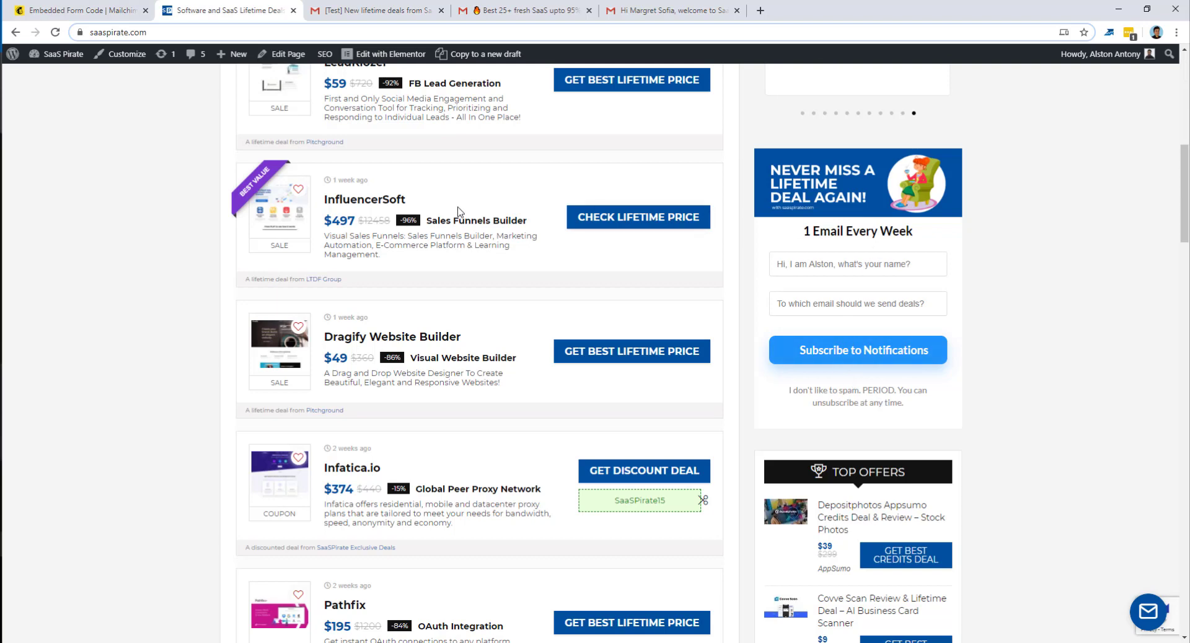
Switch to Gmail and read through the Mailchimp-sent test newsletter "New lifetime deals from SaaSPirate", including its footer
click(370, 11)
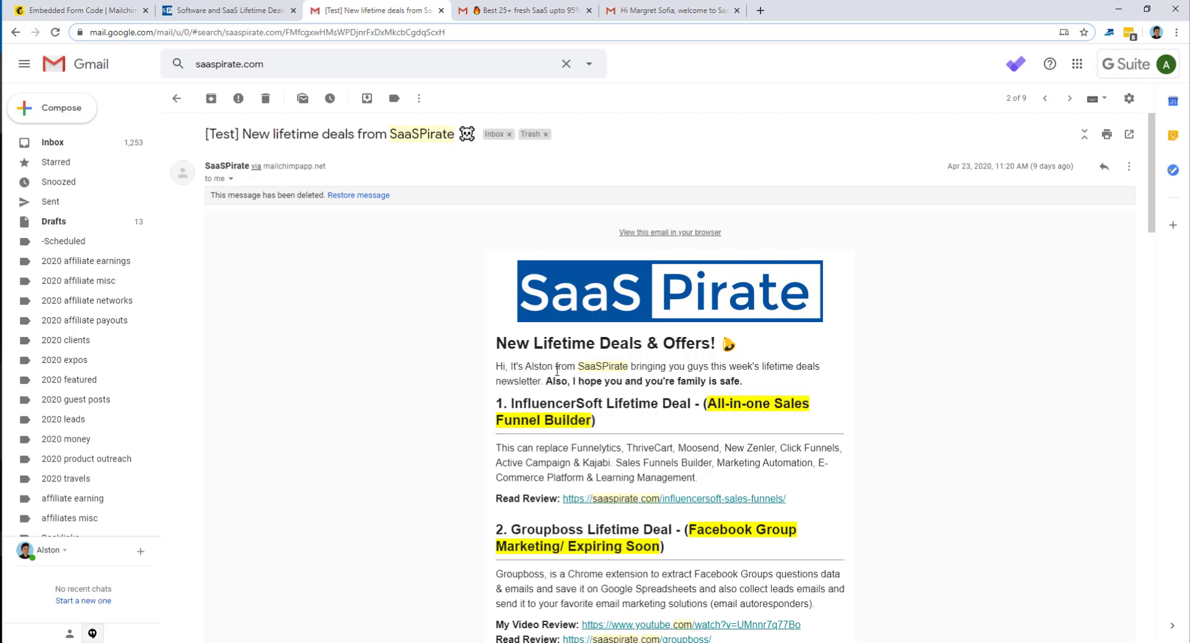
scroll(556, 371, down, 6)
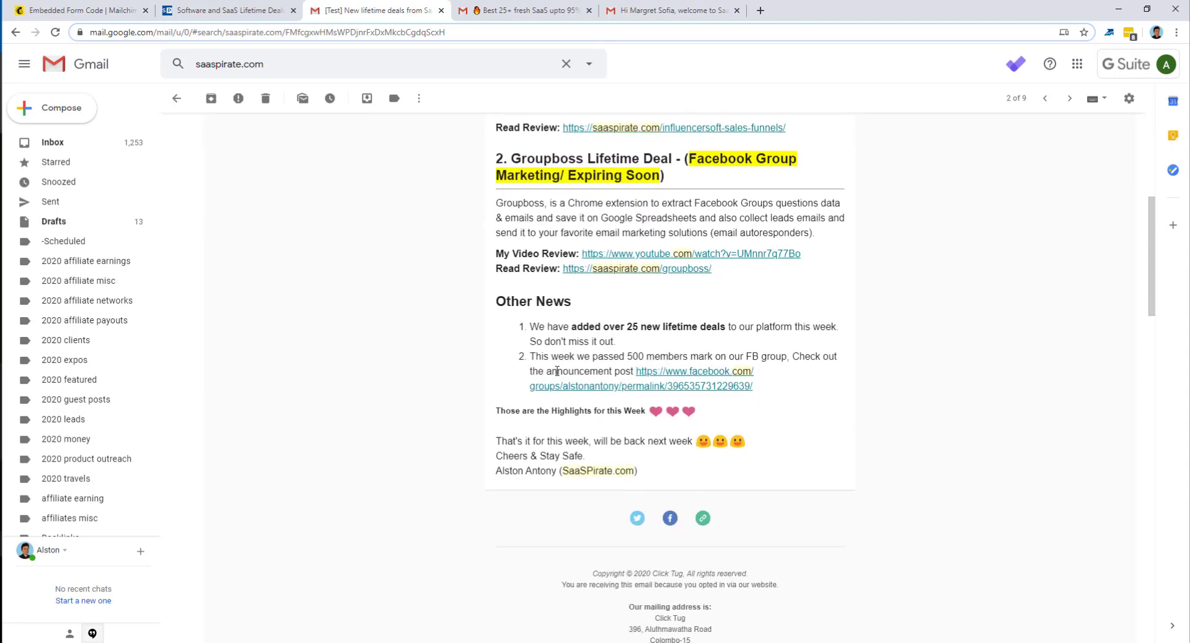
scroll(556, 370, down, 2)
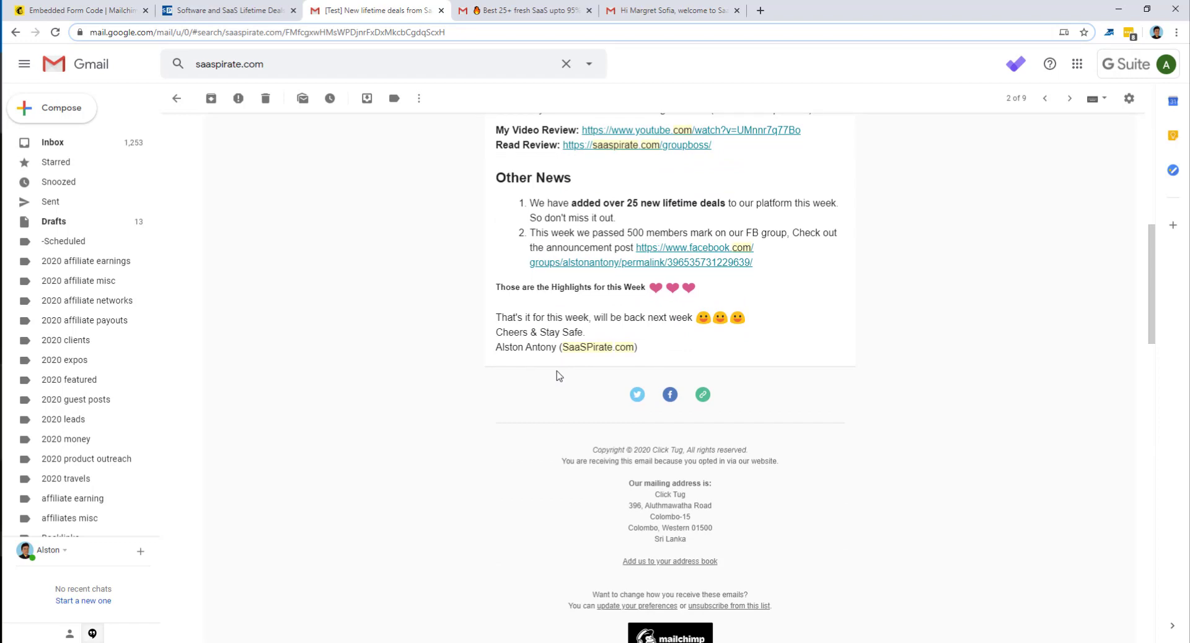
scroll(557, 374, up, 4)
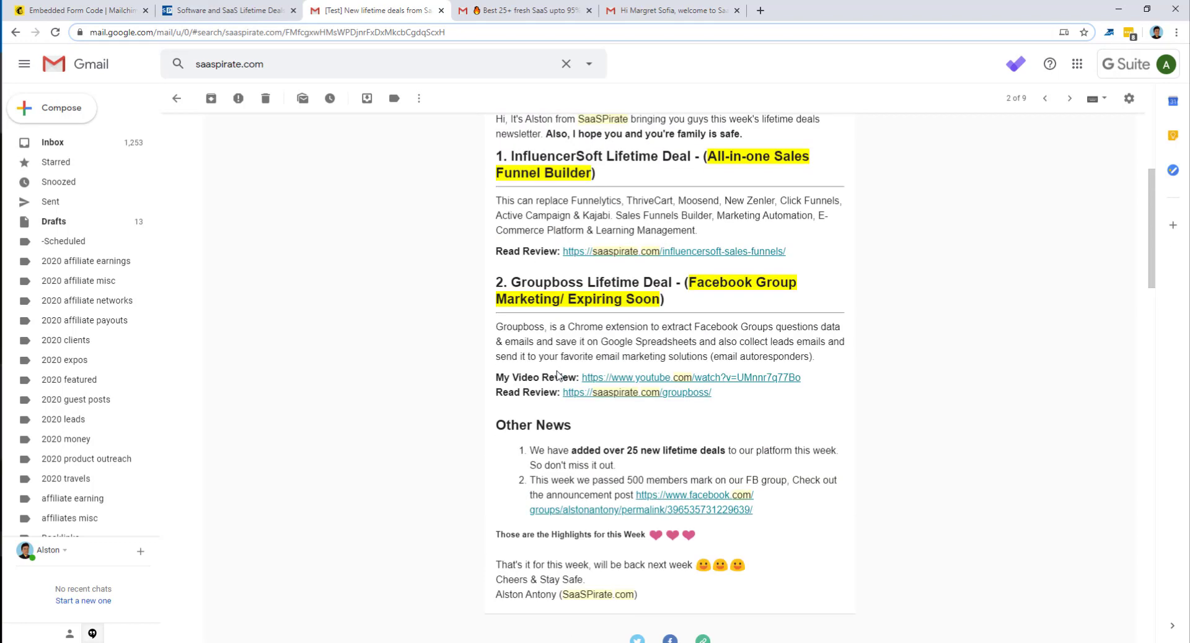
scroll(557, 375, down, 7)
scroll(556, 375, down, 4)
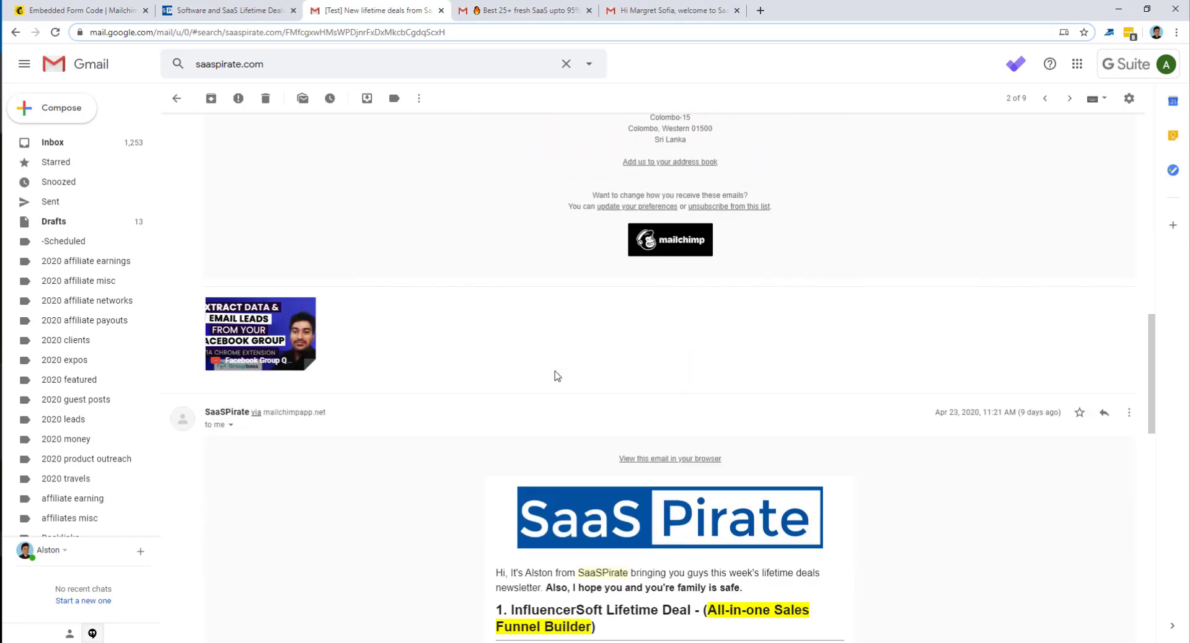
scroll(557, 375, up, 9)
scroll(556, 375, up, 5)
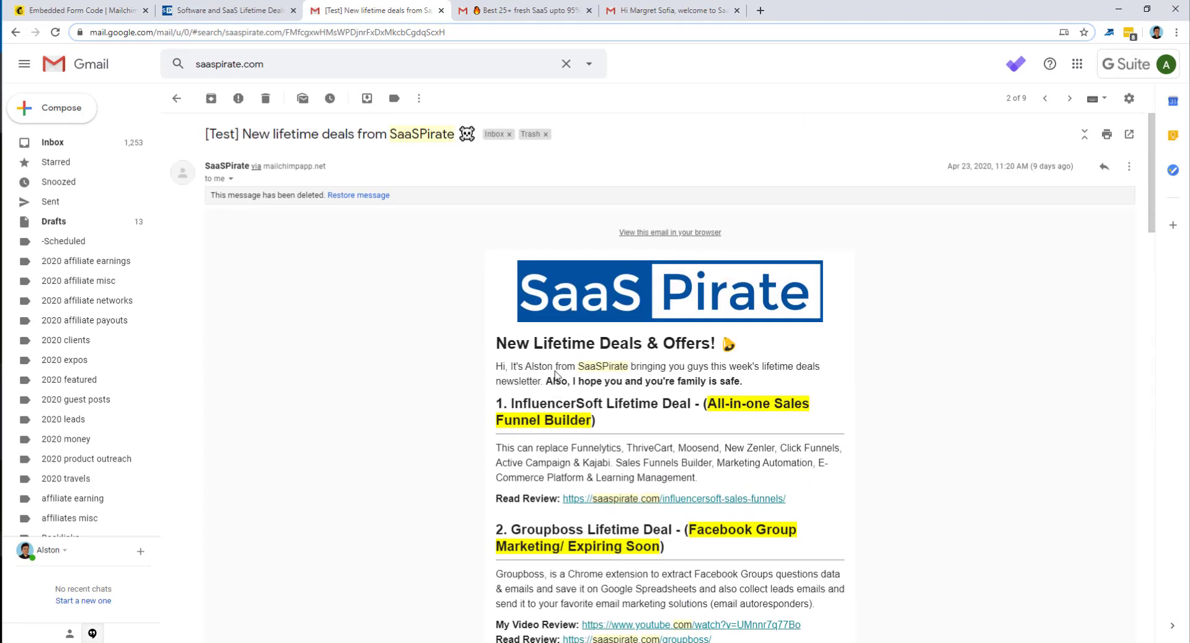
Examine the layout, featured deals and footer links of the Automizy-sent newsletter "Best 25+ fresh SaaS upto 95% OFF for you + Exciting Talks"
click(544, 18)
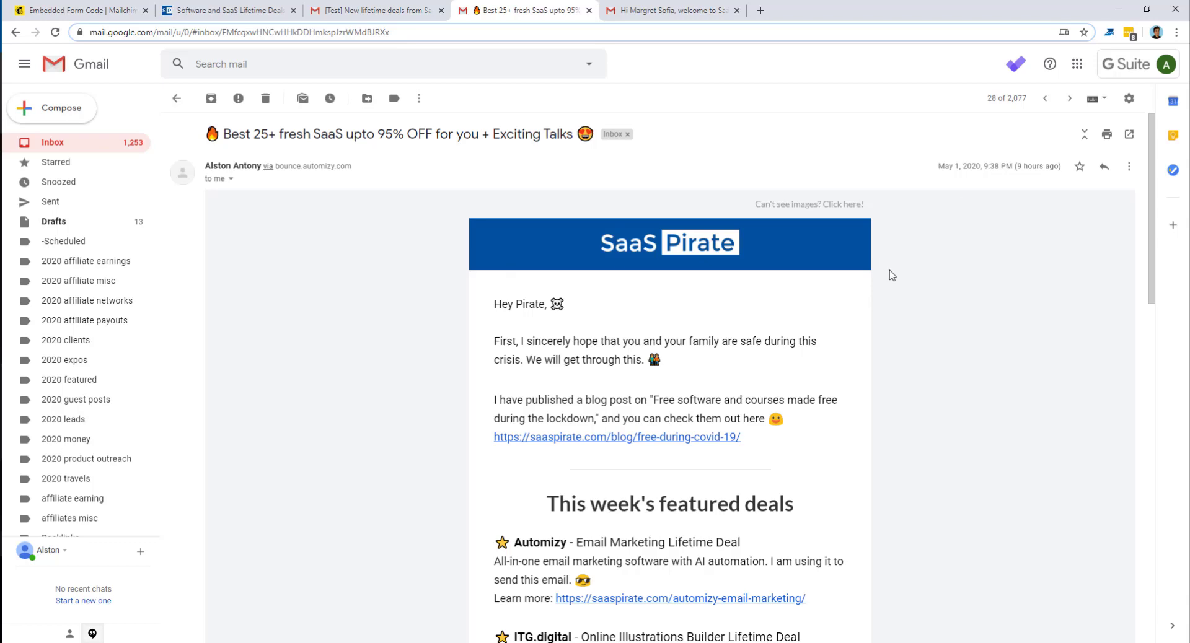
scroll(891, 275, down, 3)
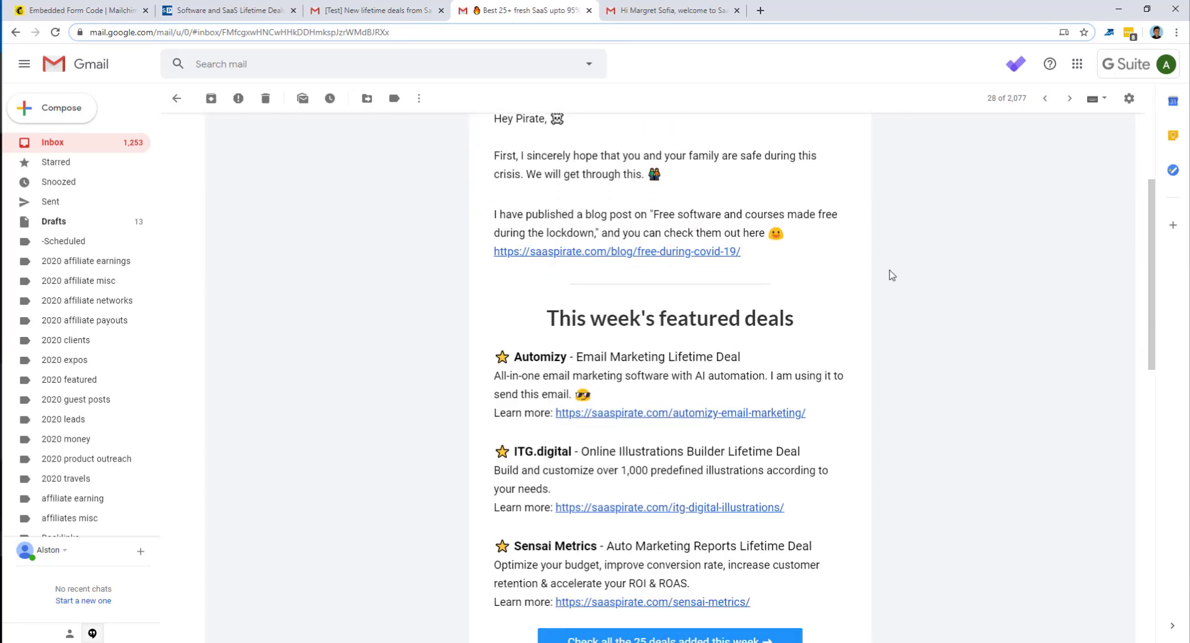
scroll(891, 275, down, 3)
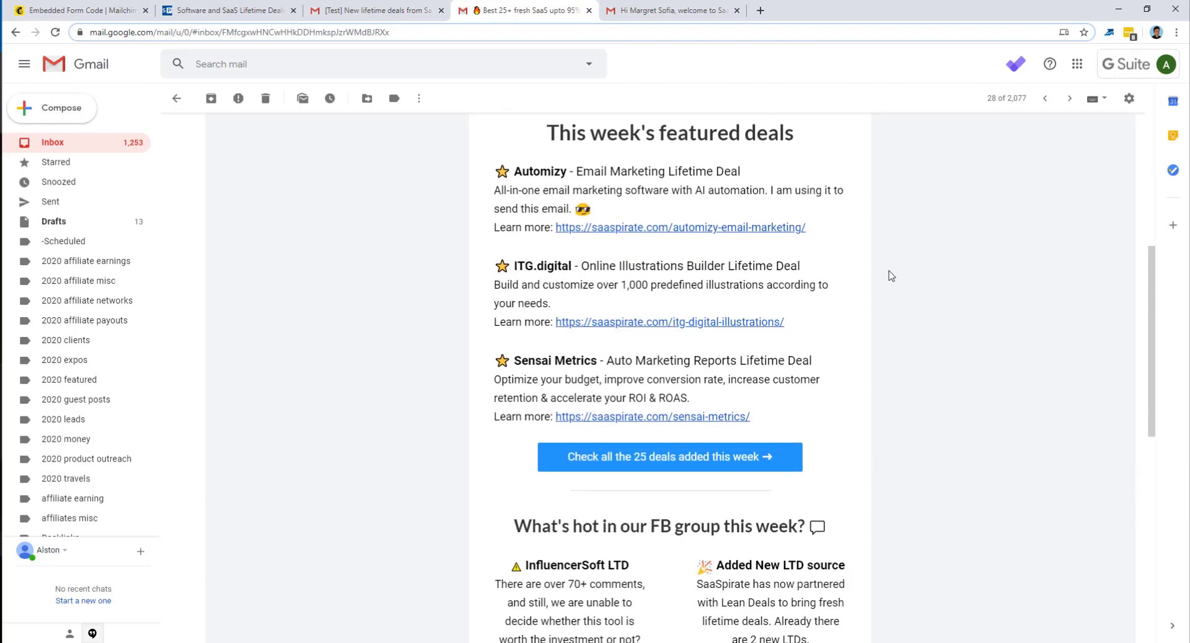
scroll(891, 275, down, 5)
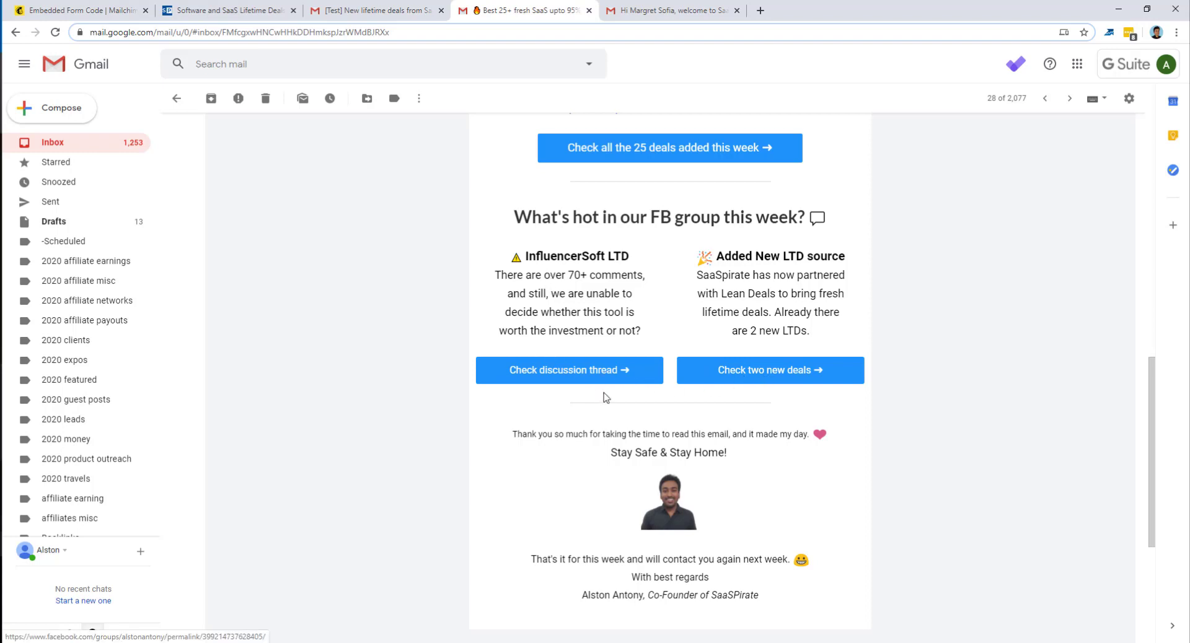
scroll(606, 398, down, 4)
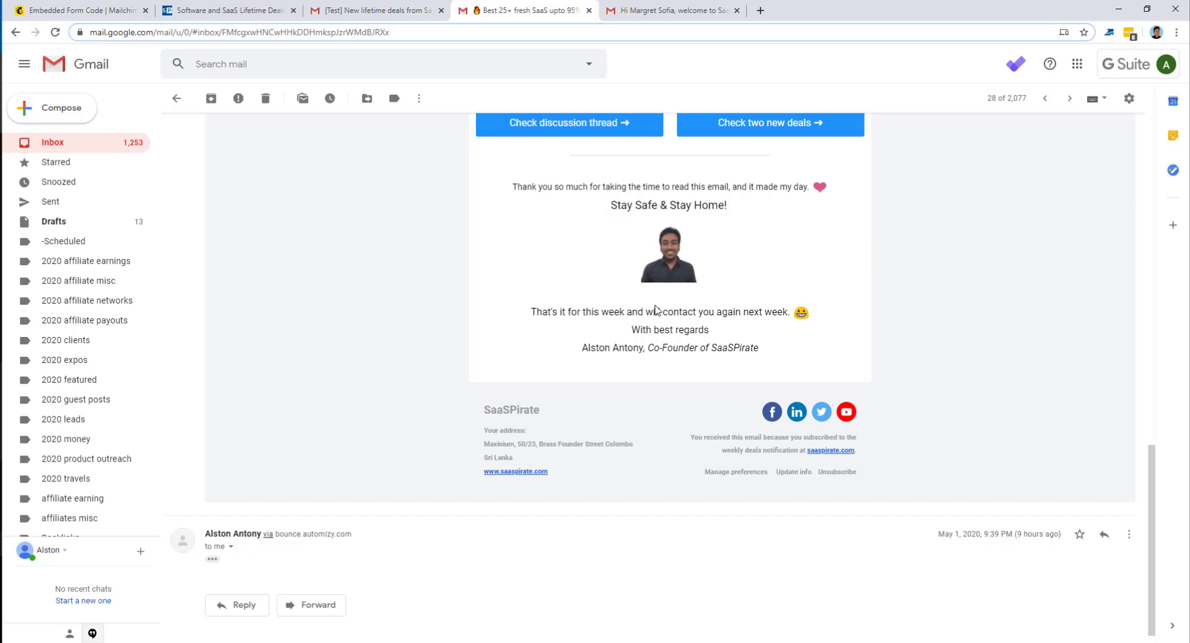
scroll(638, 308, up, 10)
scroll(629, 306, up, 5)
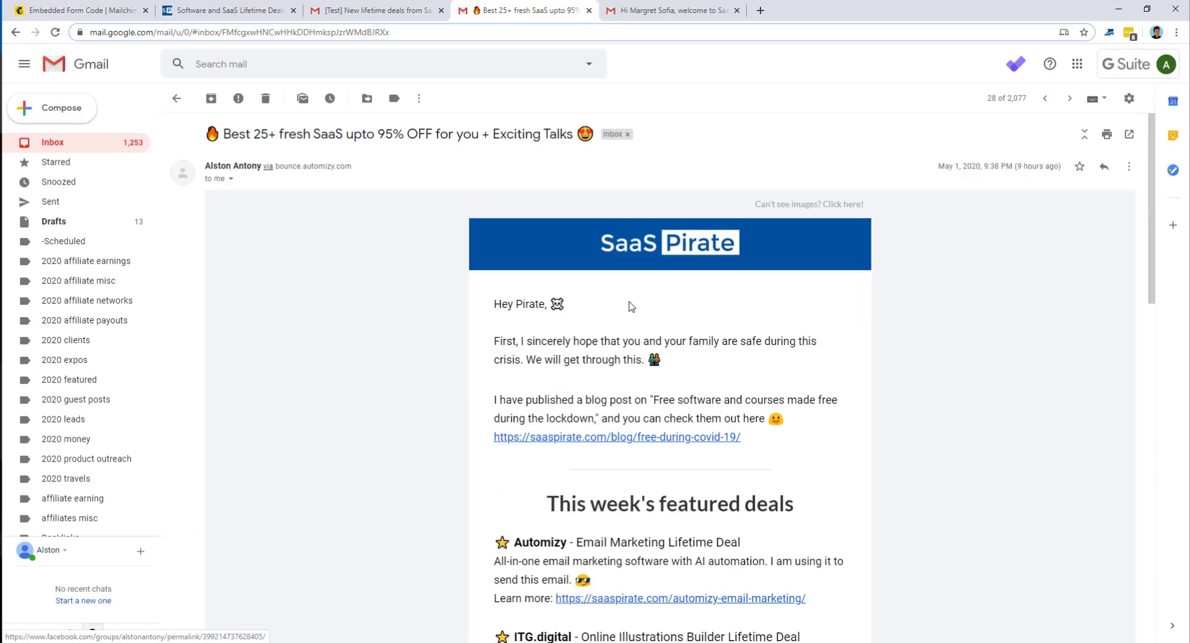
scroll(630, 309, down, 15)
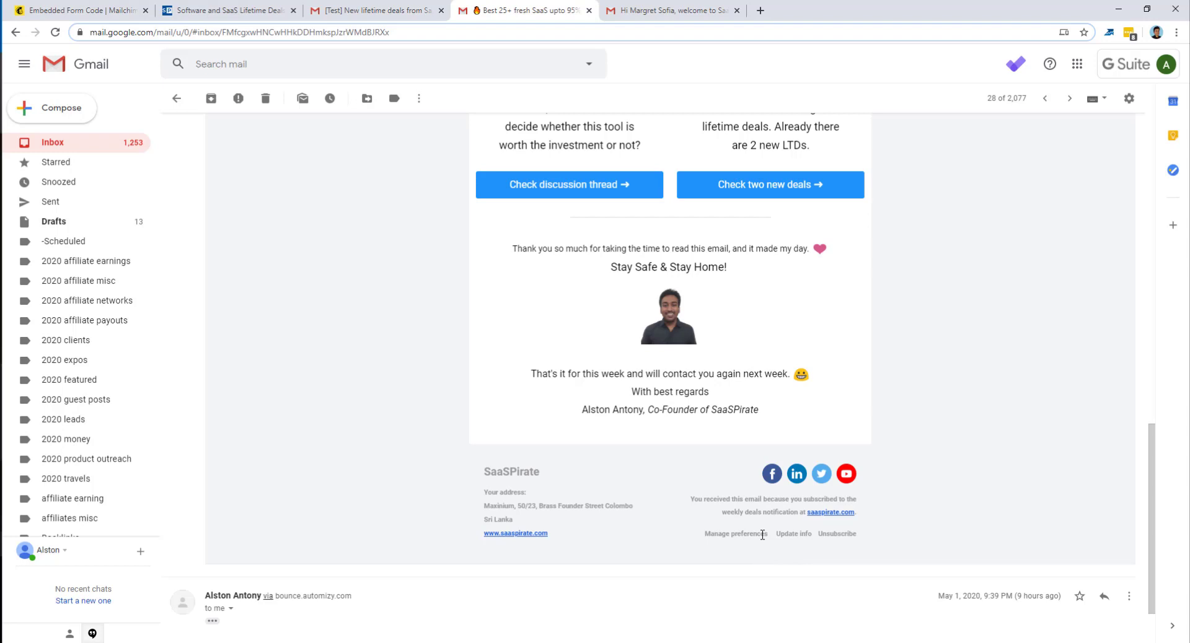
View the SaaSPirate welcome email sent through Automizy to the new subscriber, from its thank-you header to its footer
click(641, 13)
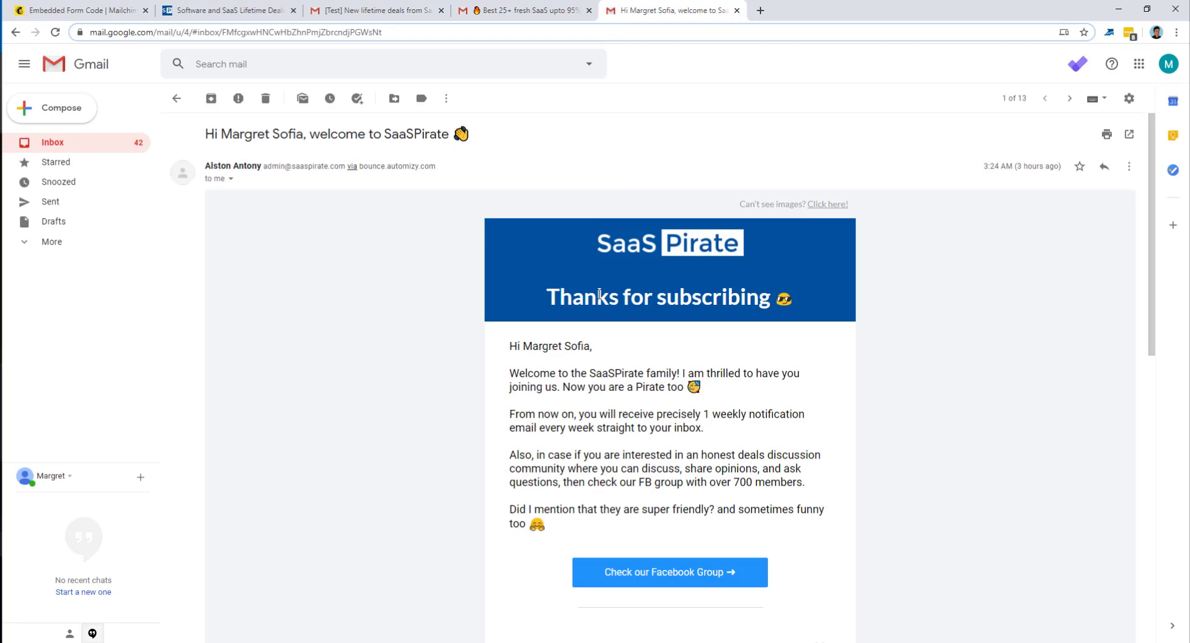
scroll(652, 321, down, 4)
scroll(651, 321, down, 3)
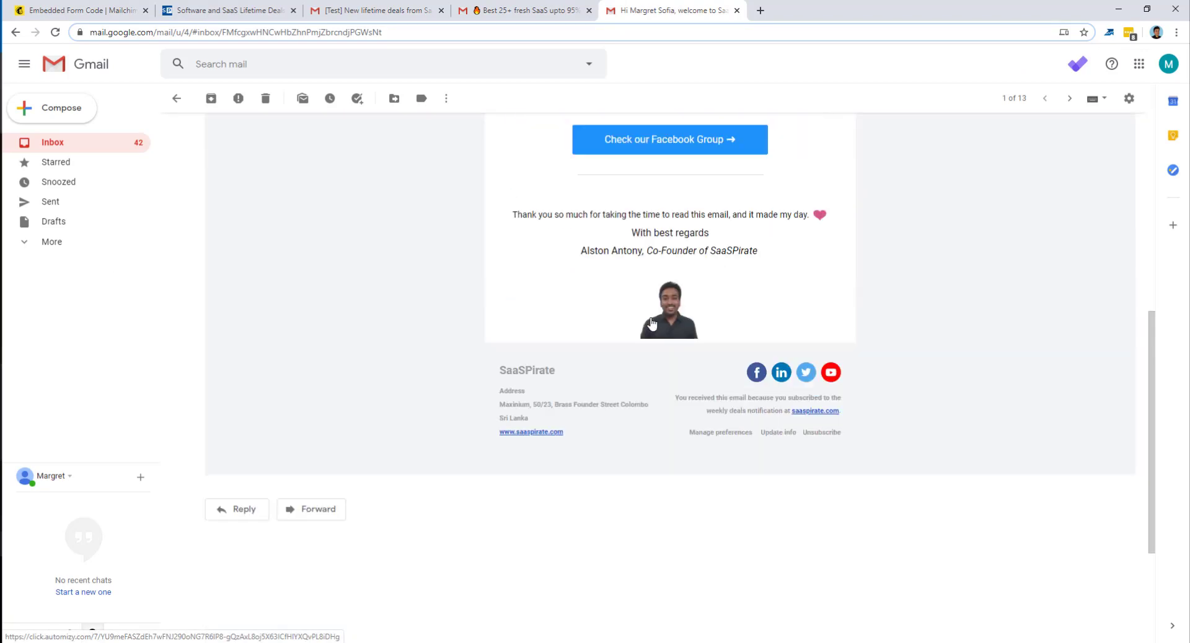
scroll(652, 320, up, 7)
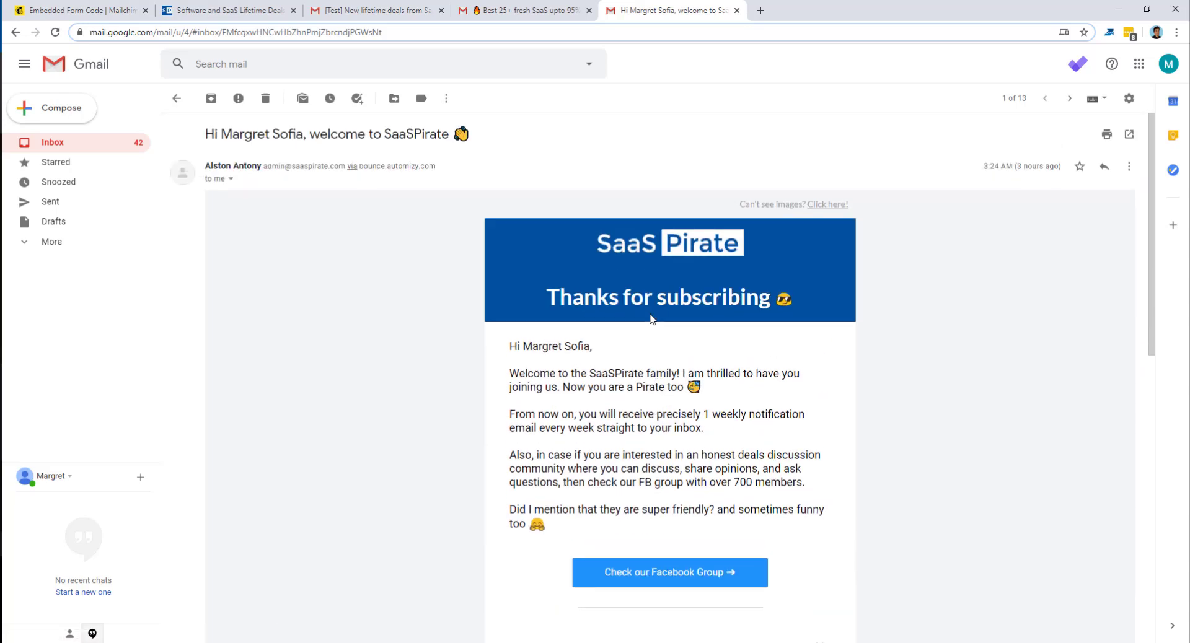